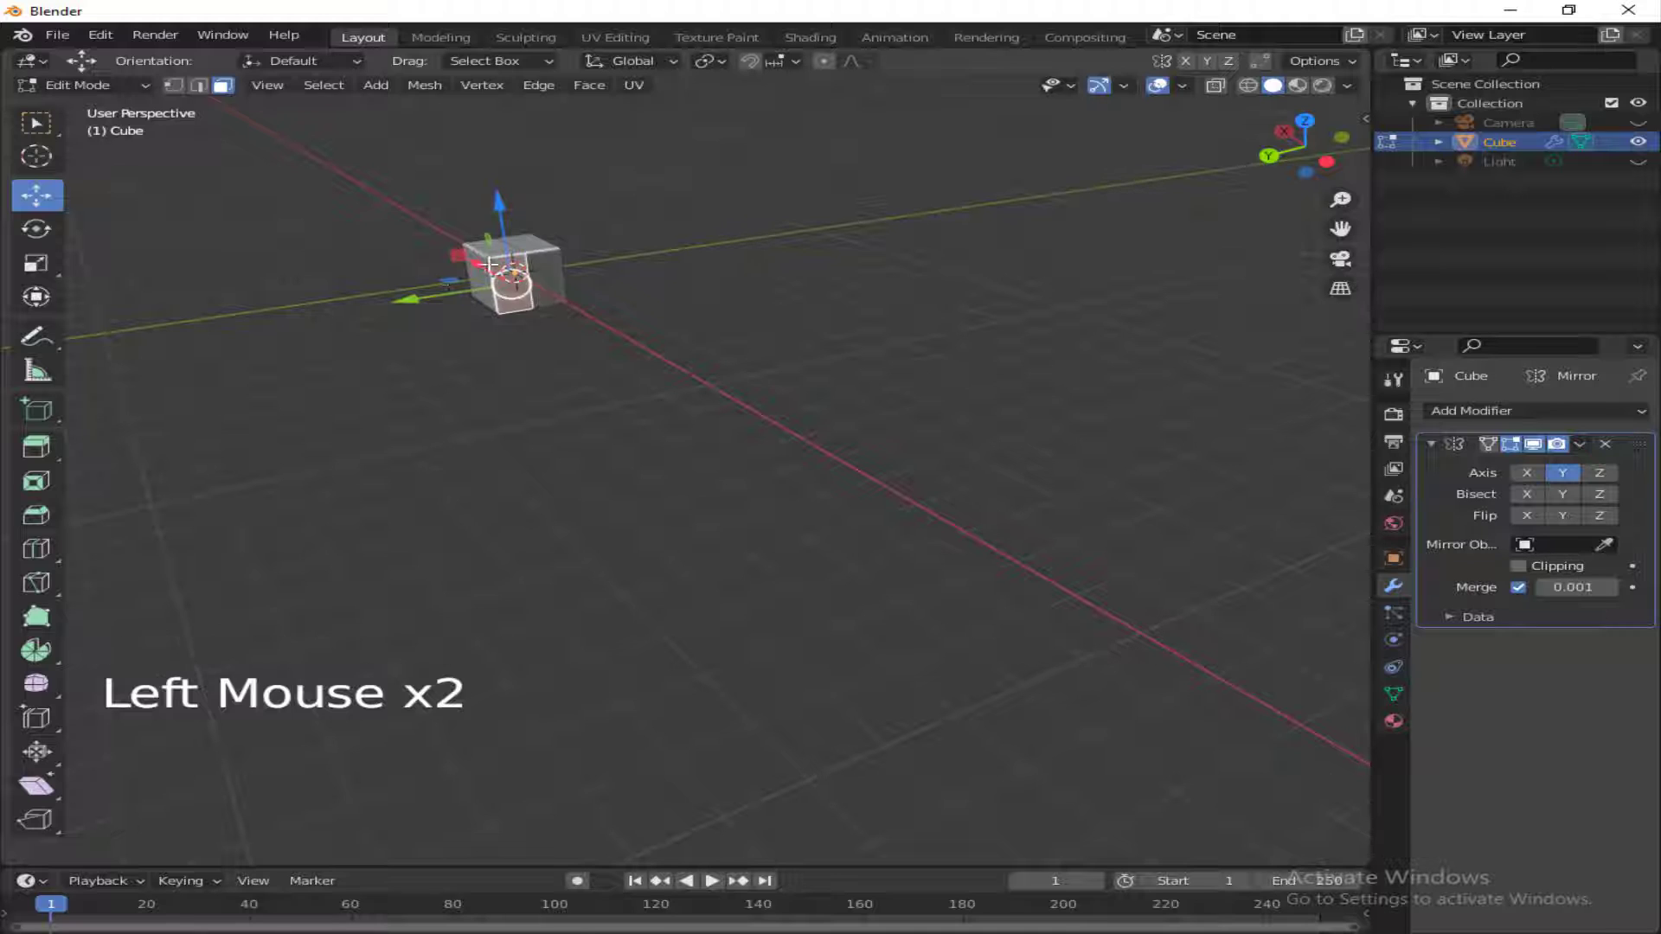
- Stretch the mirrored cube into a long body along the X axis and add a horizontal loop cut around its mid-height
left_click_drag(490, 264, 857, 587)
left_click_drag(1306, 145, 1327, 151)
left_click(36, 548)
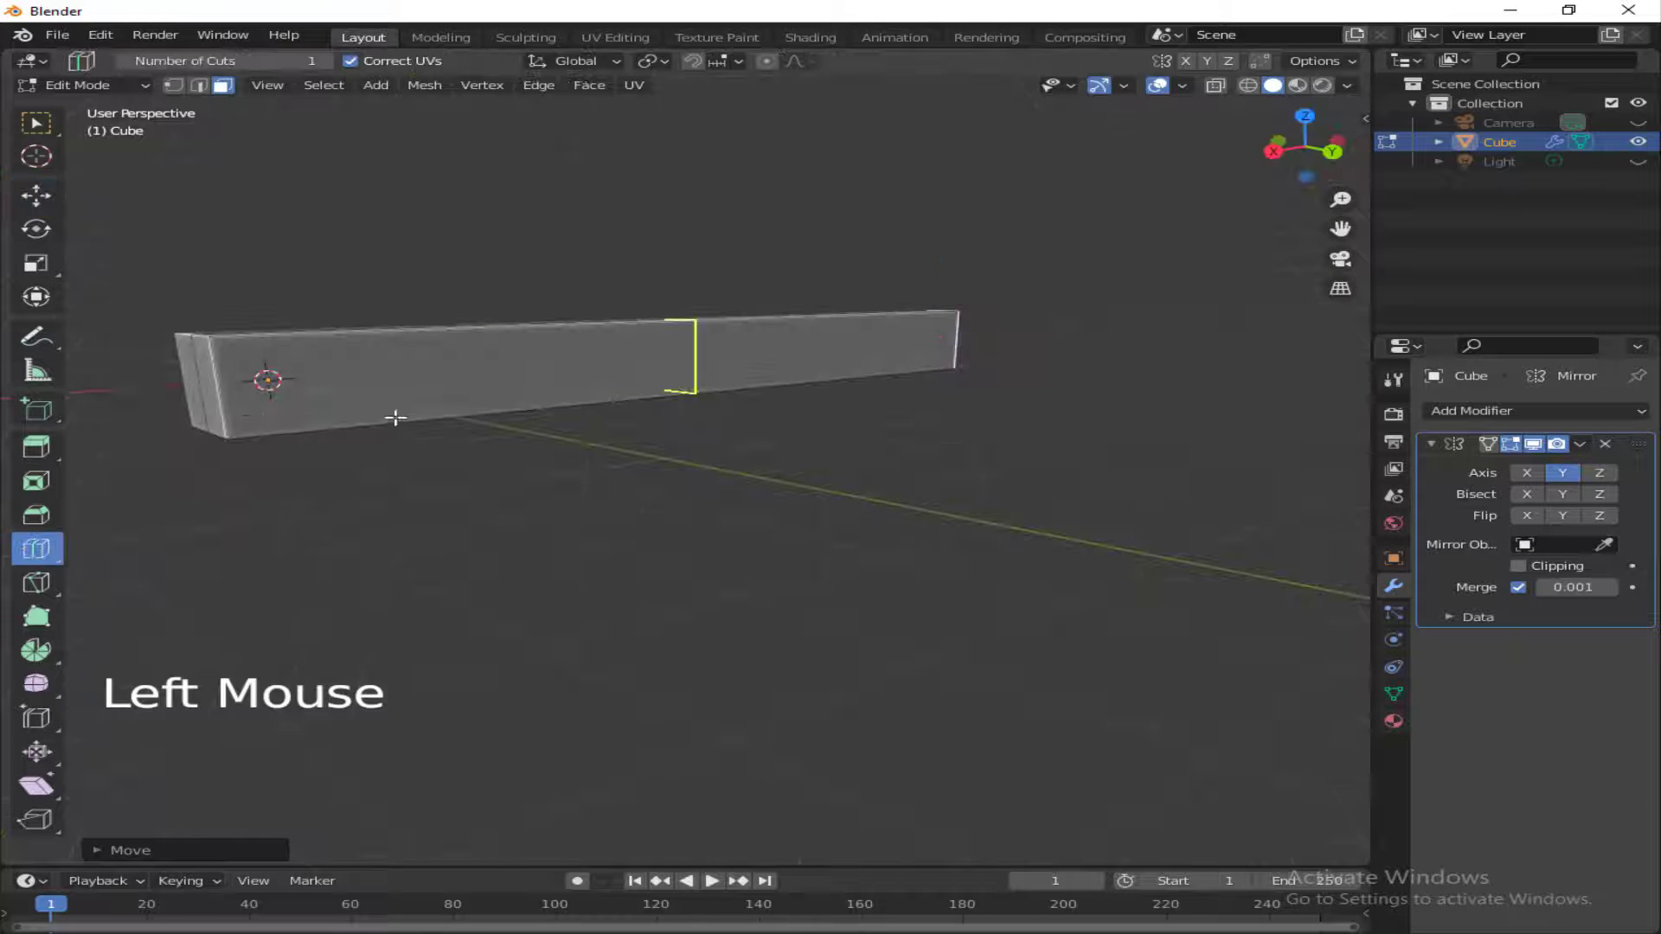
- Move the upper front edge backward along the X axis to slope the nose
left_click(36, 197)
left_click(208, 333)
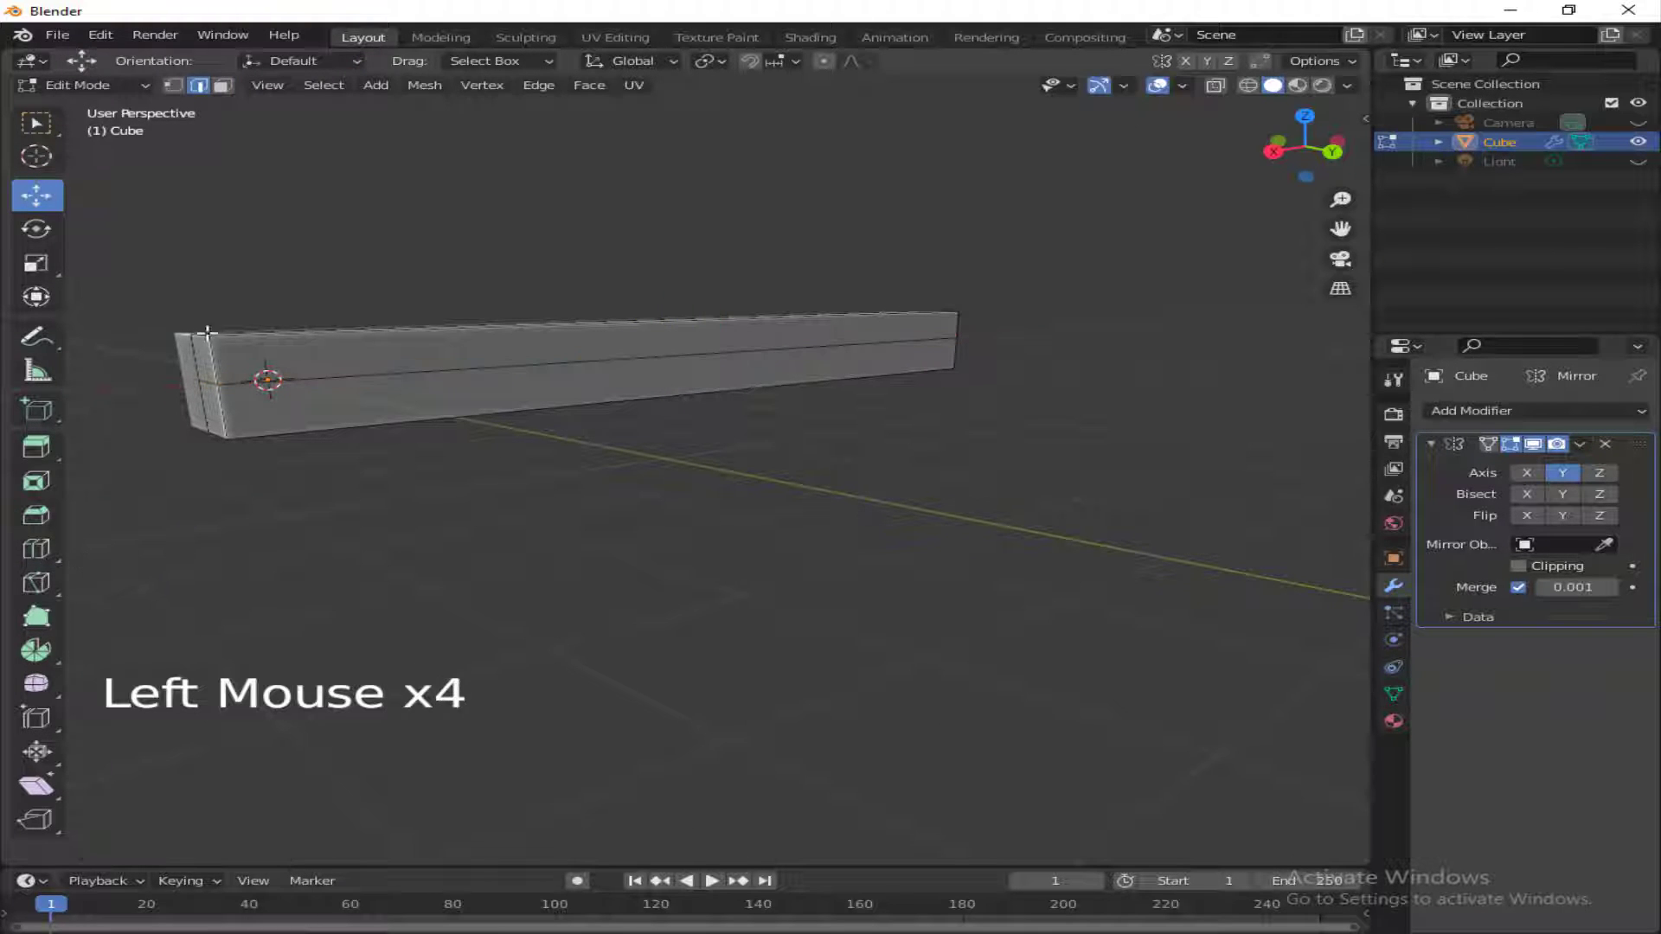
left_click_drag(104, 337, 166, 339)
- Add a horizontal loop cut through the body's upper half and raise it slightly to round the nose profile
left_click(36, 548)
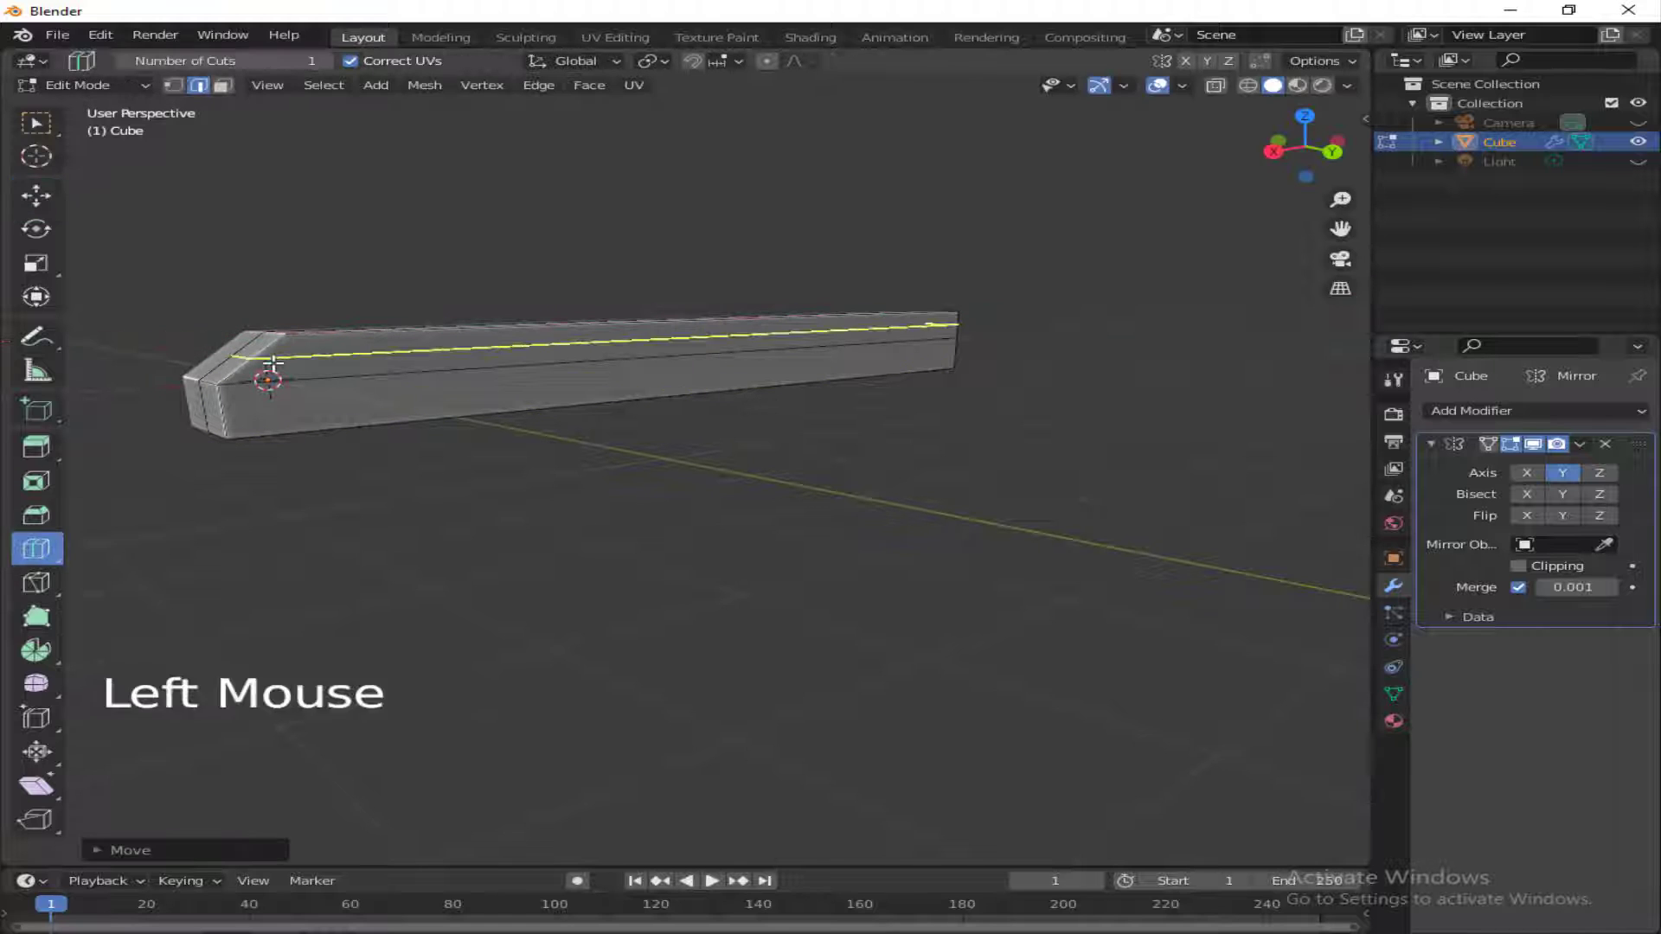
left_click(274, 364)
left_click(35, 198)
left_click_drag(688, 251, 687, 243)
left_click(649, 518)
middle_click_drag(649, 518, 705, 592)
middle_click_drag(705, 593, 658, 536)
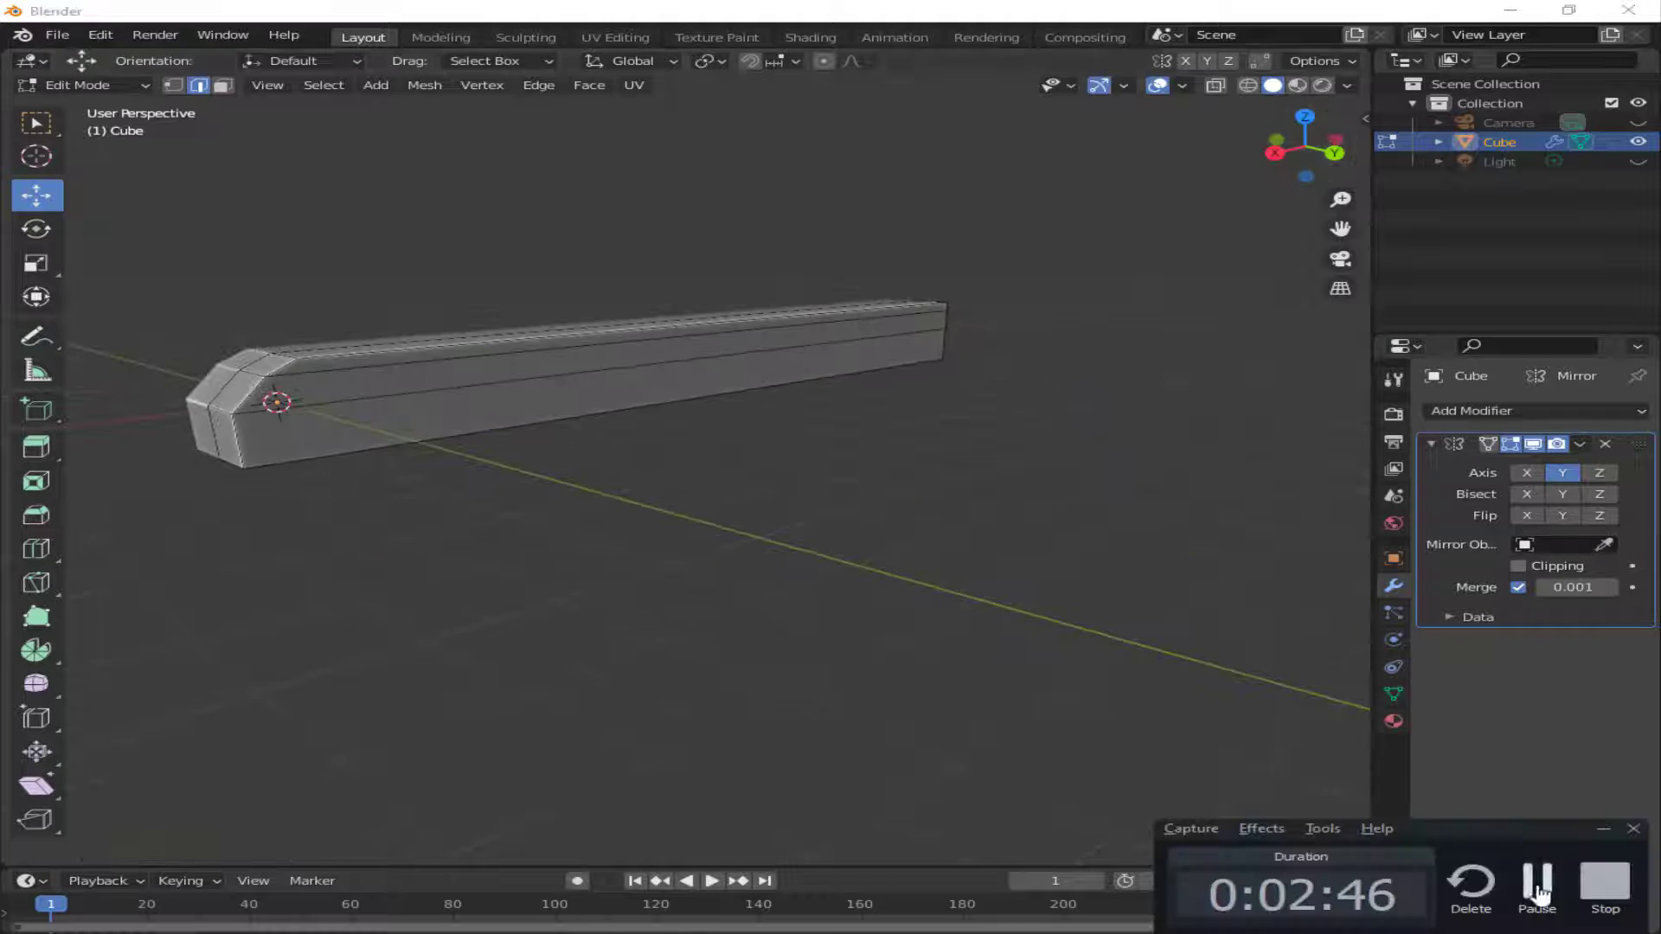
- Add a vertical loop cut across the body and move it forward along X to mark off the cab
left_click(30, 553)
left_click(346, 398)
left_click(36, 197)
left_click_drag(619, 363, 252, 405)
- Select the windshield and side window faces on the cab's upper half
left_click_drag(1301, 147, 1352, 145)
left_click(223, 85)
left_click(404, 452)
left_click(465, 452, "shift")
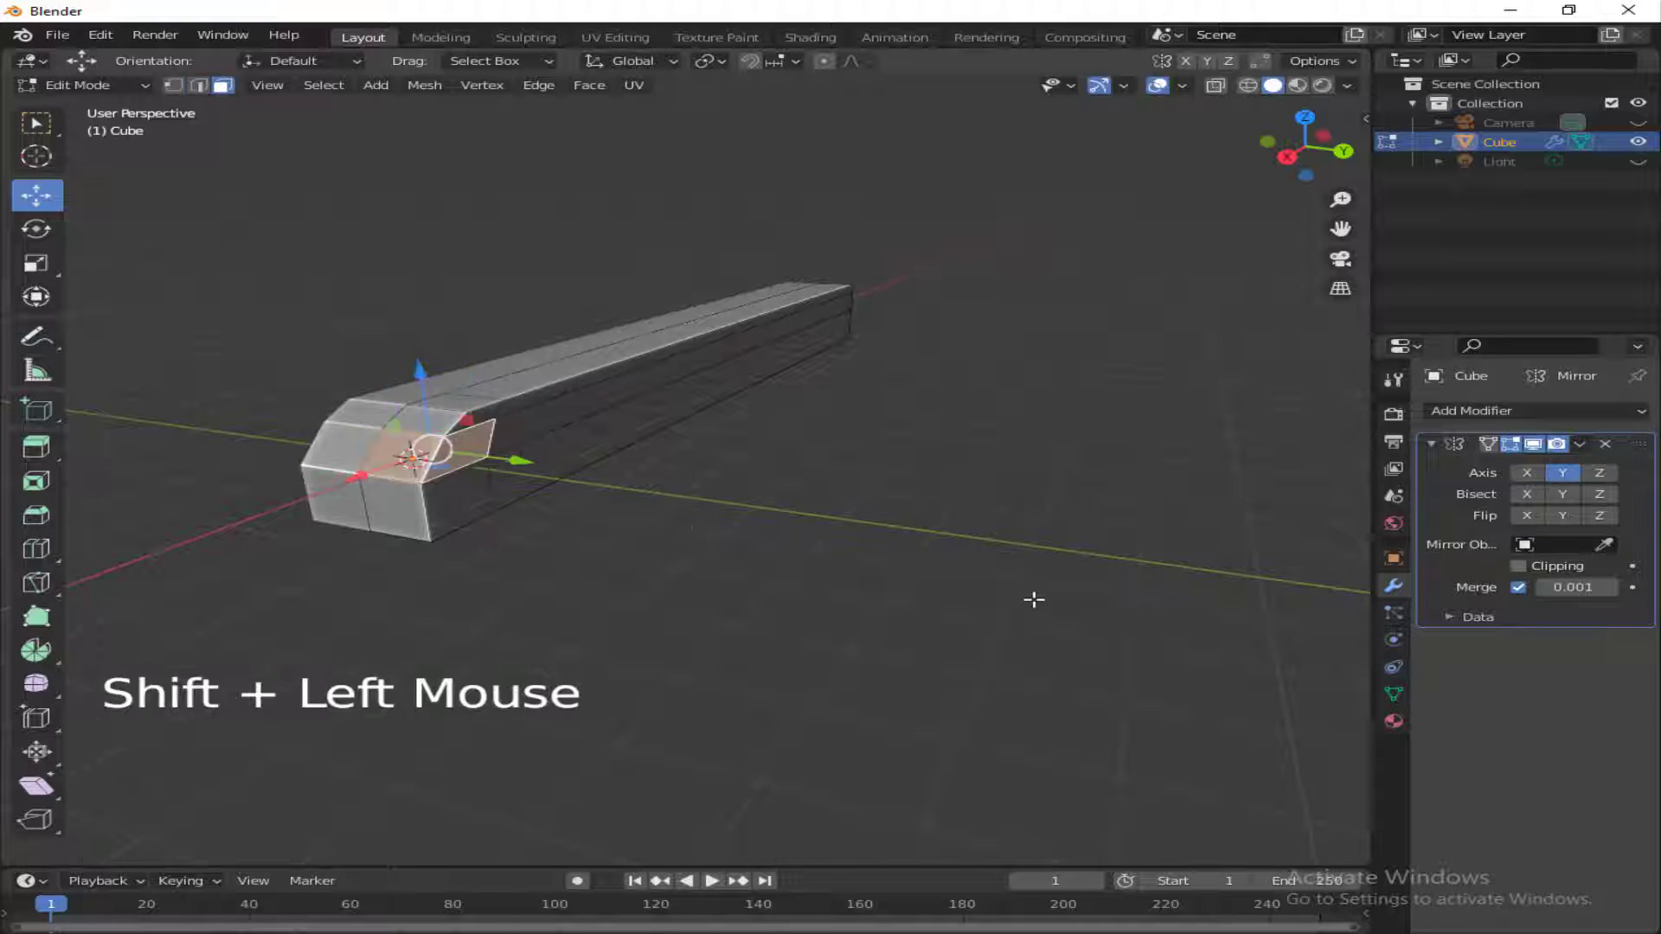
left_click(442, 425, "shift")
left_click(442, 428, "shift")
- Try to inset the selected cab window faces and extrude them inward
key("i")
key("i")
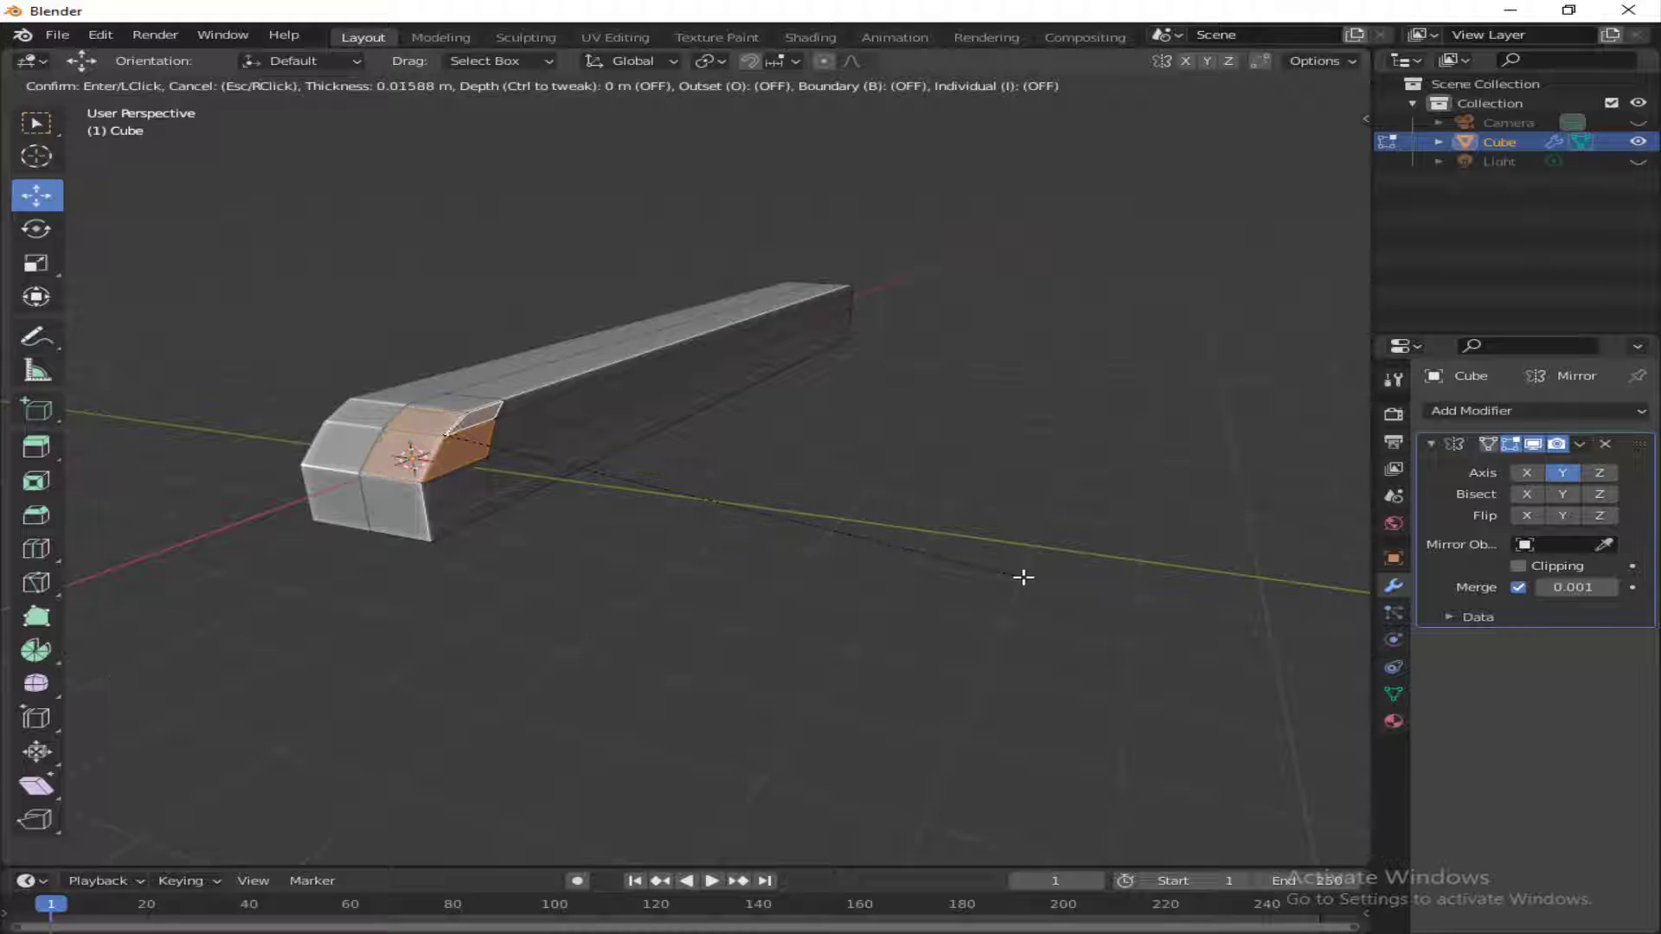
left_click(1016, 577)
key("e")
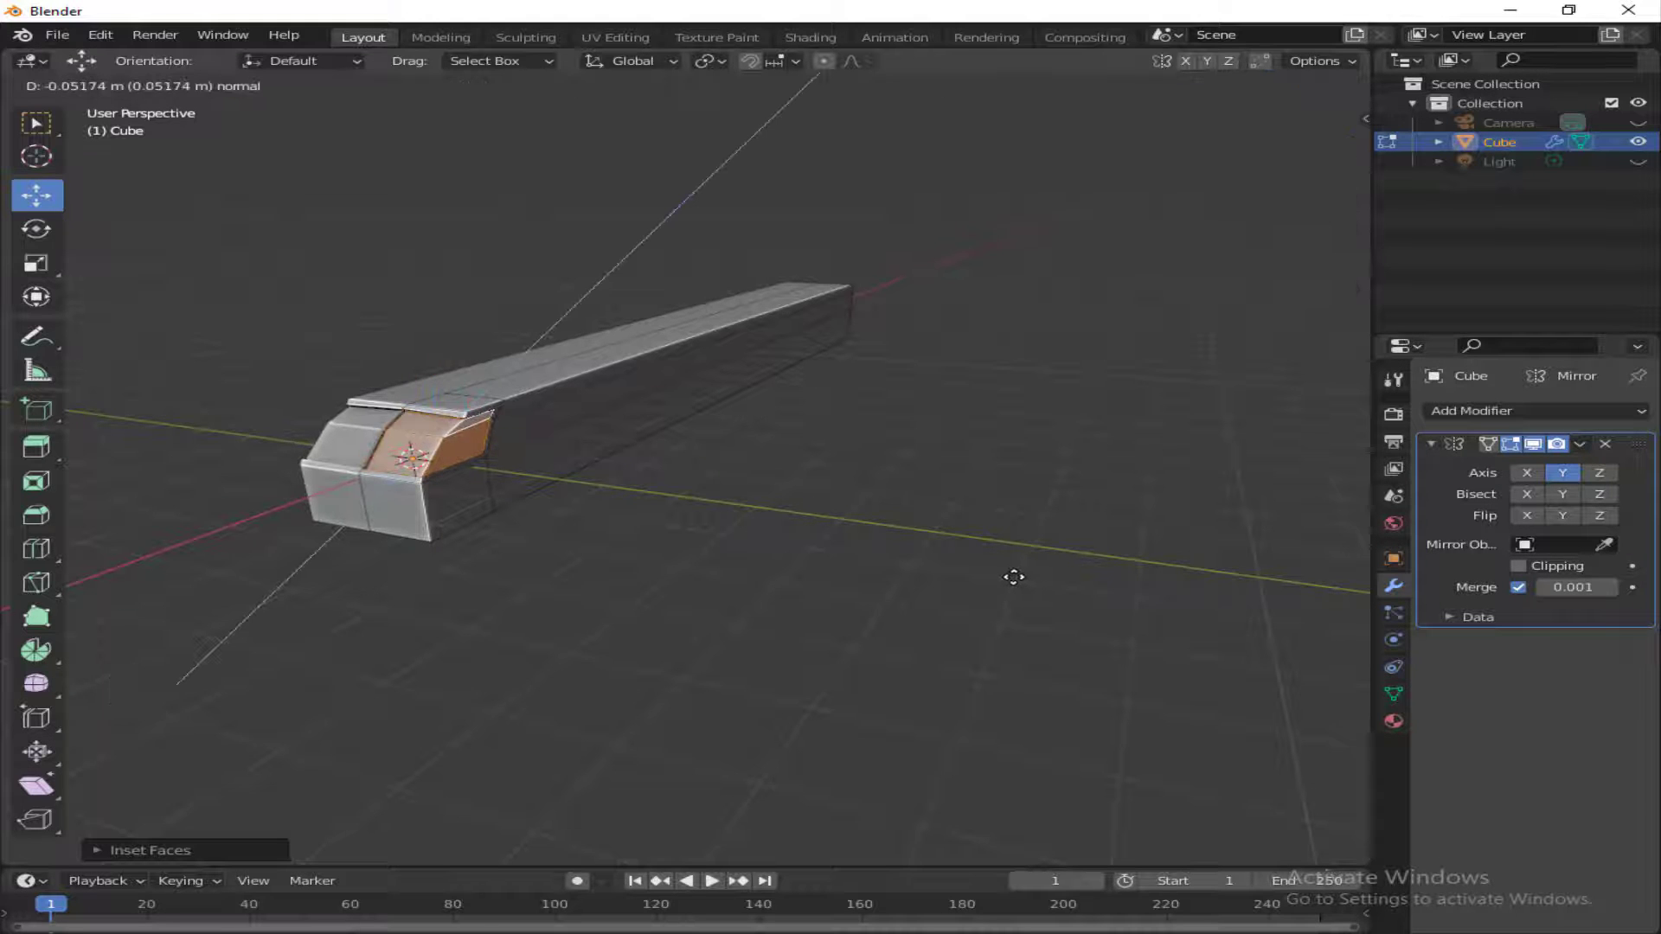
left_click(1013, 576)
key("e")
right_click(1064, 632)
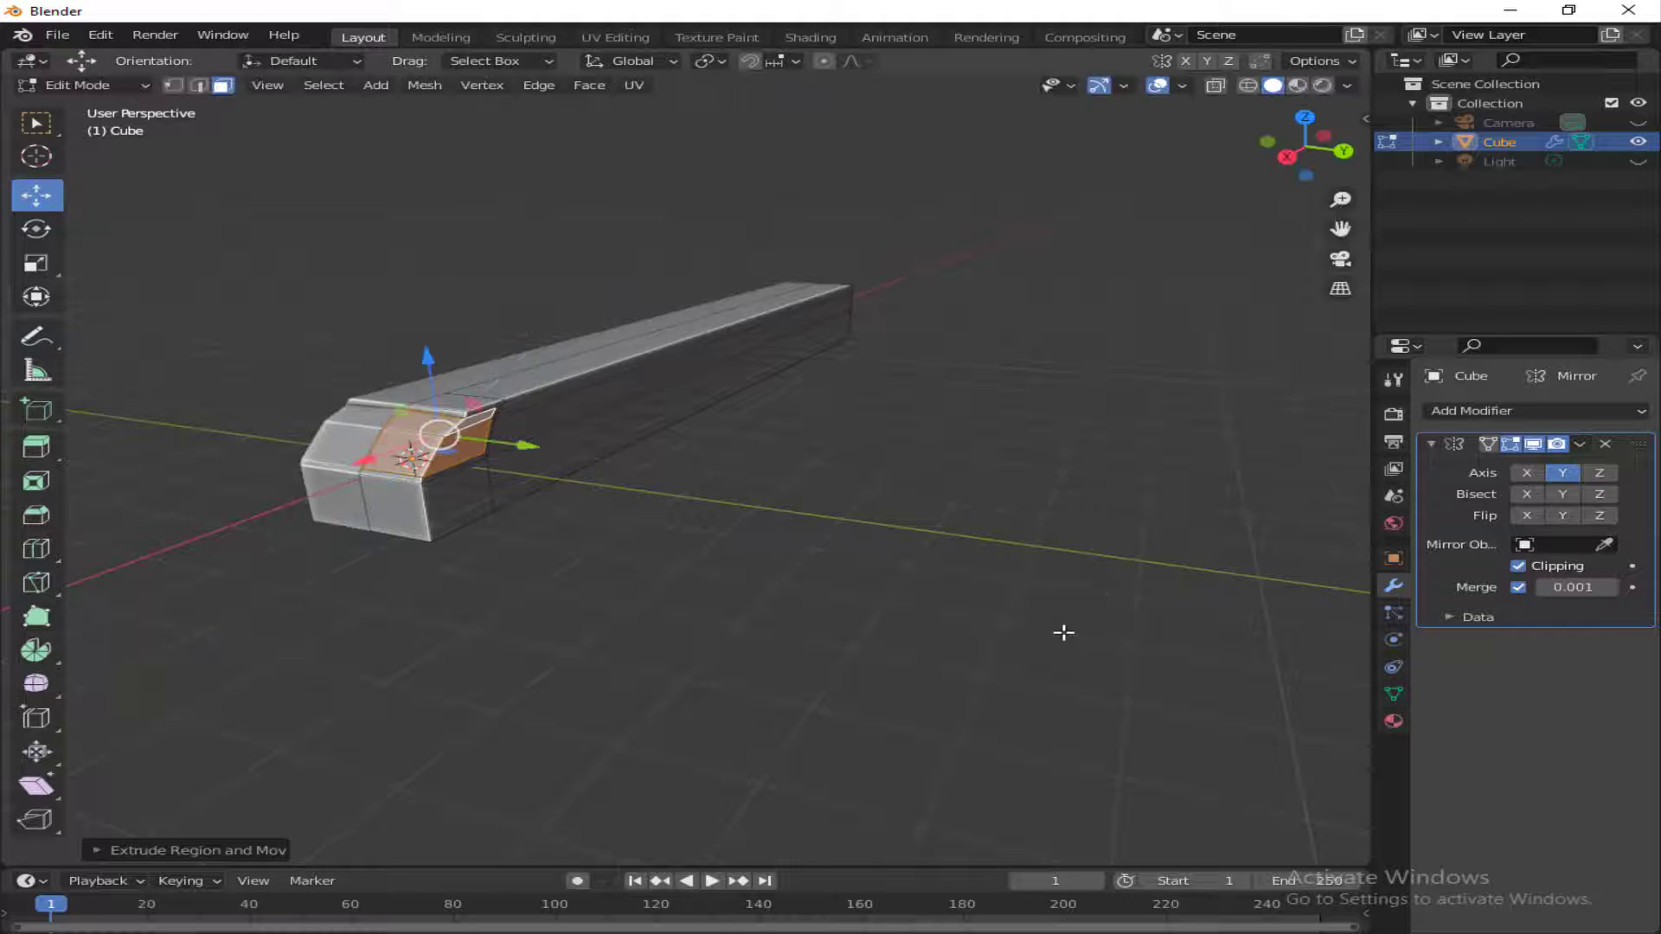
key("ctrl+z")
key("ctrl+z")
key("ctrl+z")
- Inset the selected cab window faces and extrude them inward, with Clipping enabled on the Mirror modifier
key("i")
left_click(994, 593)
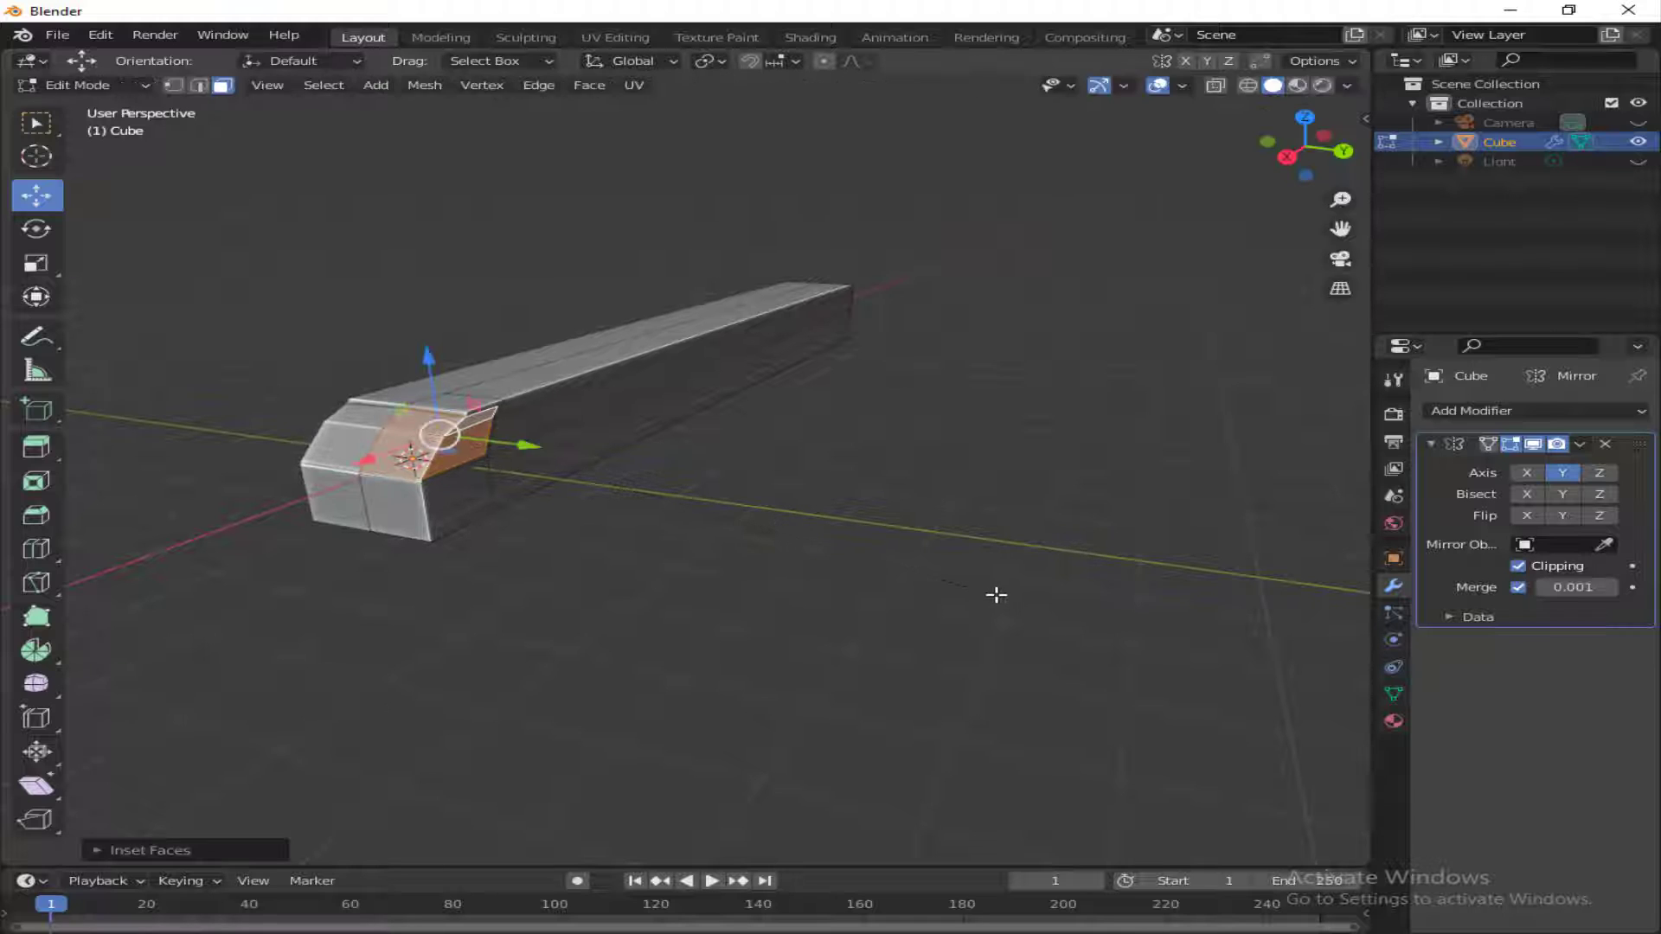
key("e")
left_click(993, 594)
middle_click_drag(994, 593, 799, 478)
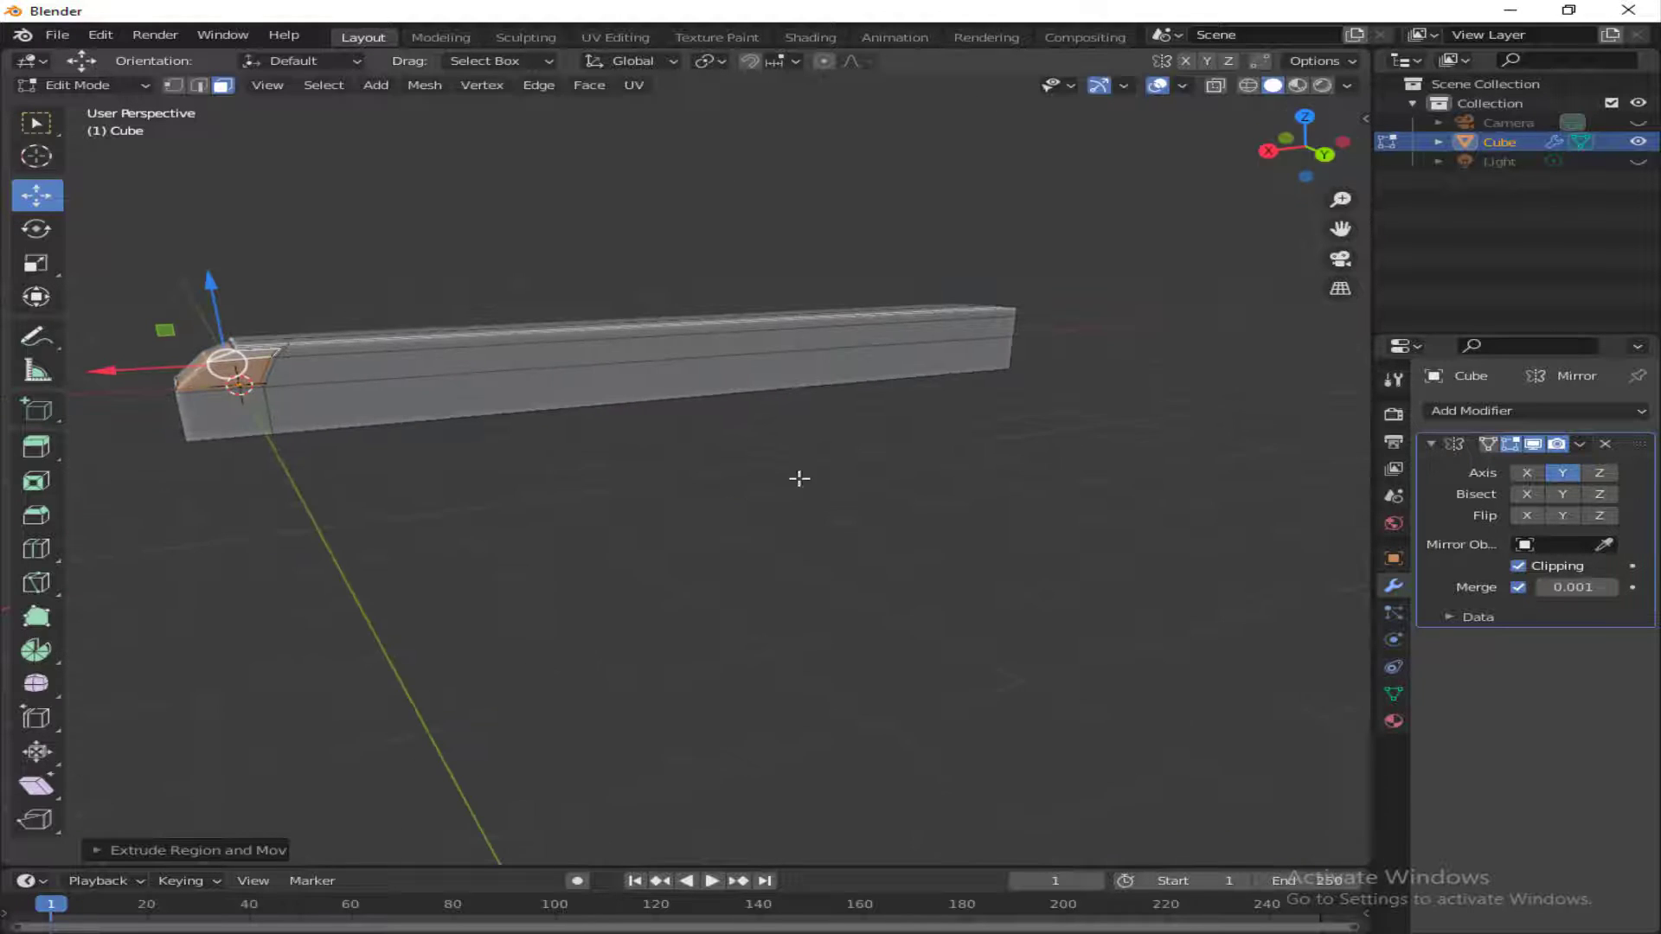
- Try adding several evenly spaced vertical loop cuts along the body behind the cab
left_click(678, 400)
left_click(676, 398)
left_click(1297, 204)
mouse_move(1306, 163)
left_mouse_down()
mouse_move(1291, 116)
mouse_move(1354, 158)
mouse_move(1312, 156)
left_mouse_up()
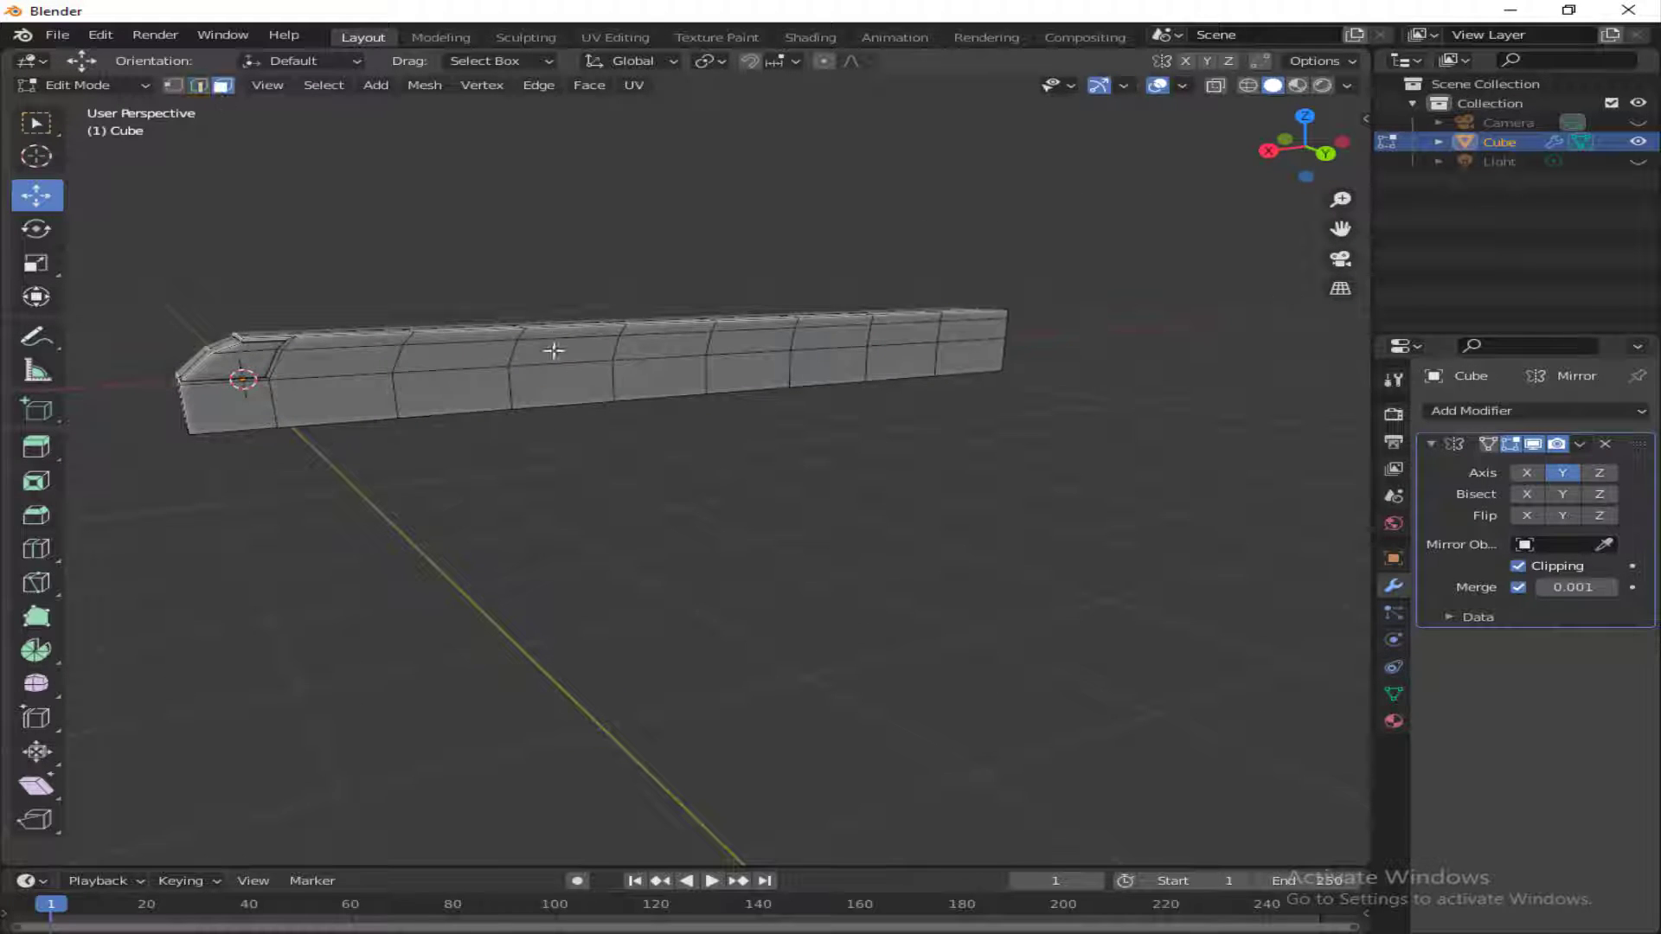
key("ctrl+z")
key("ctrl+z")
key("ctrl+z")
key("ctrl+z")
- Add a single vertical loop cut across the body and move it forward along X to just behind the cab
left_click(36, 548)
left_click(381, 397)
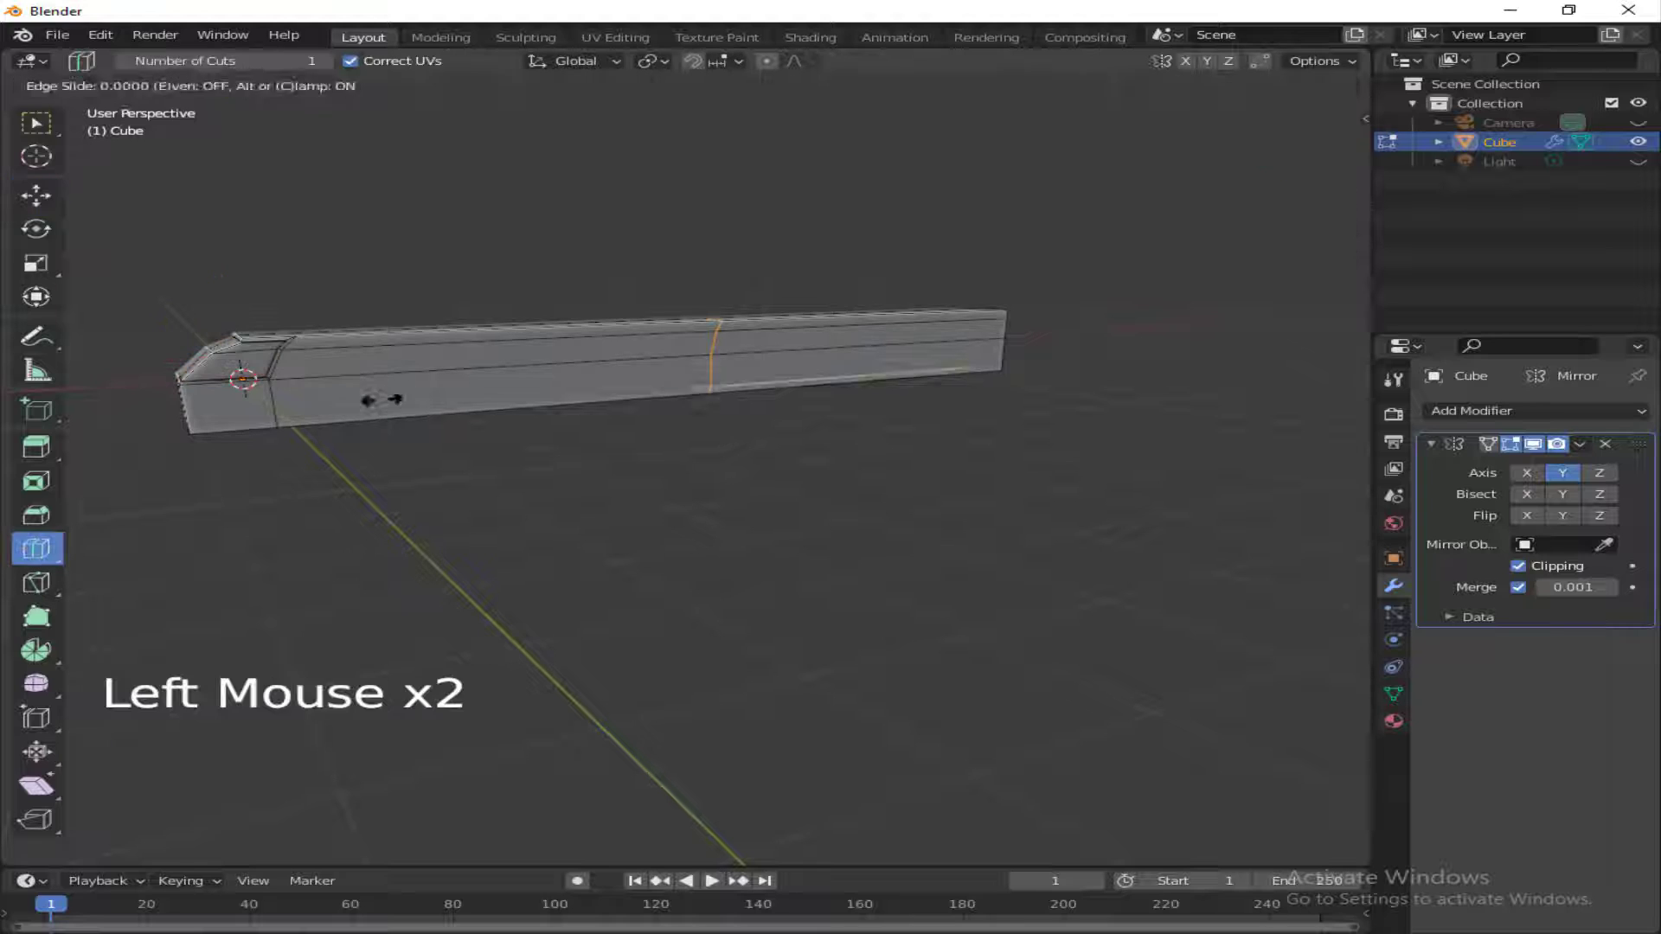
left_click(36, 195)
left_click_drag(593, 360, 244, 403)
- Flatten the new edge loop by scaling it along X and add eight evenly spaced vertical loop cuts behind it
key("s")
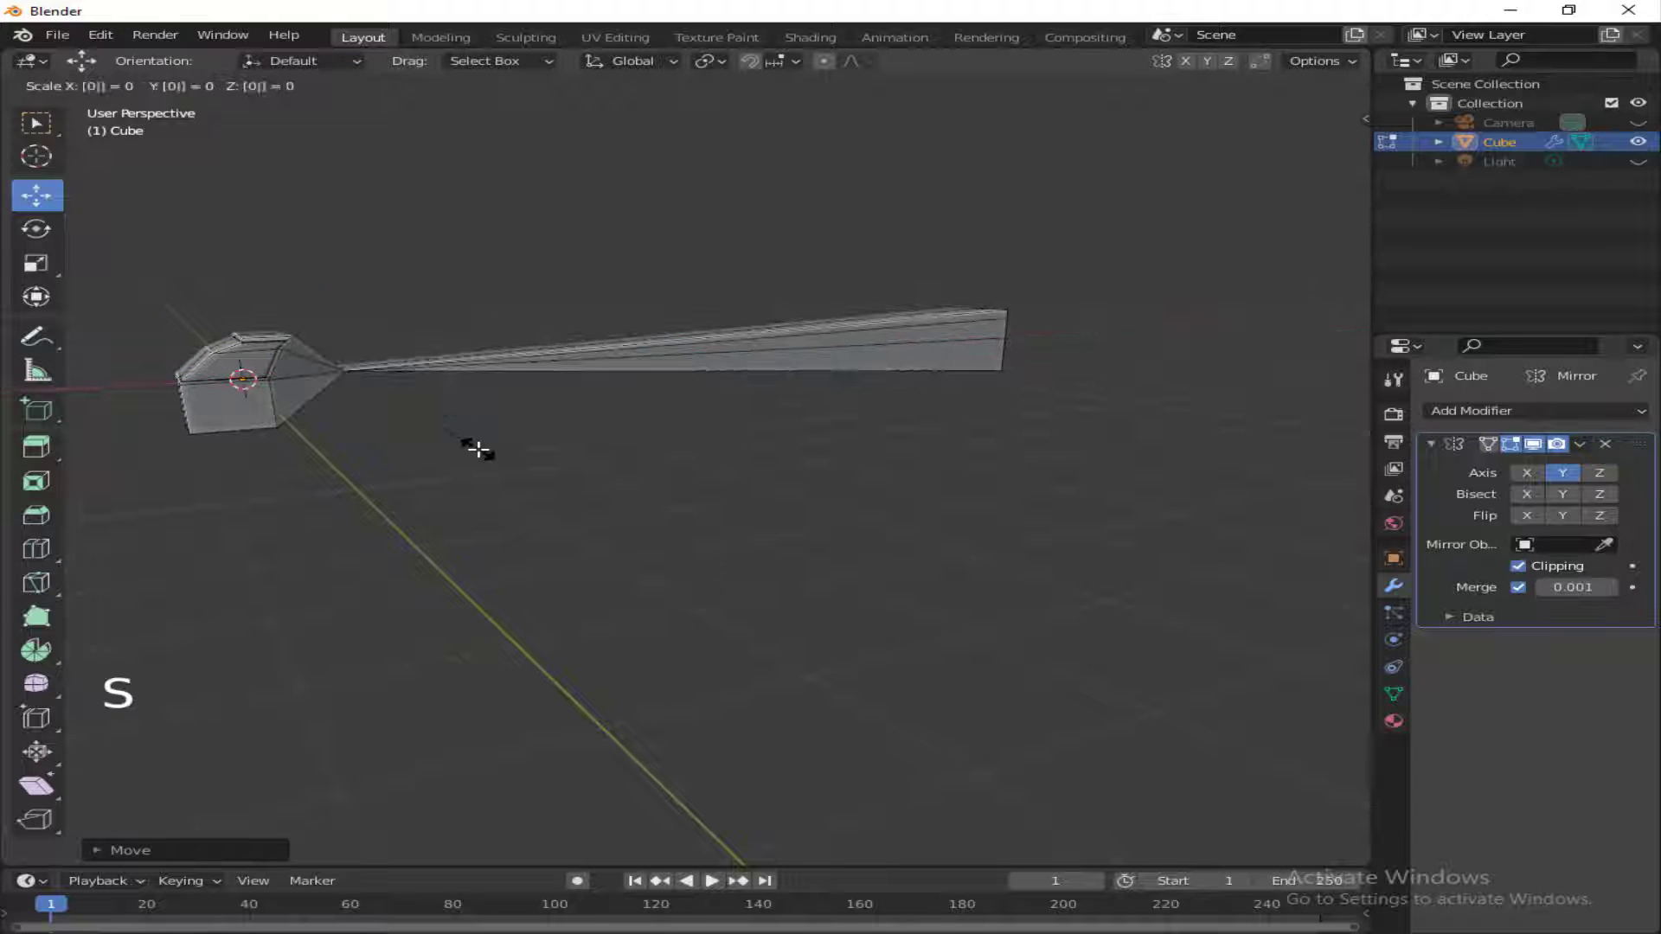
key("Escape")
middle_click_drag(783, 812, 863, 623)
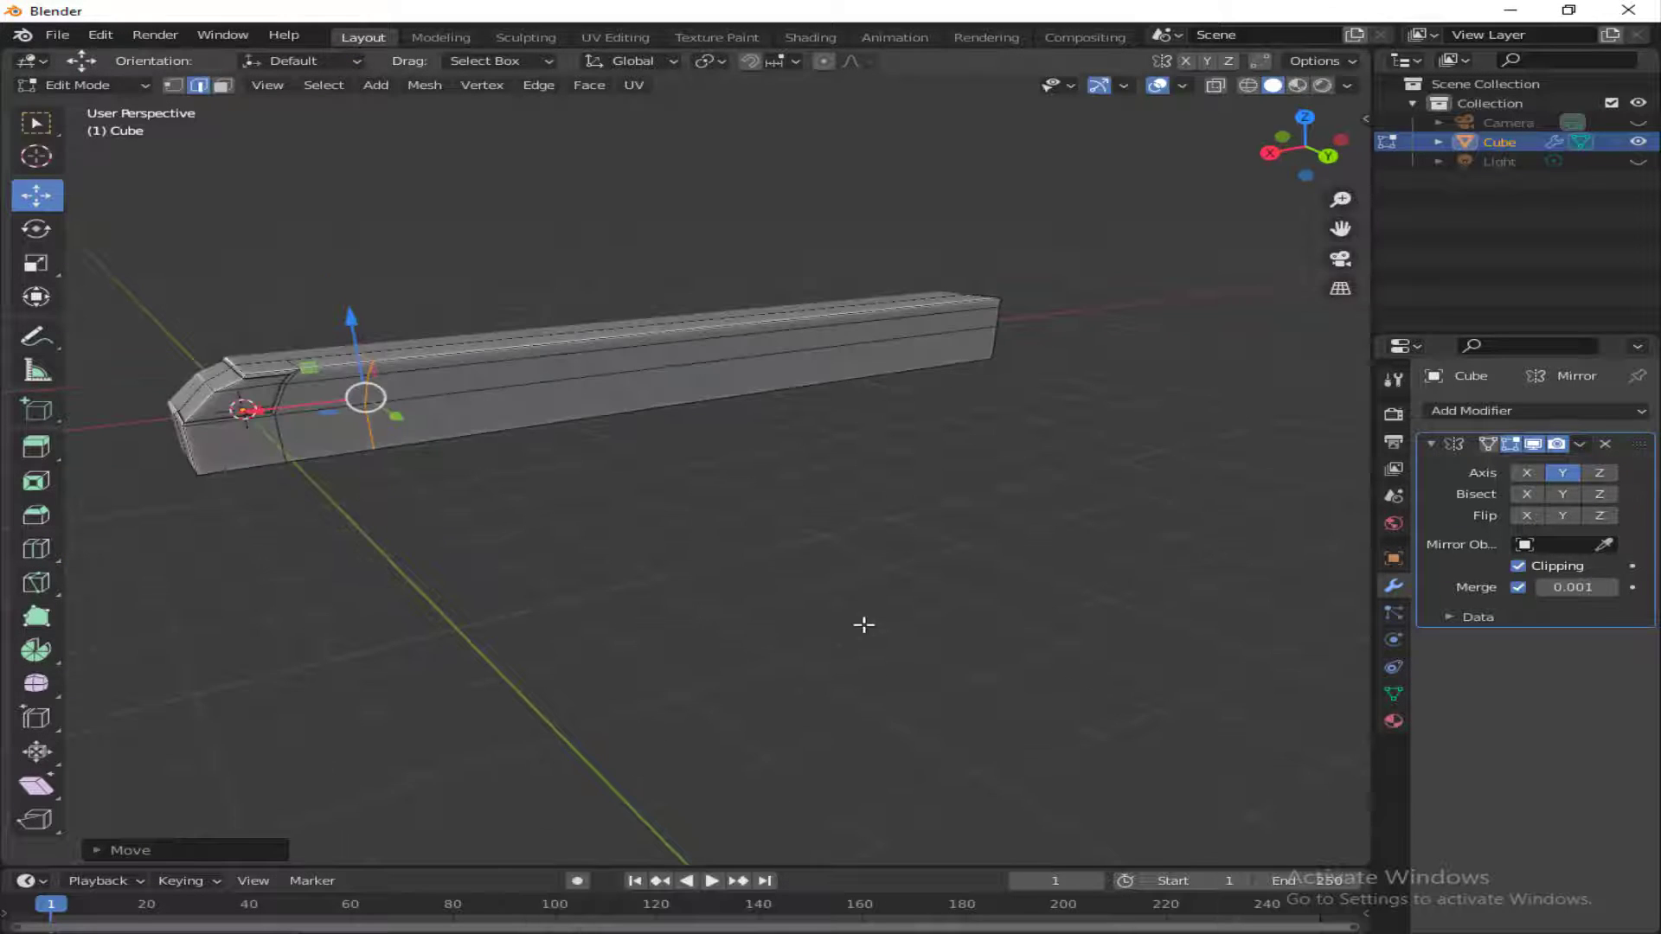
key("s")
left_click(813, 534)
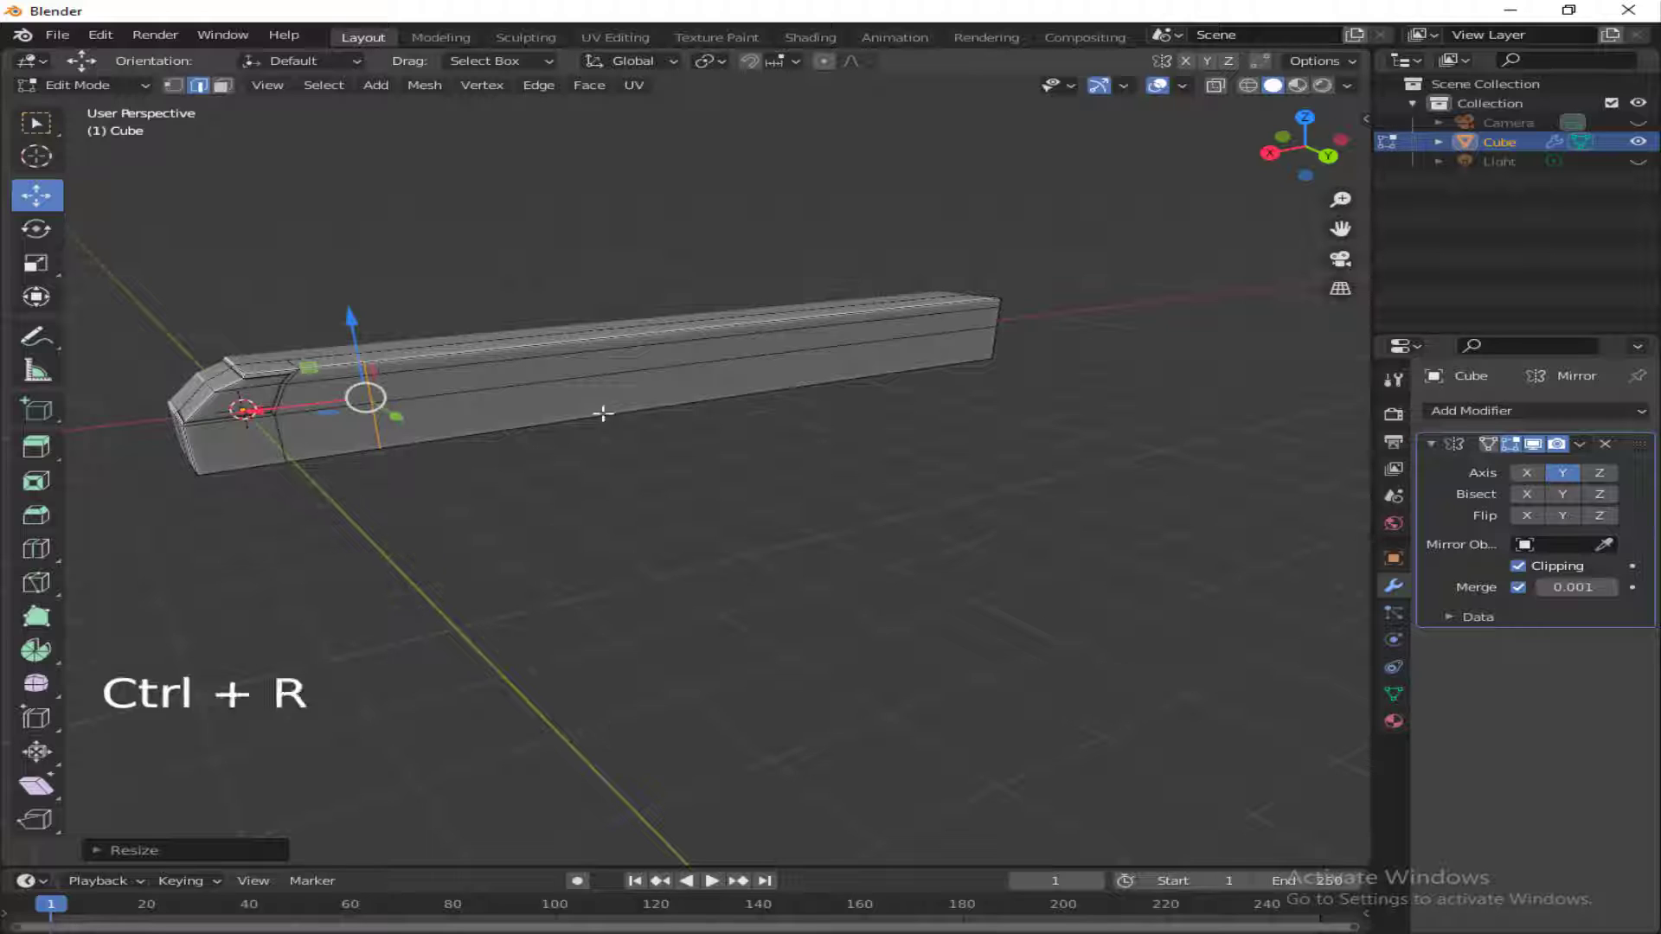
left_click(603, 413)
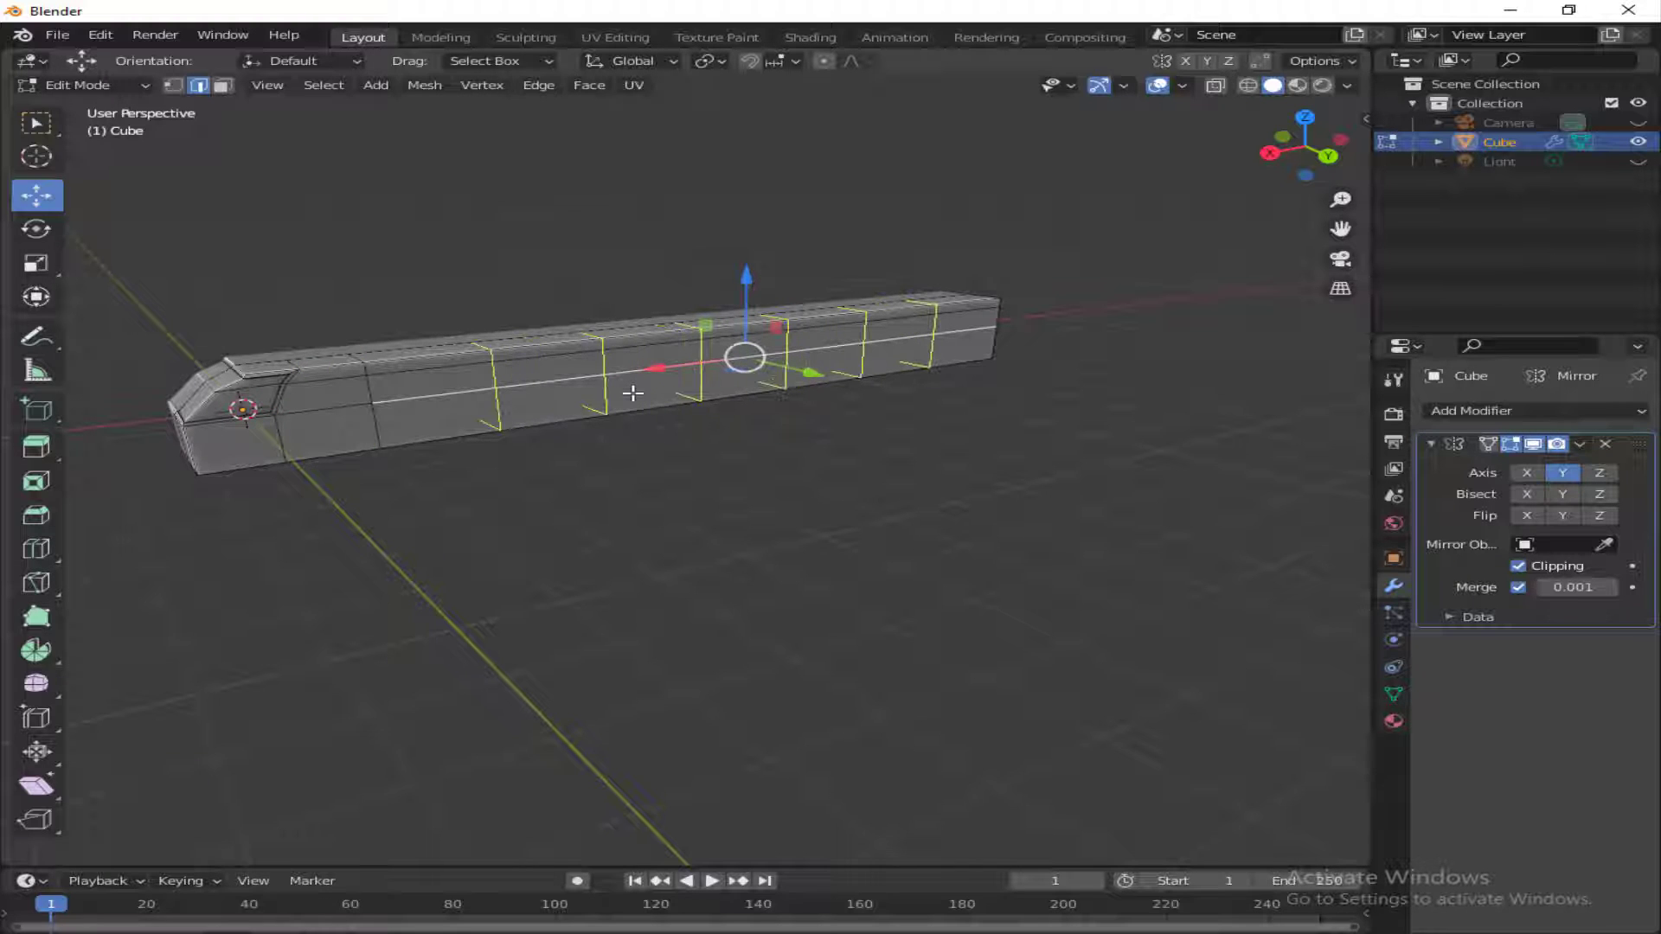
left_click(688, 388)
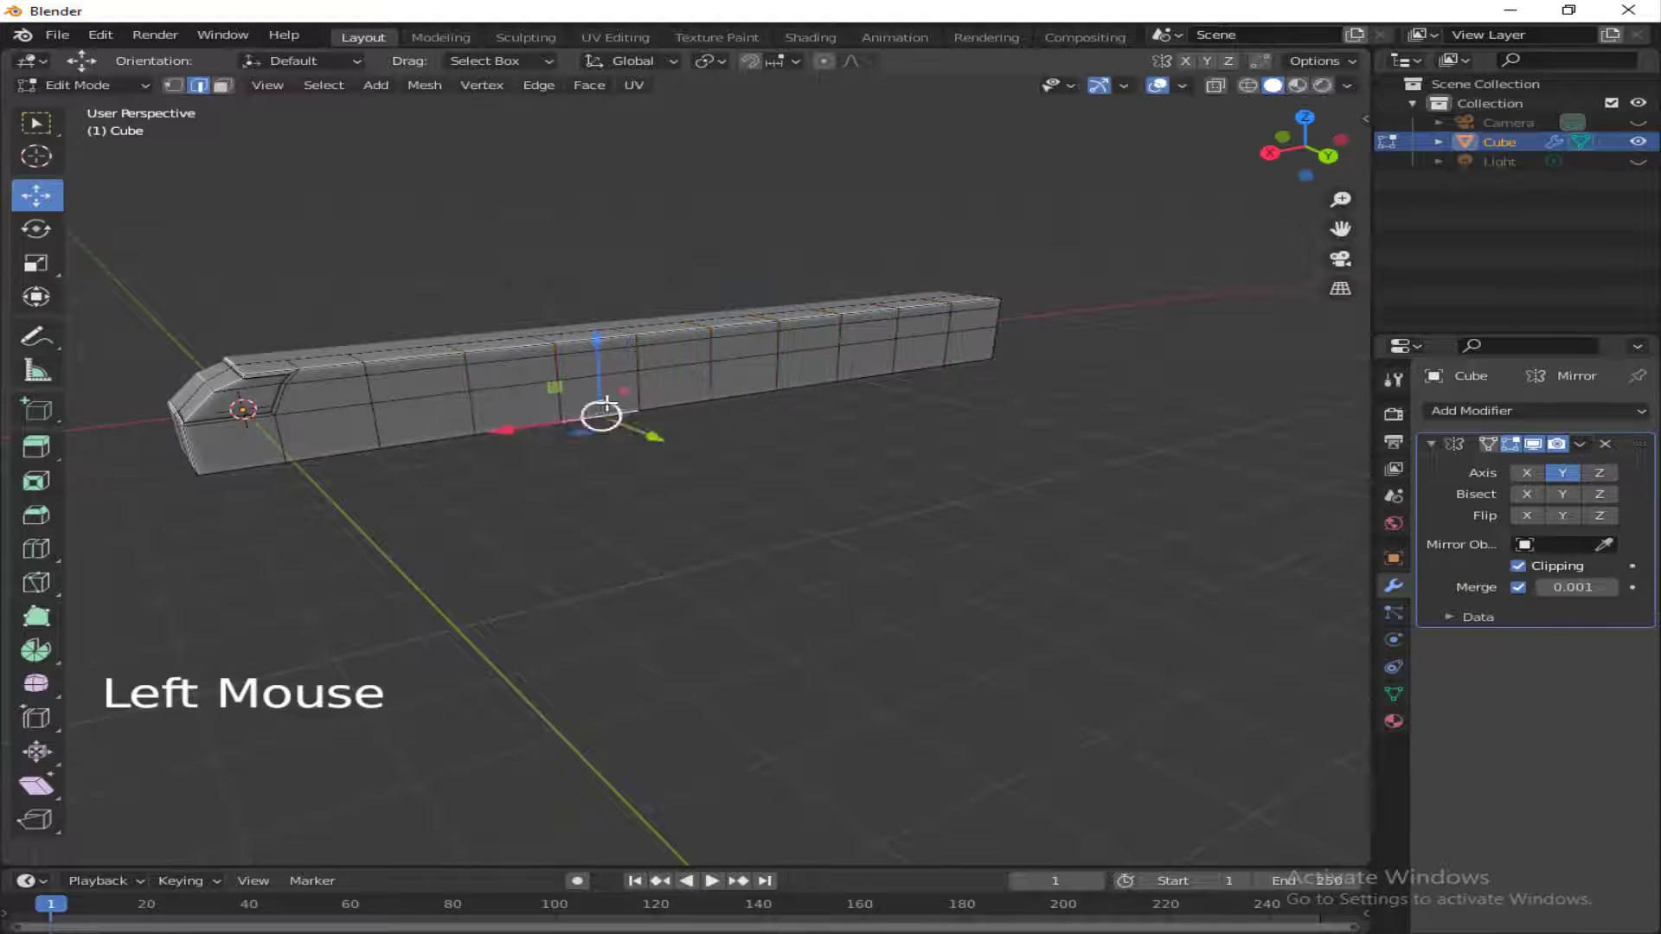
- Select the nose's side edges from the bottom corner up to the roofline and move them slightly inward along Y
left_click_drag(1304, 170, 554, 497)
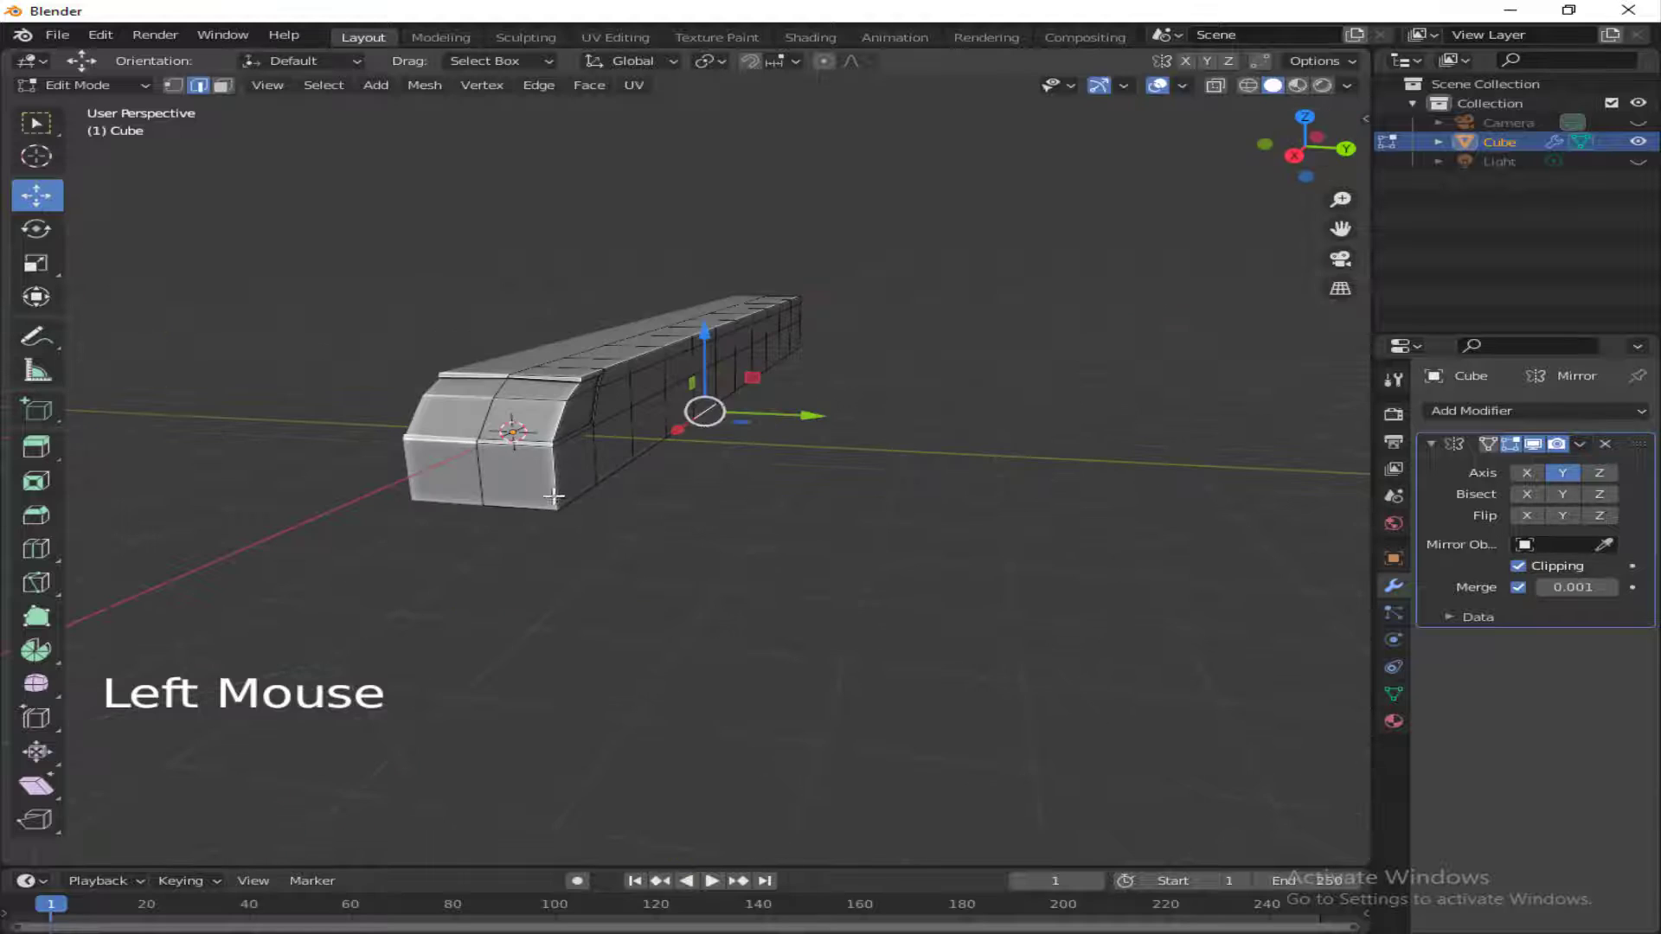
left_click(577, 385, "ctrl")
left_click_drag(662, 443, 655, 425)
key("ctrl+z")
left_click(584, 383, "ctrl")
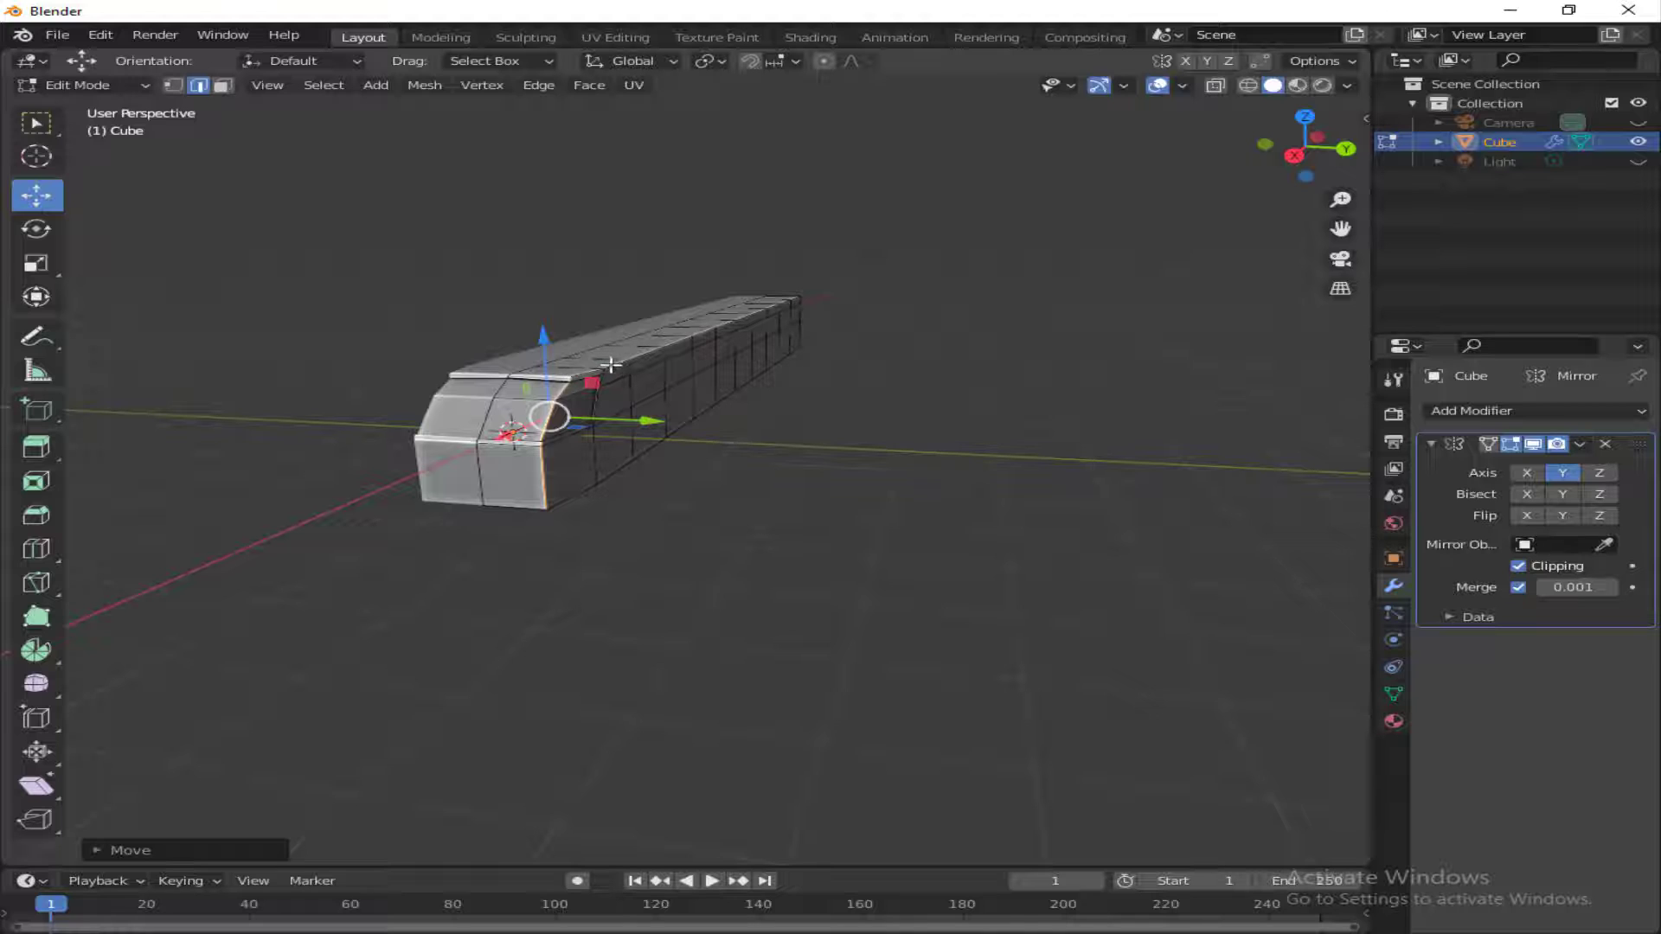
- Select the long roof side edge along the body and shift it inward to taper the roof
left_click(586, 375)
left_click_drag(1301, 158, 1175, 415)
left_click(1107, 344, "ctrl")
left_click_drag(1302, 157, 817, 377)
left_click(459, 590)
left_click_drag(387, 650, 400, 639)
left_click(600, 568)
left_click_drag(1303, 158, 1213, 128)
- Select the underside faces from behind the cab to the rear end and raise them slightly along Z
left_click(357, 324)
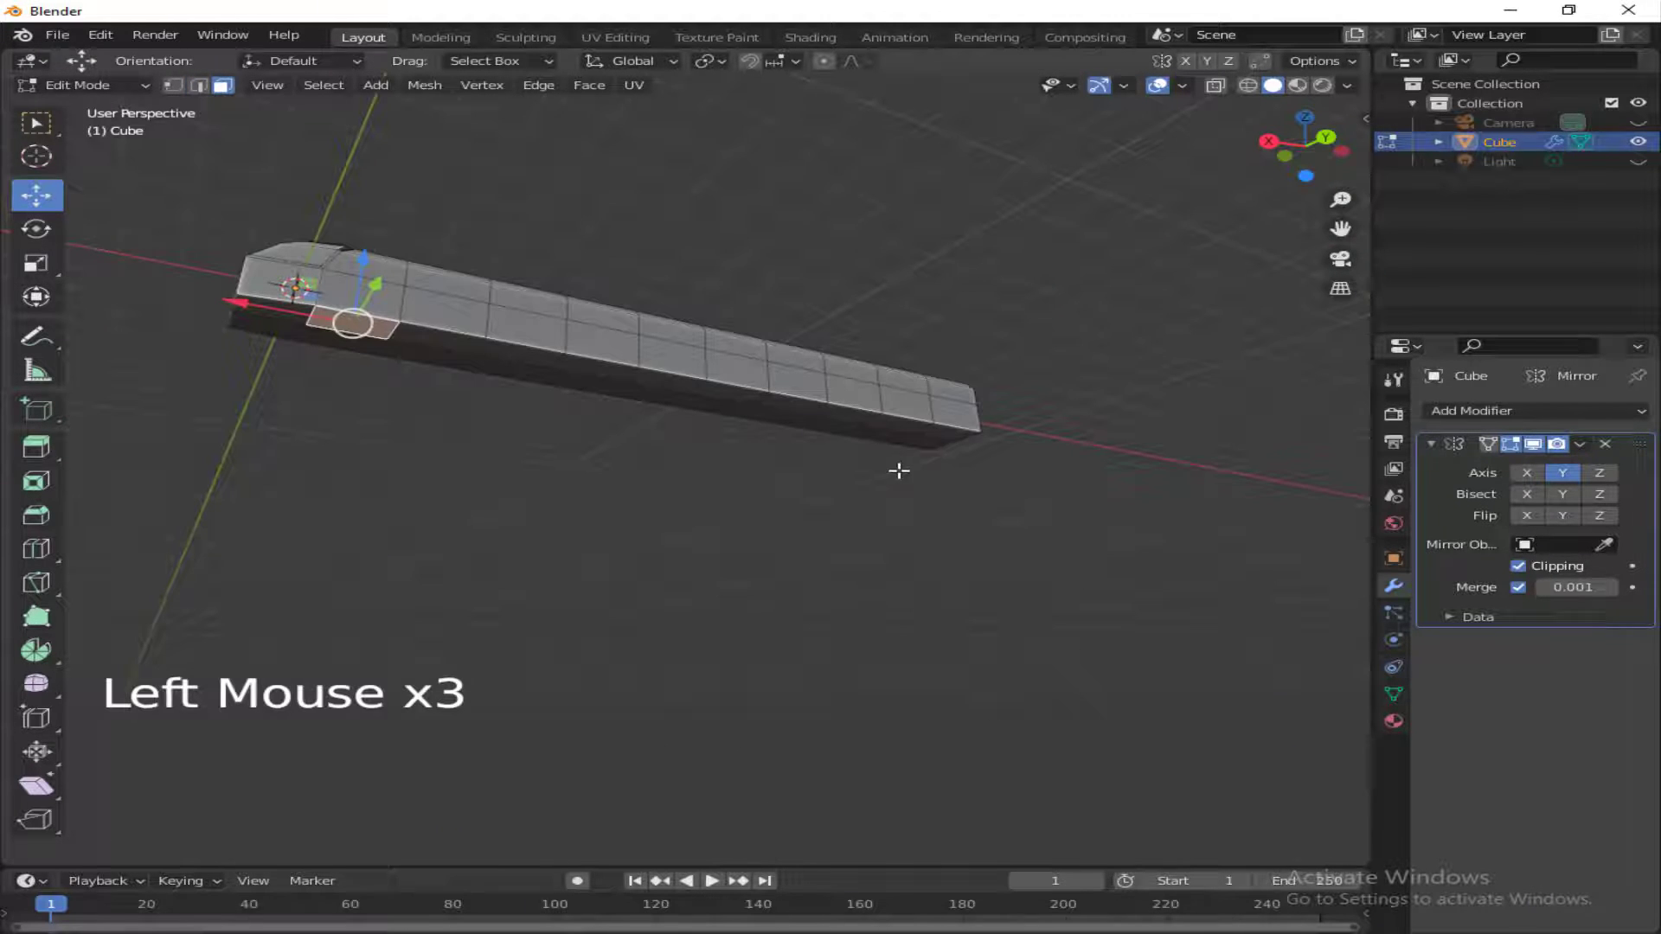
left_click(948, 437, "ctrl")
left_click_drag(1304, 147, 1484, 183)
left_click_drag(703, 308, 705, 296)
left_click_drag(1304, 147, 1181, 113)
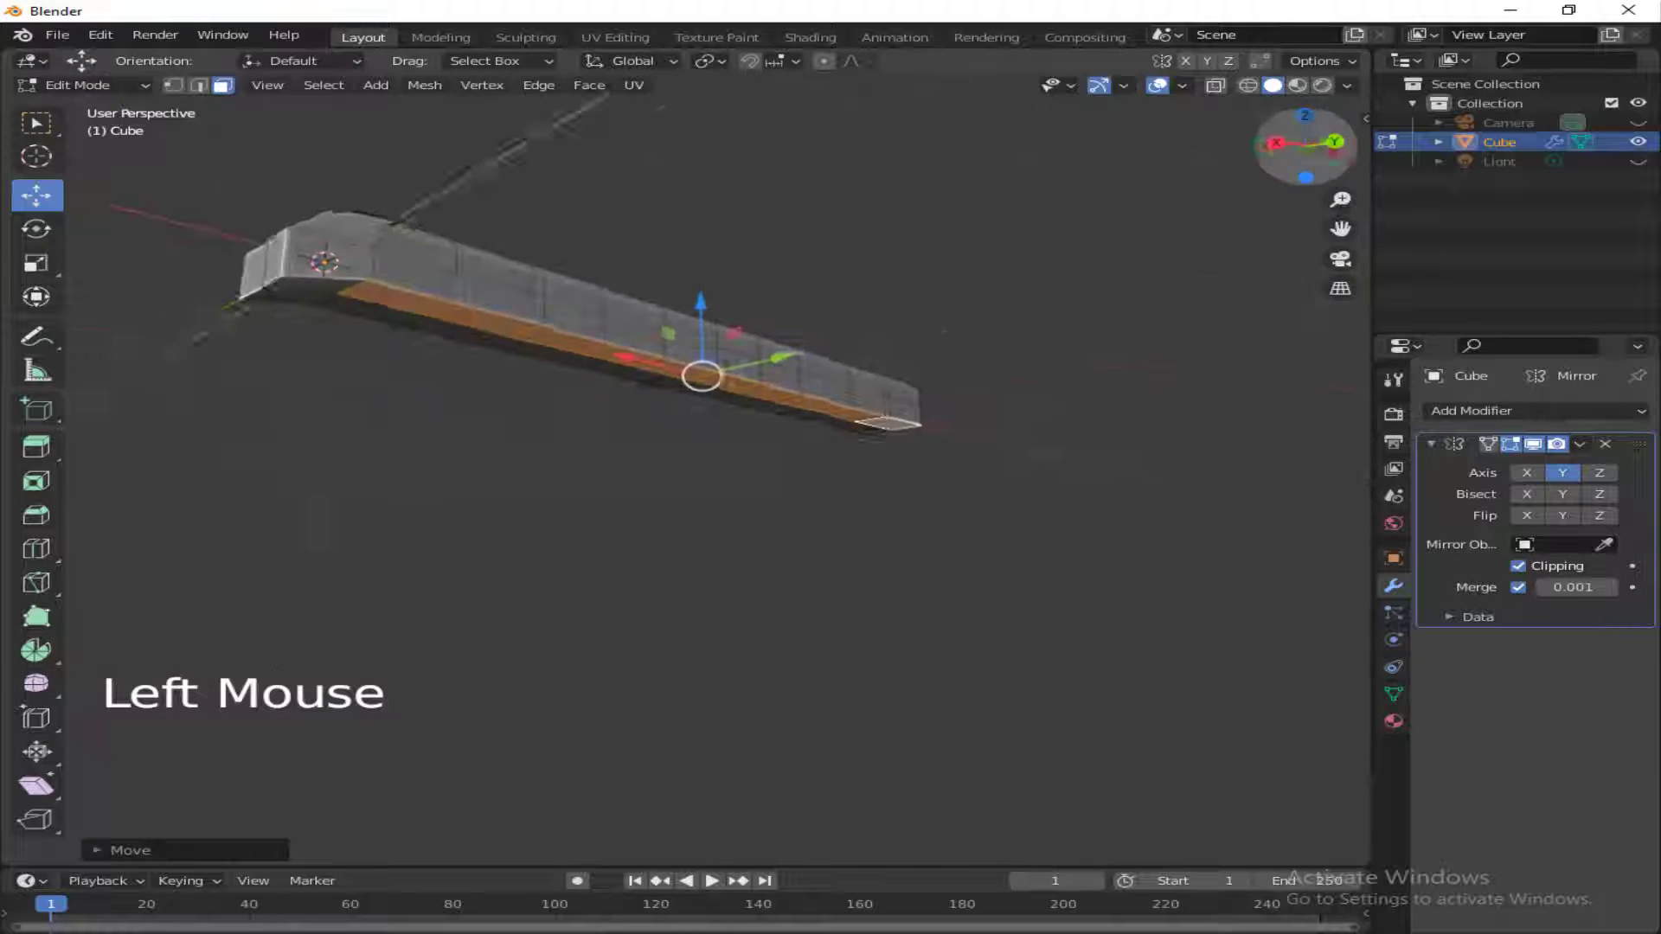
- Select the middle run of underside faces plus the rear section and extrude them about 0.07 m downward
scroll(788, 377, "up", 2)
left_click(788, 377, "ctrl")
left_click(732, 365)
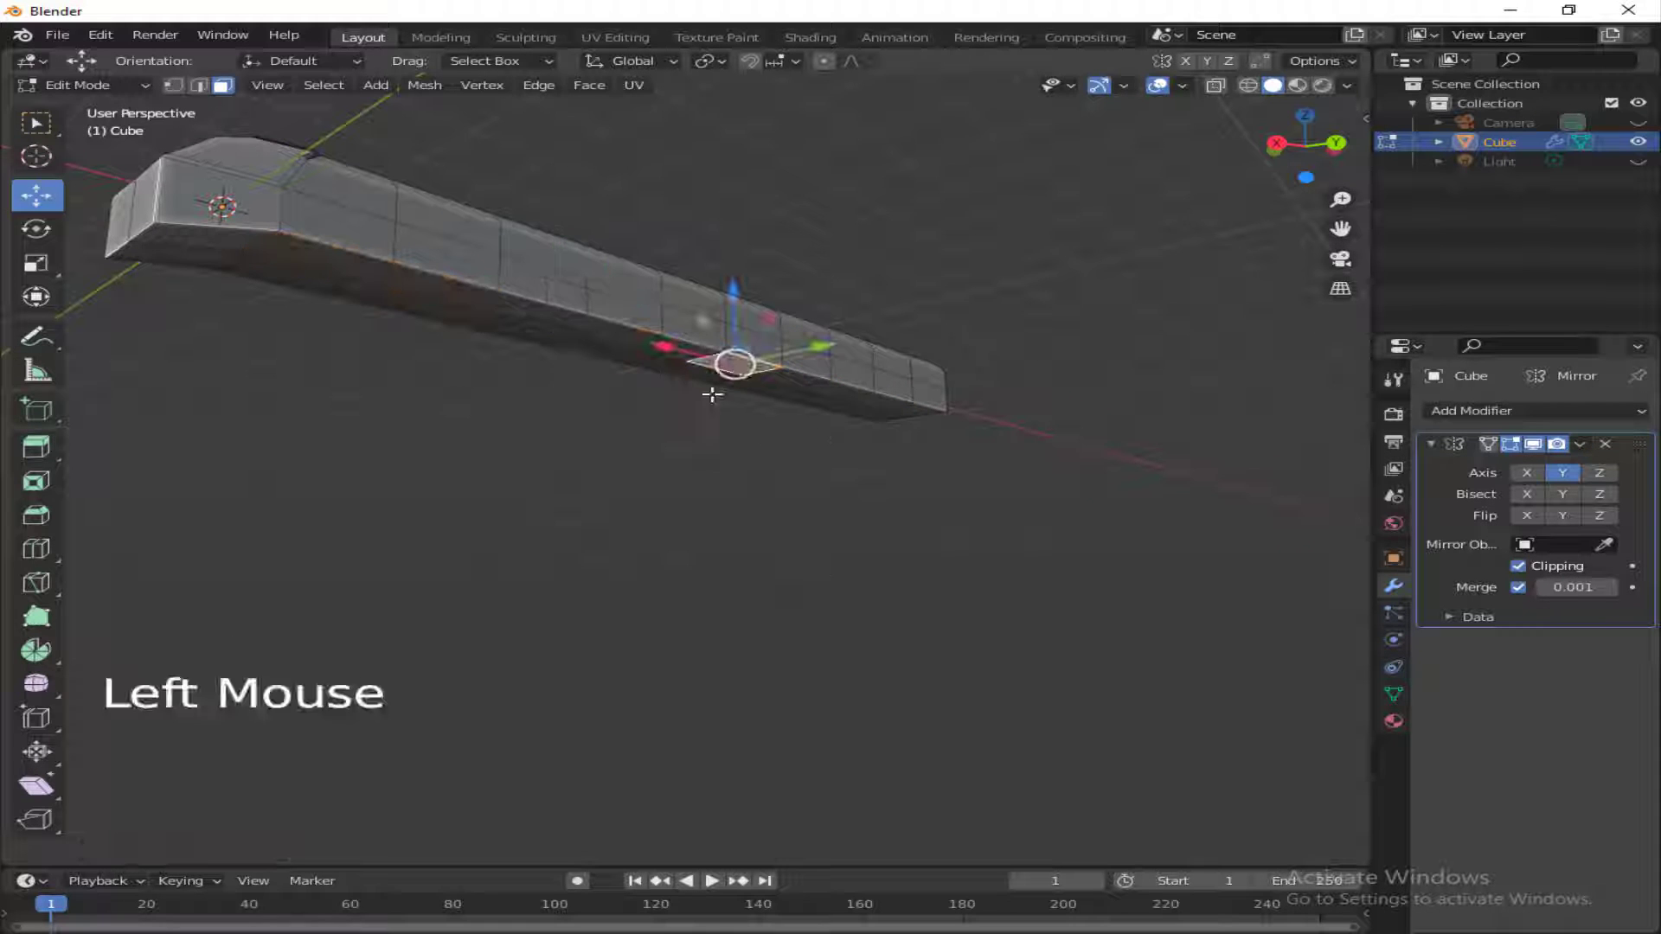
left_click(522, 308, "ctrl")
left_click(904, 410, "shift")
left_click_drag(1312, 161, 1322, 215)
key("e")
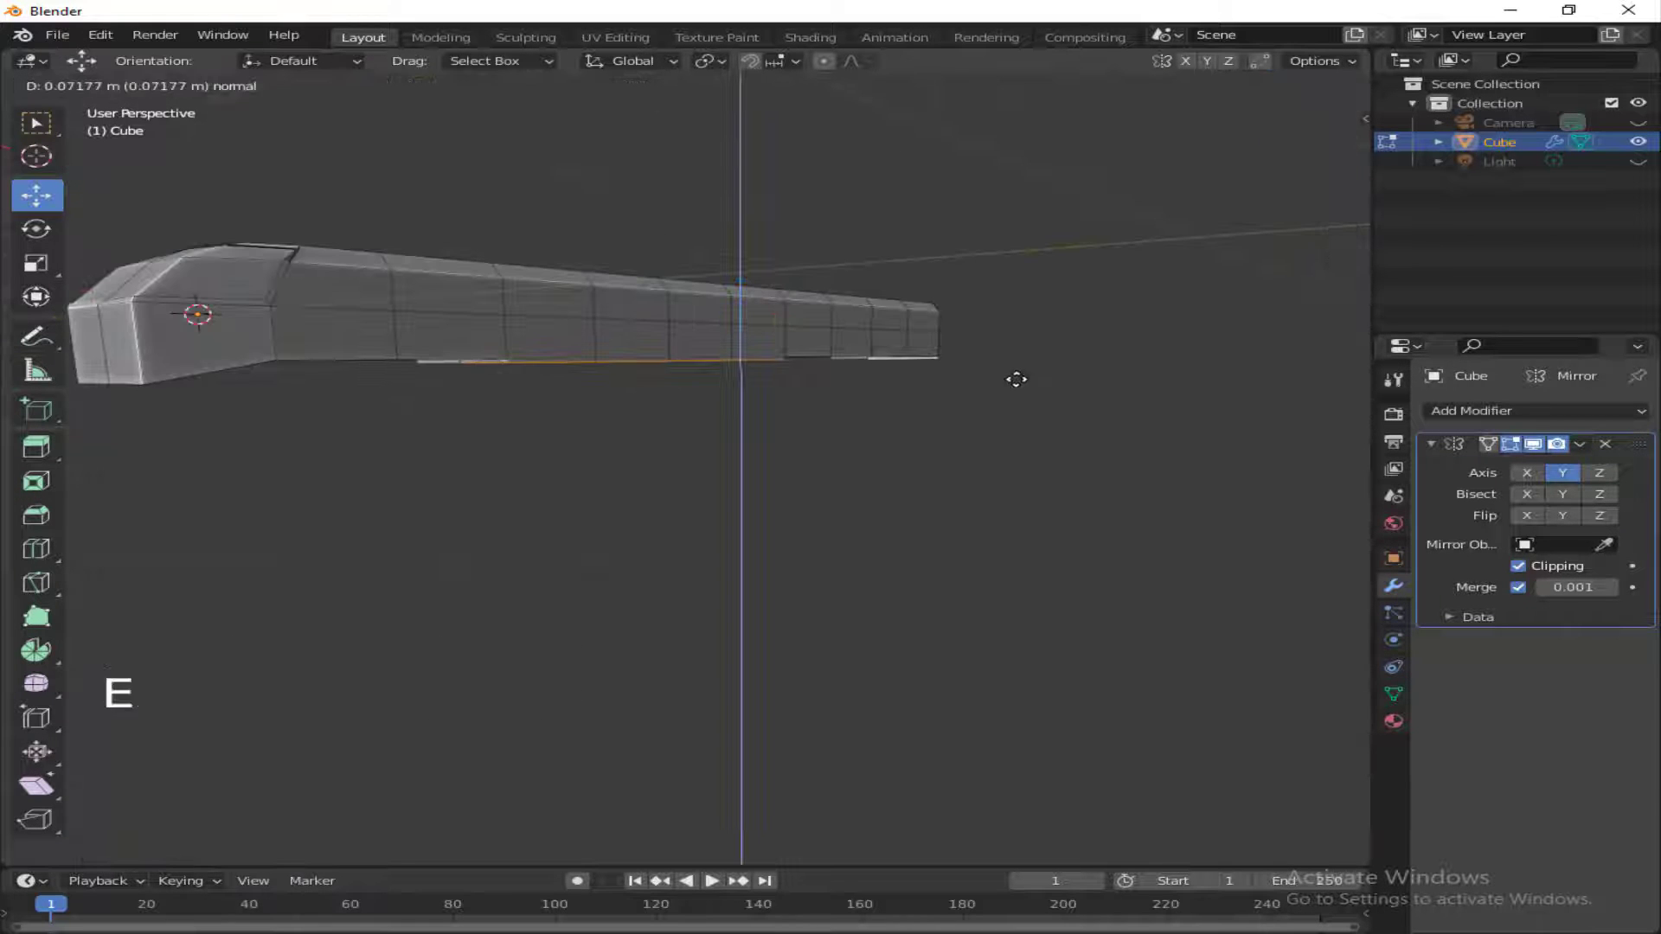
left_click(1017, 378)
- Inset the extruded underside faces and extrude them again
left_click_drag(1308, 156, 1350, 97)
key("i")
left_click(1203, 393)
key("e")
left_click(1087, 278)
- Select the long side edges of the extruded underside sections and move them slightly outward along Y
scroll(1105, 352, "up", 3)
key("2")
left_click(339, 267)
left_click(758, 306, "ctrl")
left_click(1104, 335, "shift")
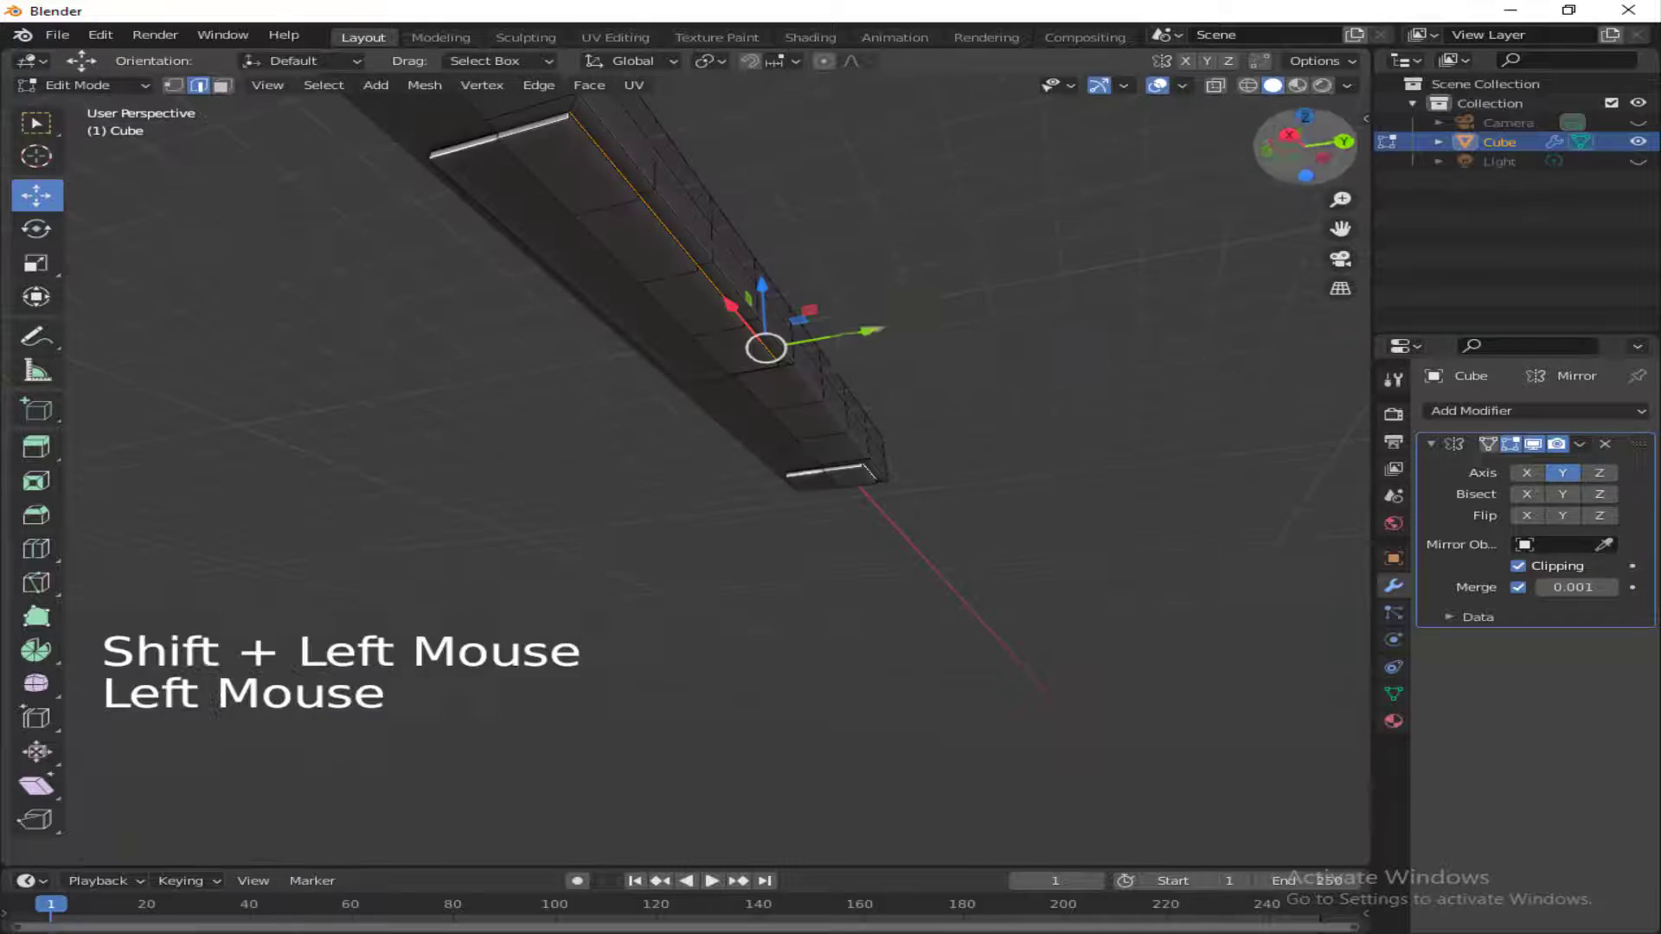
left_click_drag(875, 332, 888, 331)
mouse_move(1308, 138)
left_mouse_down()
mouse_move(1289, 203)
mouse_move(1280, 149)
mouse_move(1301, 145)
left_mouse_up()
- Select the upper and lower side faces of one section near the cab and one near the rear, and inset them about 0.08 m
scroll(1018, 267, "down", 2)
left_click(228, 303)
left_click(224, 85)
left_click(221, 283)
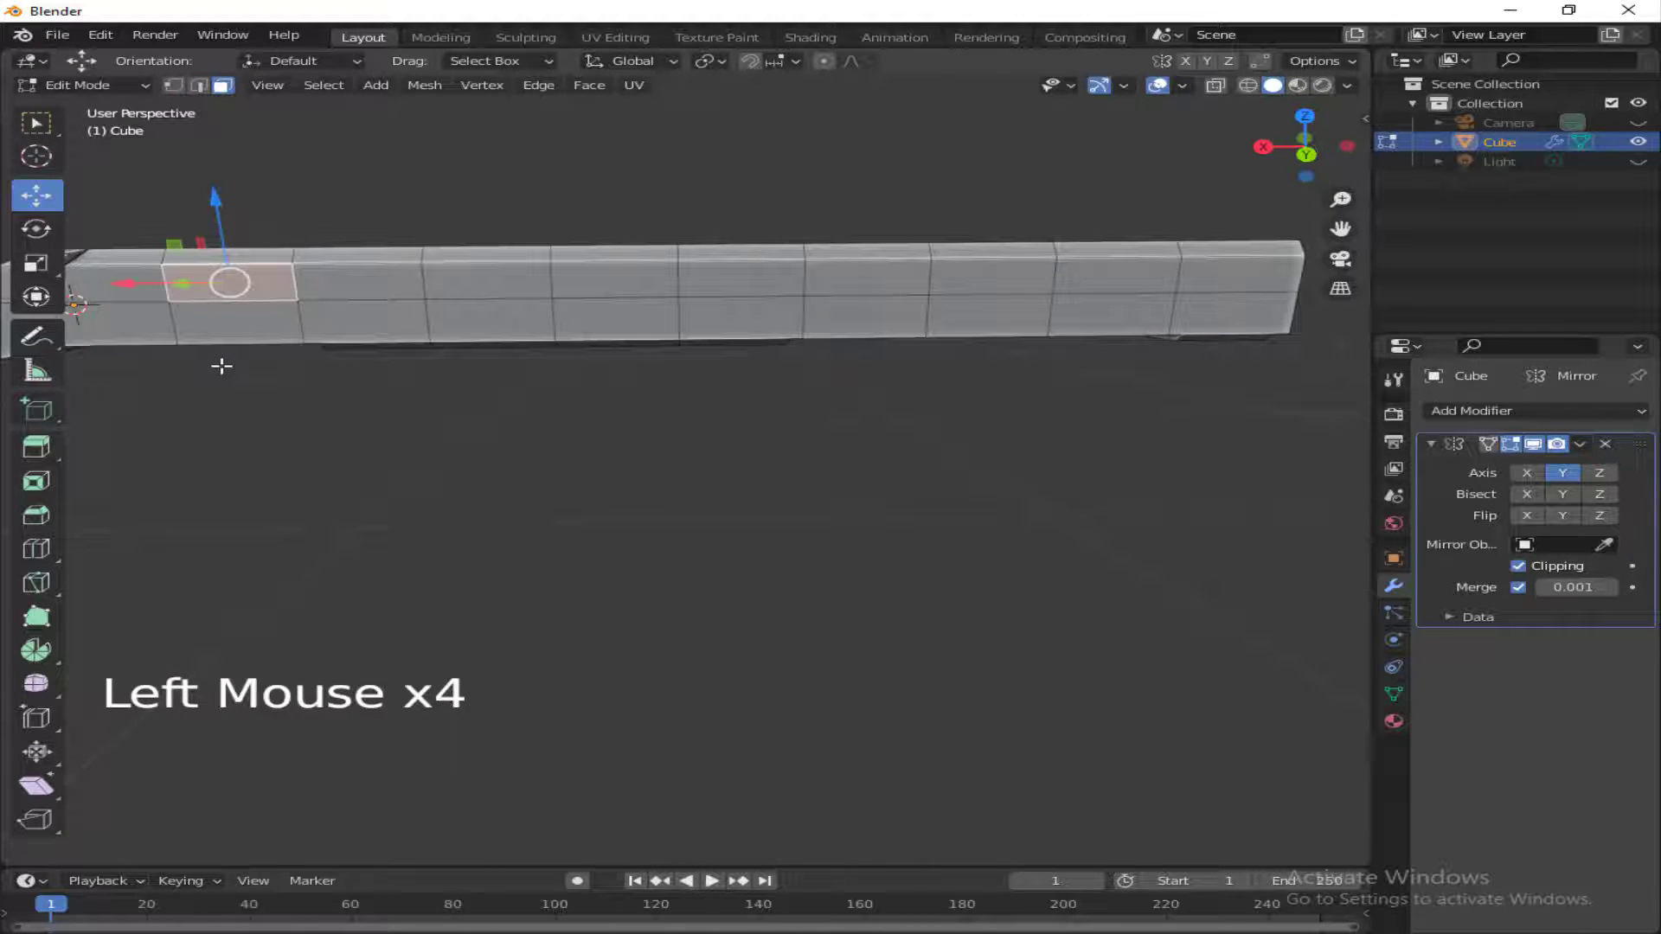
left_click(234, 324, "shift")
left_click(1116, 277, "shift")
left_click(1113, 313, "shift")
scroll(990, 485, "down", 2)
key("i")
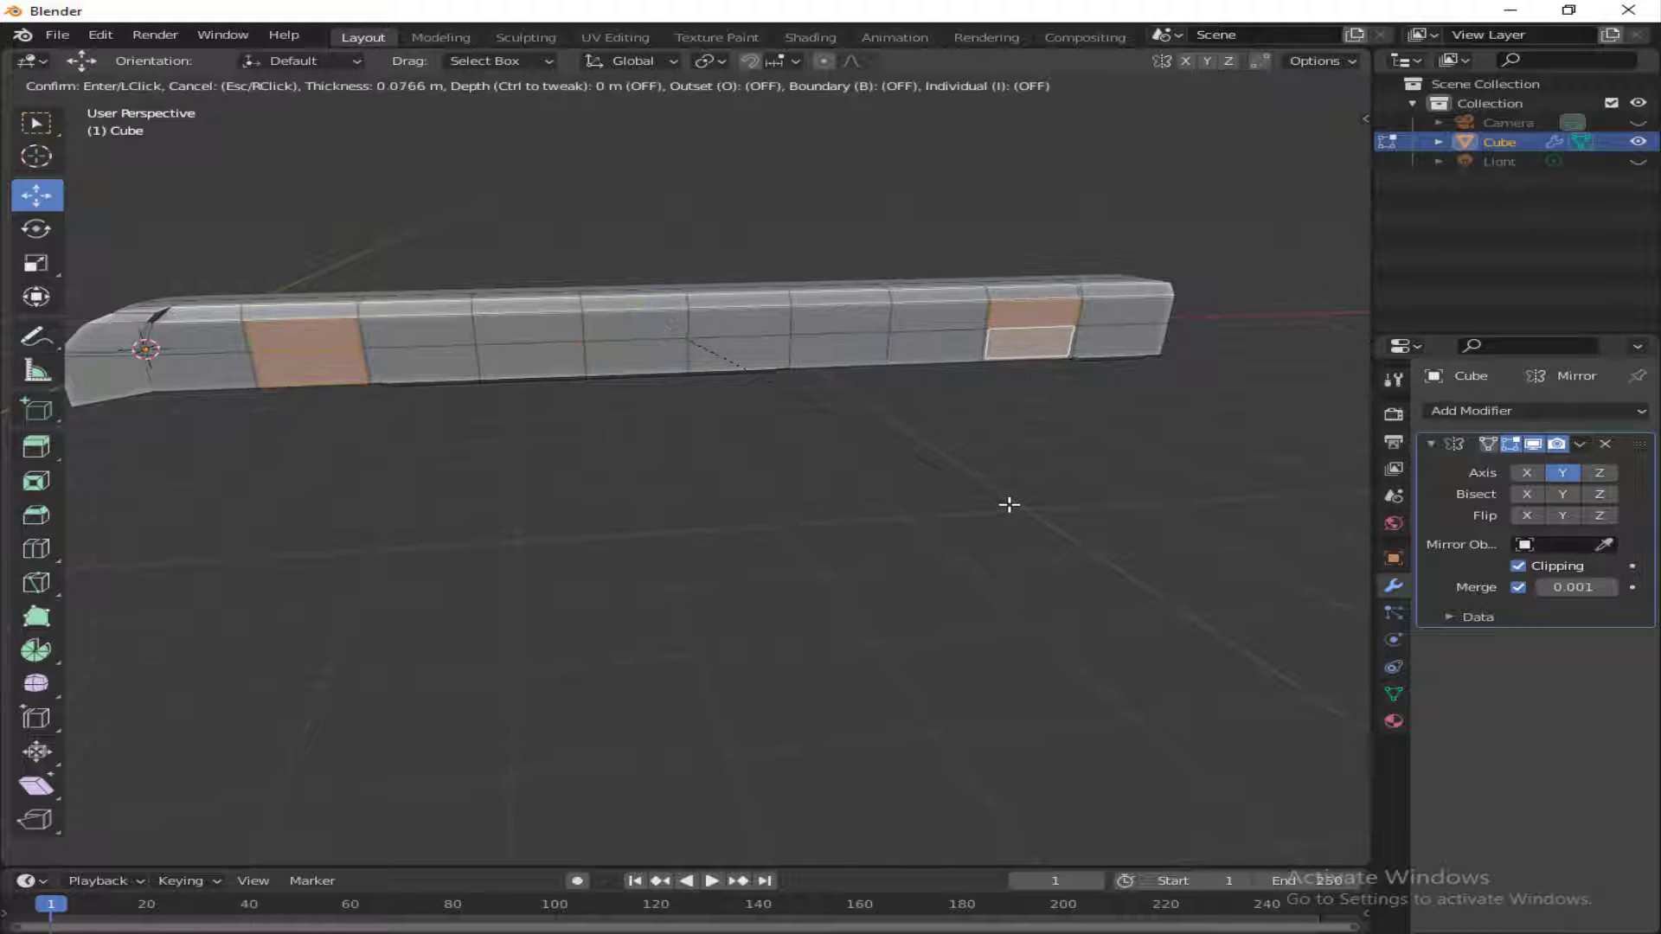
left_click(1007, 503)
- Extrude the inset door faces inward to recess them
key("e")
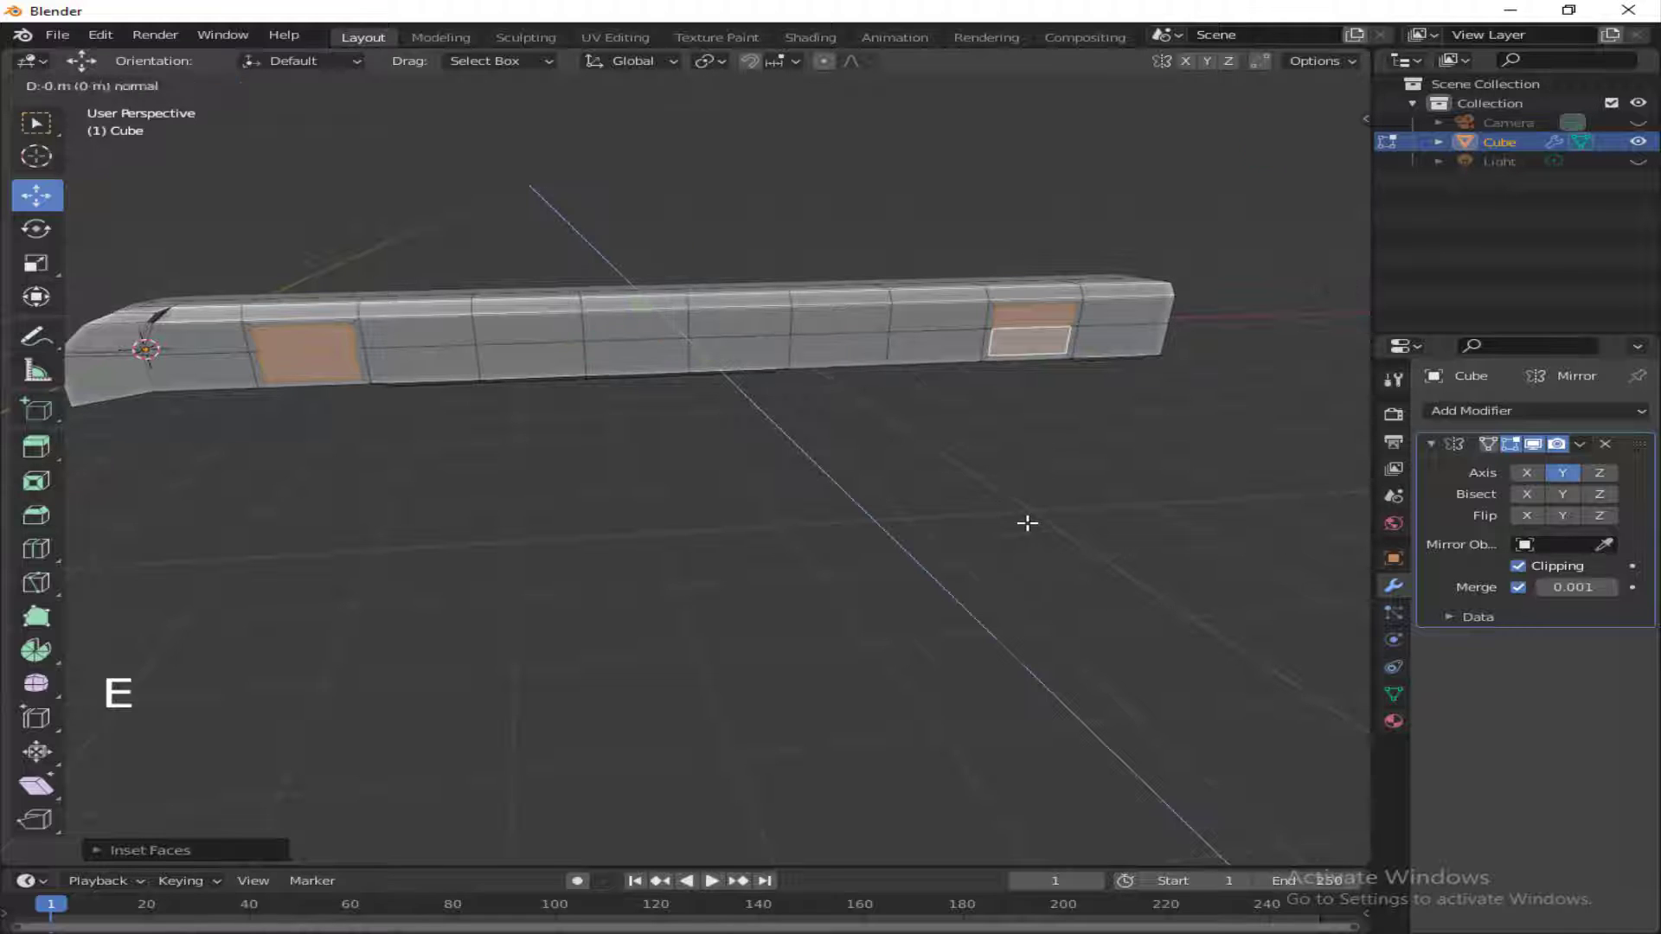
right_click(1029, 516)
key("e")
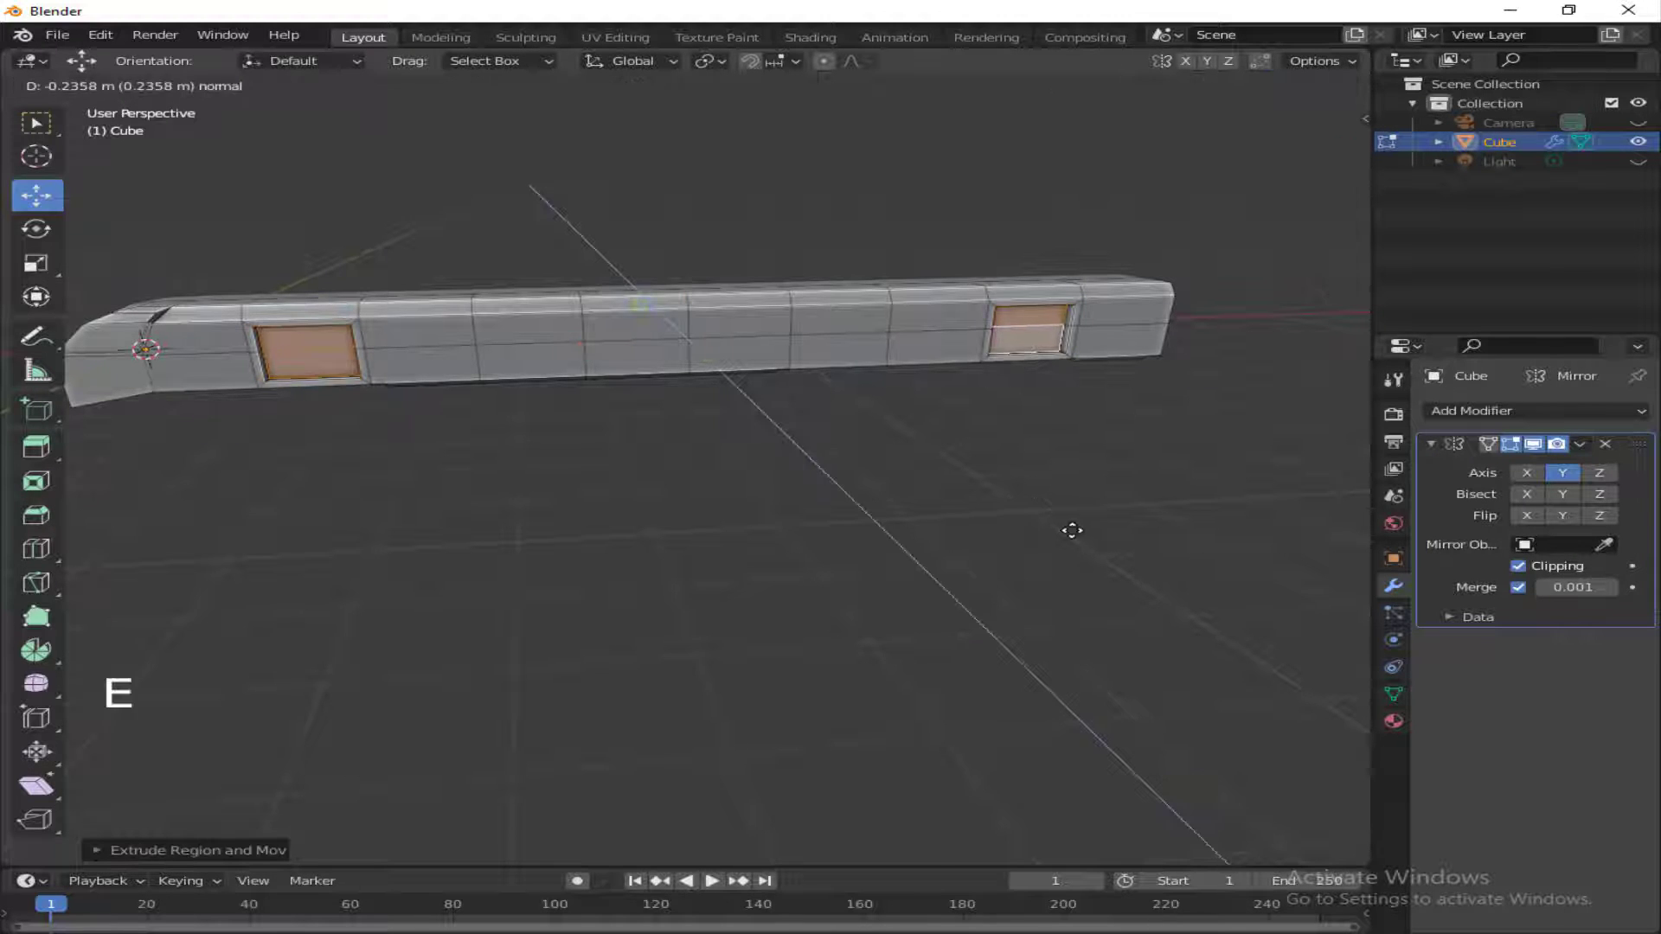
right_click(1108, 563)
- Inset the door faces again by about 0.07 m and extrude the resulting panels
key("i")
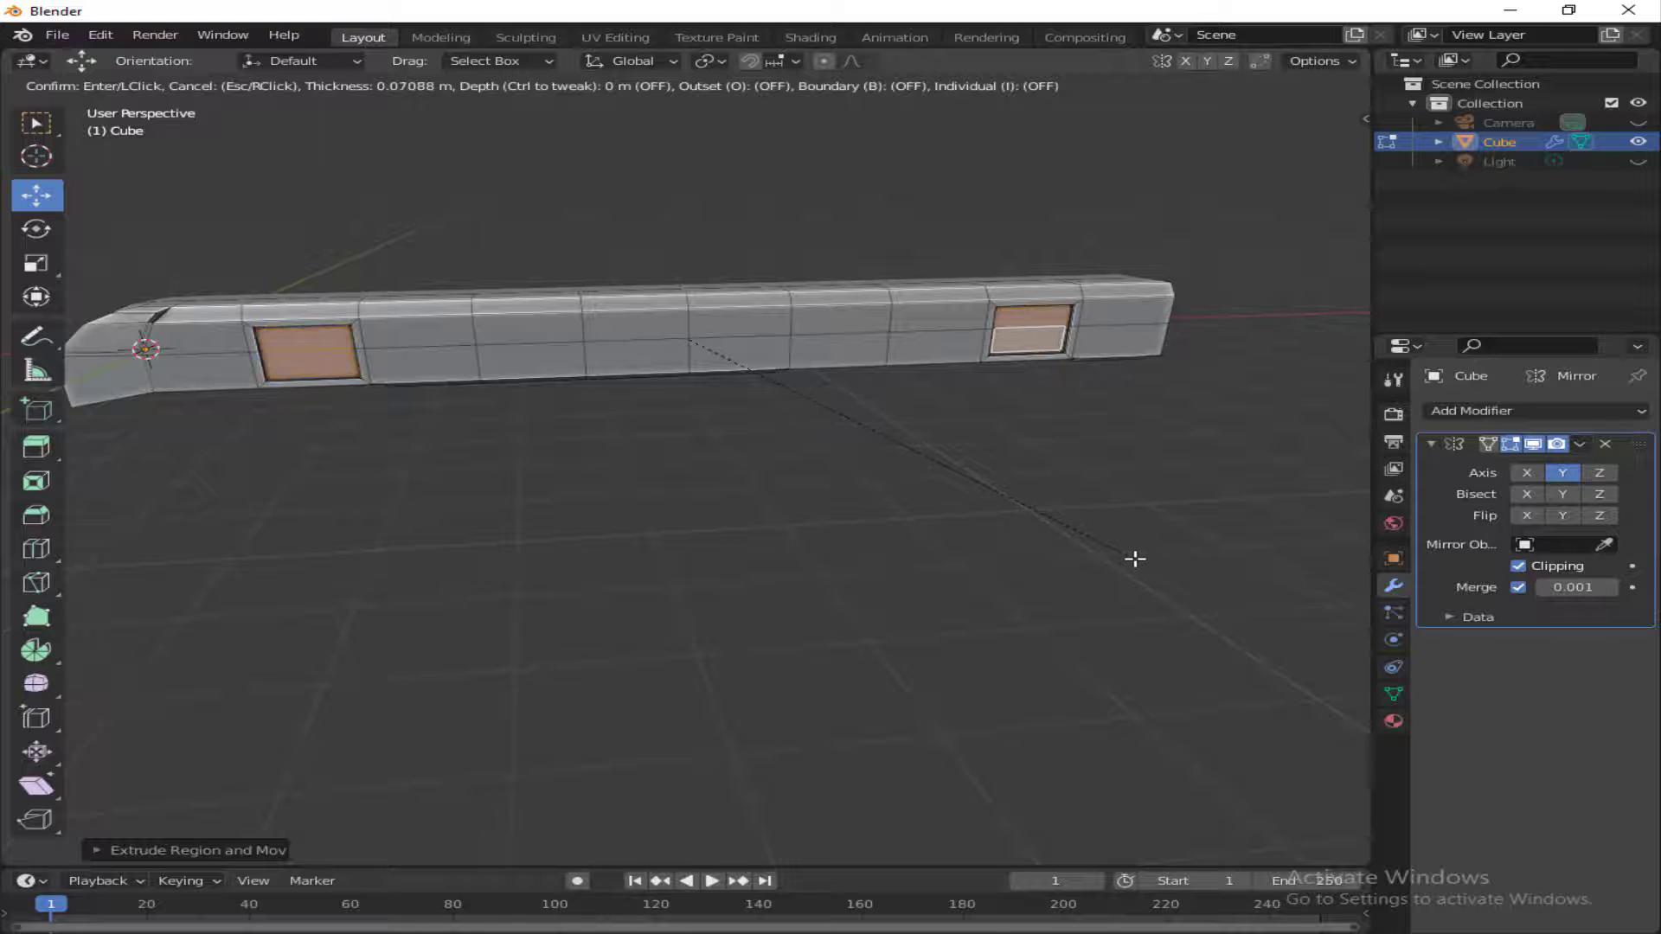
left_click(1131, 559)
key("e")
left_click(1029, 540)
- Move the extruded door panels slightly inward along the Y axis
scroll(857, 489, "up", 2)
left_click_drag(1304, 147, 1462, 153)
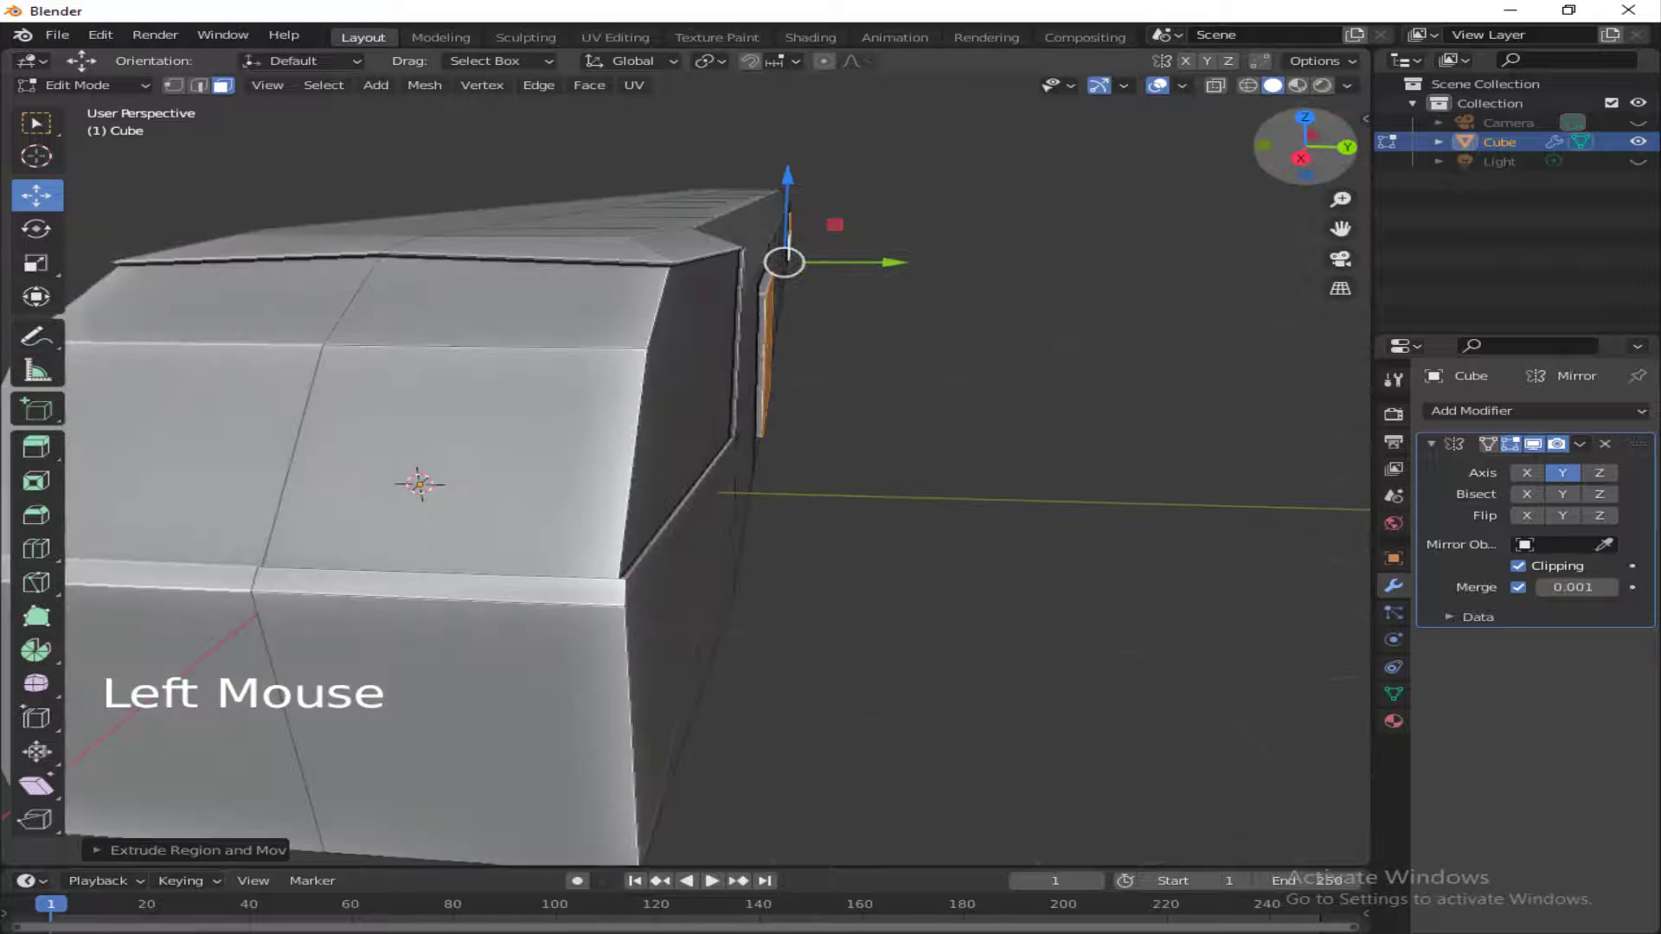
left_click_drag(899, 262, 891, 262)
- Select the horizontal edges of both door panels and subdivide them into four panes per door
left_click_drag(1304, 147, 1185, 148)
scroll(709, 486, "down", 2)
left_click(199, 85)
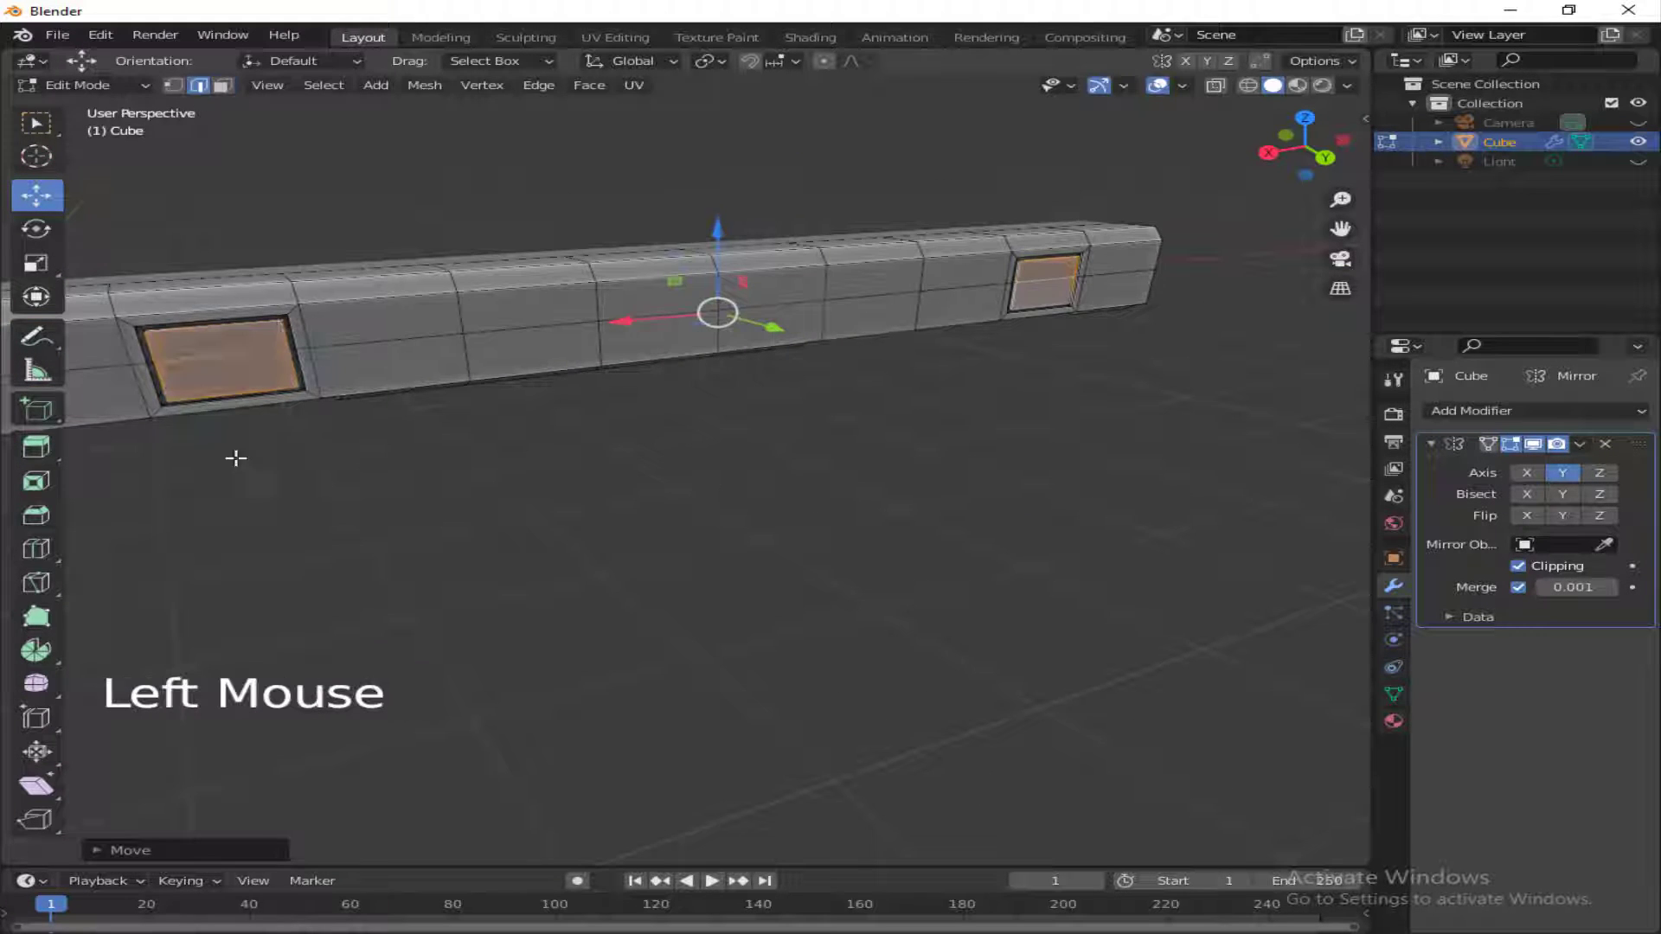
left_click(216, 326)
double_click(232, 368, "shift")
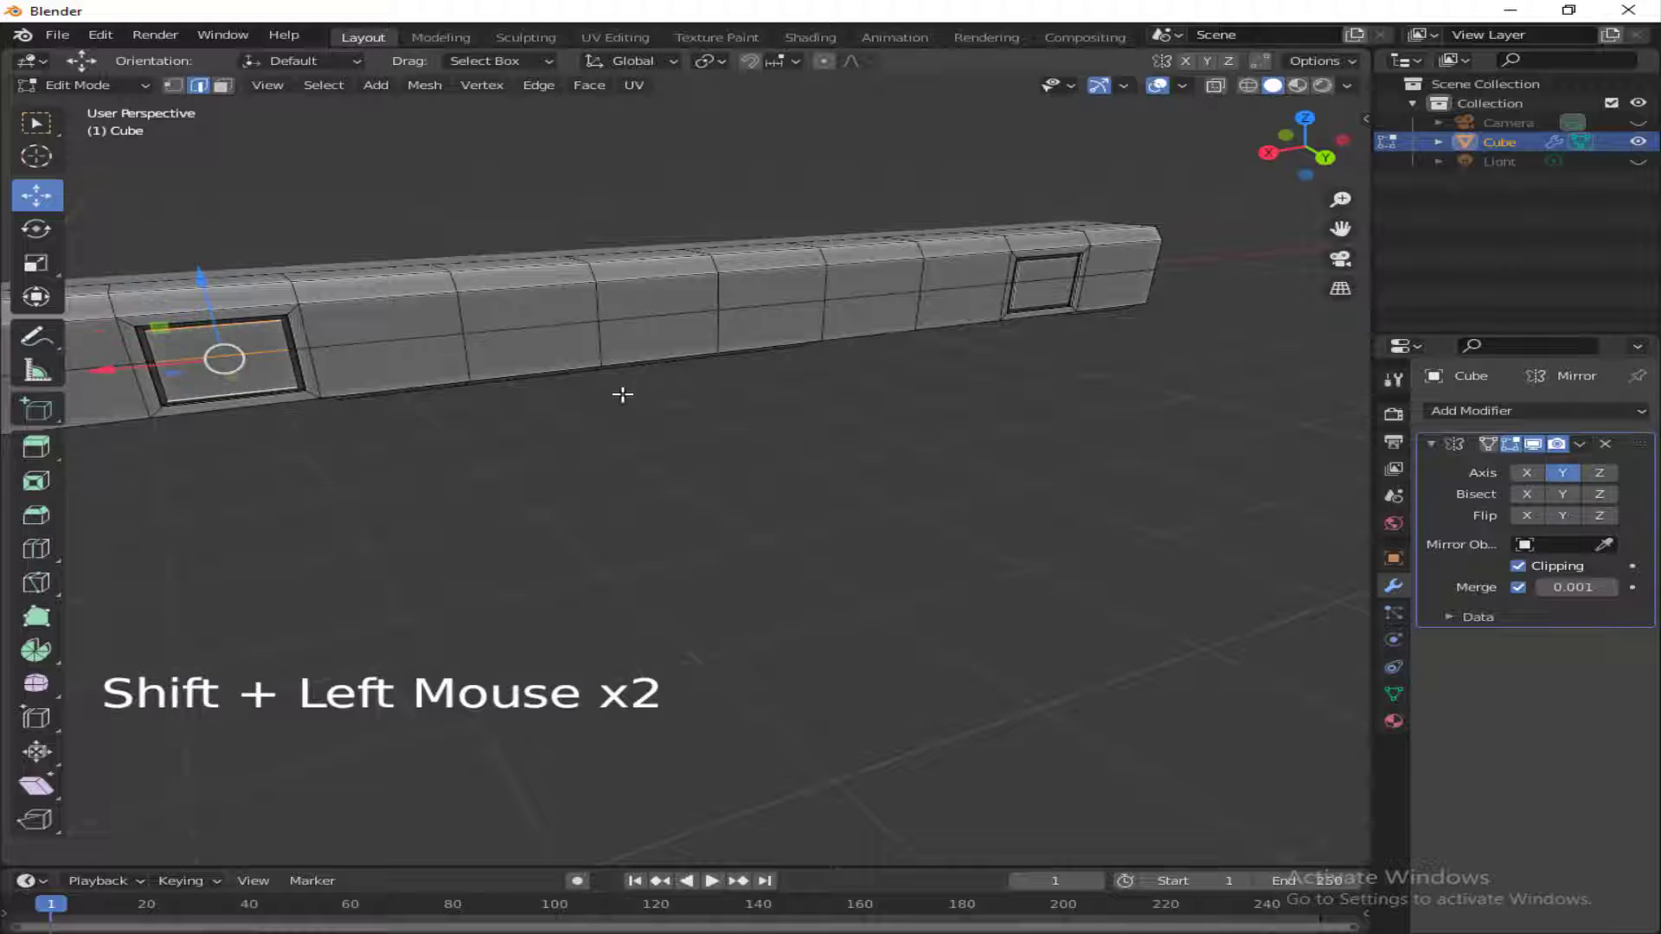
left_click(1051, 280, "shift")
key("ctrl+e")
left_click(1194, 415)
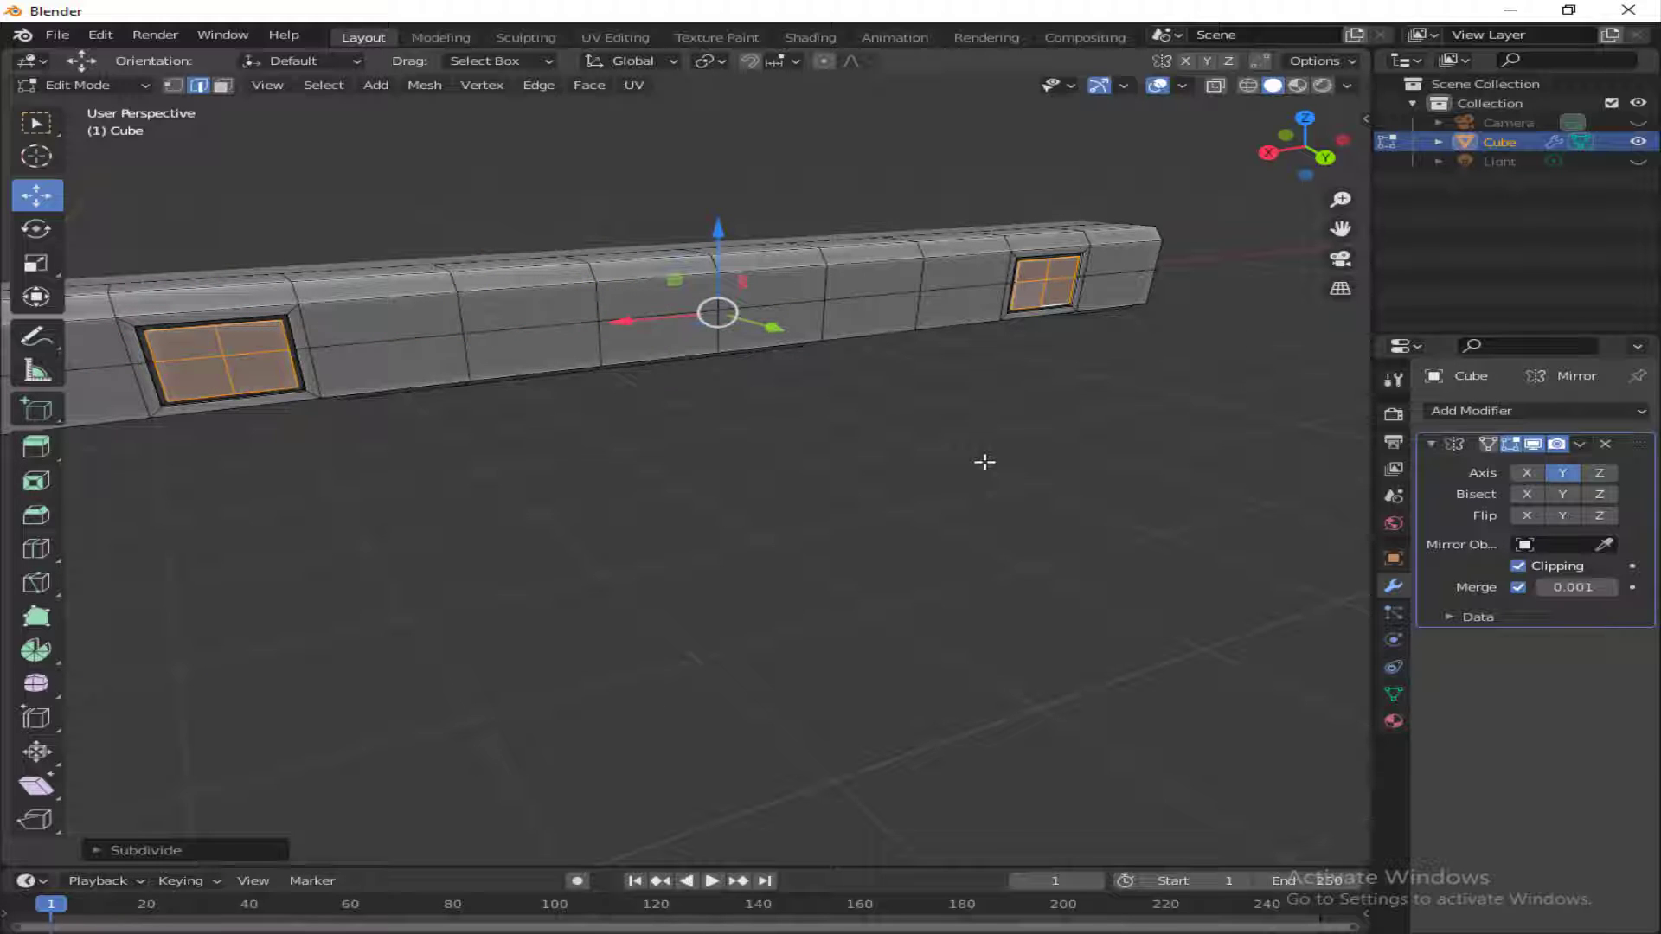
- Inset the individual panes of both door panels and extrude them
key("i")
left_click(1091, 512)
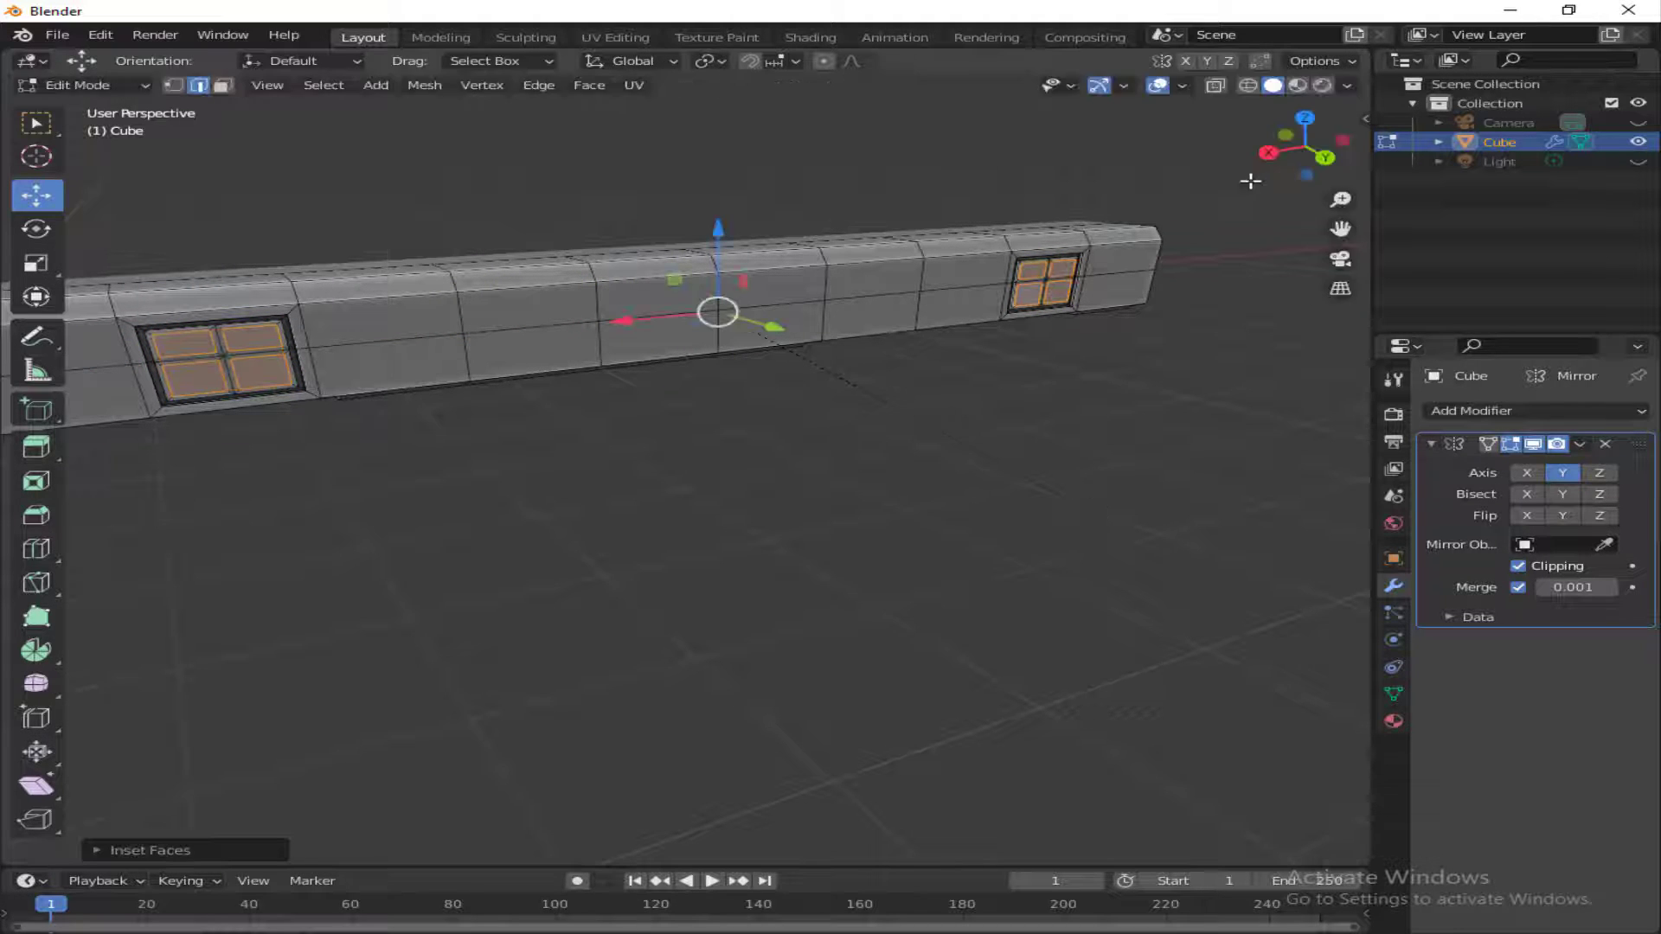
middle_click_drag(1090, 511, 1082, 426)
key("e")
left_click(1041, 478)
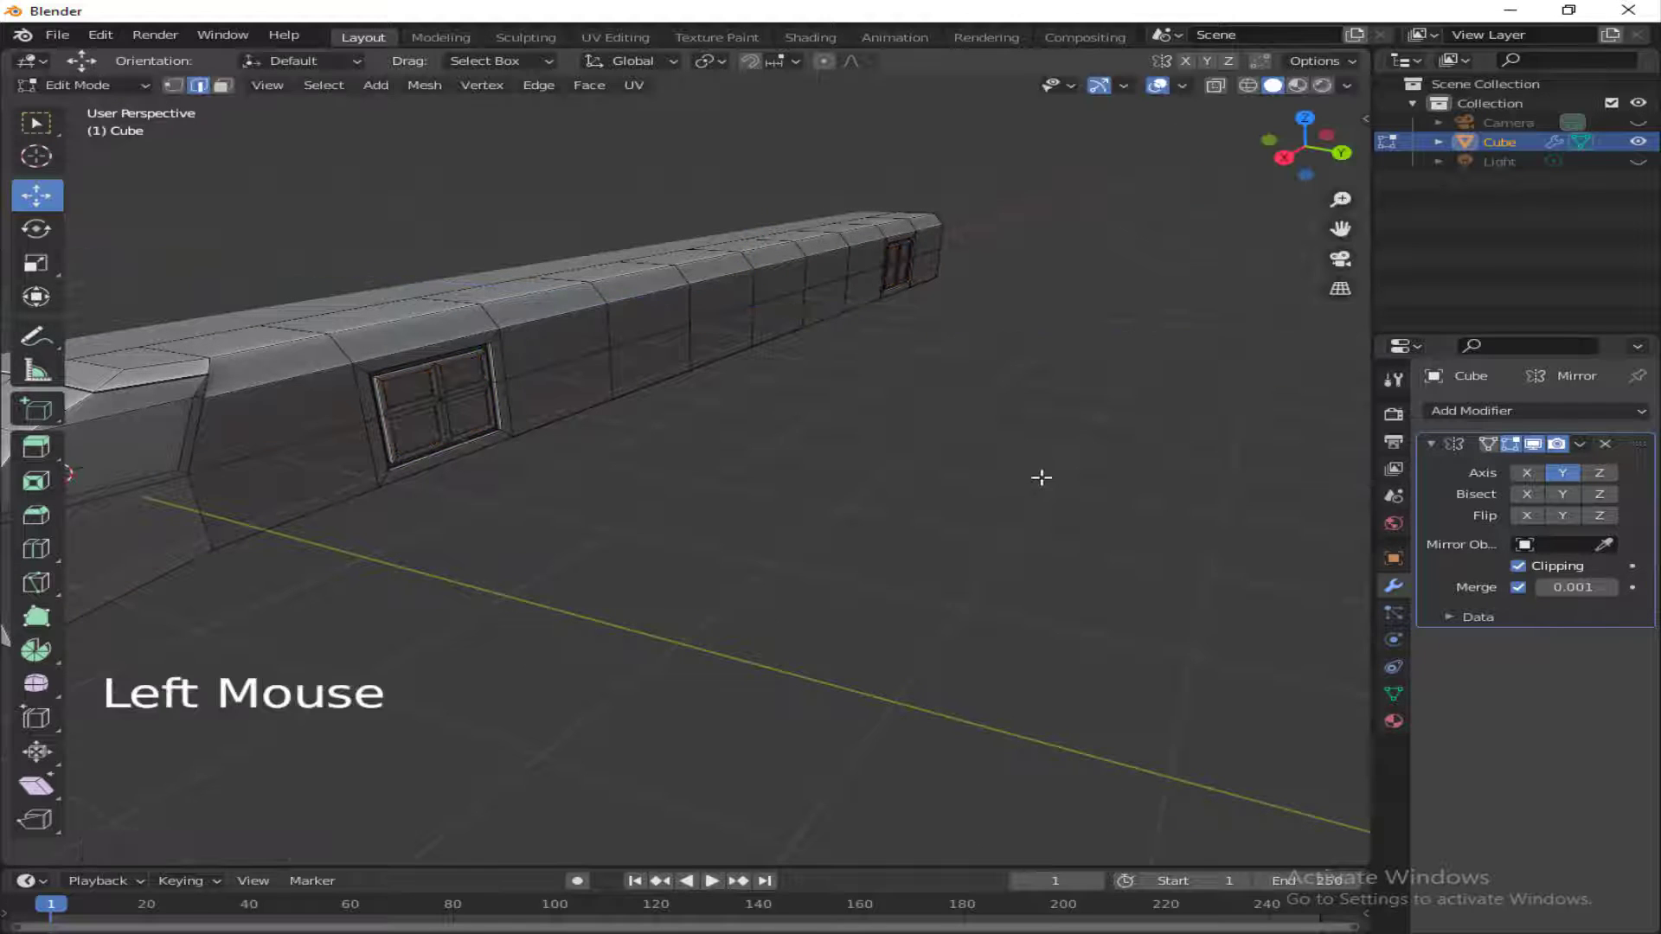
- Select the upper side faces along the body, inset each individually and extrude the inner faces as side windows
left_click_drag(1305, 148, 1238, 150)
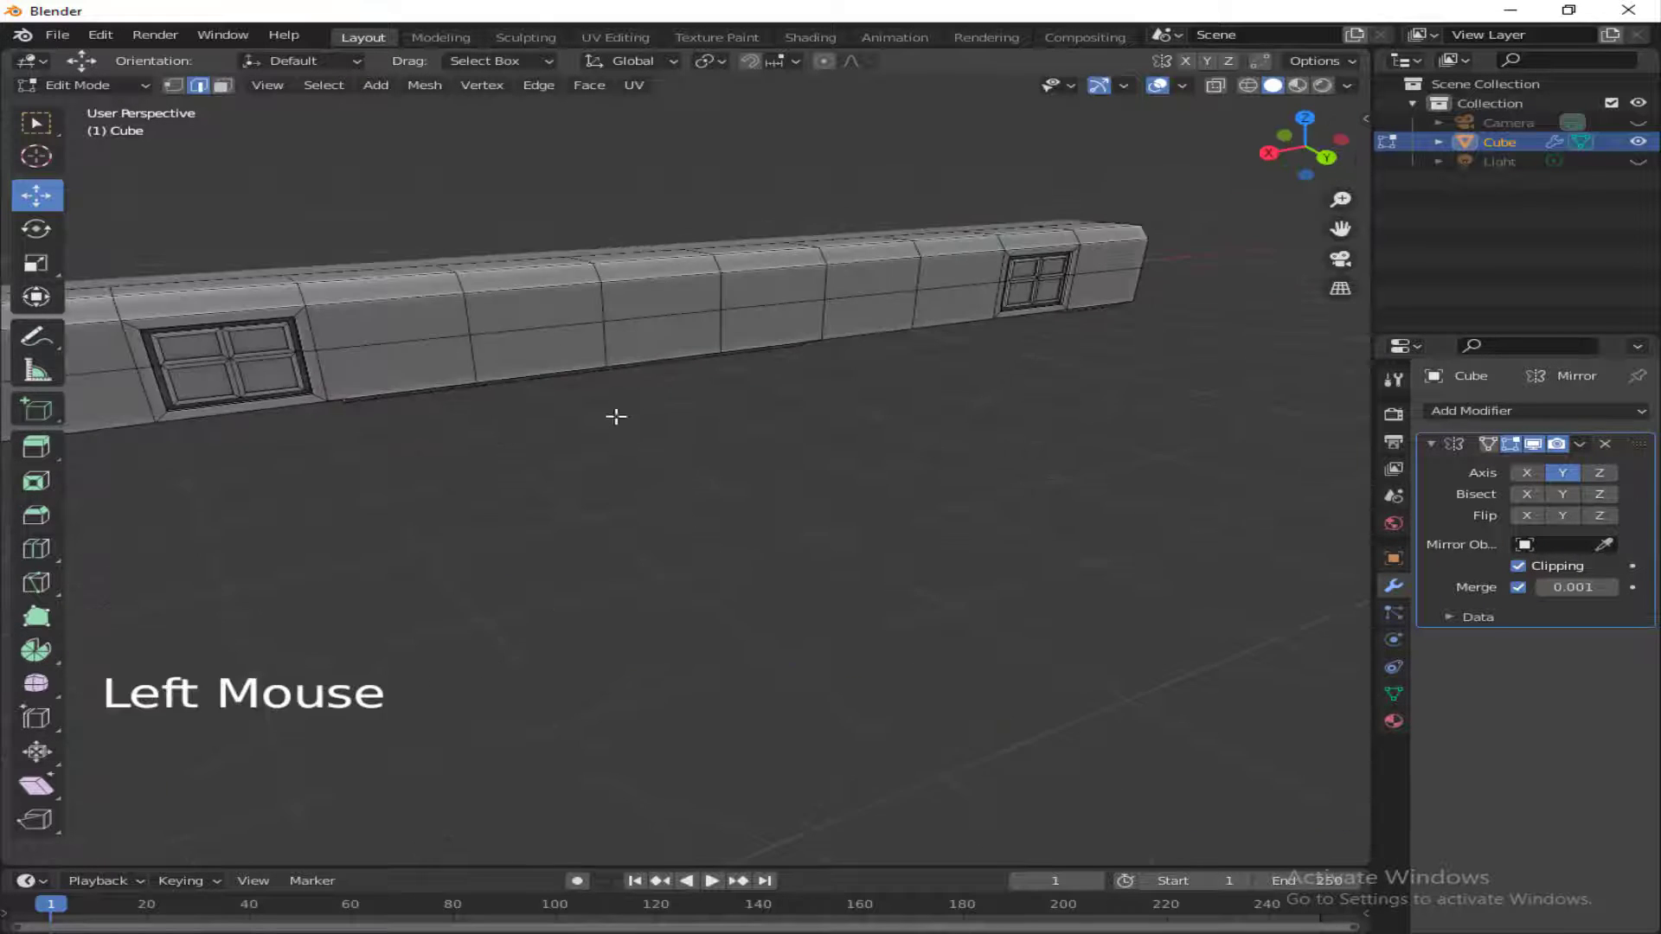
scroll(615, 415, "down", 3)
left_click(408, 419)
left_click(223, 85)
left_click(544, 385, "shift")
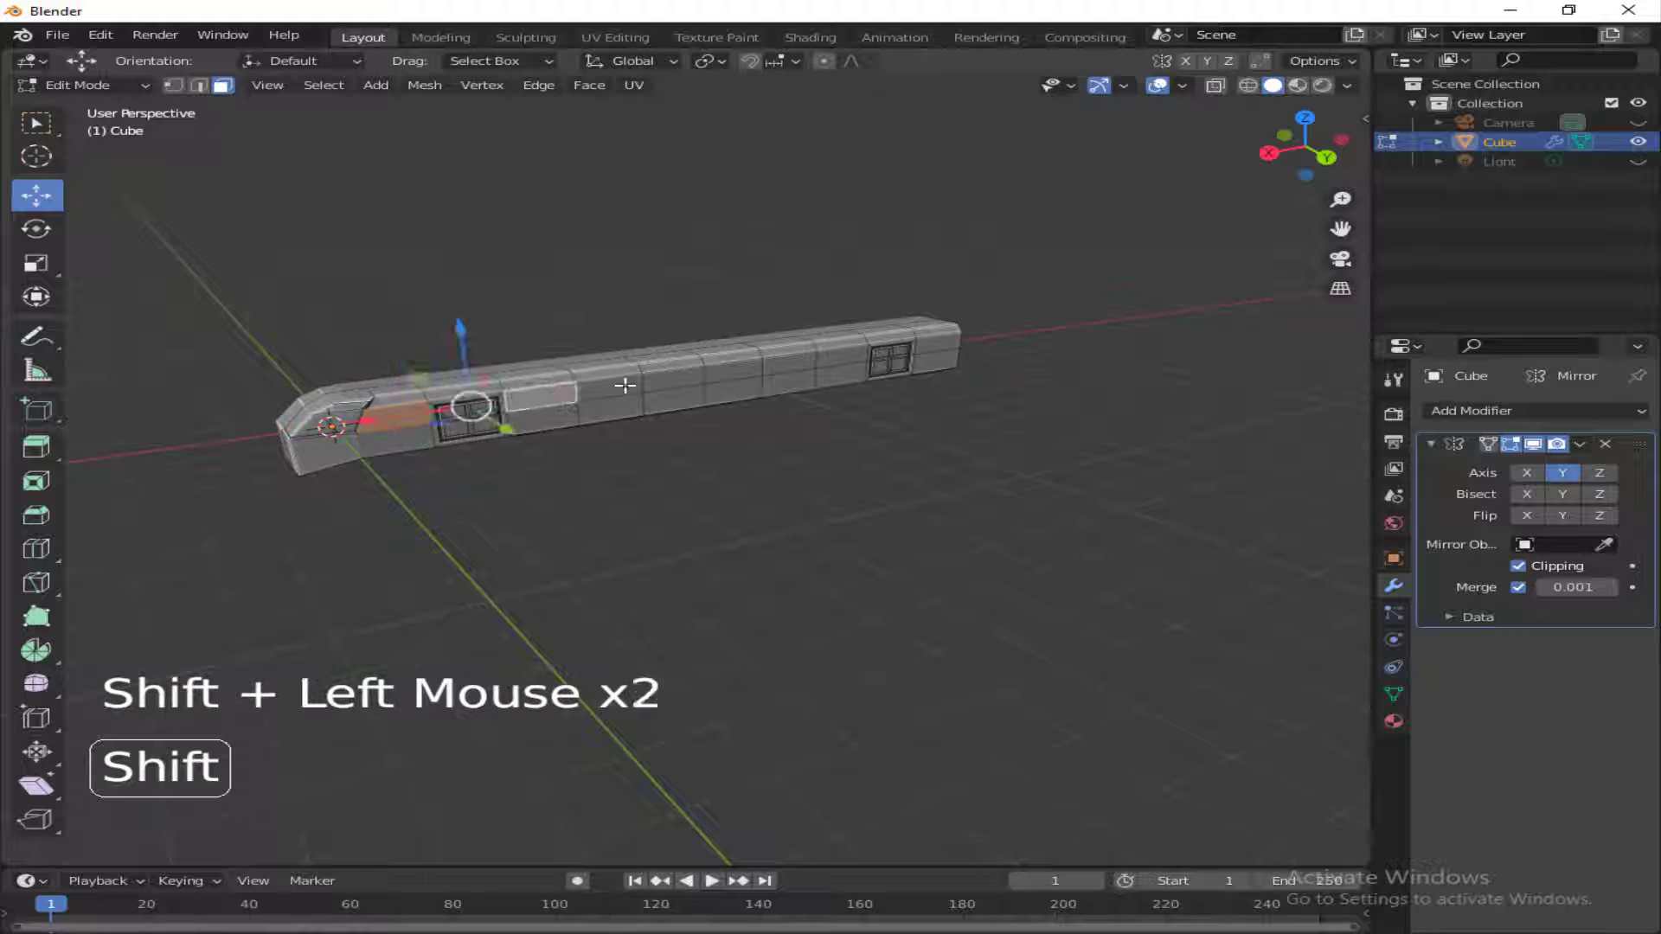
left_click(851, 356, "ctrl")
left_click(935, 341, "shift")
scroll(971, 433, "up", 2)
key("i")
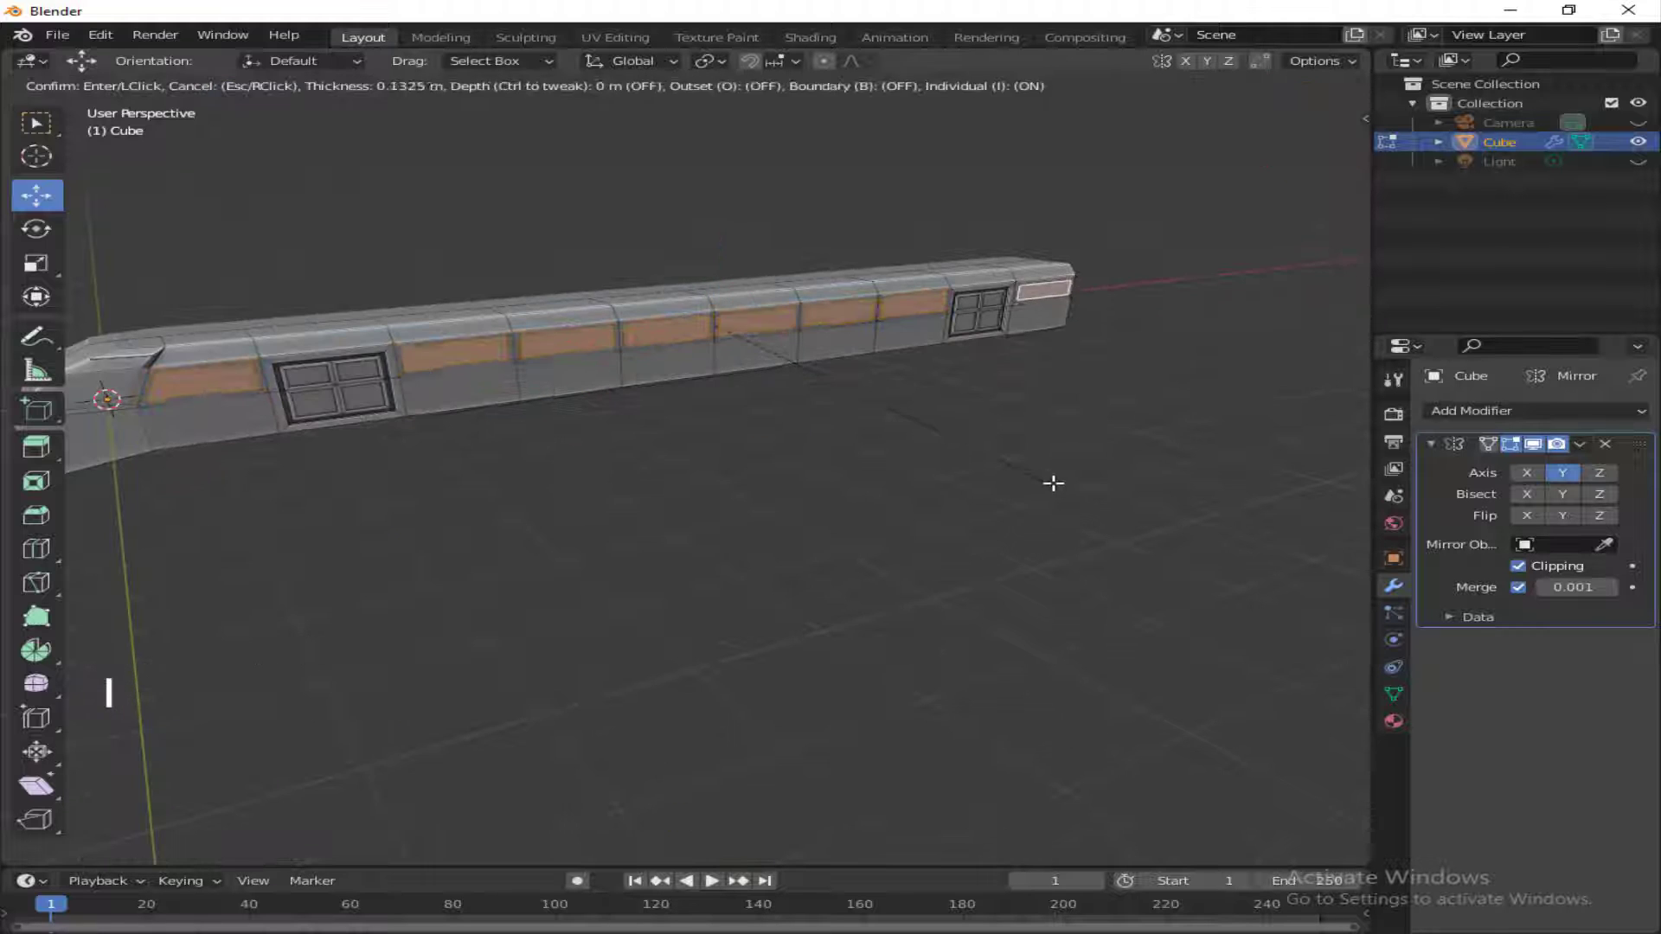
left_click(1122, 509)
key("e")
left_click(1120, 508)
- Move the slanted corner edges beside the cab window slightly inward along the Y axis
left_click_drag(1305, 149, 1395, 154)
left_click(199, 86)
left_click(170, 472)
left_click(168, 472)
left_click_drag(698, 570, 691, 568)
left_click_drag(1305, 149, 1405, 166)
scroll(952, 363, "up", 1)
left_click(216, 334)
left_click(216, 334)
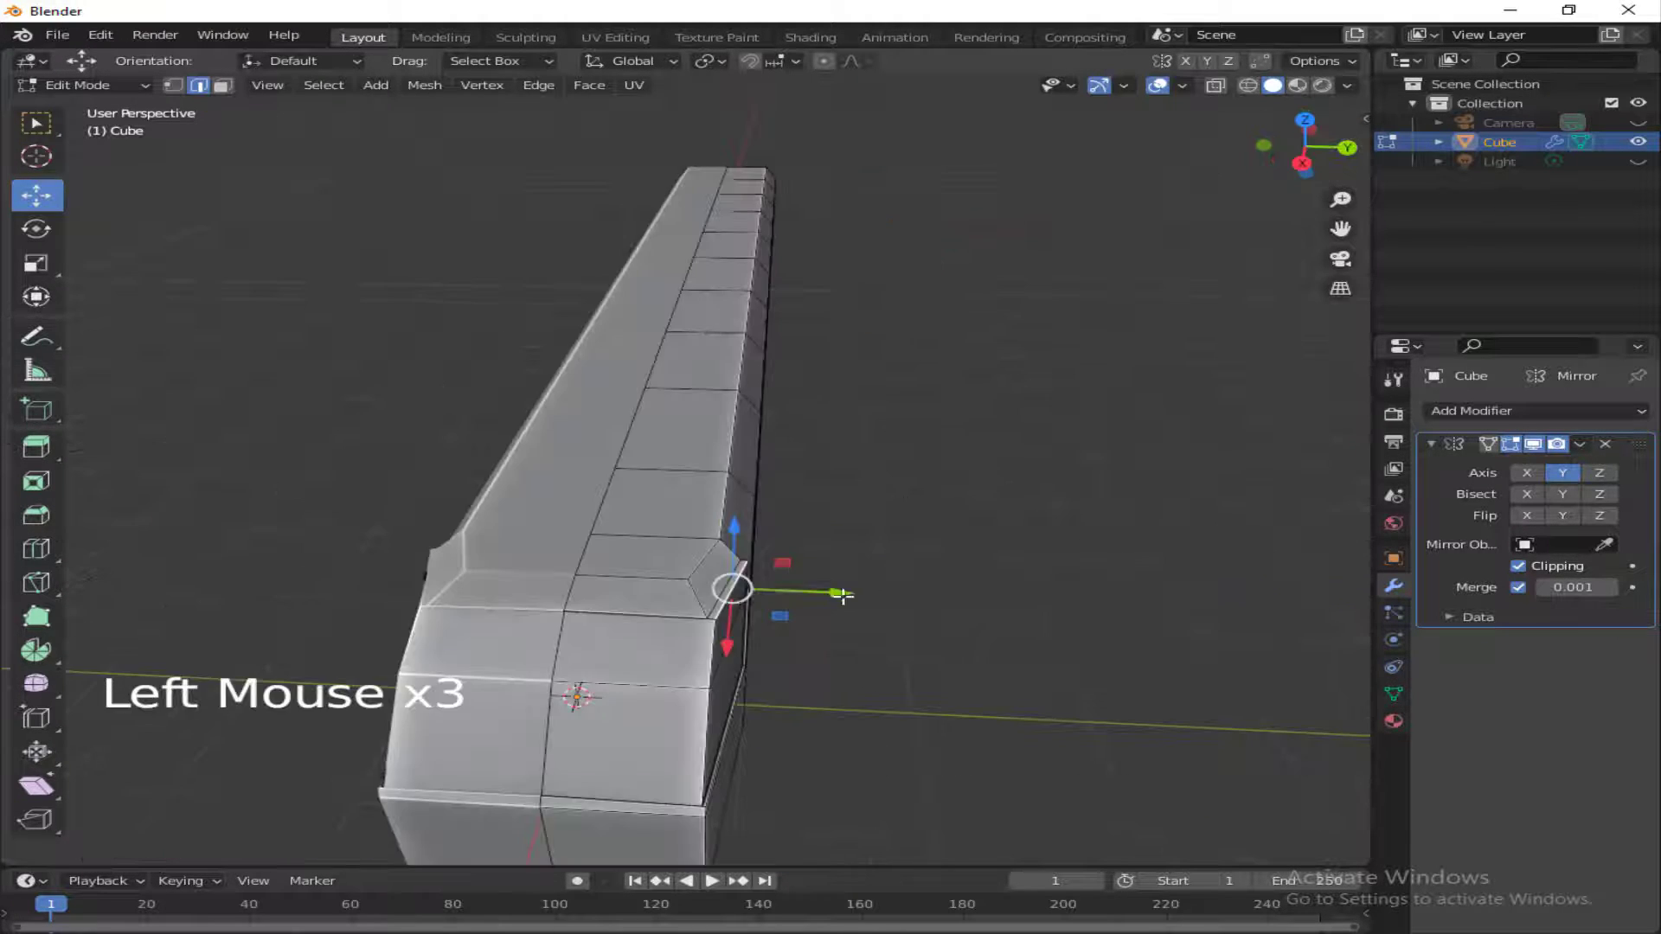
left_click_drag(841, 593, 832, 592)
left_click(736, 584, "shift")
- Select the cab windows, side windows and upper door panes and place their UVs on the palette's blue swatch
left_click_drag(1305, 149, 1072, 112)
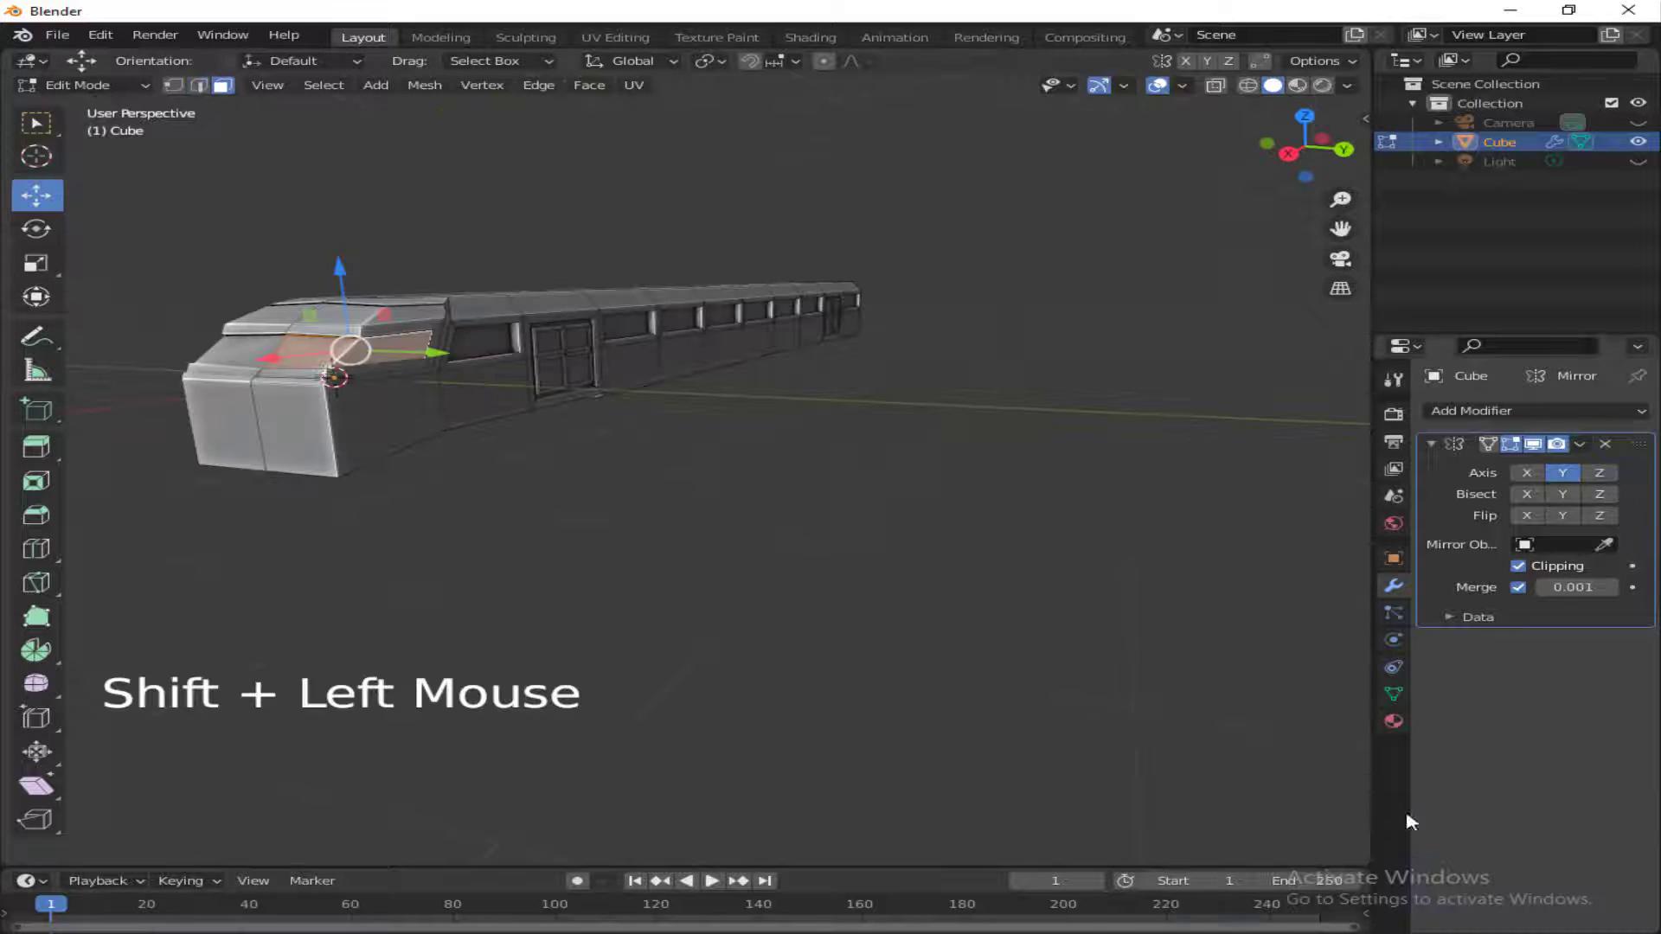
left_click(481, 343, "shift")
left_click(549, 339, "shift")
left_click(577, 337, "shift")
left_click(632, 328, "shift")
left_click(680, 320, "shift")
left_click(720, 316, "shift")
left_click_drag(1328, 149, 1211, 158)
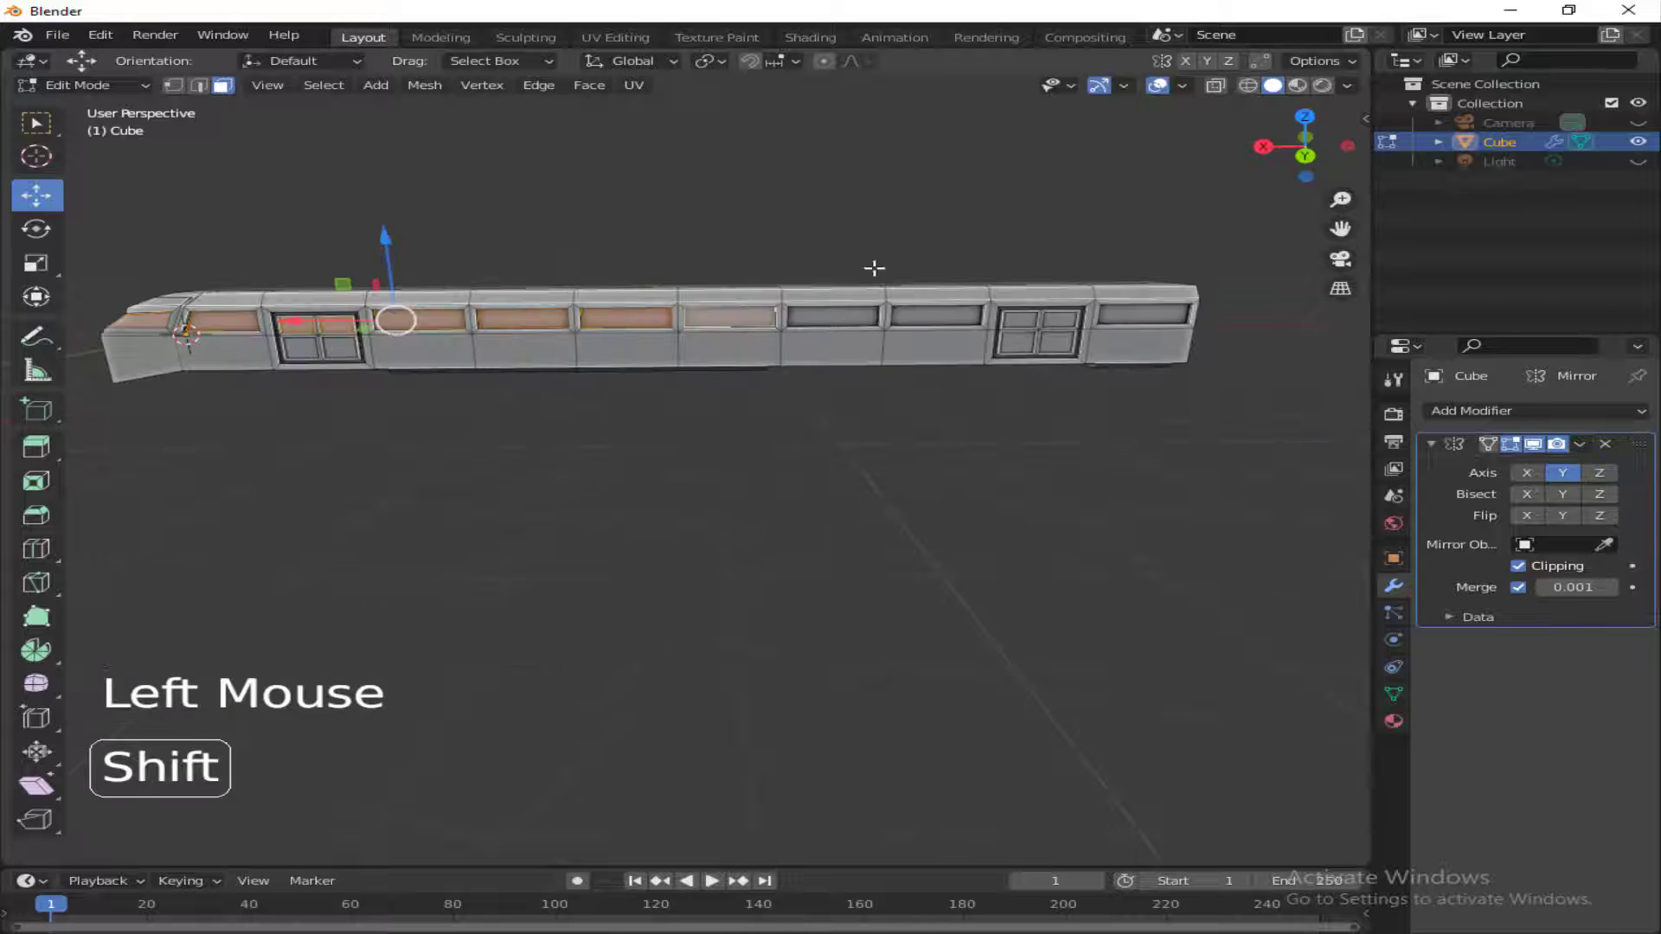
left_click(830, 315, "shift")
left_click(934, 315, "shift")
left_click(1120, 317, "shift")
left_click_drag(1340, 156, 1328, 99)
left_click(1039, 347, "shift")
left_click(753, 368, "shift")
left_click(615, 38)
left_click(55, 357)
scroll(972, 571, "up", 2)
left_click(966, 455)
- Add horizontal loop cuts along the lower body side and raise the new edge slightly along Z
mouse_move(1327, 156)
left_mouse_down()
mouse_move(1271, 195)
mouse_move(1349, 147)
left_mouse_up()
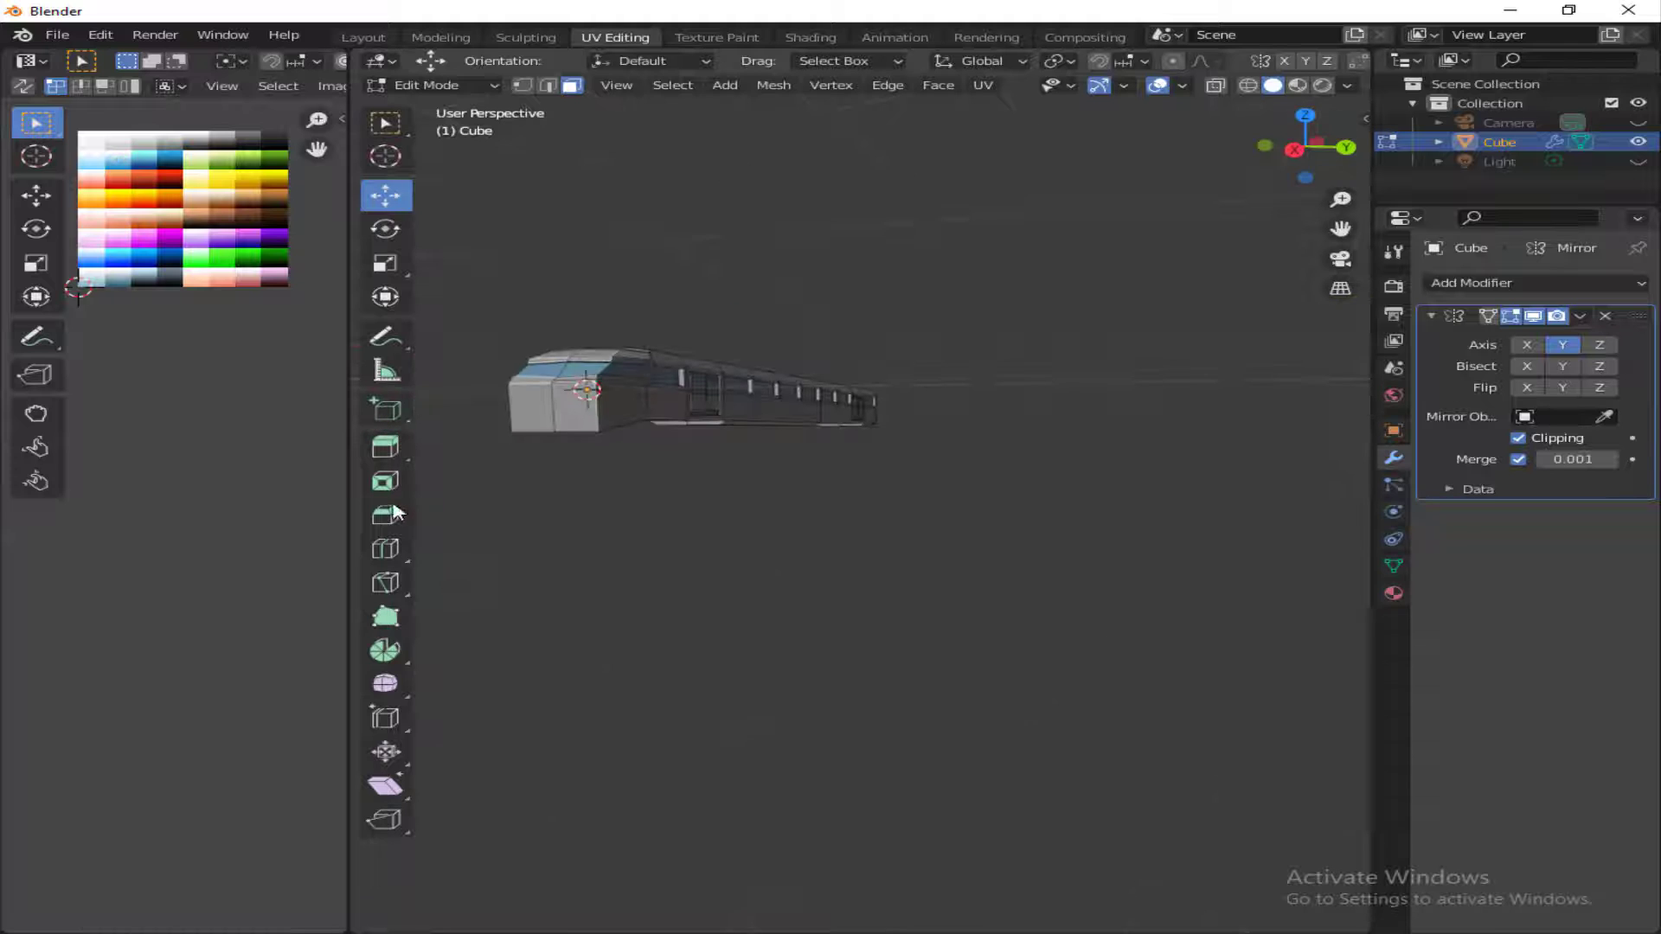
left_click(387, 548)
left_click(539, 424)
left_click(542, 412)
left_click(387, 197)
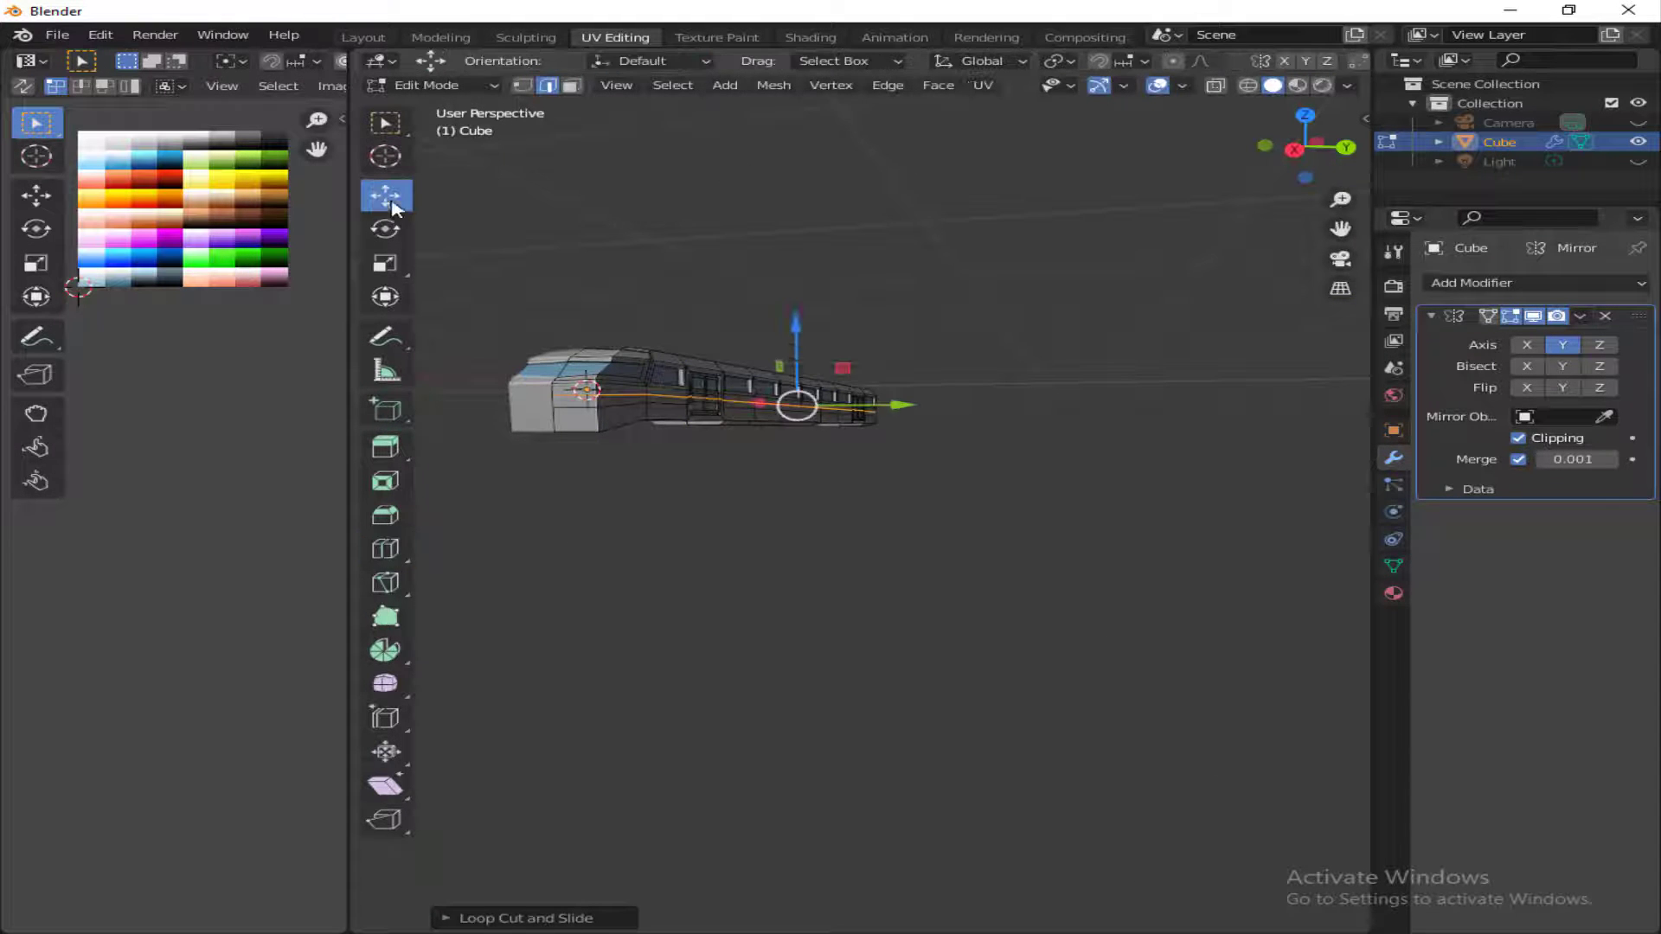
left_click_drag(795, 330, 796, 325)
scroll(889, 488, "up", 2)
left_click(617, 498)
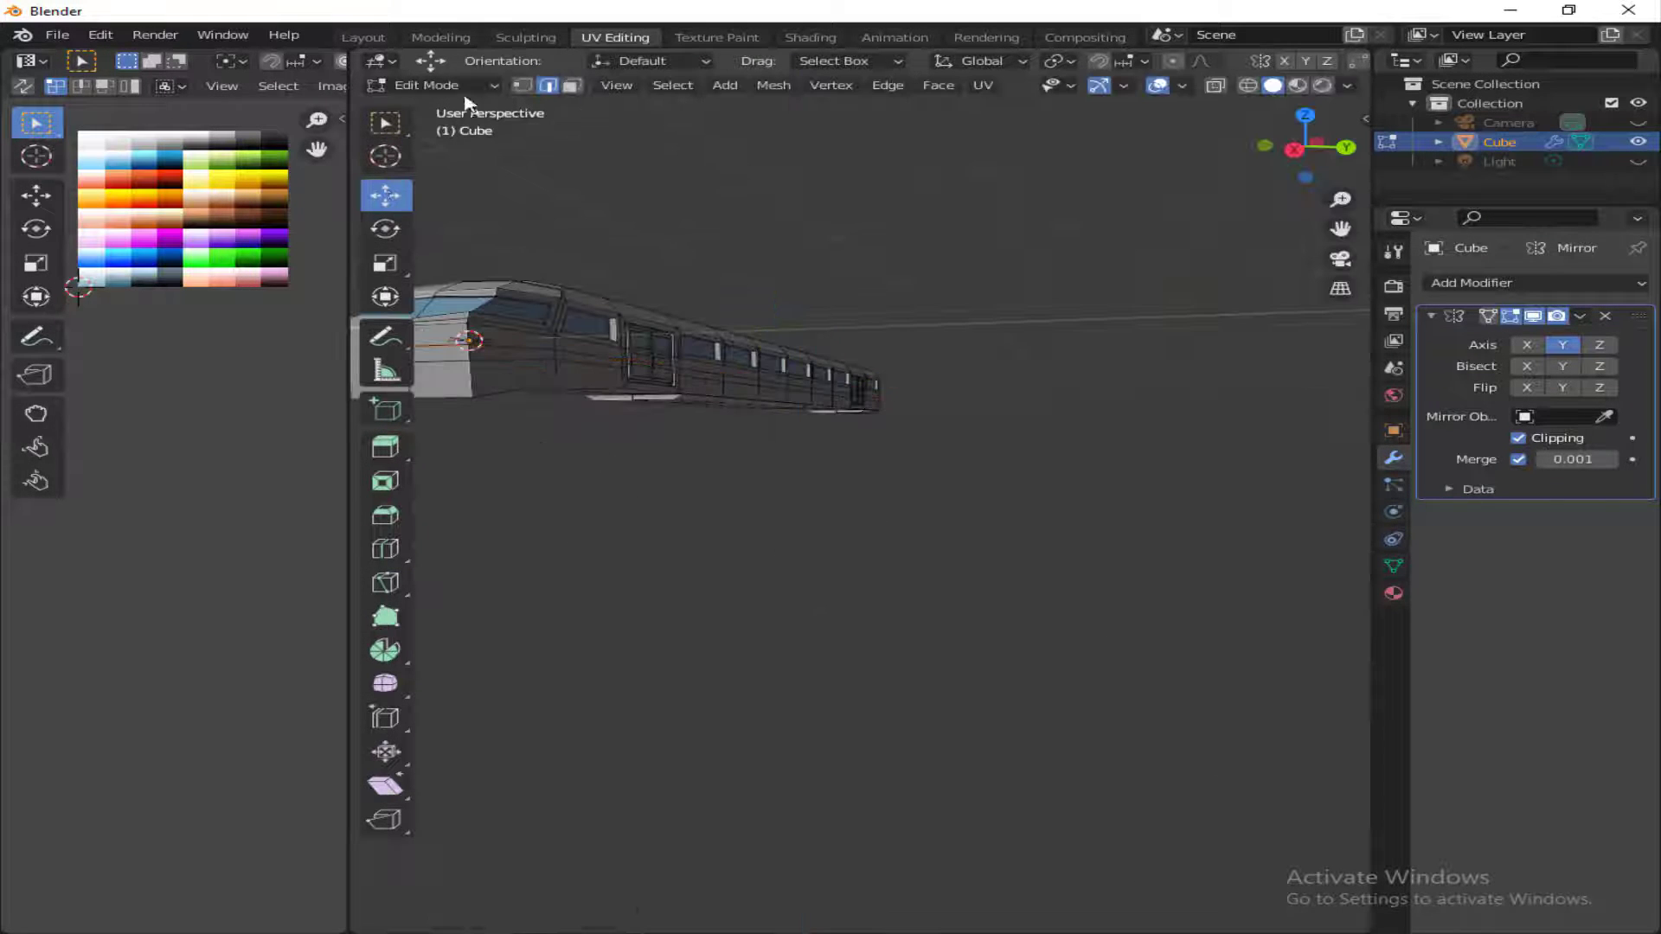
- Try to select the stripe faces along the lower body side as one shortest path
left_click_drag(1315, 155, 1150, 158)
left_click(1040, 395, "ctrl")
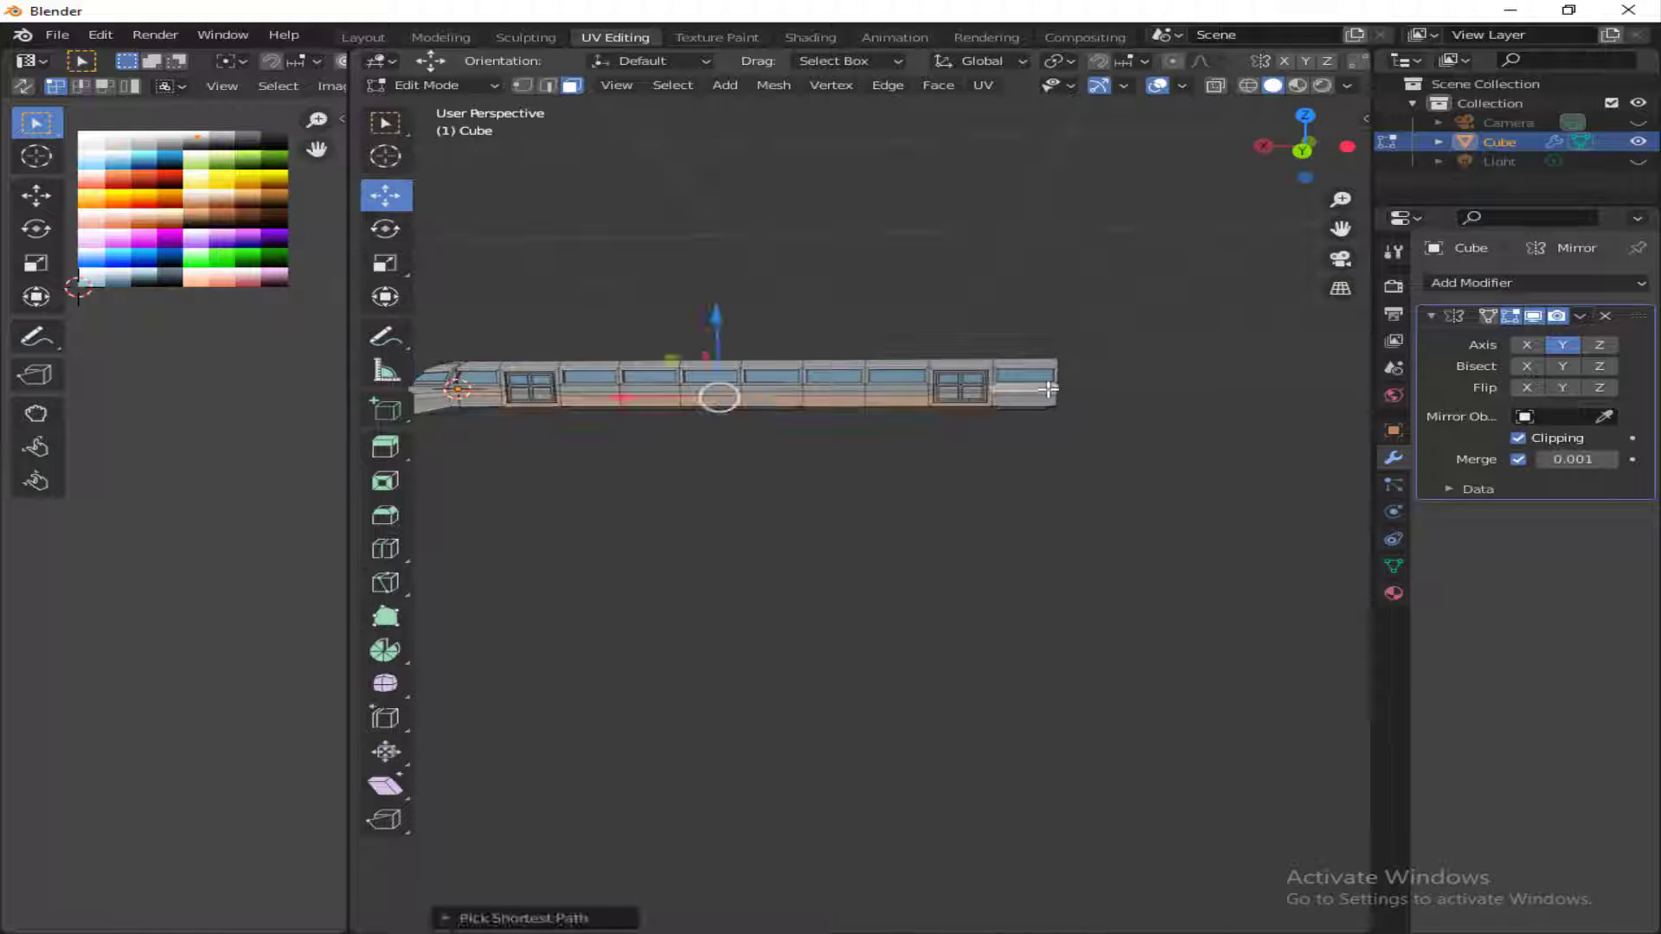
left_click(869, 432)
scroll(1132, 348, "up", 2)
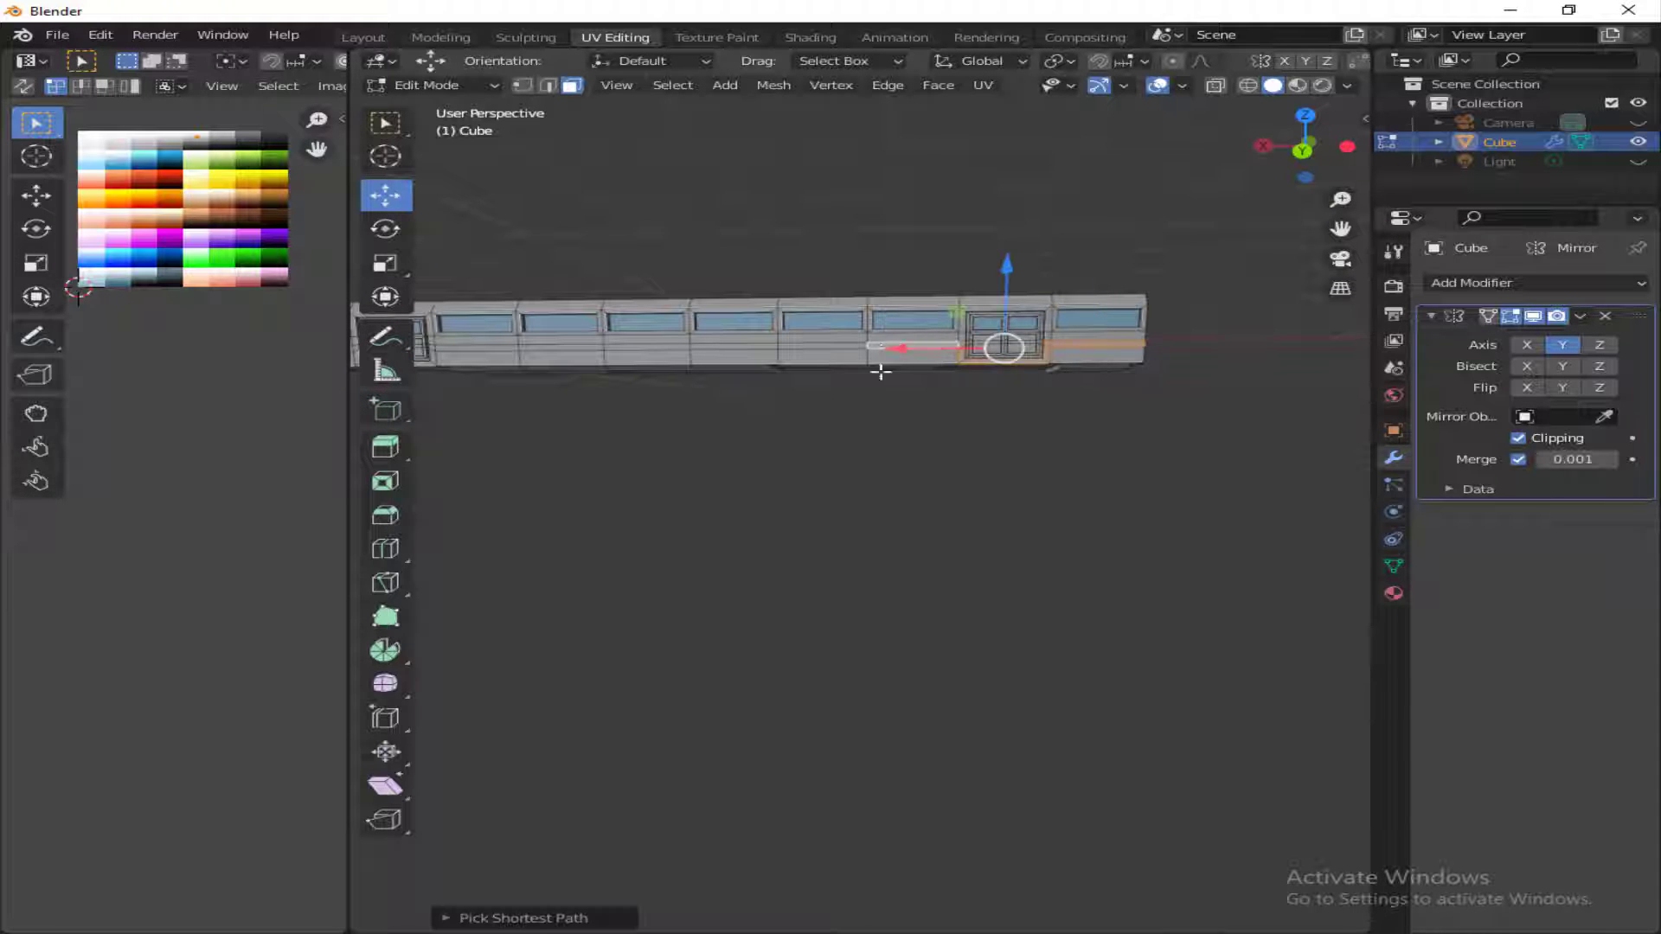
left_click(1049, 464)
- Select the narrow strip of faces running along the side from the rear to the nose, inset it and extrude it
scroll(1049, 464, "up", 4)
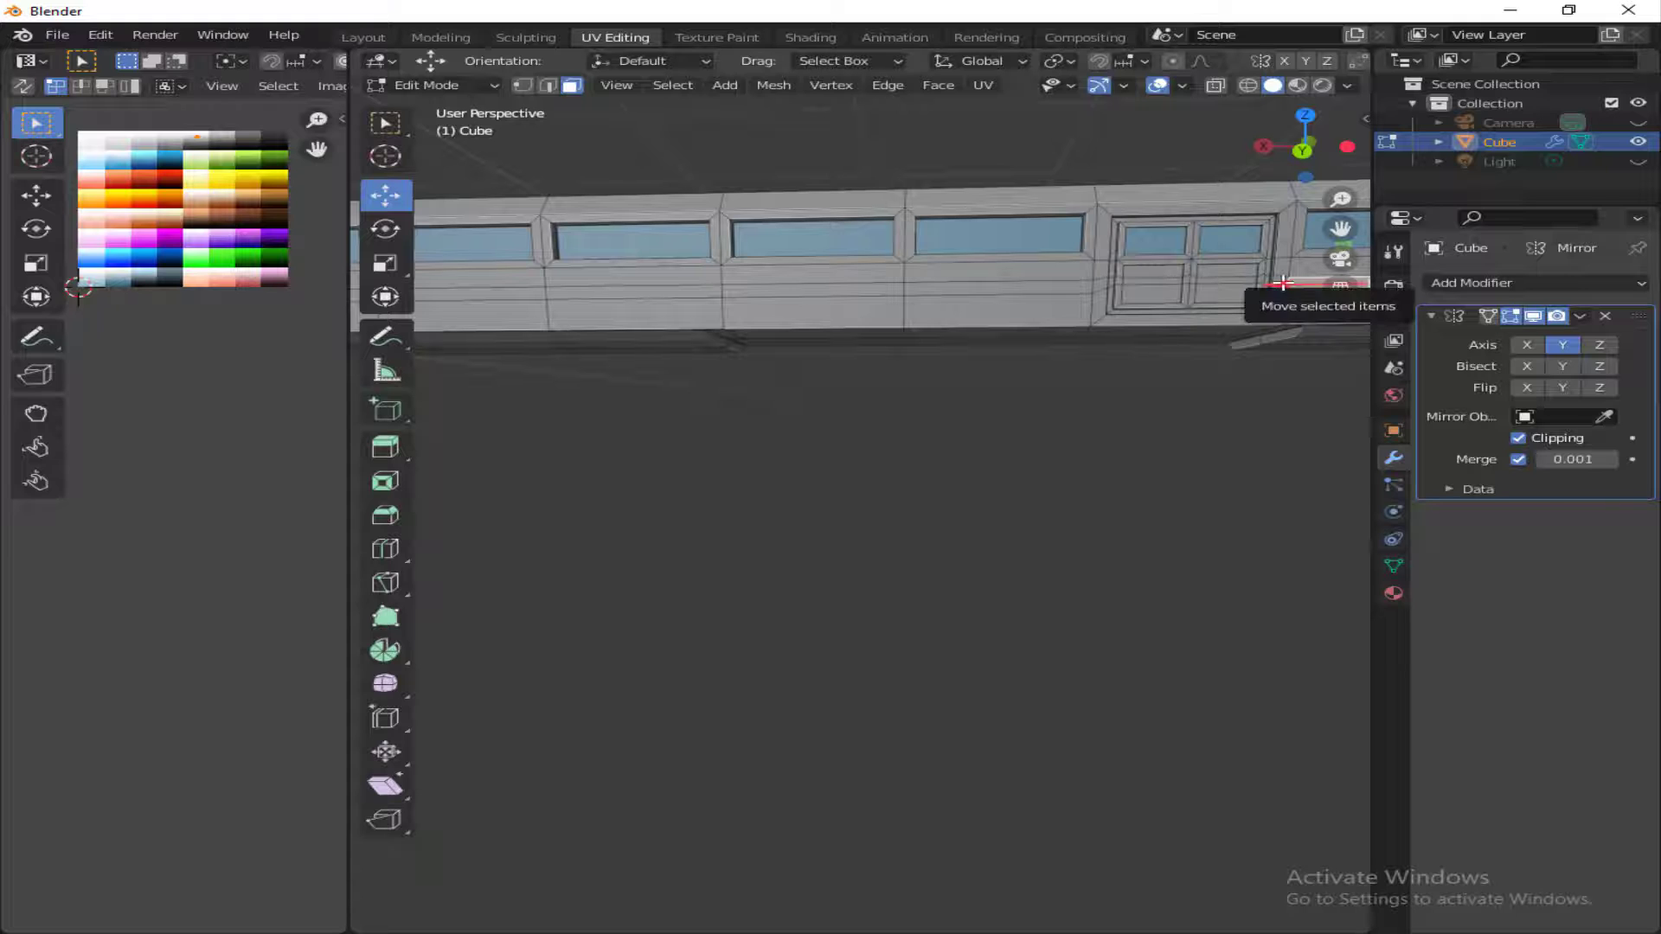
left_click(1284, 285, "ctrl")
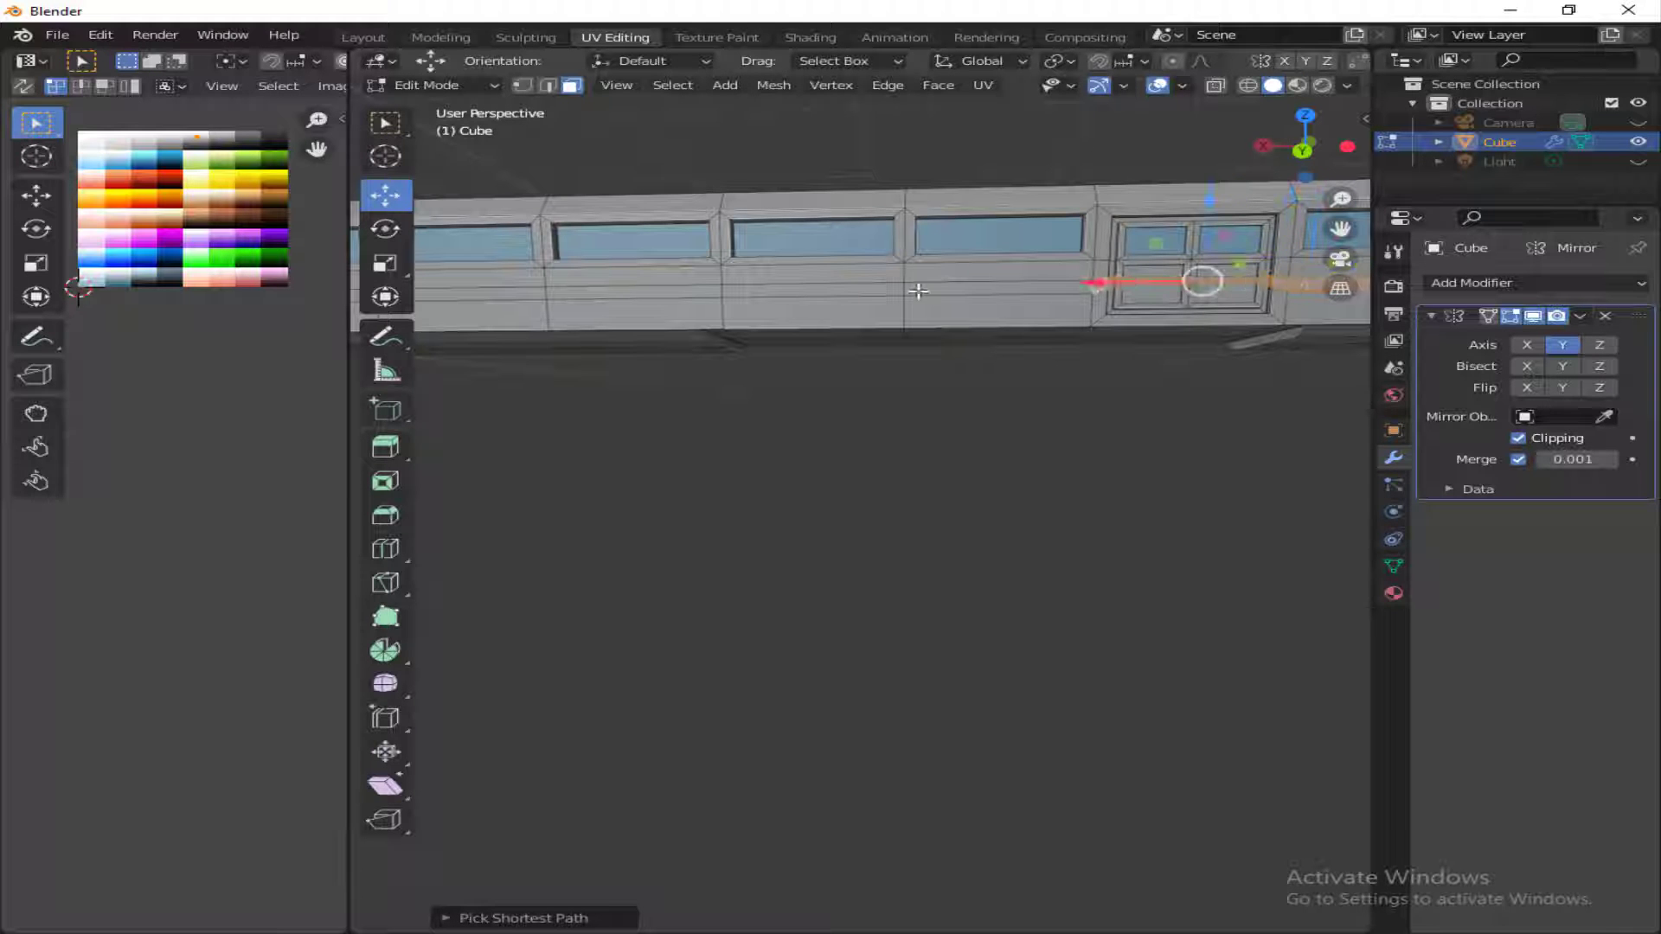
left_click(486, 294, "ctrl")
scroll(486, 295, "down", 1)
middle_click_drag(487, 296, 1021, 279, "shift")
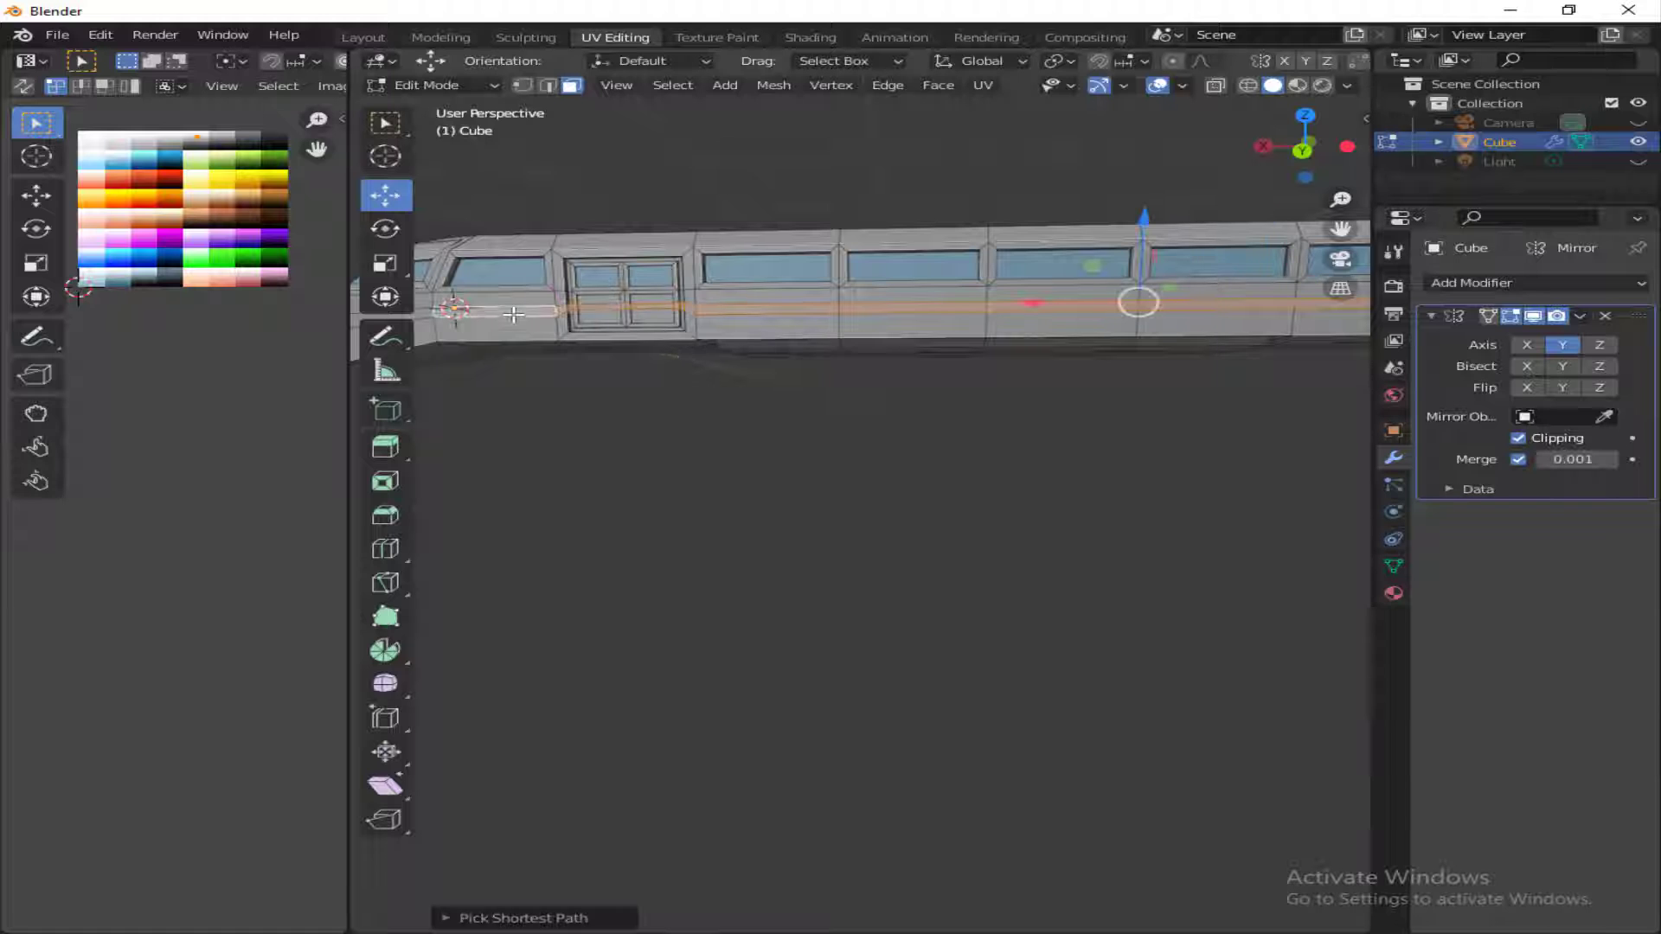
left_click_drag(1340, 229, 1596, 225)
left_click(642, 314, "ctrl")
left_click_drag(1305, 145, 1185, 156)
left_click(653, 226, "ctrl")
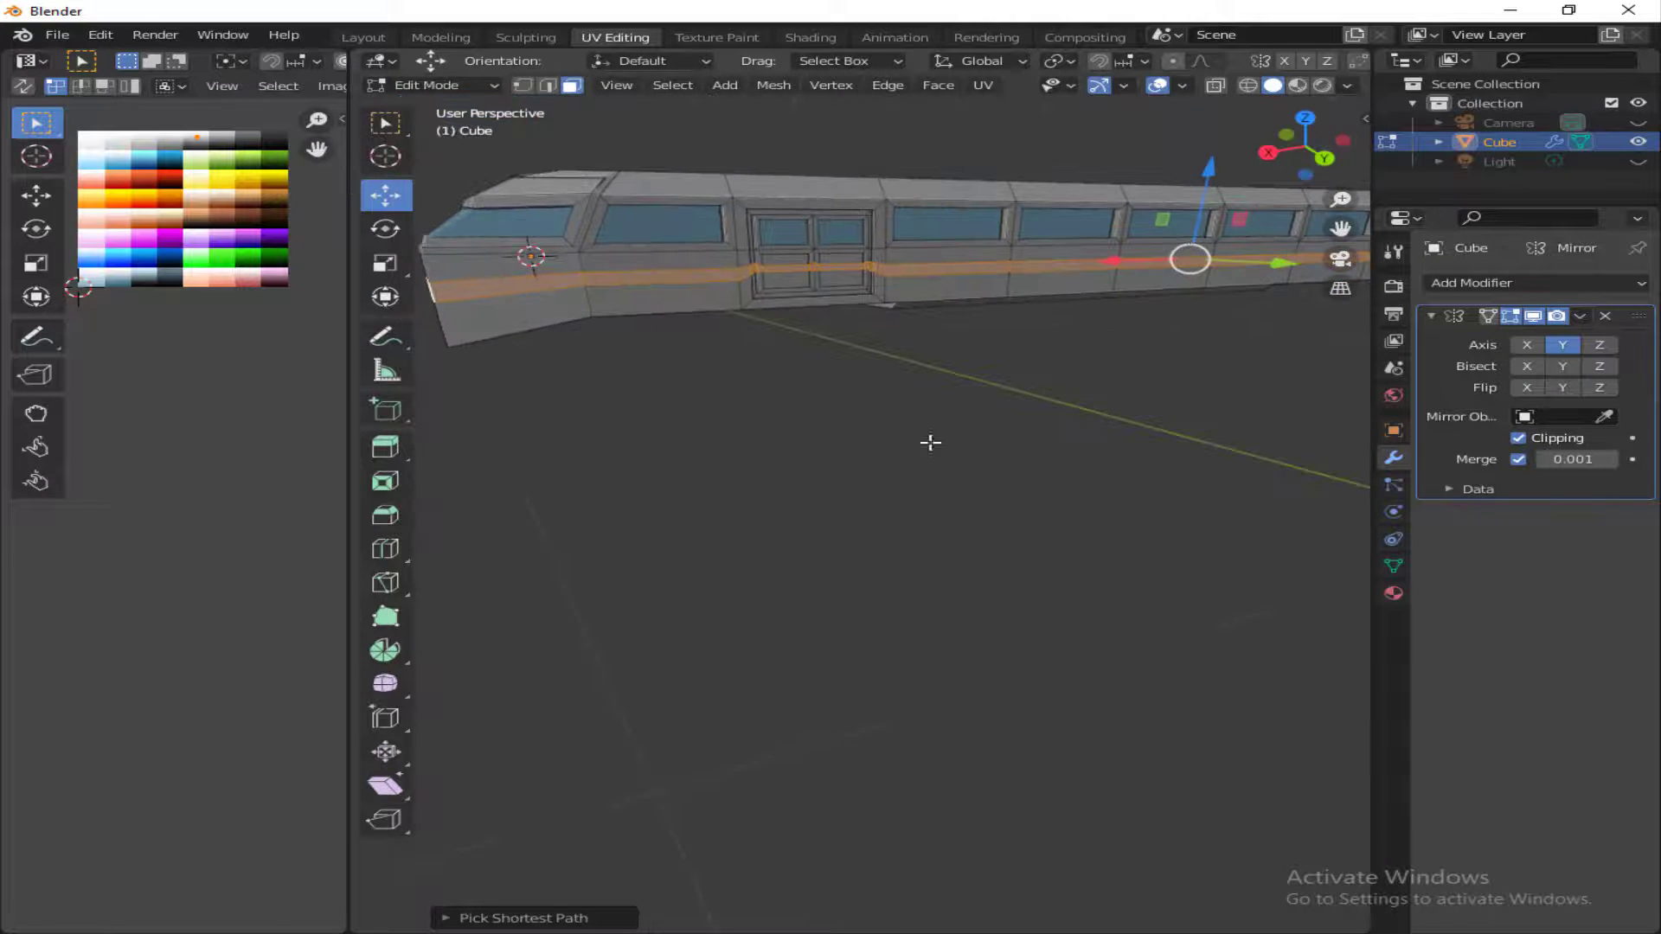
key("i")
left_click(1119, 487)
key("e")
left_click(1138, 481)
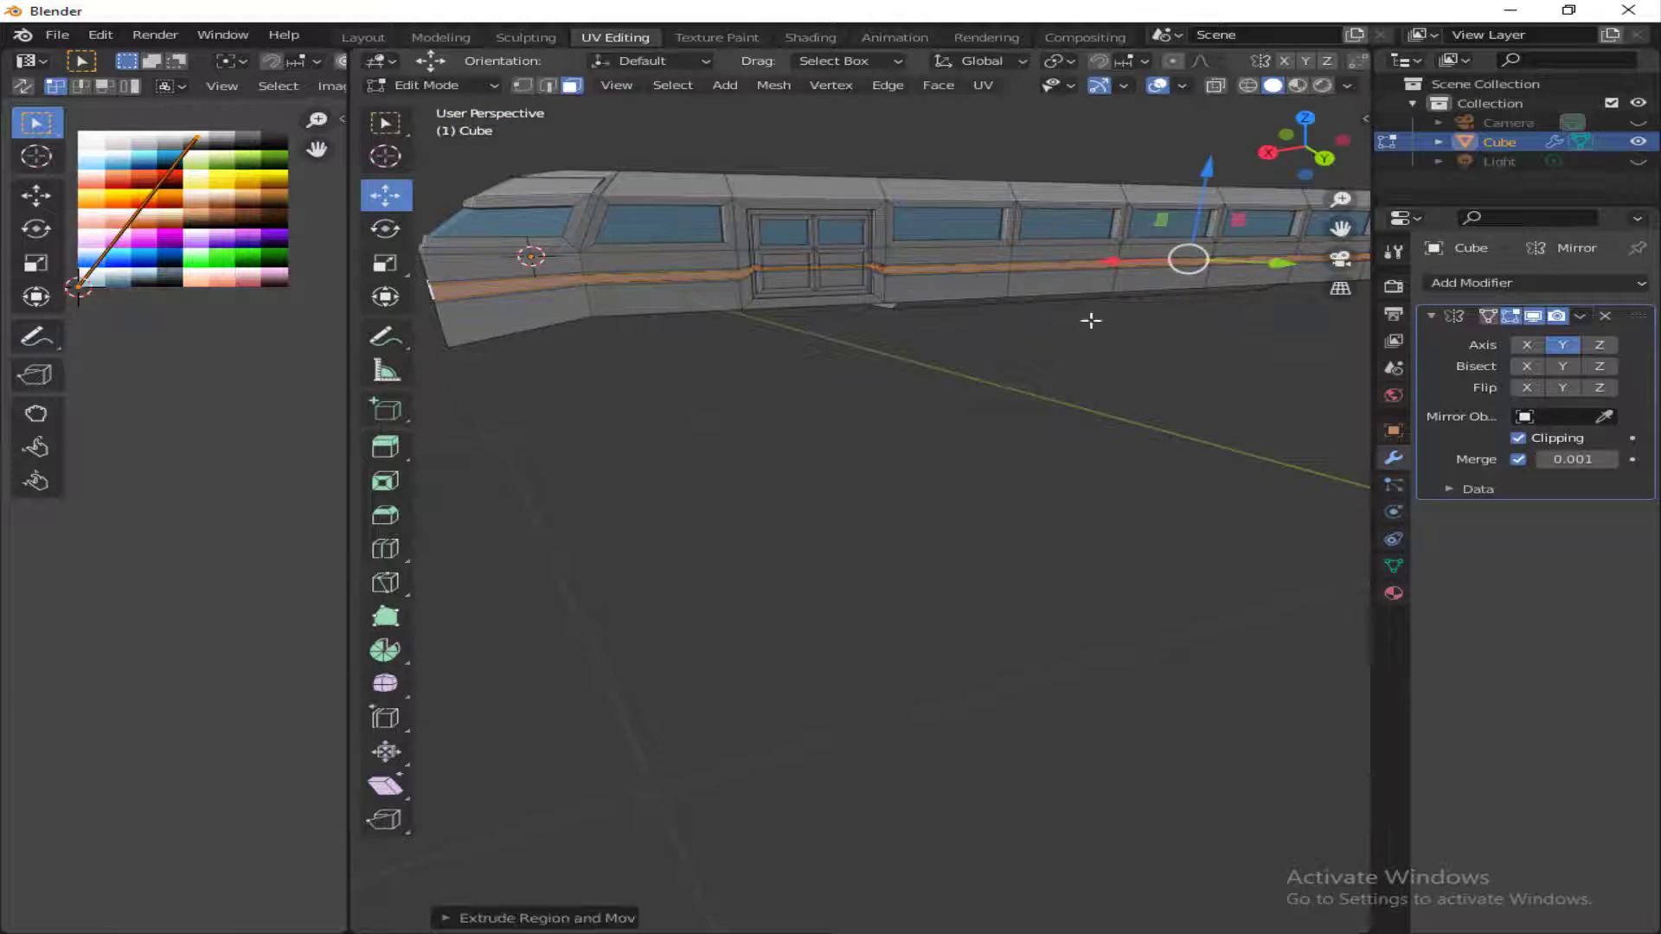
- Shrink the stripe's UVs and place them on the palette's orange swatch
mouse_move(1305, 146)
left_mouse_down()
mouse_move(1427, 143)
mouse_move(1288, 148)
left_mouse_up()
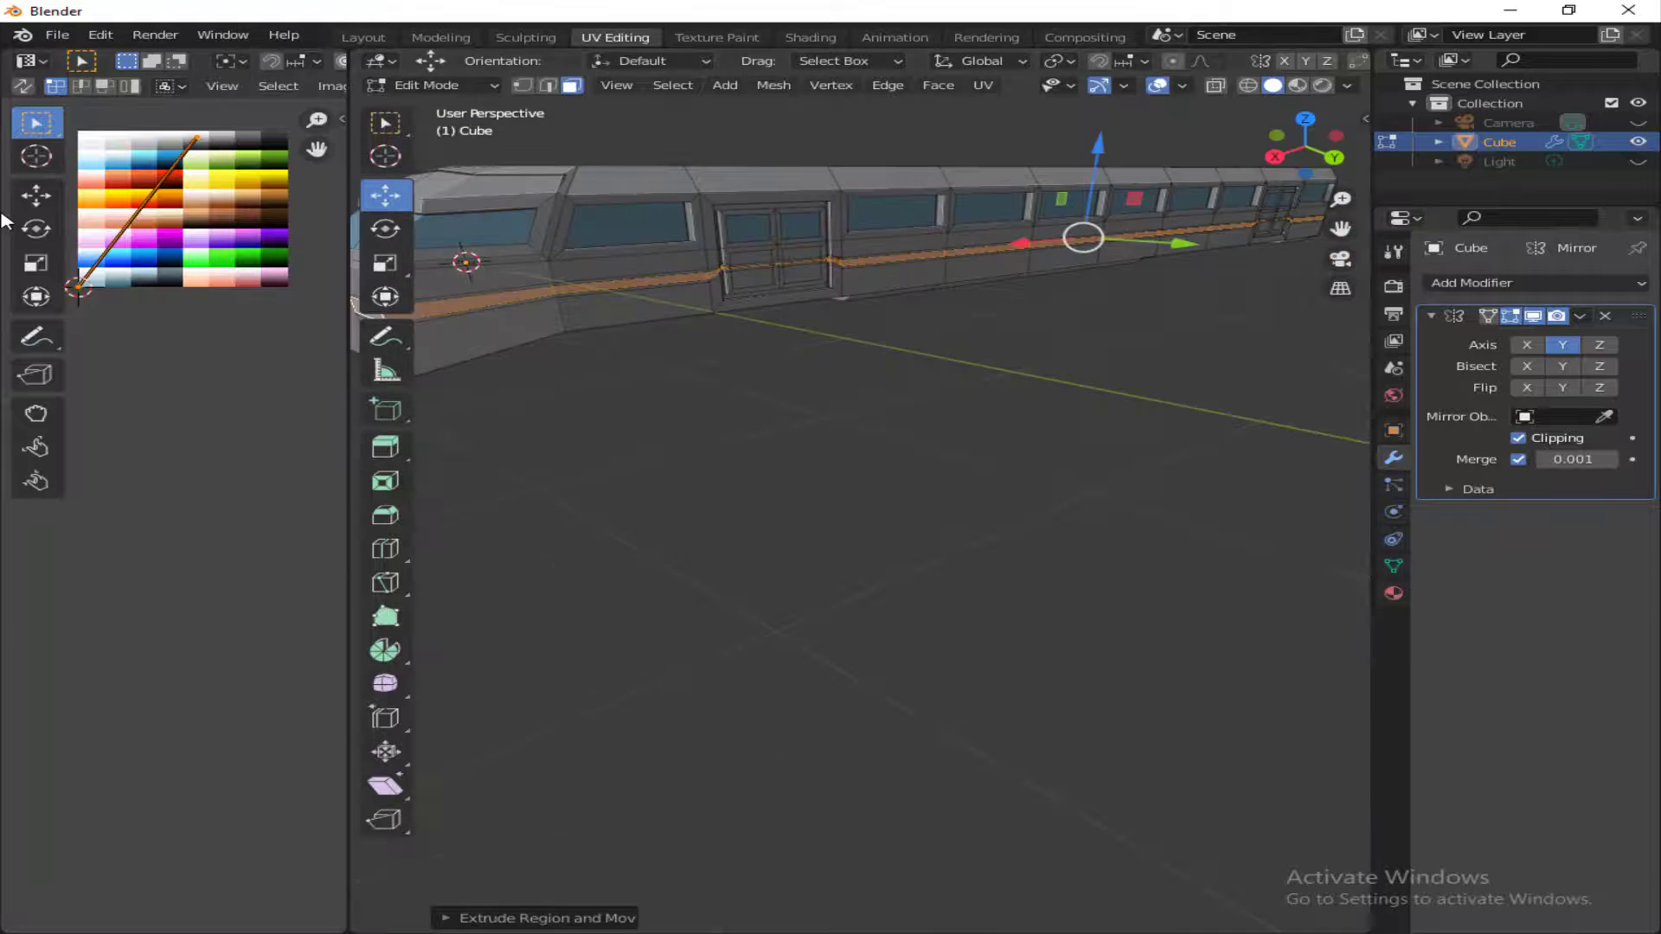
left_click(152, 250)
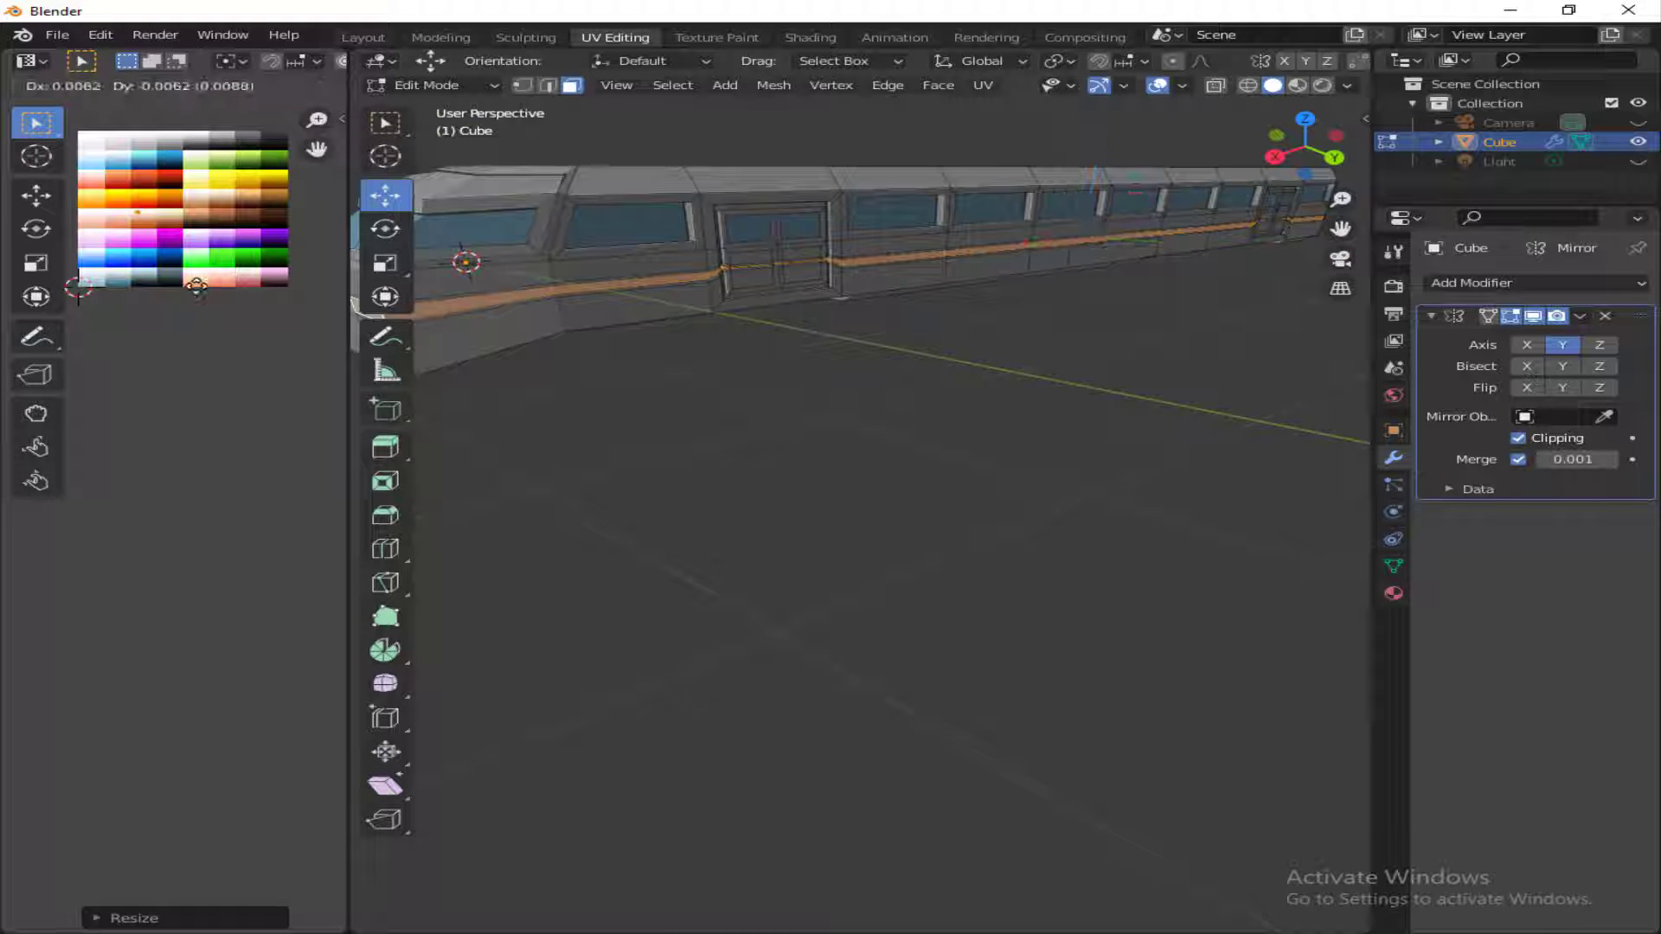
scroll(994, 519, "down", 2)
- Place the 3D cursor beneath the body near the front door and add a cube there
mouse_move(1305, 145)
left_mouse_down()
mouse_move(1376, 114)
mouse_move(1350, 149)
mouse_move(1294, 166)
mouse_move(1323, 121)
left_mouse_up()
left_click(753, 572)
left_click(1542, 901)
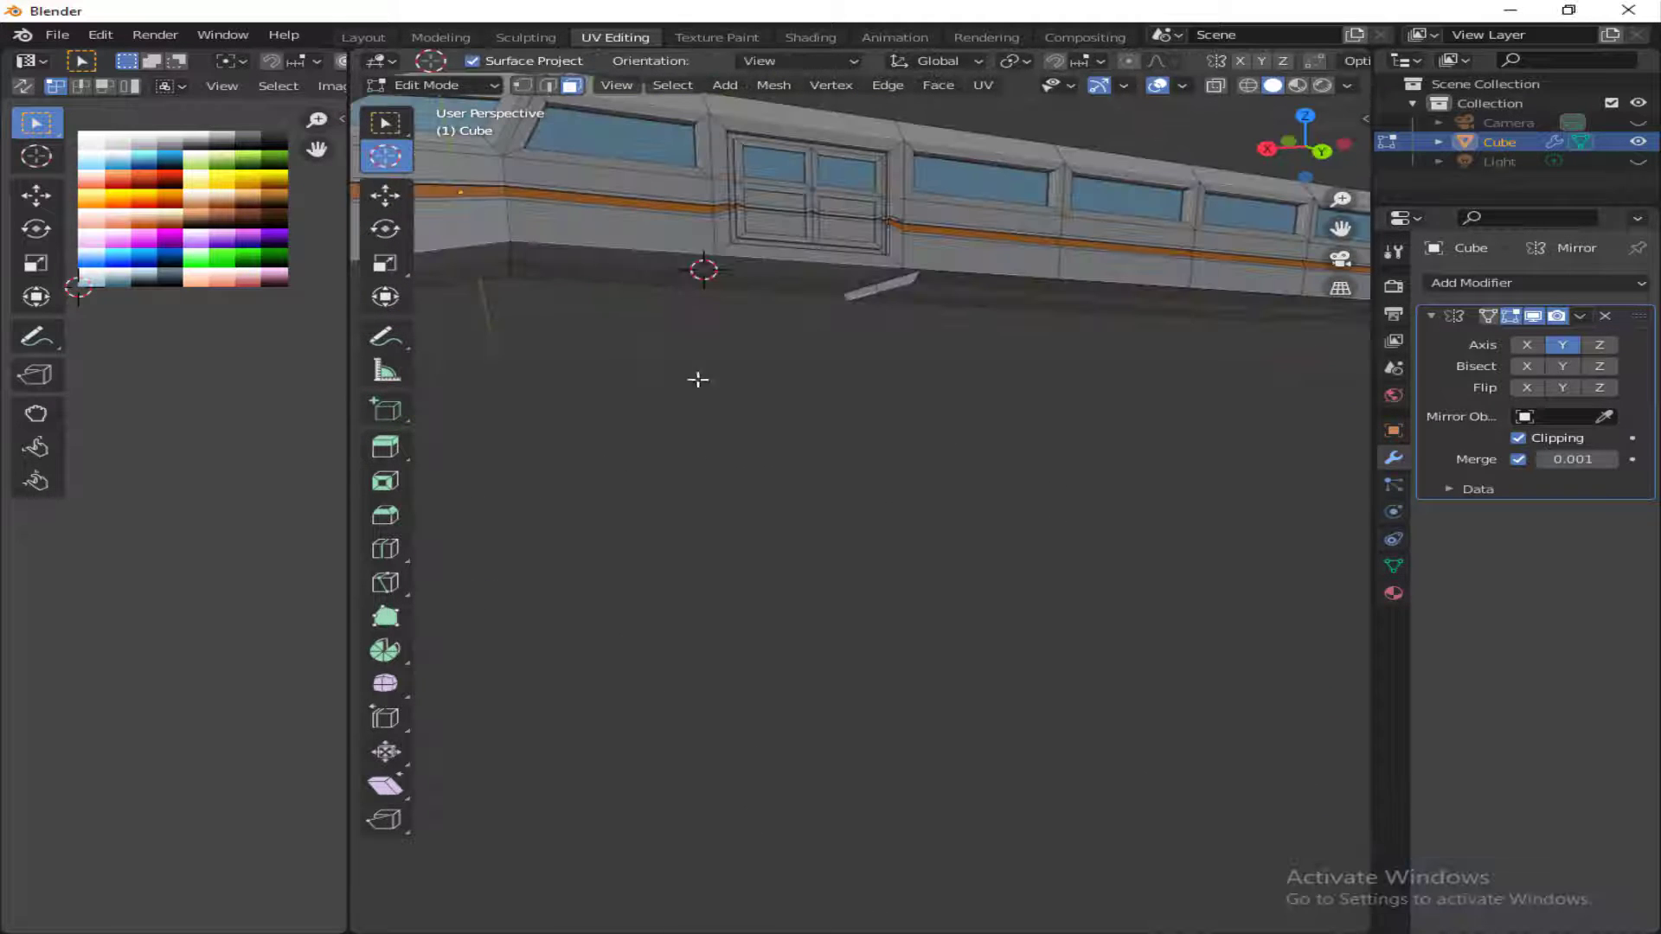
left_click(729, 86)
left_click(752, 126)
- Scale the new cube down uniformly and stretch it along the X axis into a long underbody block
left_click_drag(1299, 156, 1238, 165)
key("s")
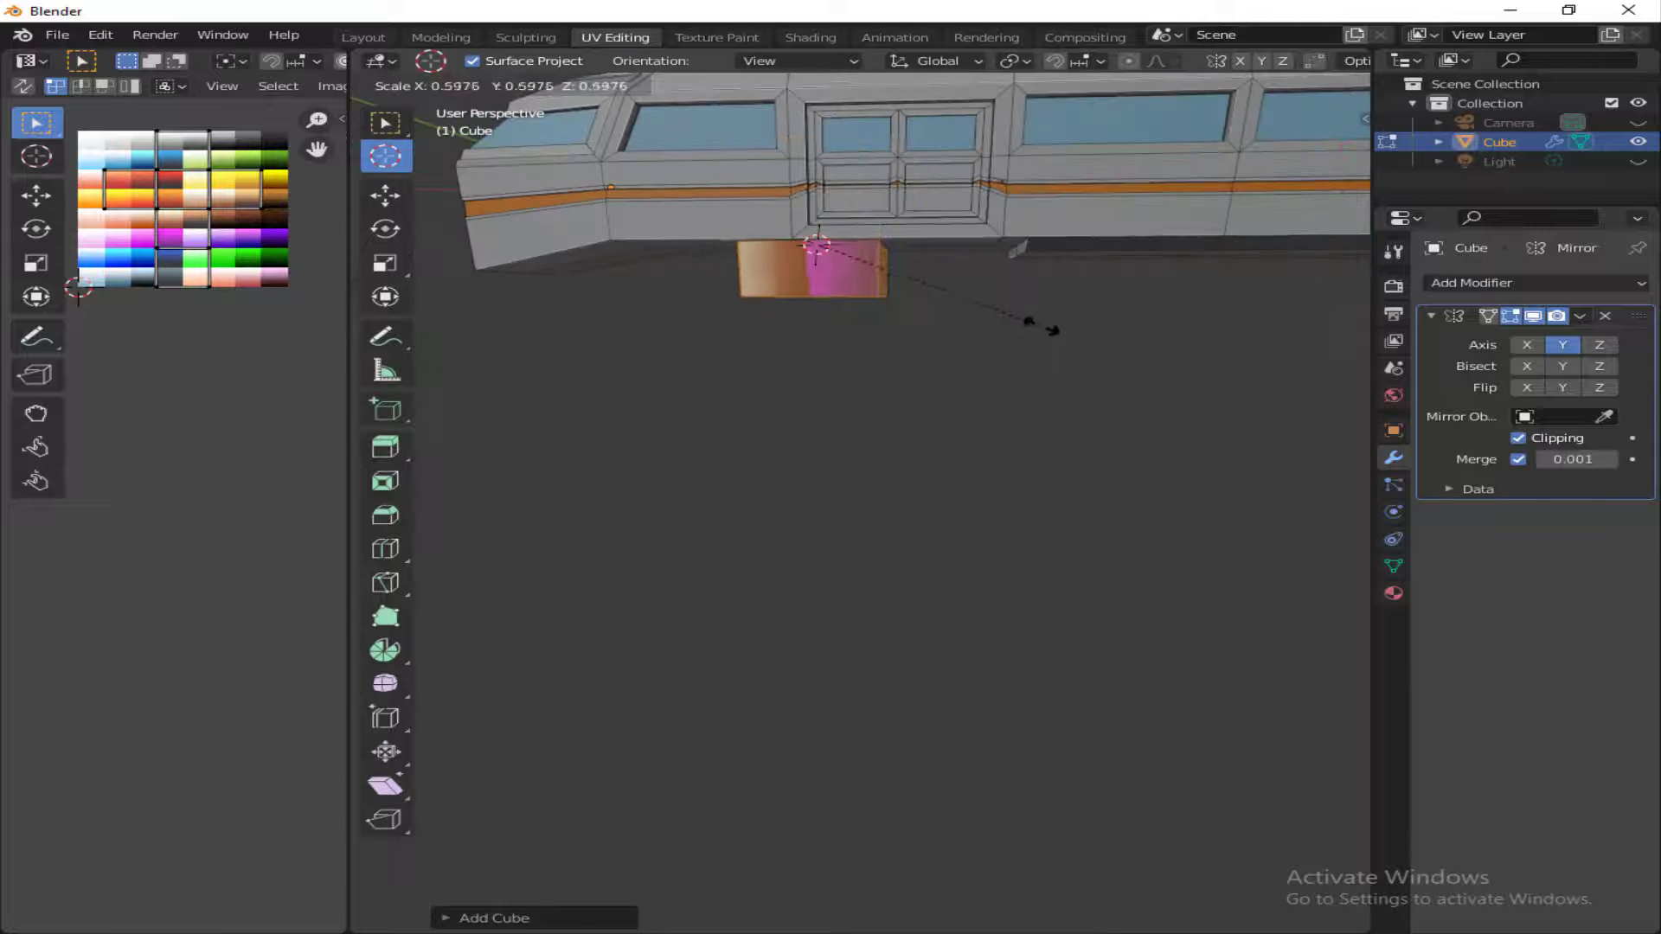
left_click(924, 277)
scroll(937, 339, "down", 1)
key("s")
key("x")
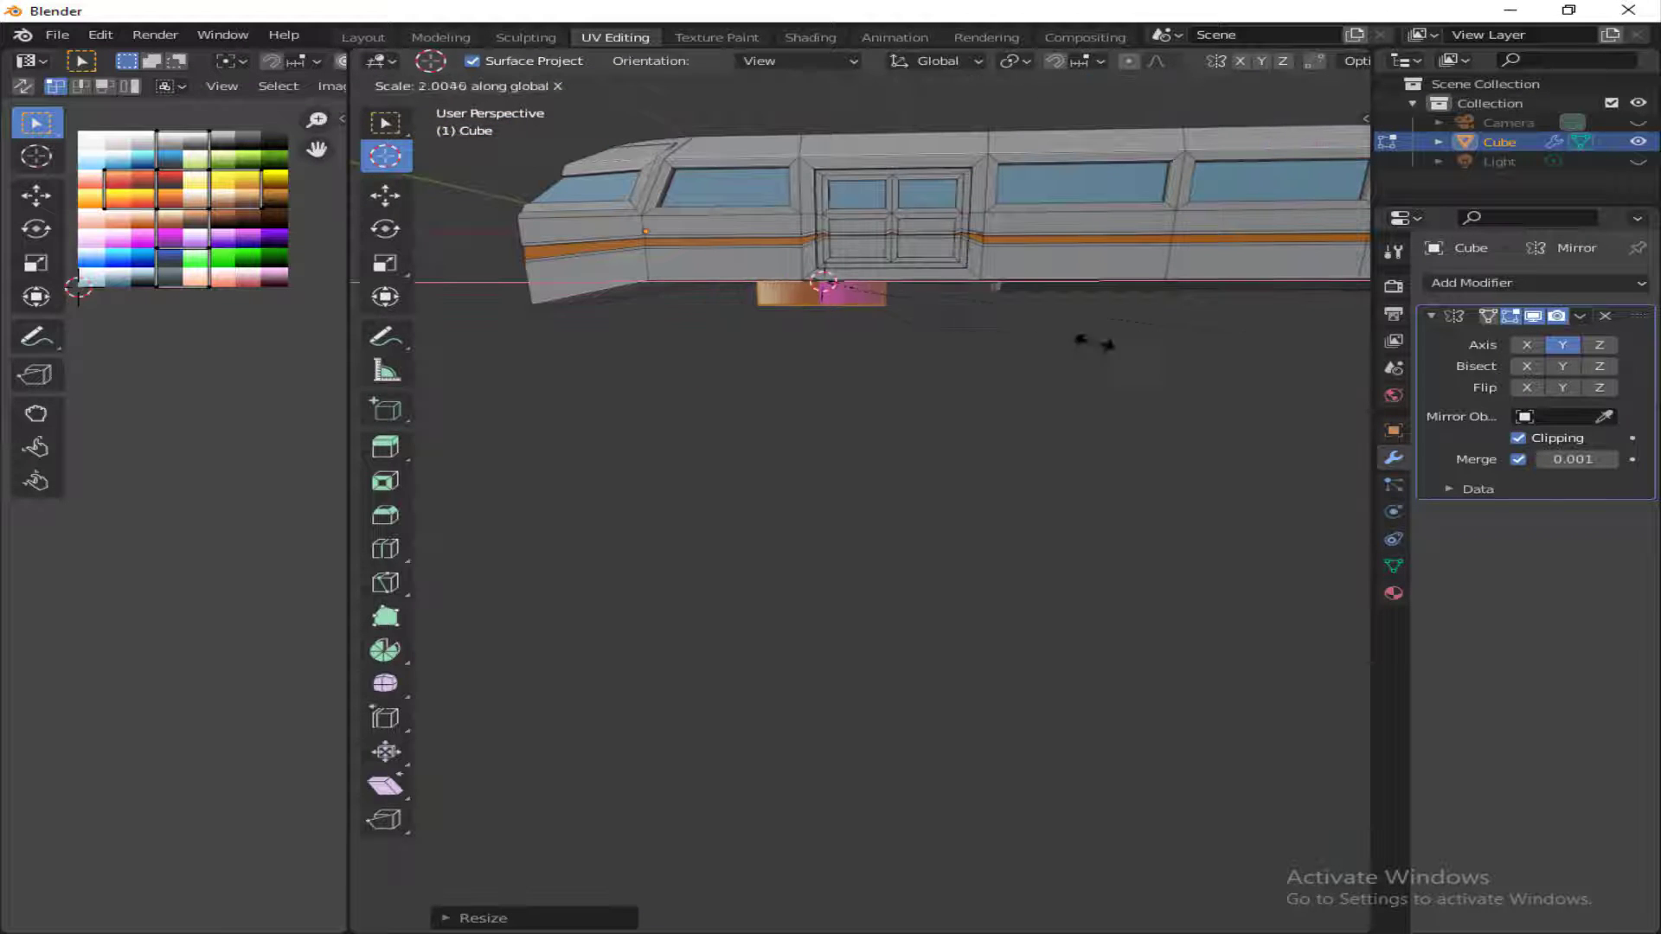
left_click(1254, 346)
- Shrink the underbody block's UVs and place them on the palette's grey swatch
key("a")
key("s")
left_click(200, 232)
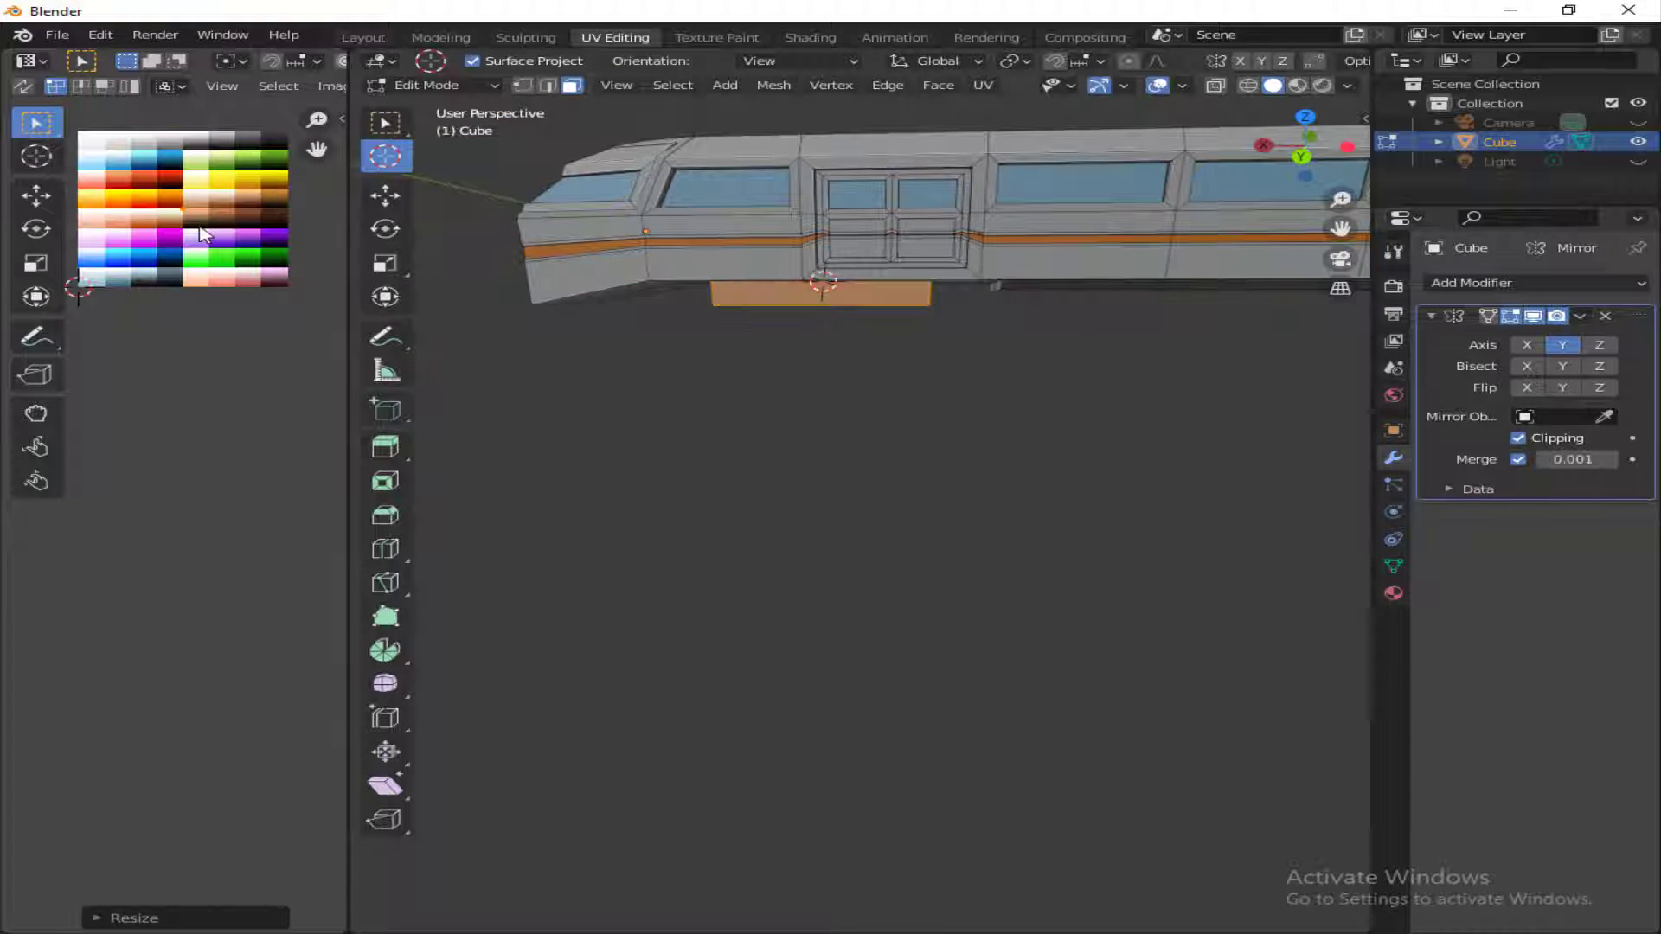
key("g")
left_click(208, 164)
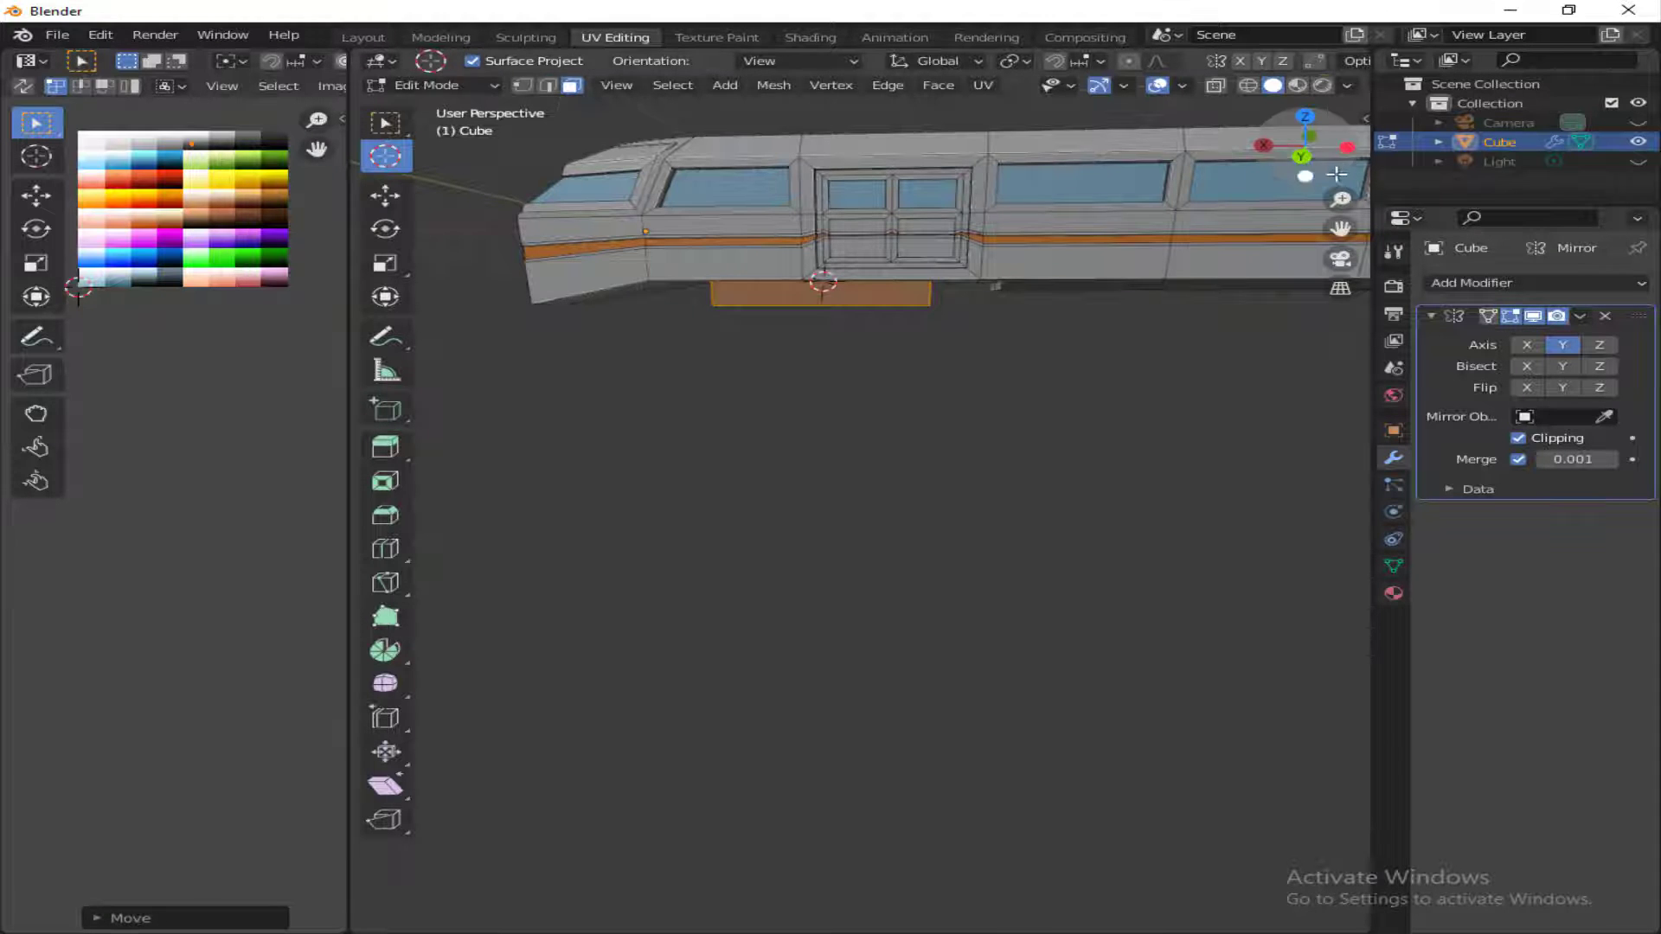
- Turn off Clipping in the Mirror modifier and move the underbody block outward along the Y axis
left_click_drag(1300, 156, 400, 210)
left_click(385, 196)
key("g")
key("y")
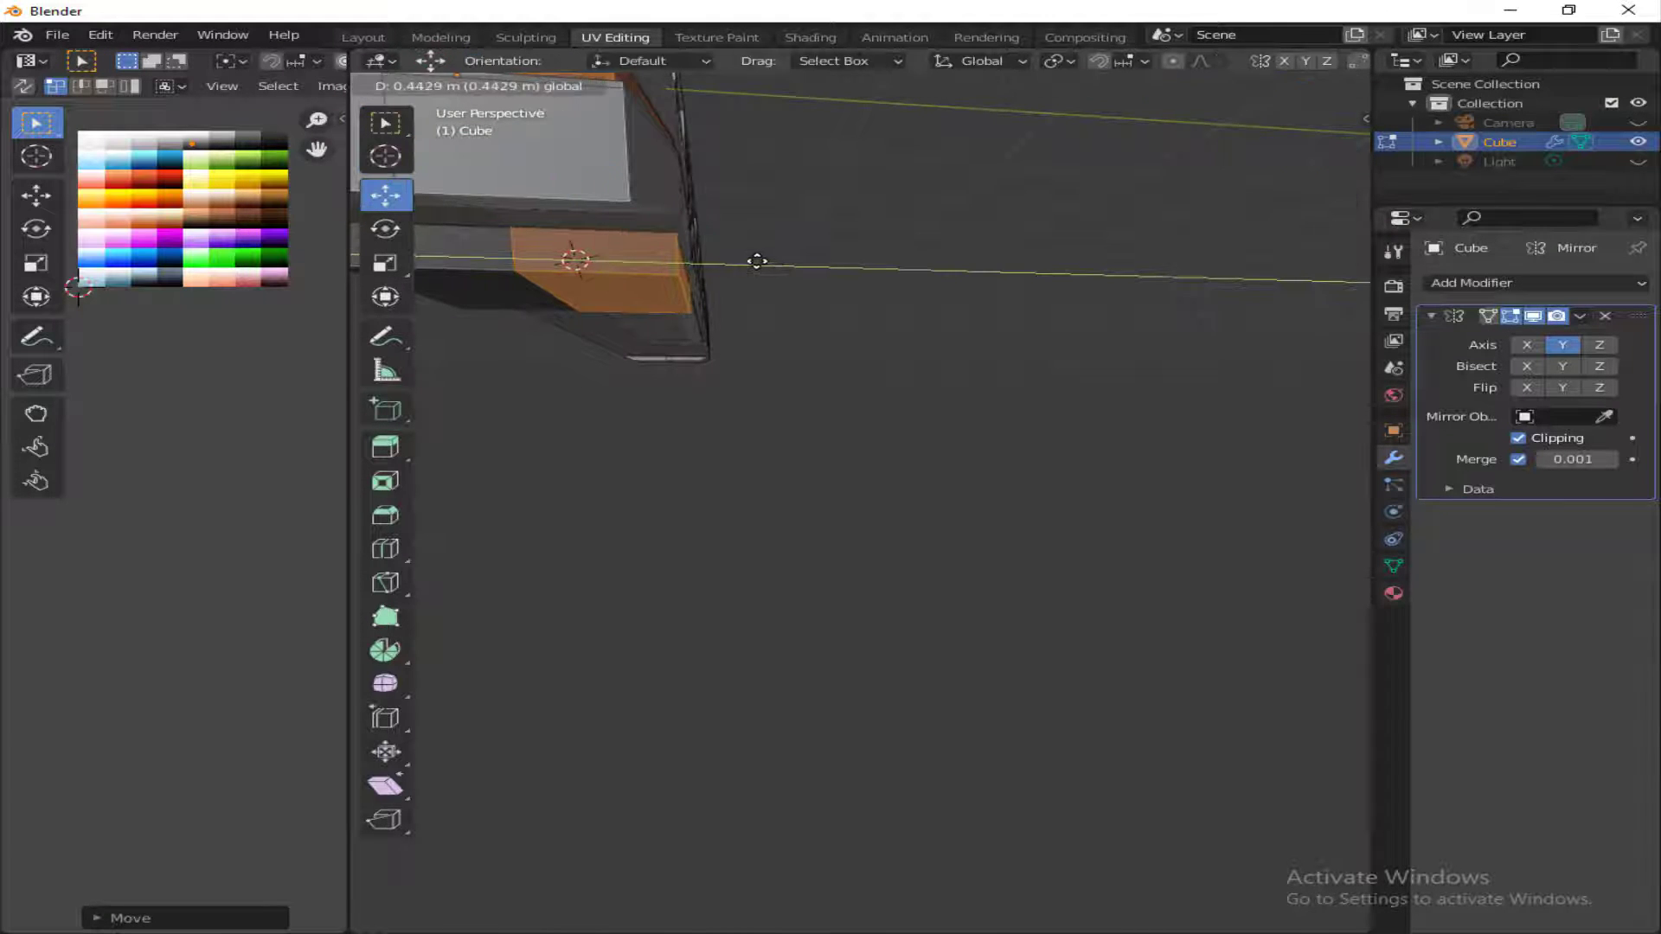
left_click(1517, 438)
left_click_drag(756, 261, 748, 267)
key("ctrl+z")
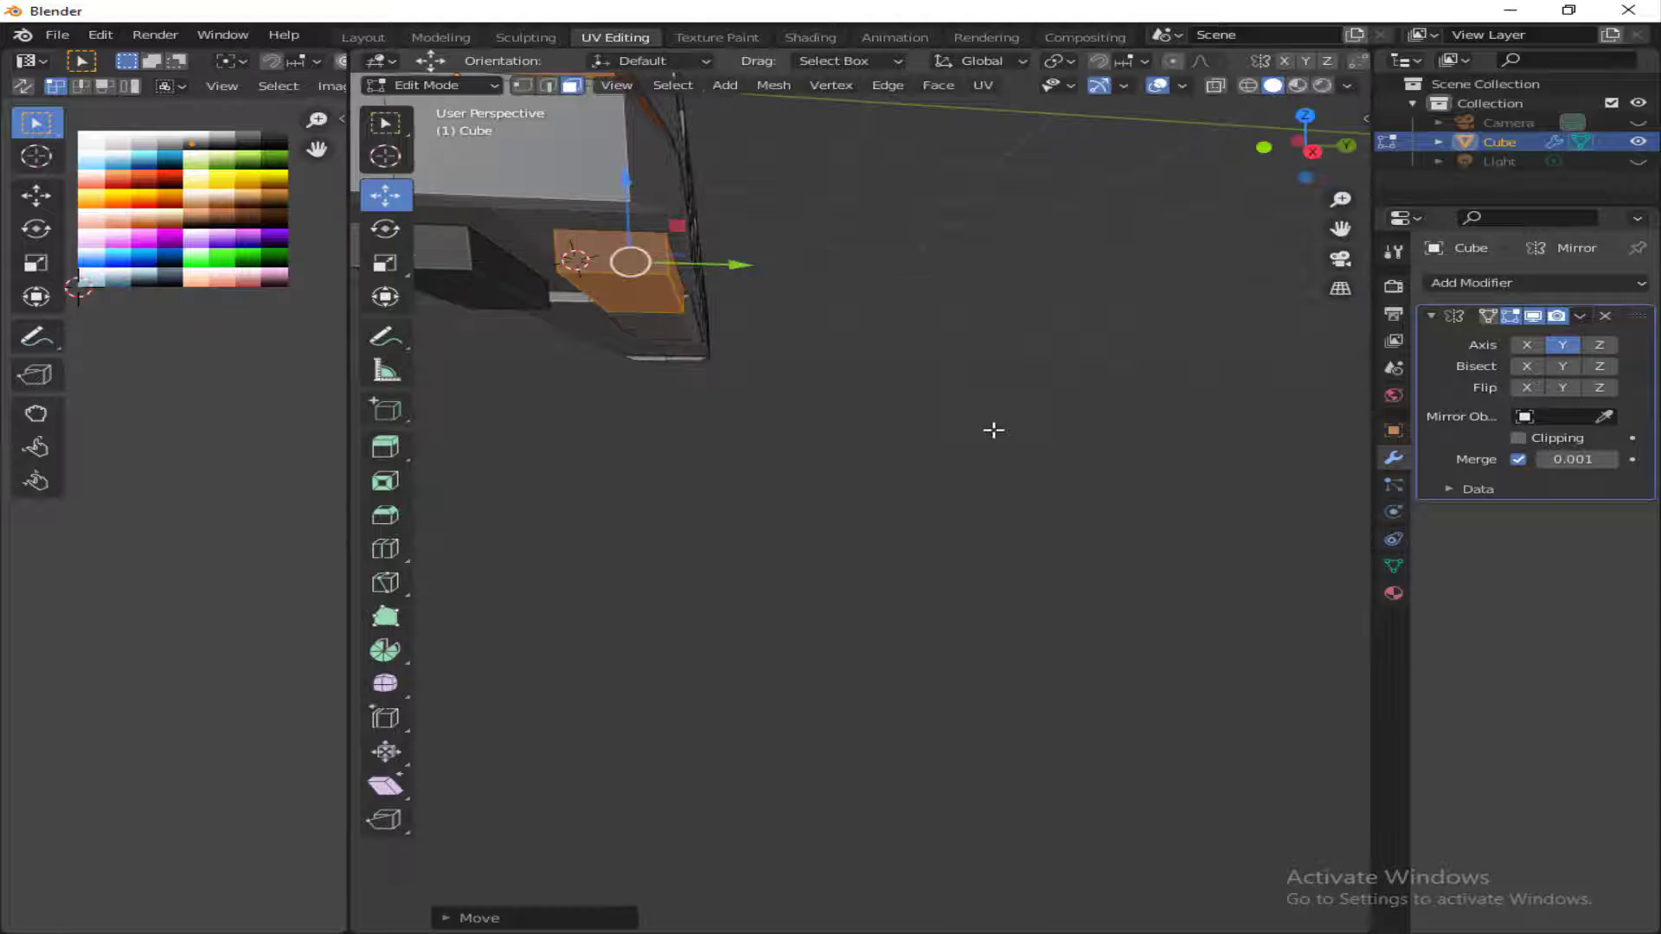
- Resize the underbody block uniformly and adjust its width along the Y axis
key("s")
left_click(984, 431)
middle_click_drag(982, 430, 1034, 360)
key("s")
key("y")
left_click(904, 327)
- Adjust the underbody block's height along Z so it sits just beneath the body, and deselect it
middle_click_drag(905, 327, 778, 294)
left_click(1276, 233)
middle_click_drag(1276, 234, 1317, 149)
left_click_drag(1306, 162, 1219, 199)
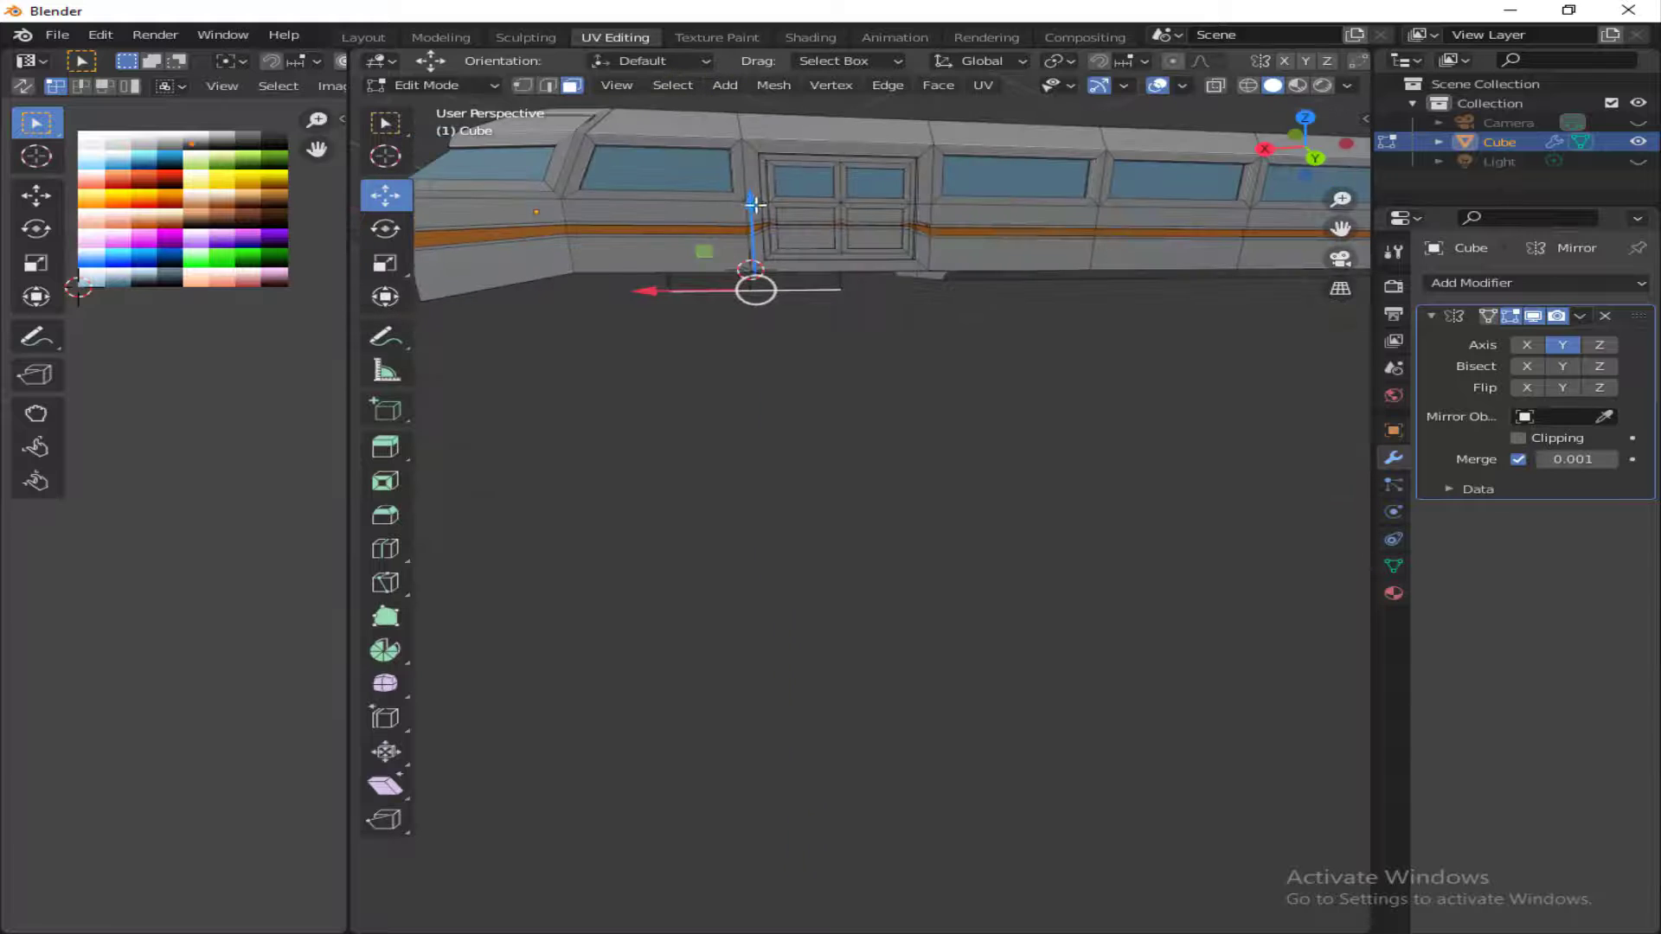
left_click_drag(753, 205, 753, 213)
left_click_drag(1297, 149, 1245, 164)
left_click(516, 301)
left_click_drag(512, 232, 526, 231)
left_click(822, 462)
- Add a cylinder at the 3D cursor beneath the body and rotate it about the X axis
left_click(725, 84)
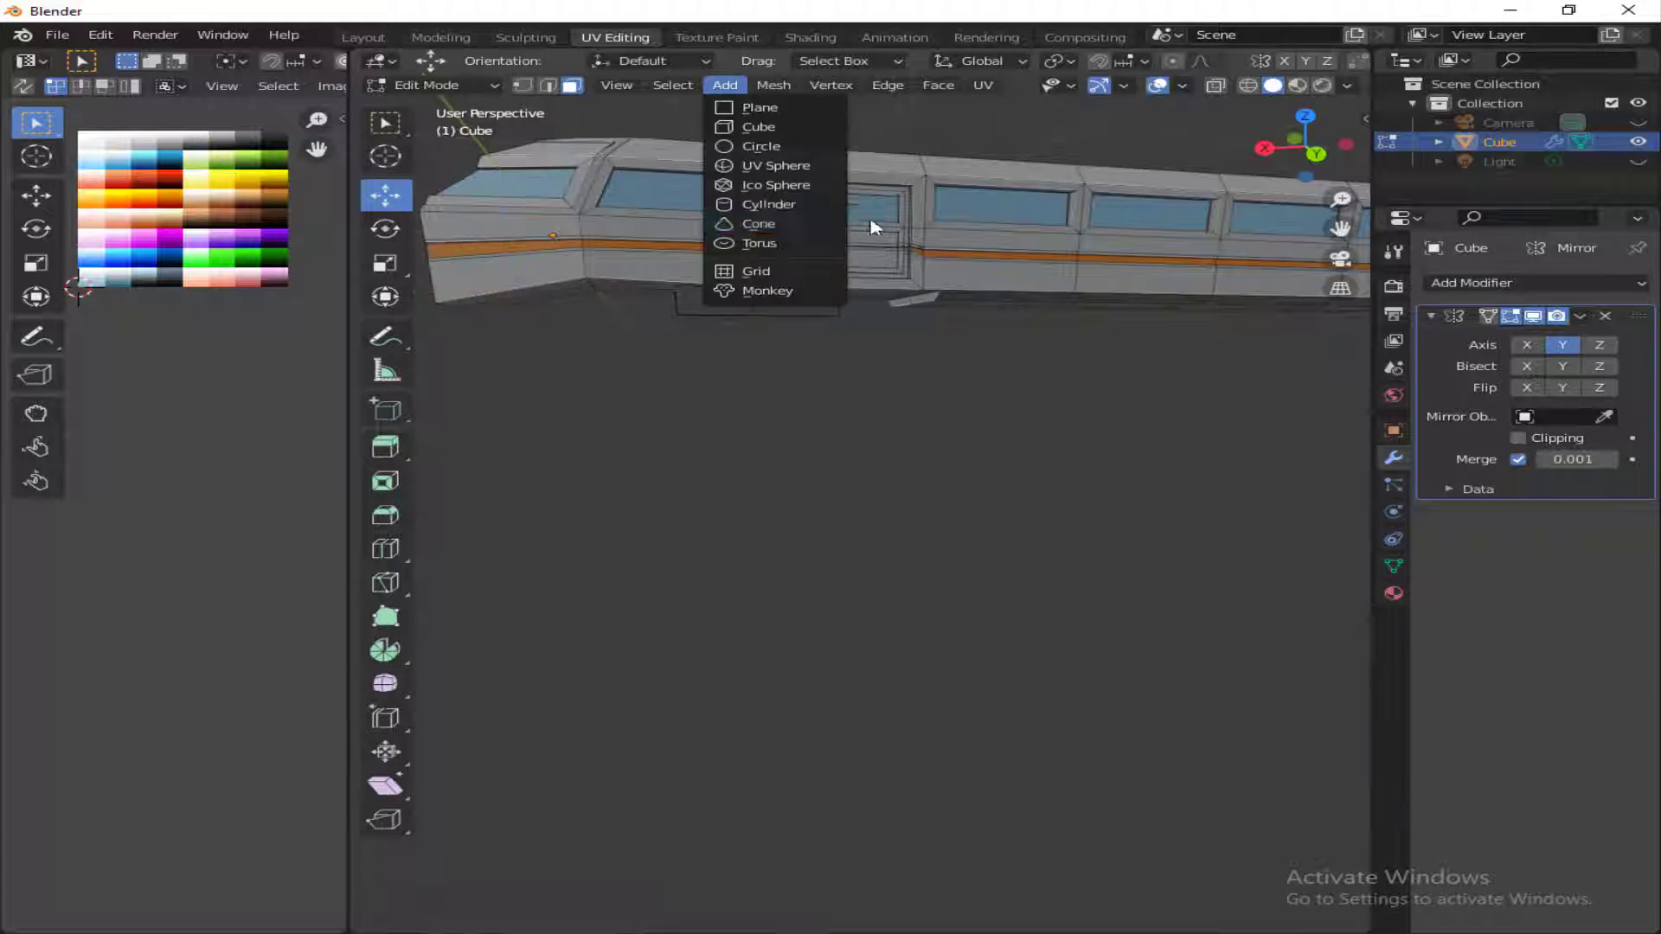
left_click(768, 204)
key("r")
key("x")
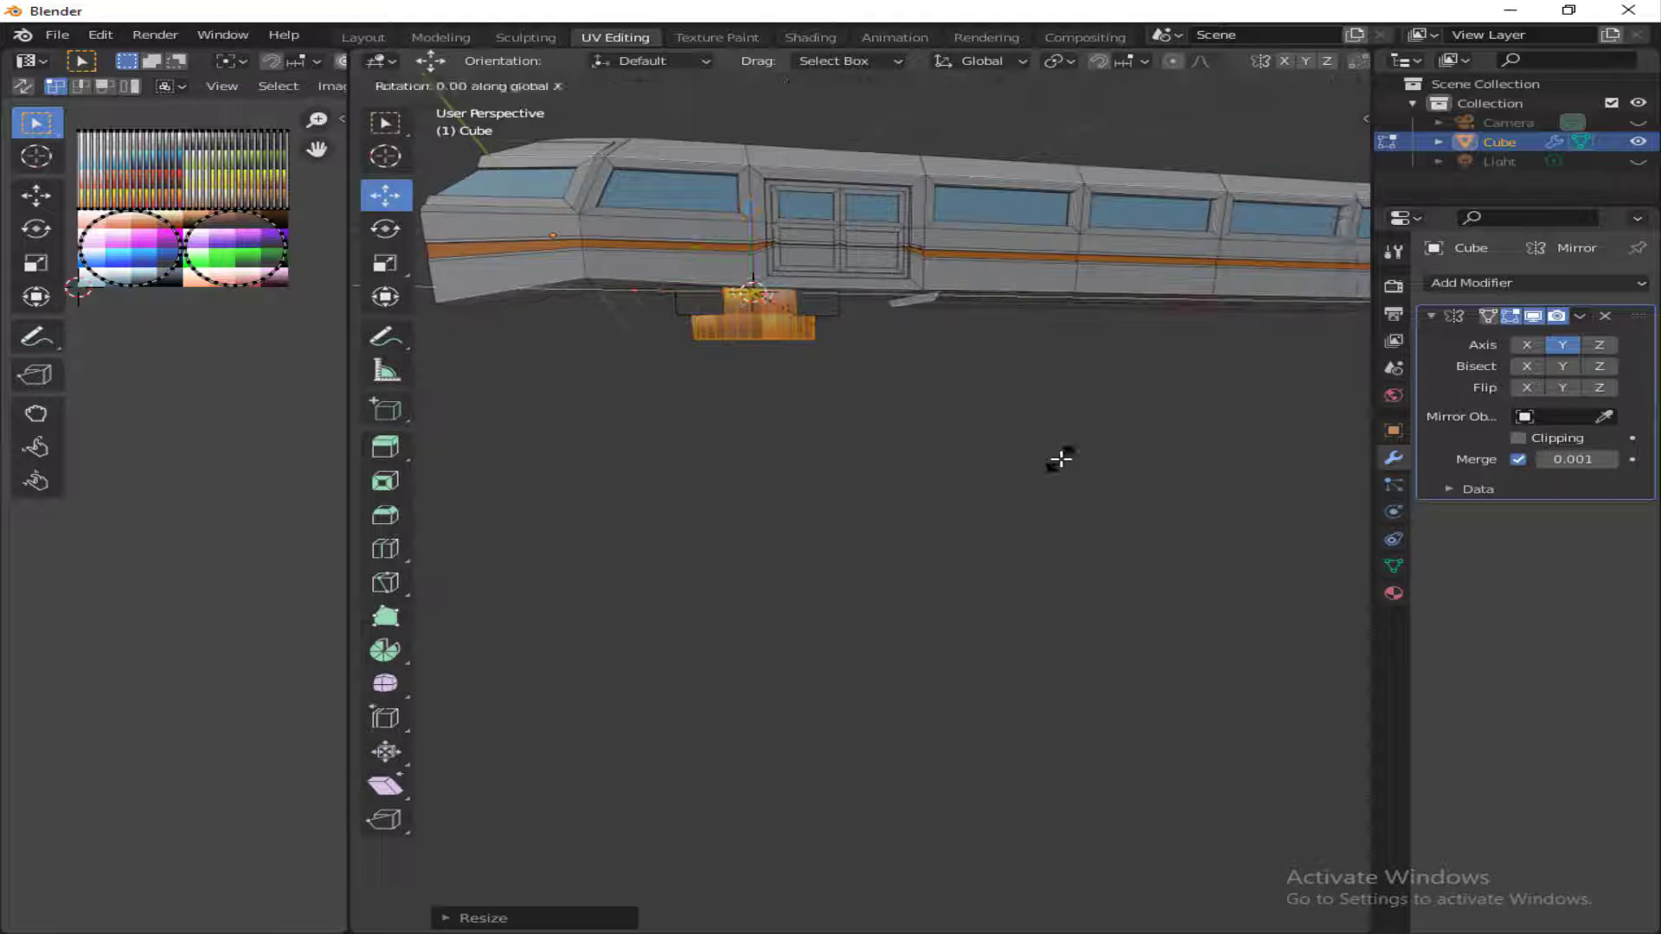
key("Return")
- Lower the cylinder, move it outward along Y and flatten it along Y into a wheel
left_click_drag(752, 206, 753, 230)
left_click_drag(1314, 156, 1362, 199)
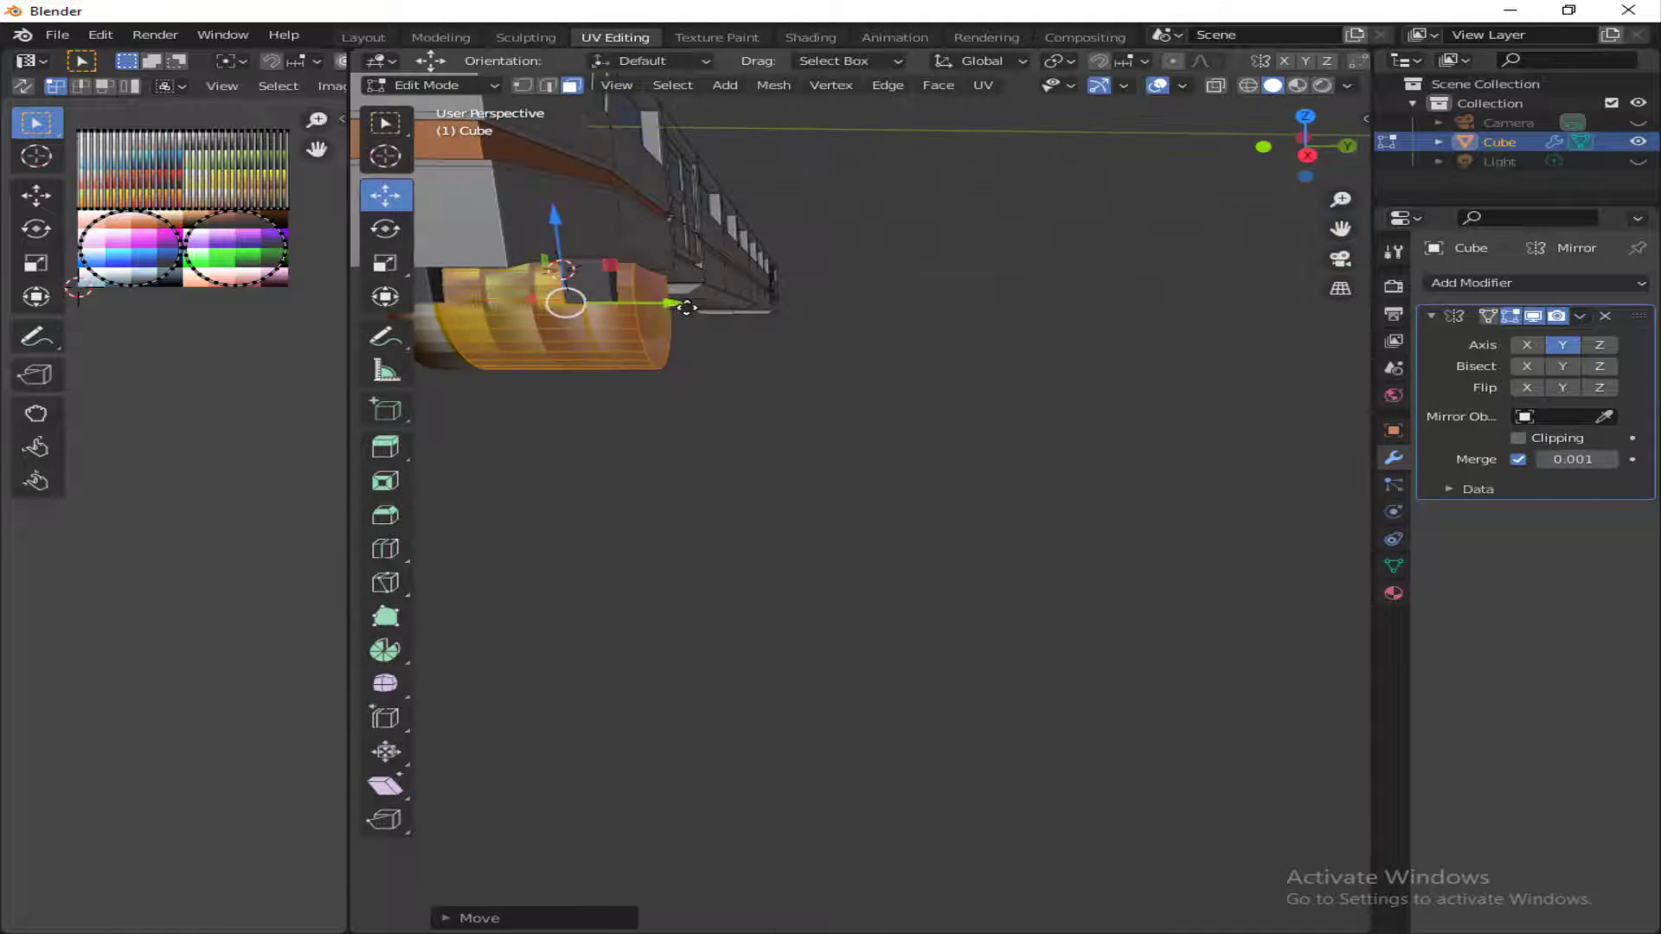
left_click_drag(681, 303, 741, 306)
key("s")
key("y")
left_click(760, 339)
- Scale the wheel down uniformly and shift it slightly outward along the Y axis
left_click_drag(1323, 149, 1137, 149)
key("s")
left_click(1060, 379)
left_click_drag(1298, 149, 1471, 154)
left_click_drag(751, 300, 757, 299)
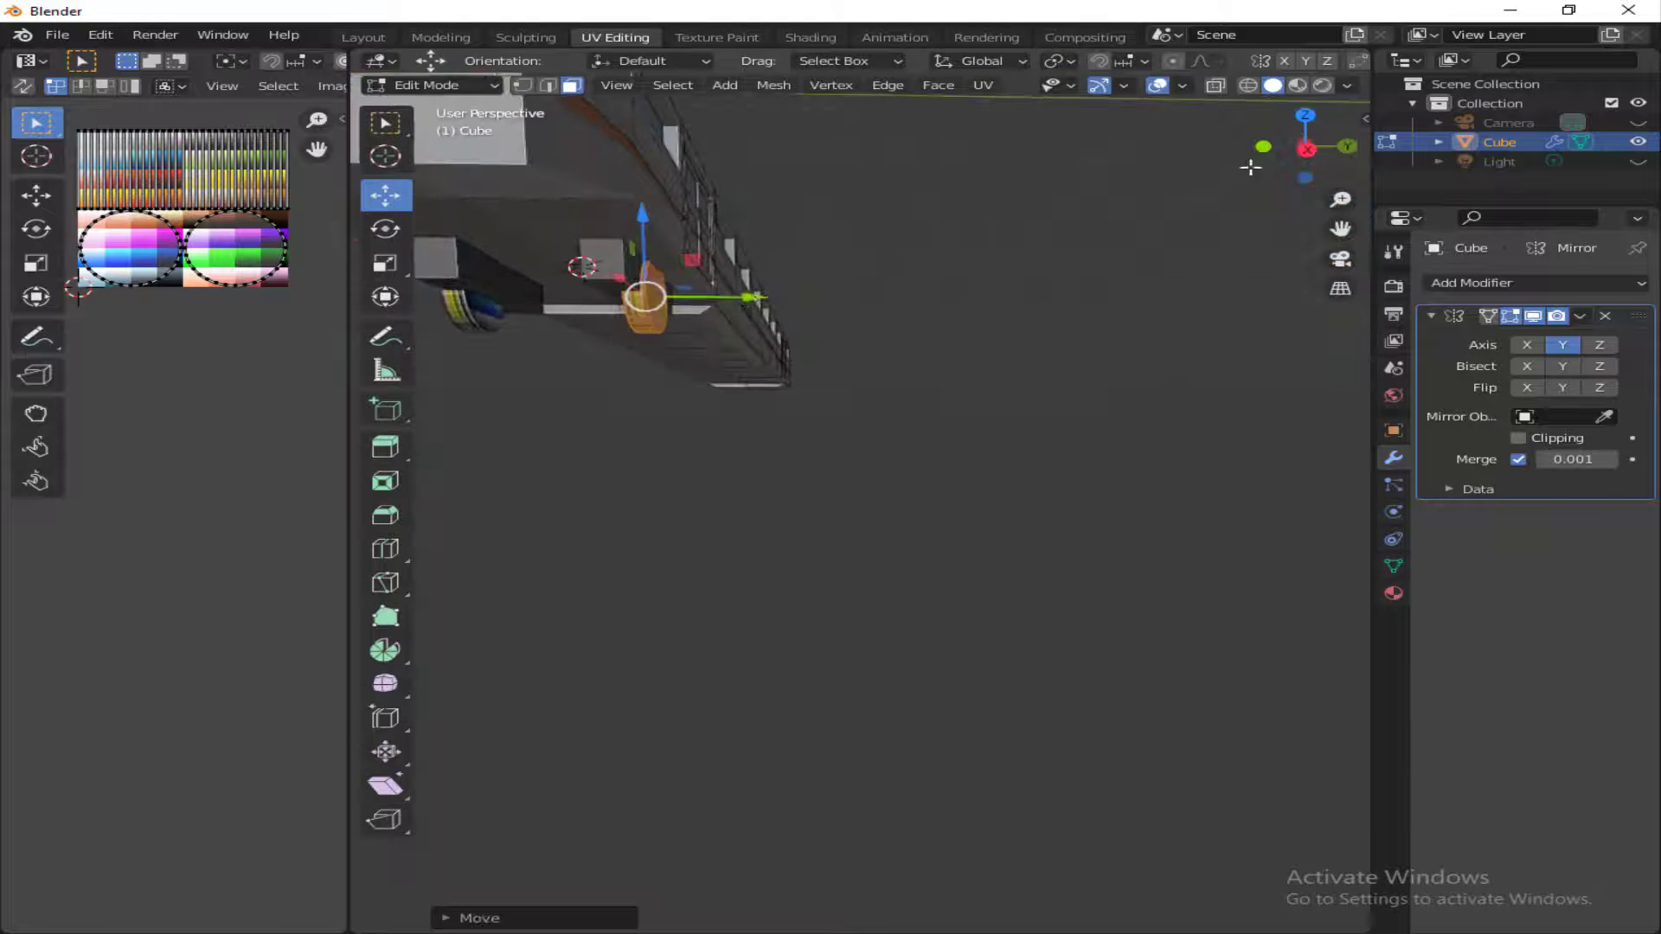
- Shift the wheel toward the train's front along X and slightly outward along Y, and resize it
left_click_drag(1289, 157, 1111, 148)
left_click_drag(712, 295, 679, 295)
key("s")
left_click(1081, 391)
left_click_drag(1293, 151, 1384, 138)
left_click_drag(713, 309, 721, 310)
- Shrink the wheel's UVs and place them on the palette's grey swatch
key("s")
left_click(248, 232)
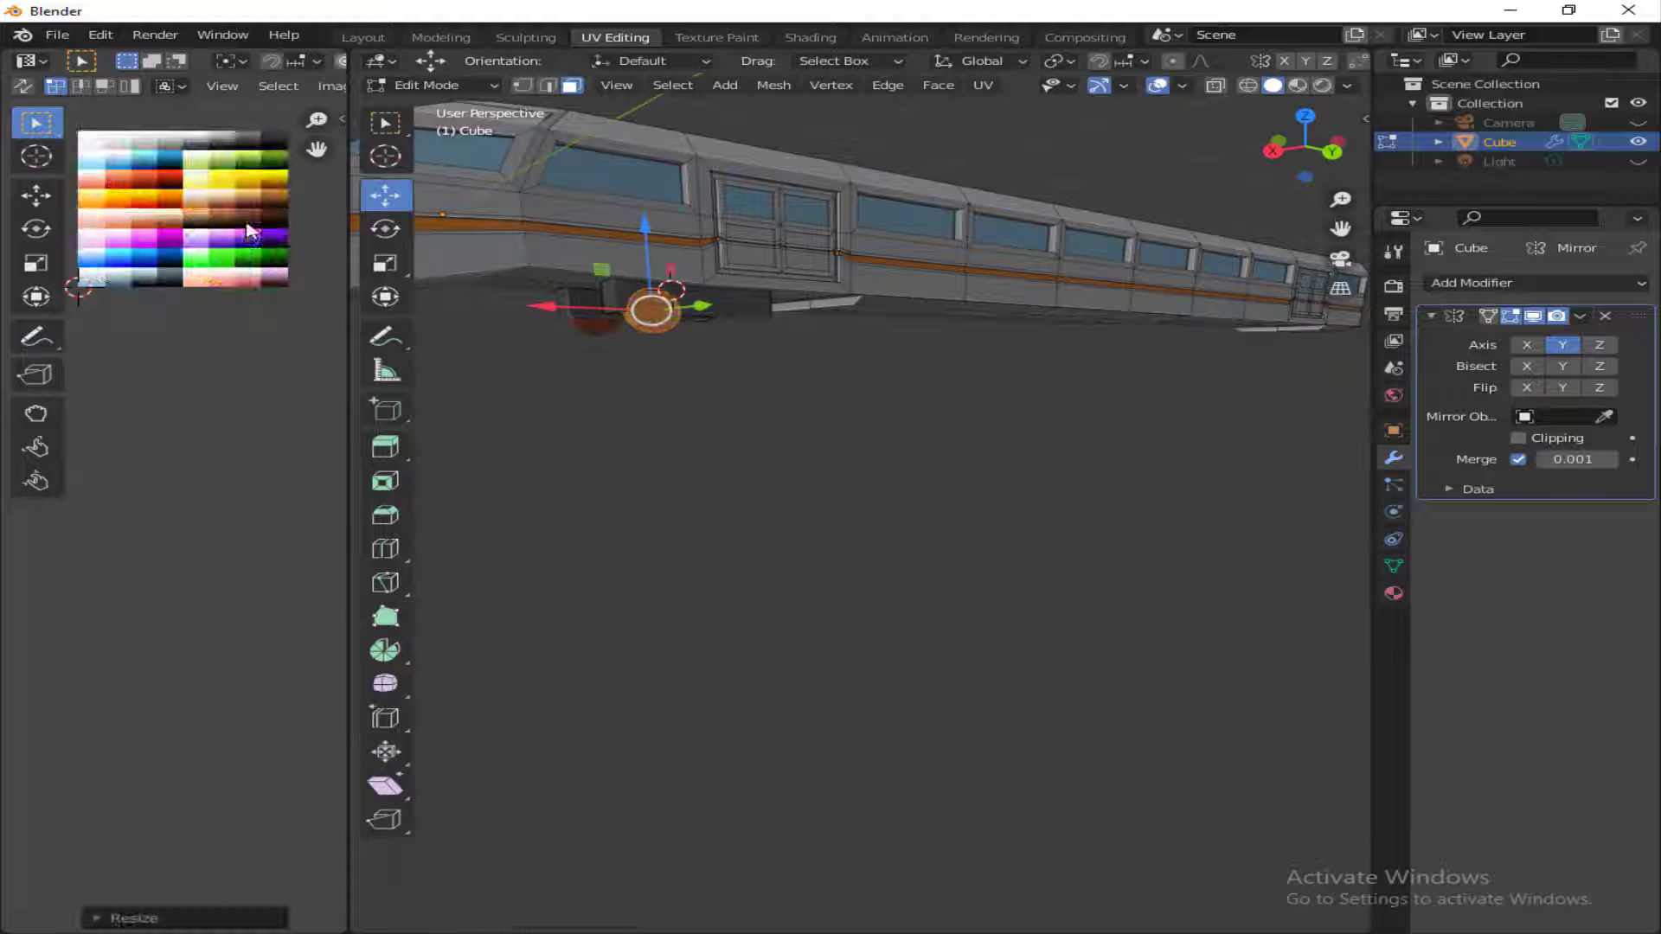
left_click(251, 154)
- Add a loop cut around the wheel's rim and slide it along the rim
left_click_drag(1293, 152, 1427, 154)
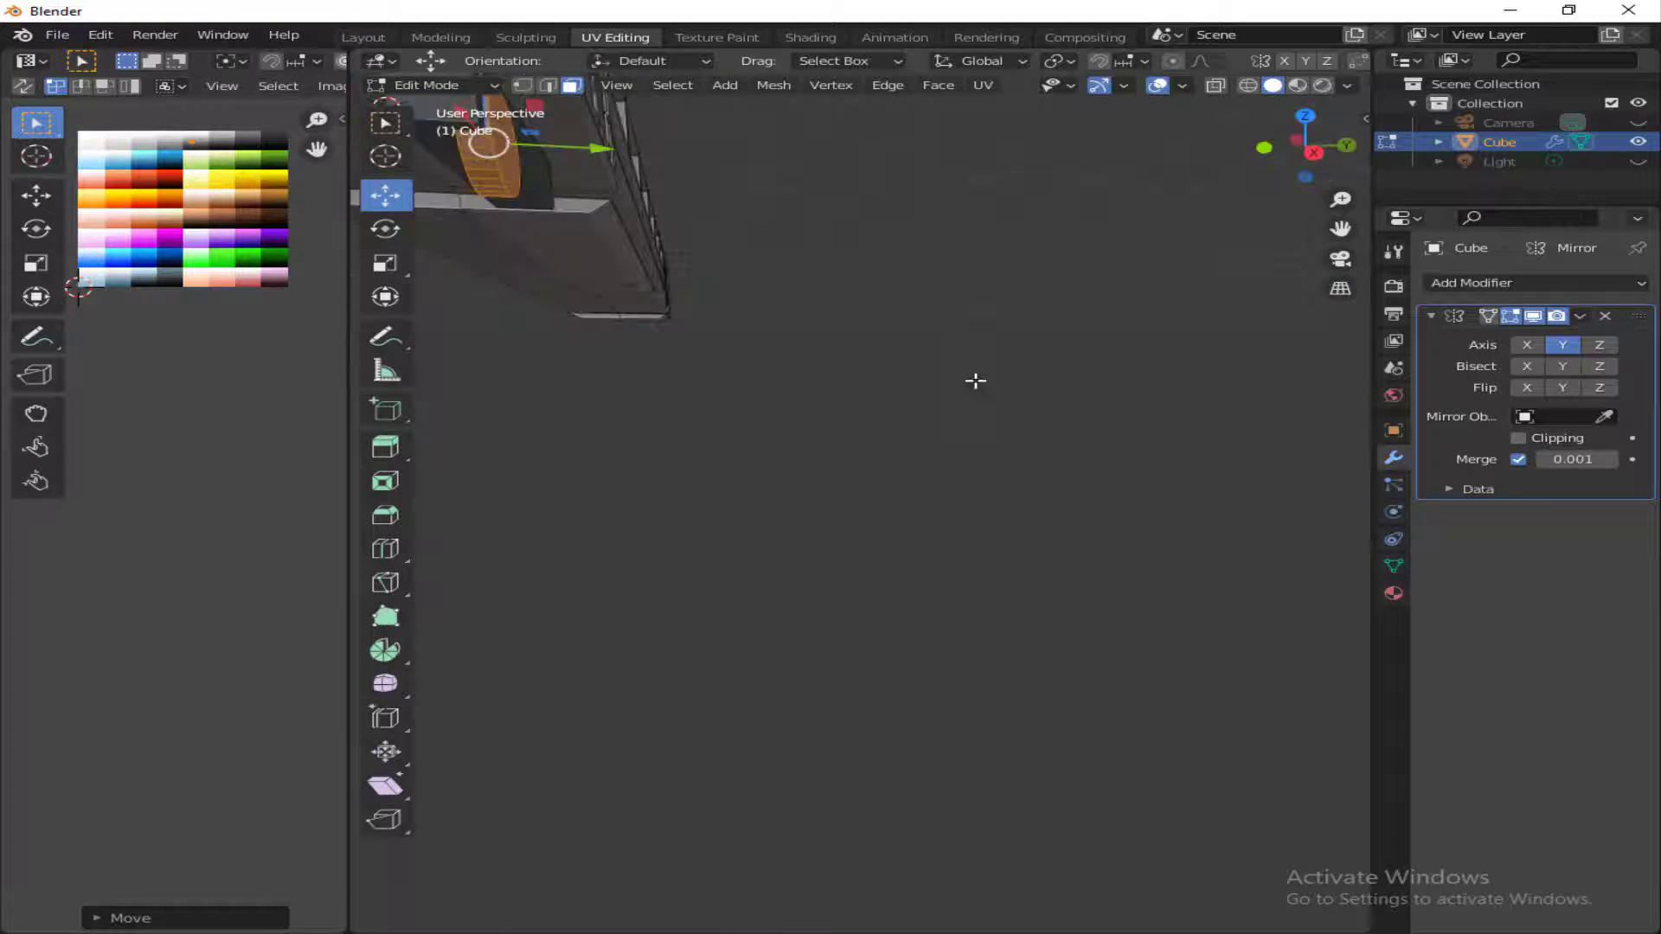
left_click_drag(1340, 228, 1449, 252)
left_click(385, 548)
left_click(689, 227)
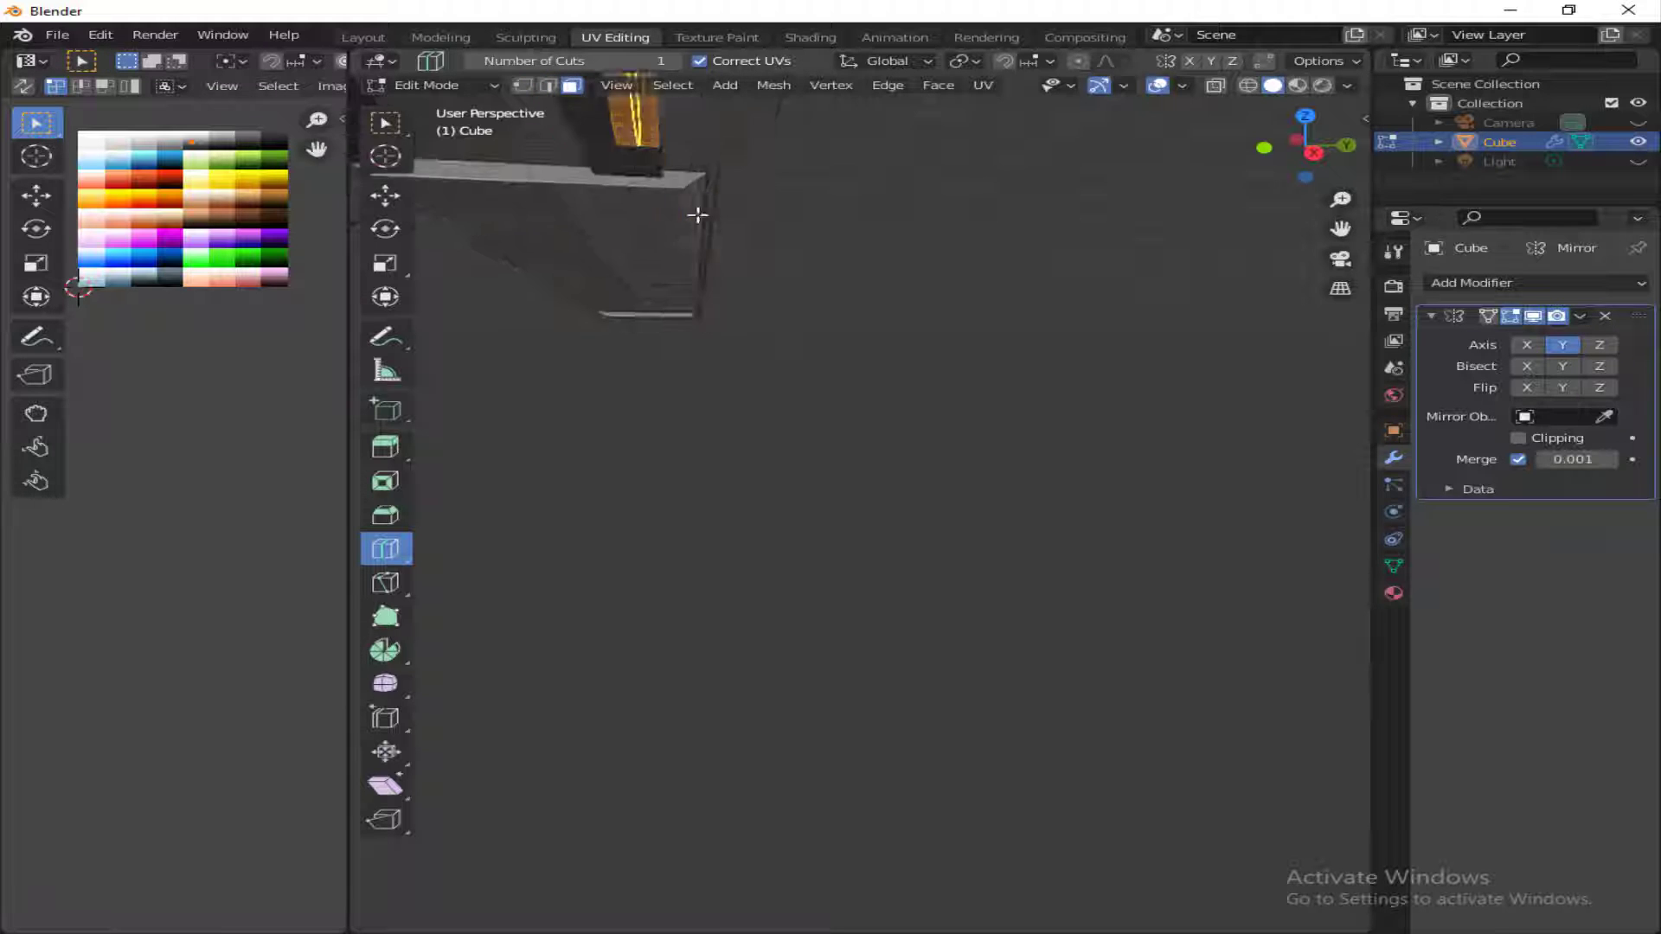
left_click(386, 195)
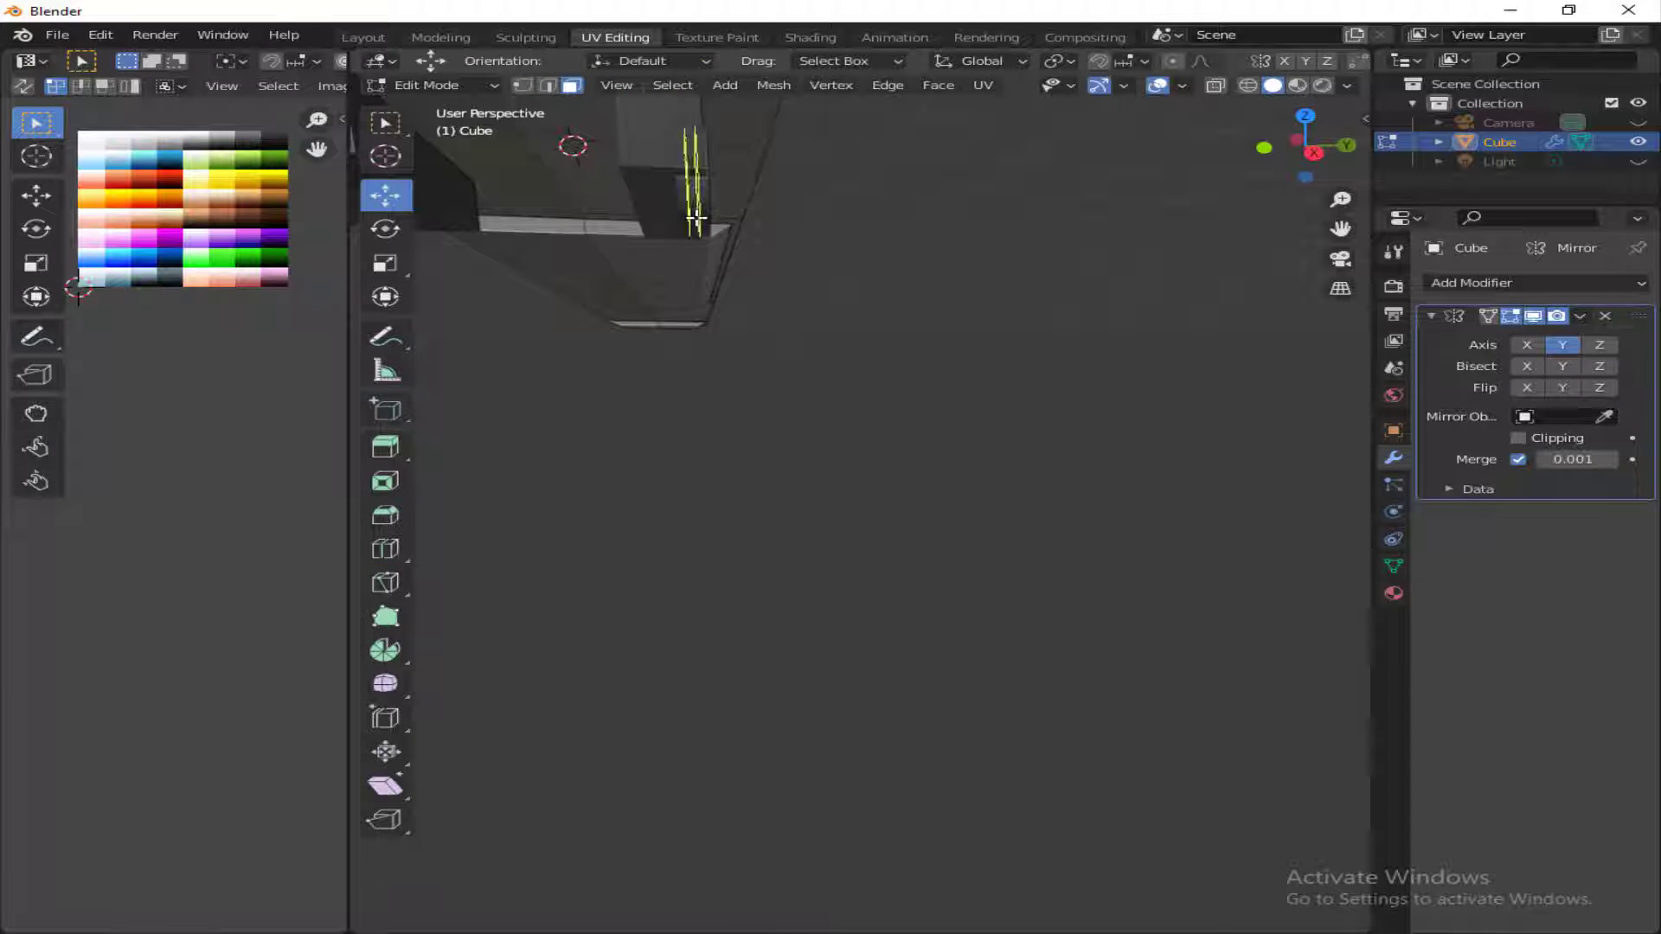
key("g")
key("g")
left_click(696, 217)
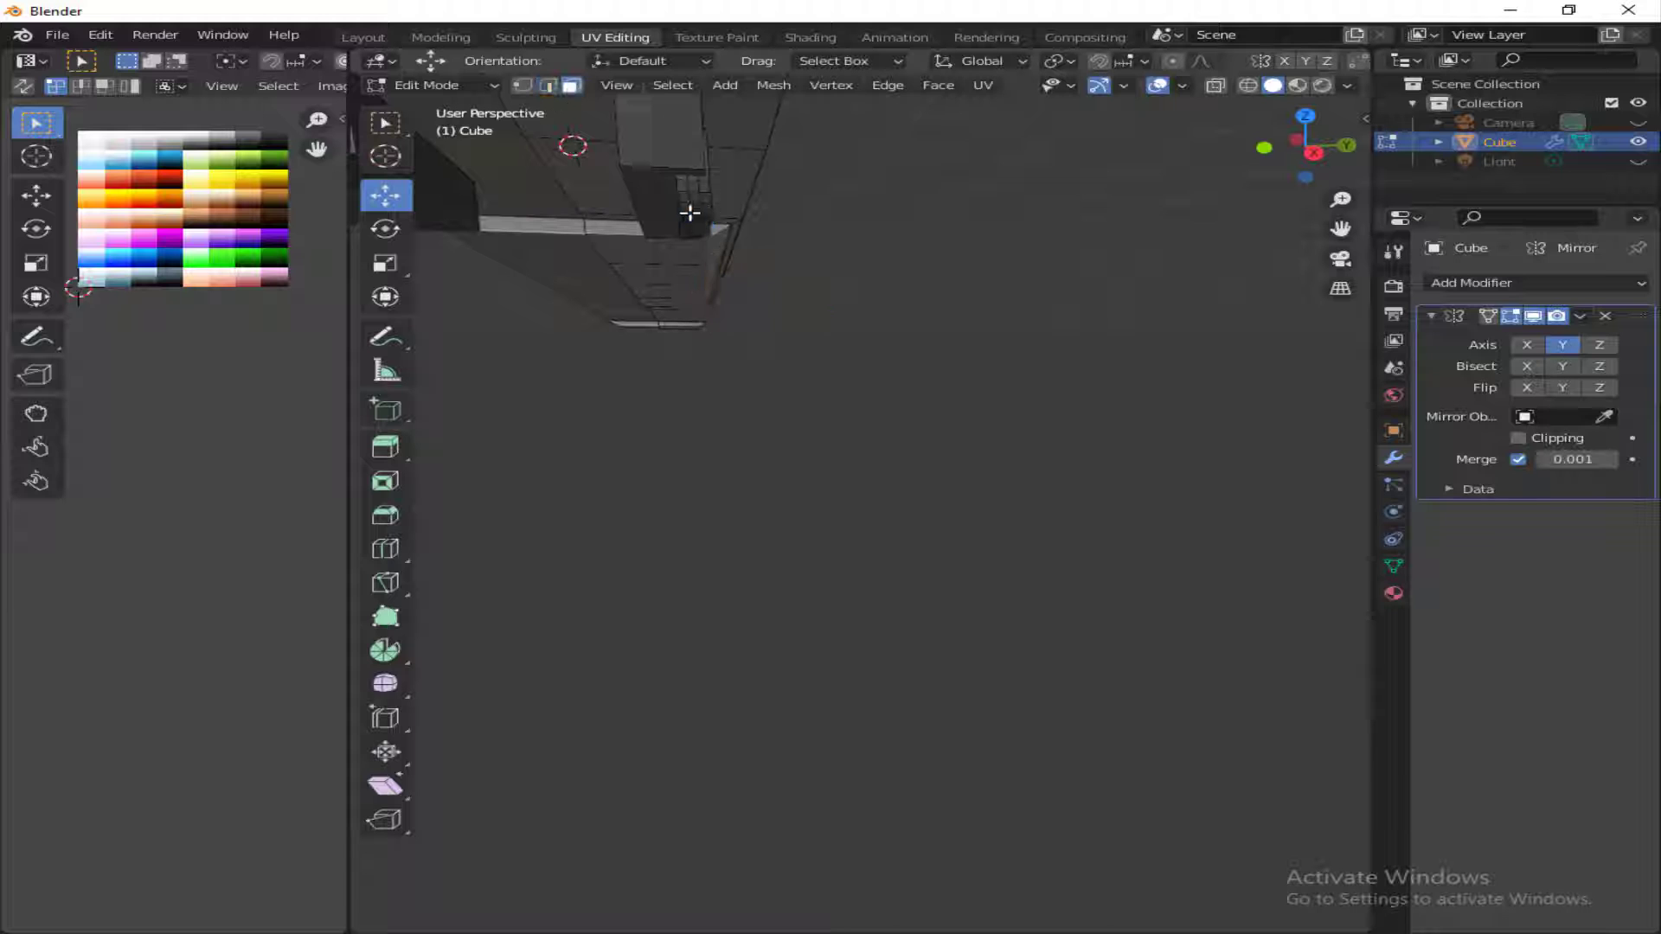
- Try to extrude the face loop around the wheel's rim and scale the extruded faces
middle_click_drag(1325, 188, 1085, 279)
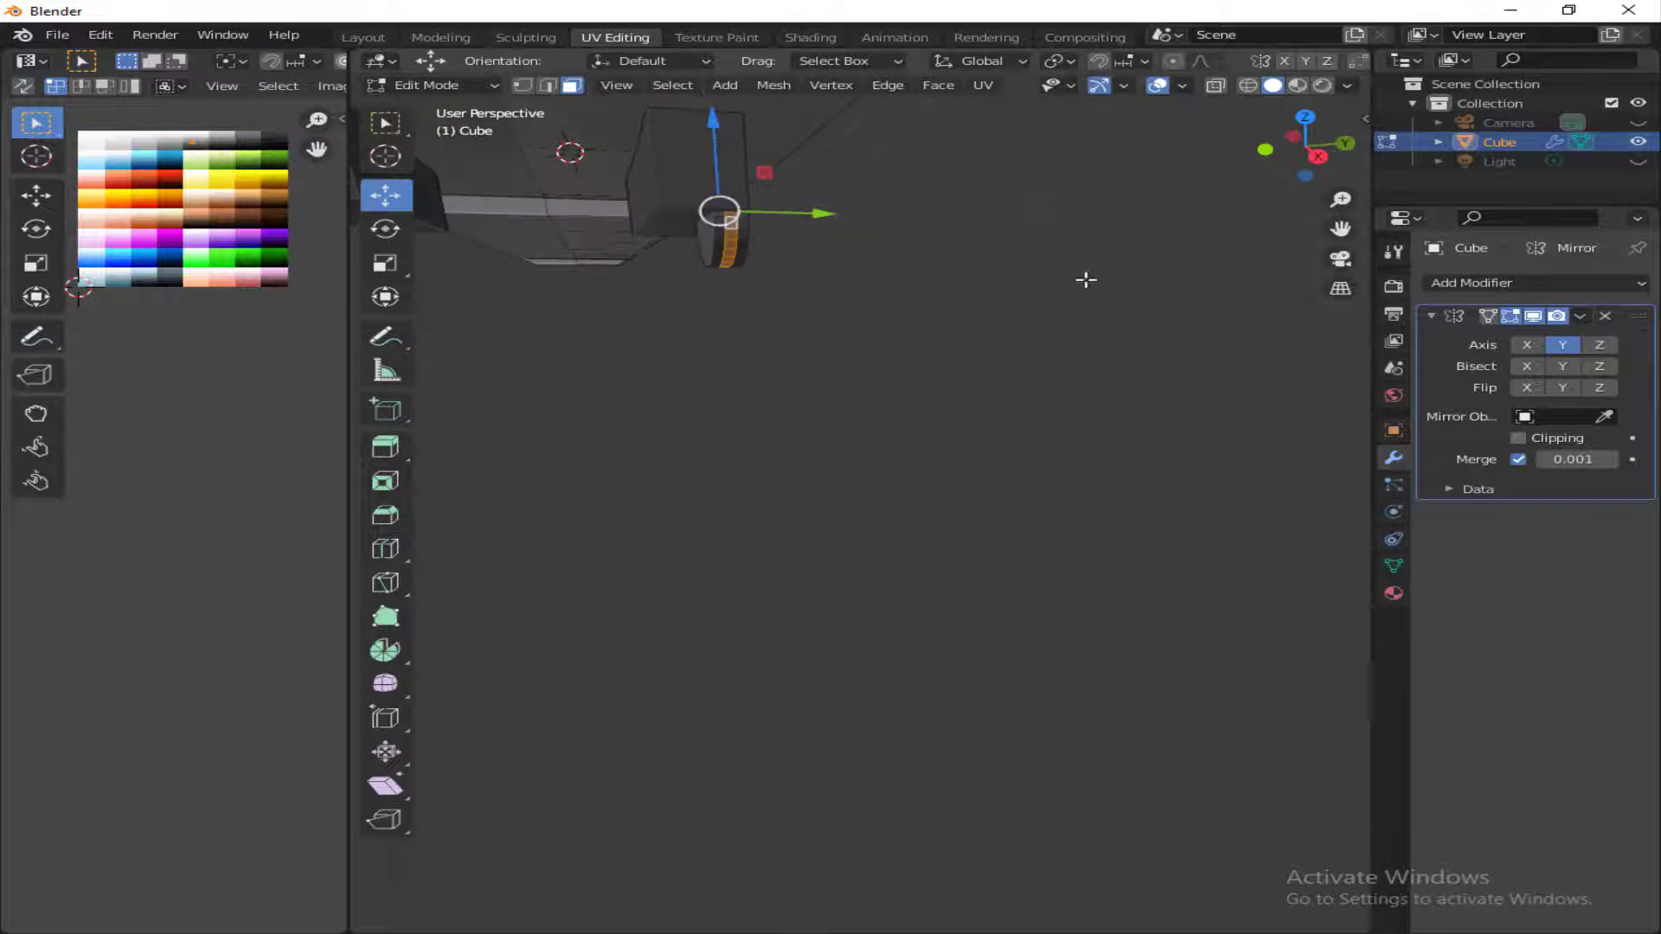
key("e")
left_click(977, 313)
key("s")
left_click(1019, 398)
scroll(1021, 398, "down", 2)
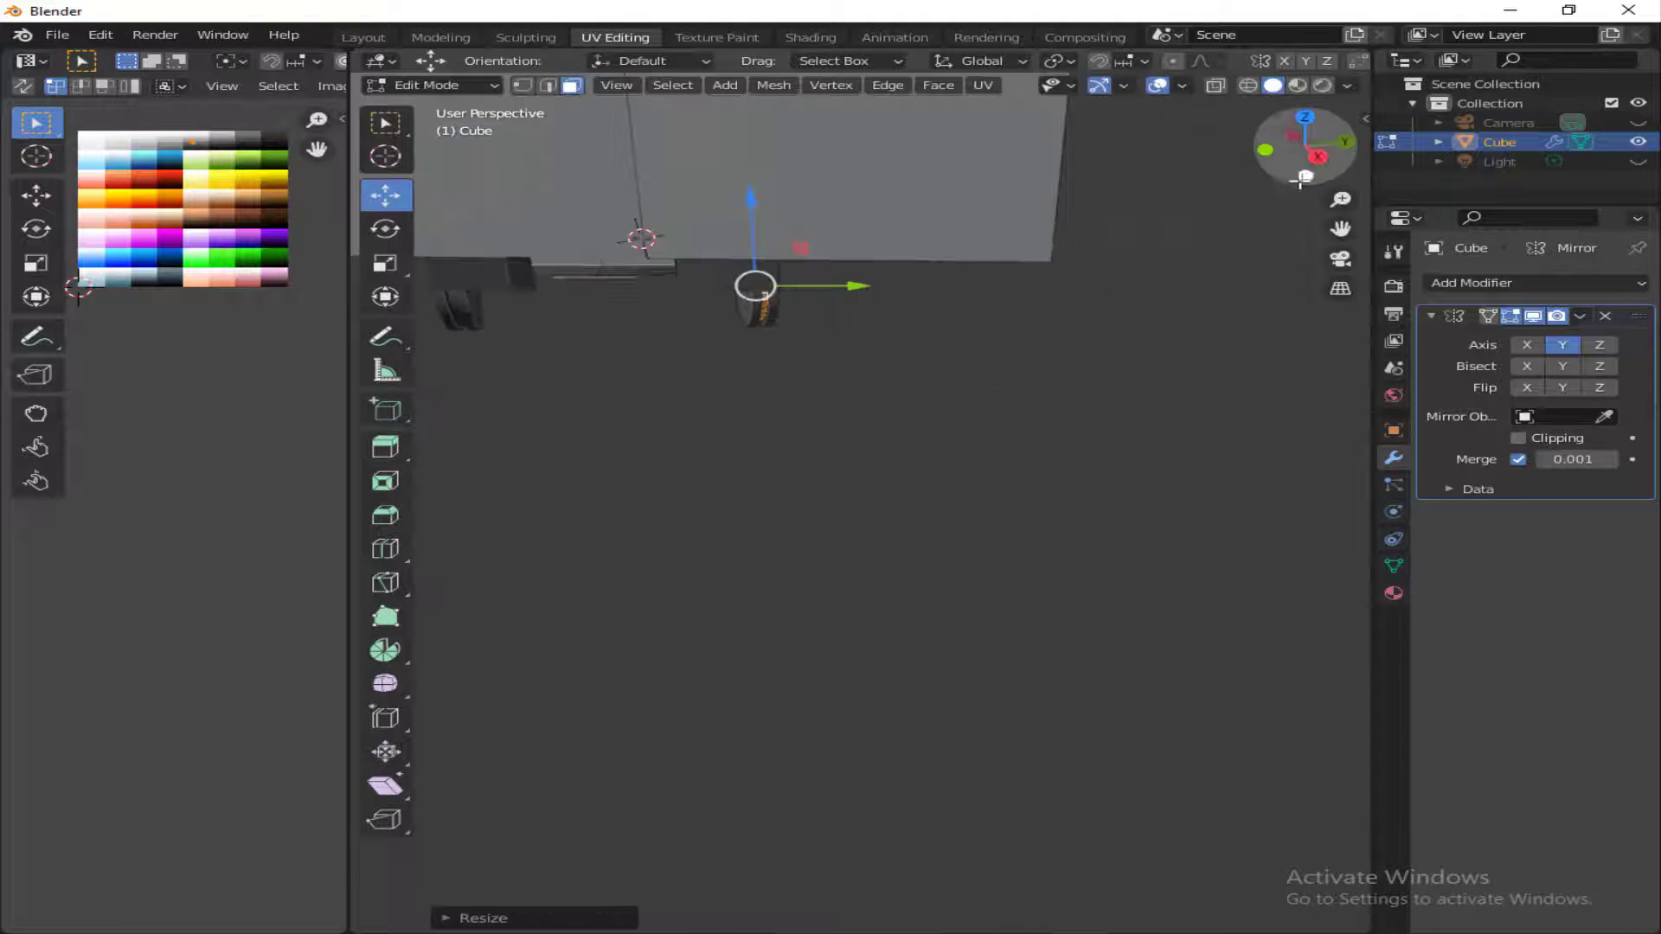
left_click_drag(1300, 179, 1053, 359)
key("ctrl+z")
key("ctrl+z")
key("ctrl+z")
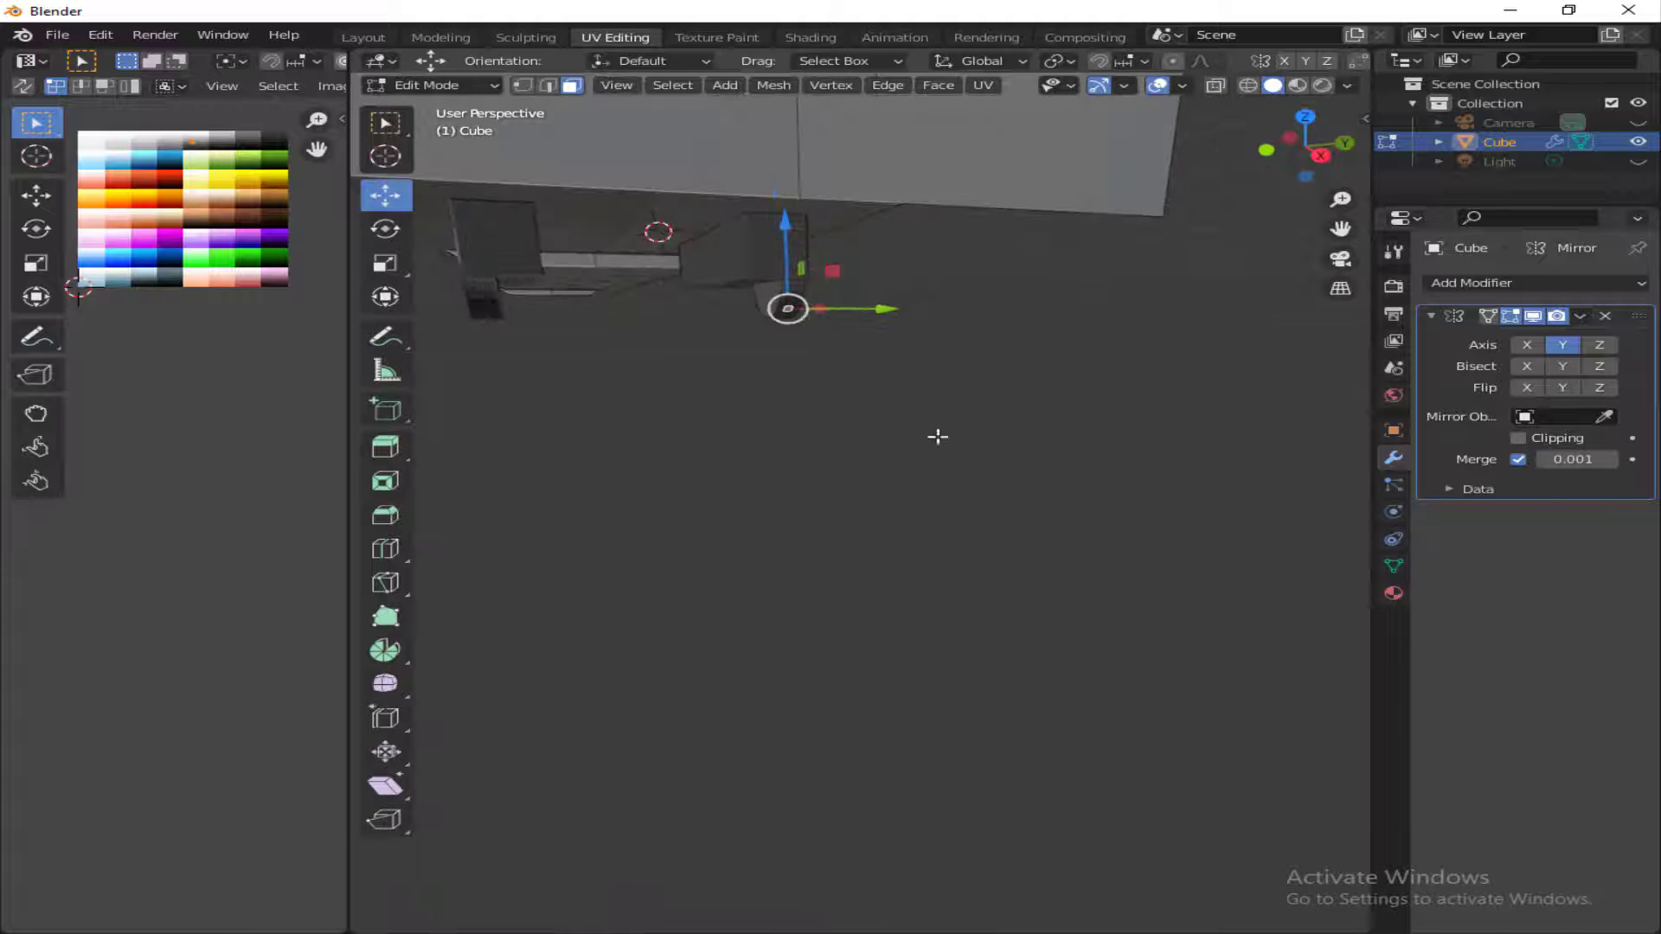
- Select the edge loop around the wheel's rim and shift it along the Y axis
left_click_drag(1314, 154, 1291, 161)
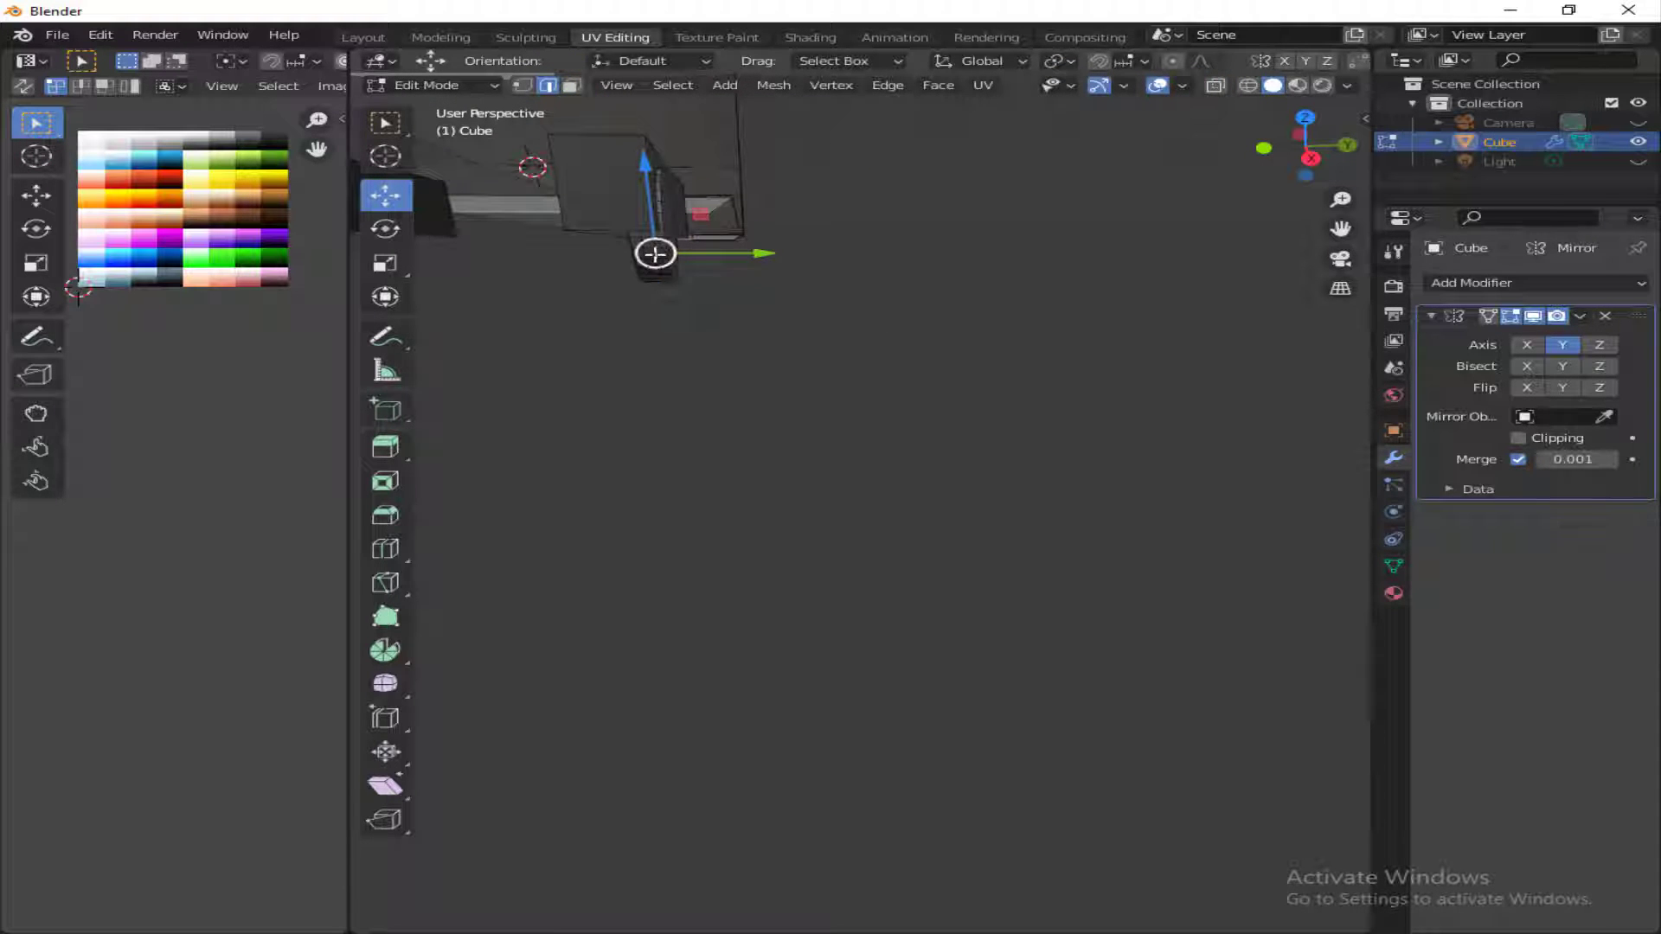
mouse_move(654, 253)
left_mouse_down()
mouse_move(778, 222)
mouse_move(659, 227)
left_mouse_up()
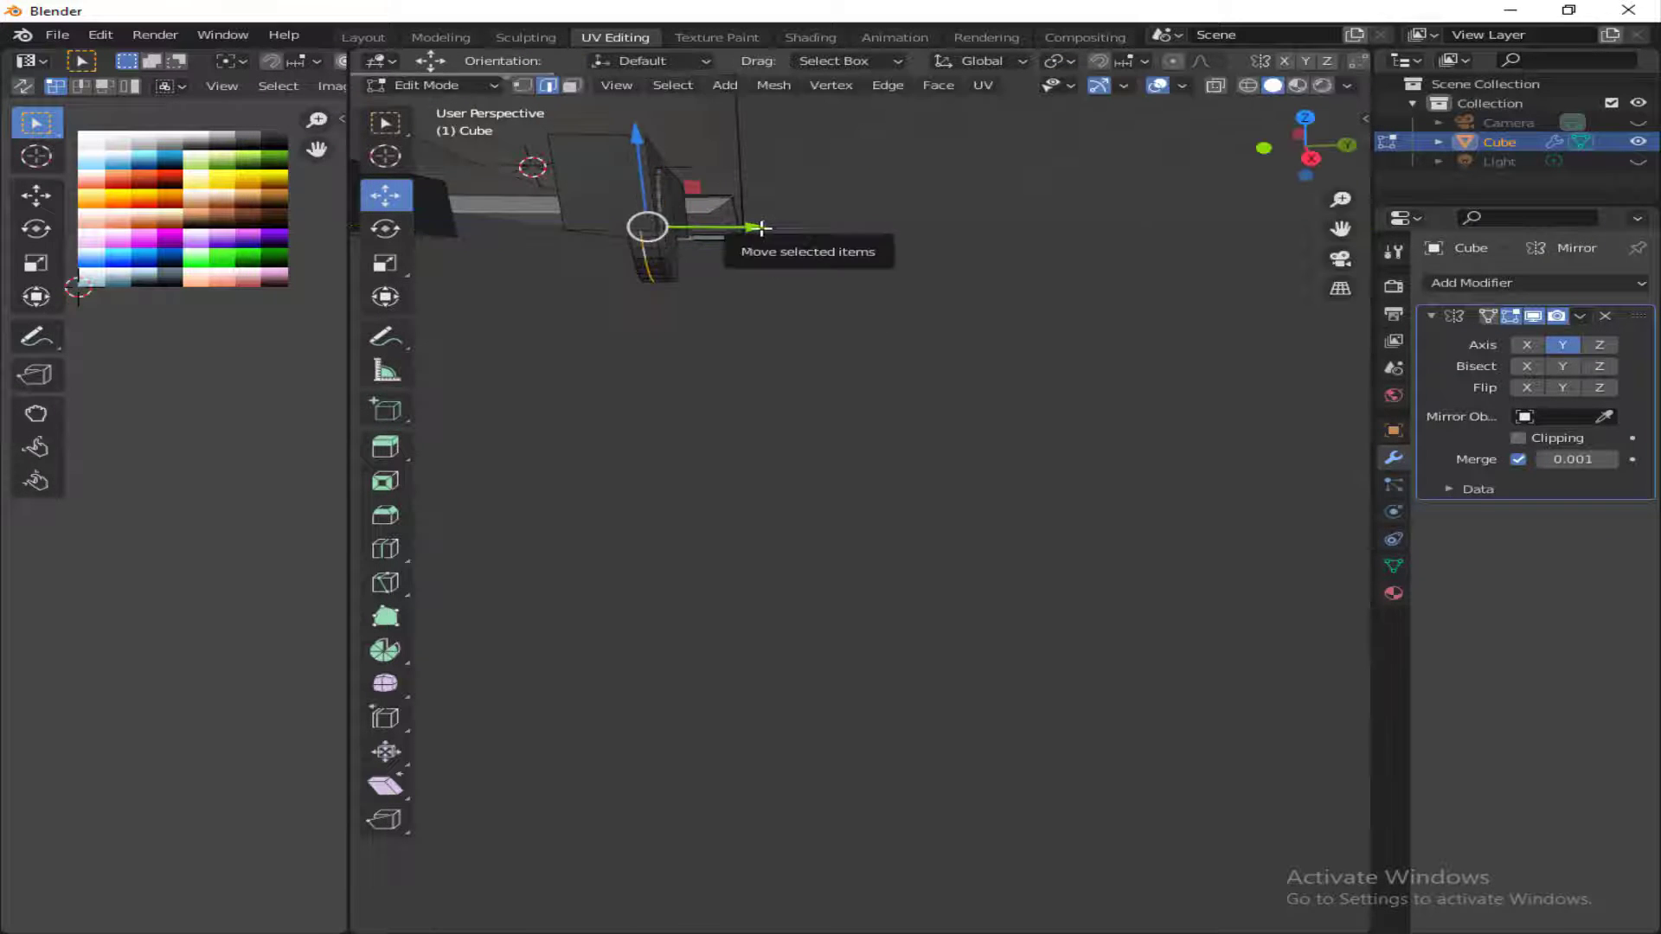
left_click_drag(761, 228, 651, 259)
- Try again to extrude the wheel rim's face loop and resize it
left_click(642, 253, "alt")
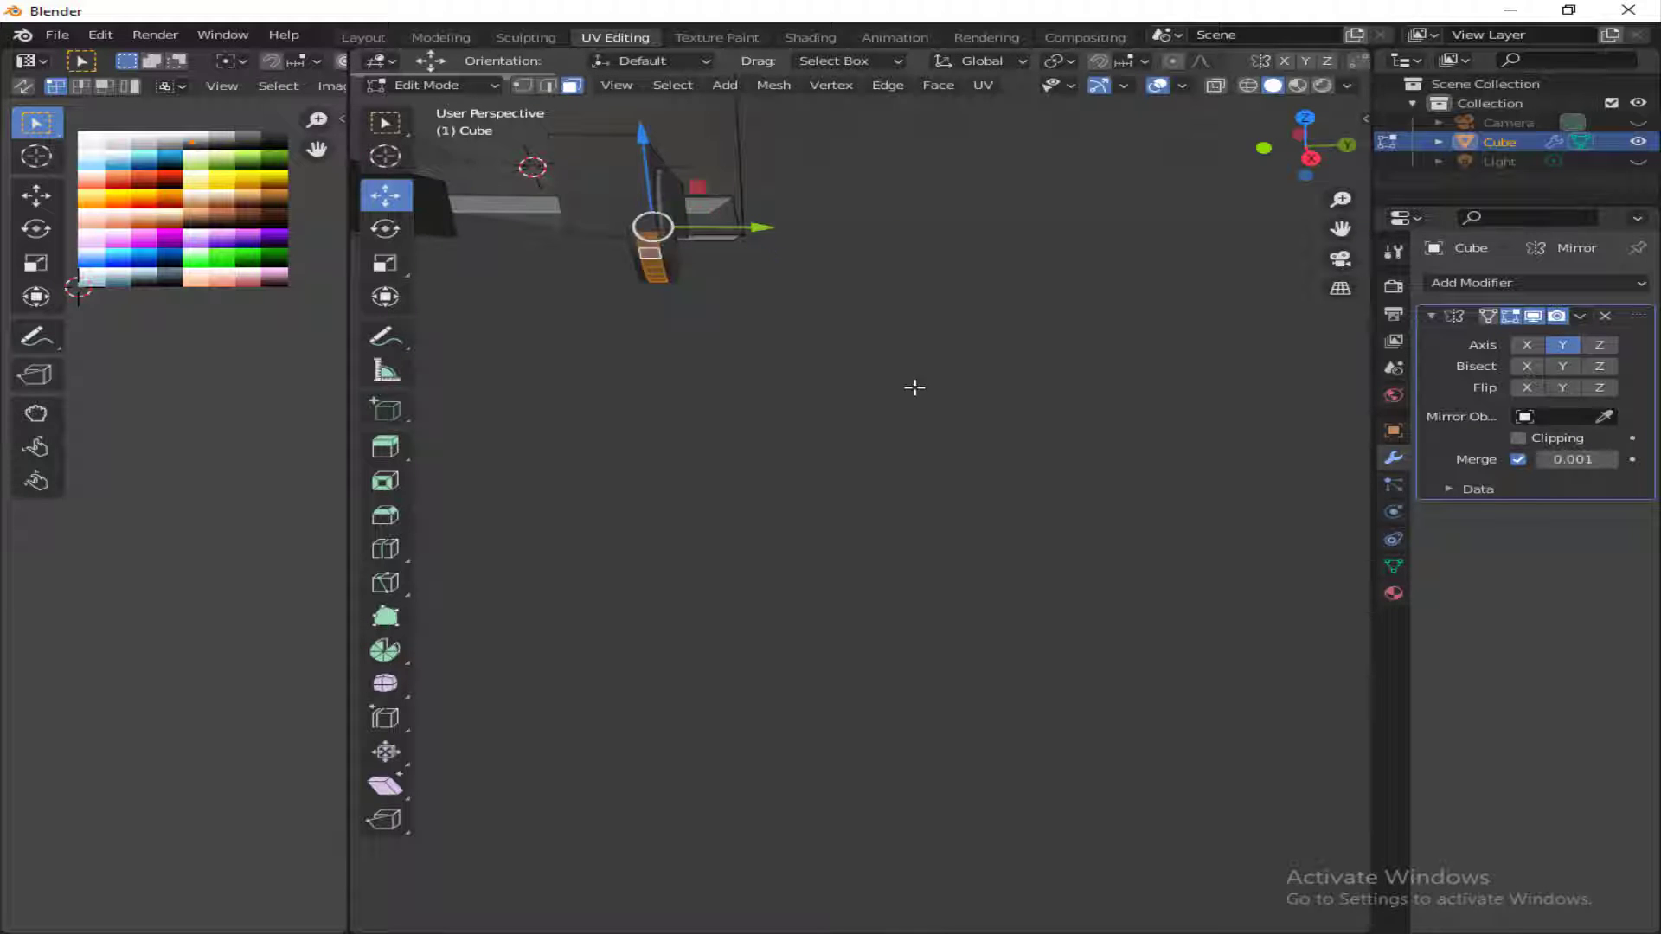
key("e")
left_click(914, 386)
key("s")
left_click(846, 331)
left_click_drag(1297, 143, 1102, 164)
key("ctrl+z")
key("ctrl+z")
key("ctrl+z")
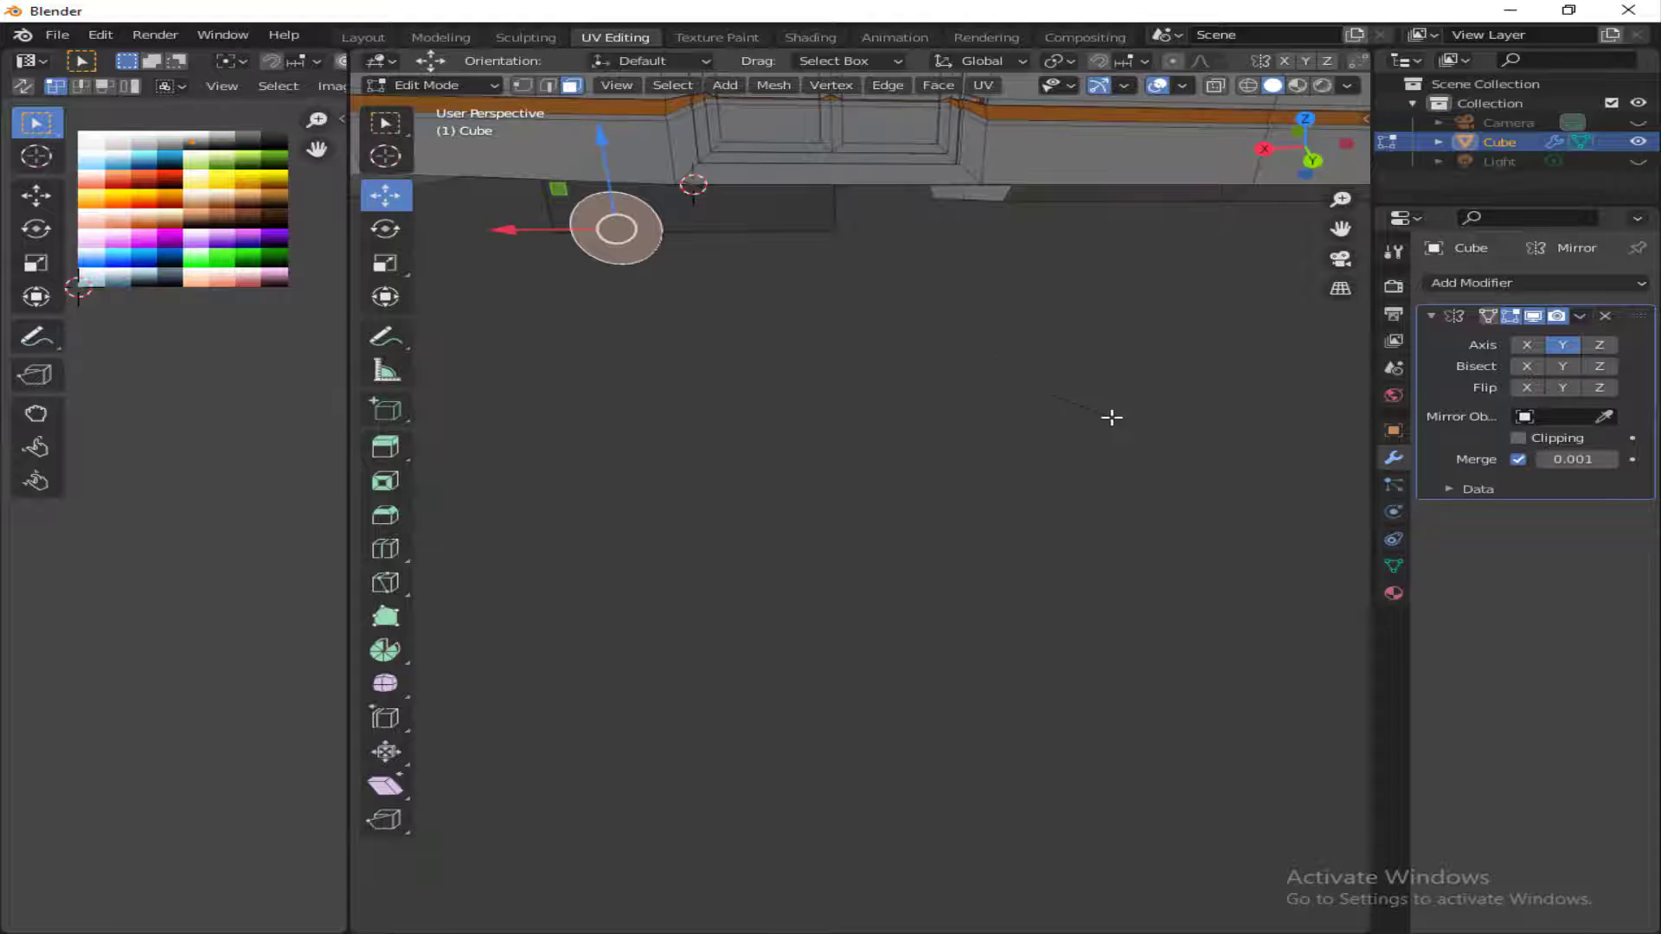
- Inset the wheel's outer round face and extrude the inner face
key("i")
left_click(1259, 459)
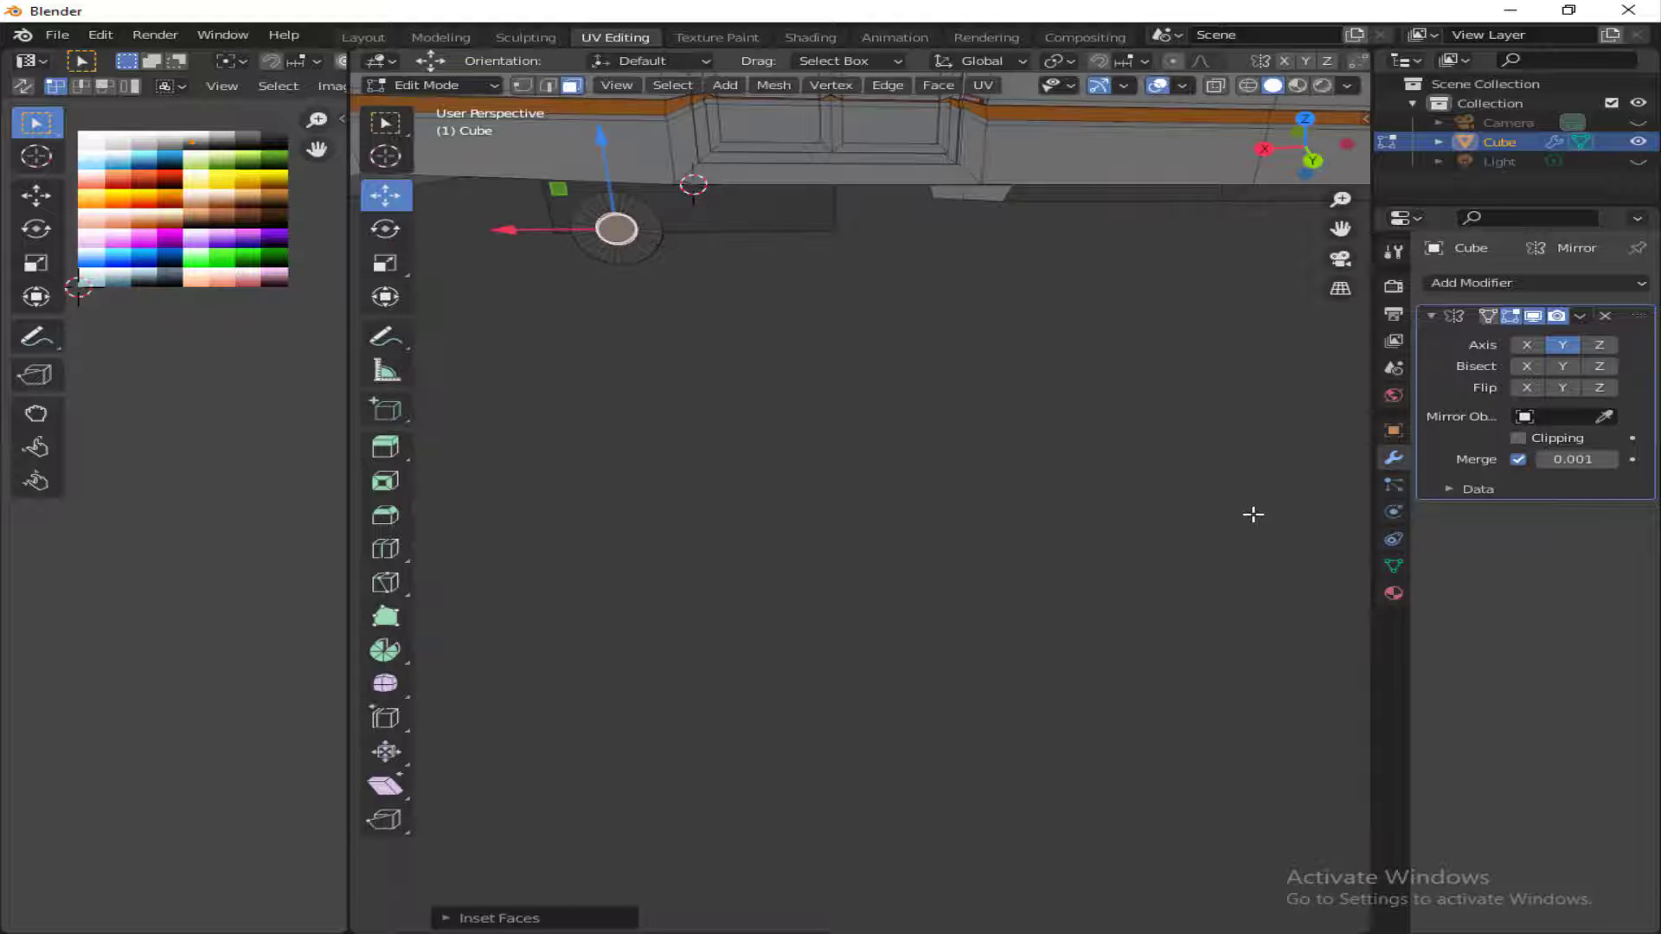
key("e")
left_click(1168, 607)
- Inset the wheel's hub face again and extrude the resulting centre
key("i")
left_click(1162, 596)
left_click_drag(1308, 147, 1198, 149)
key("e")
left_click(1026, 278)
left_click(1026, 279)
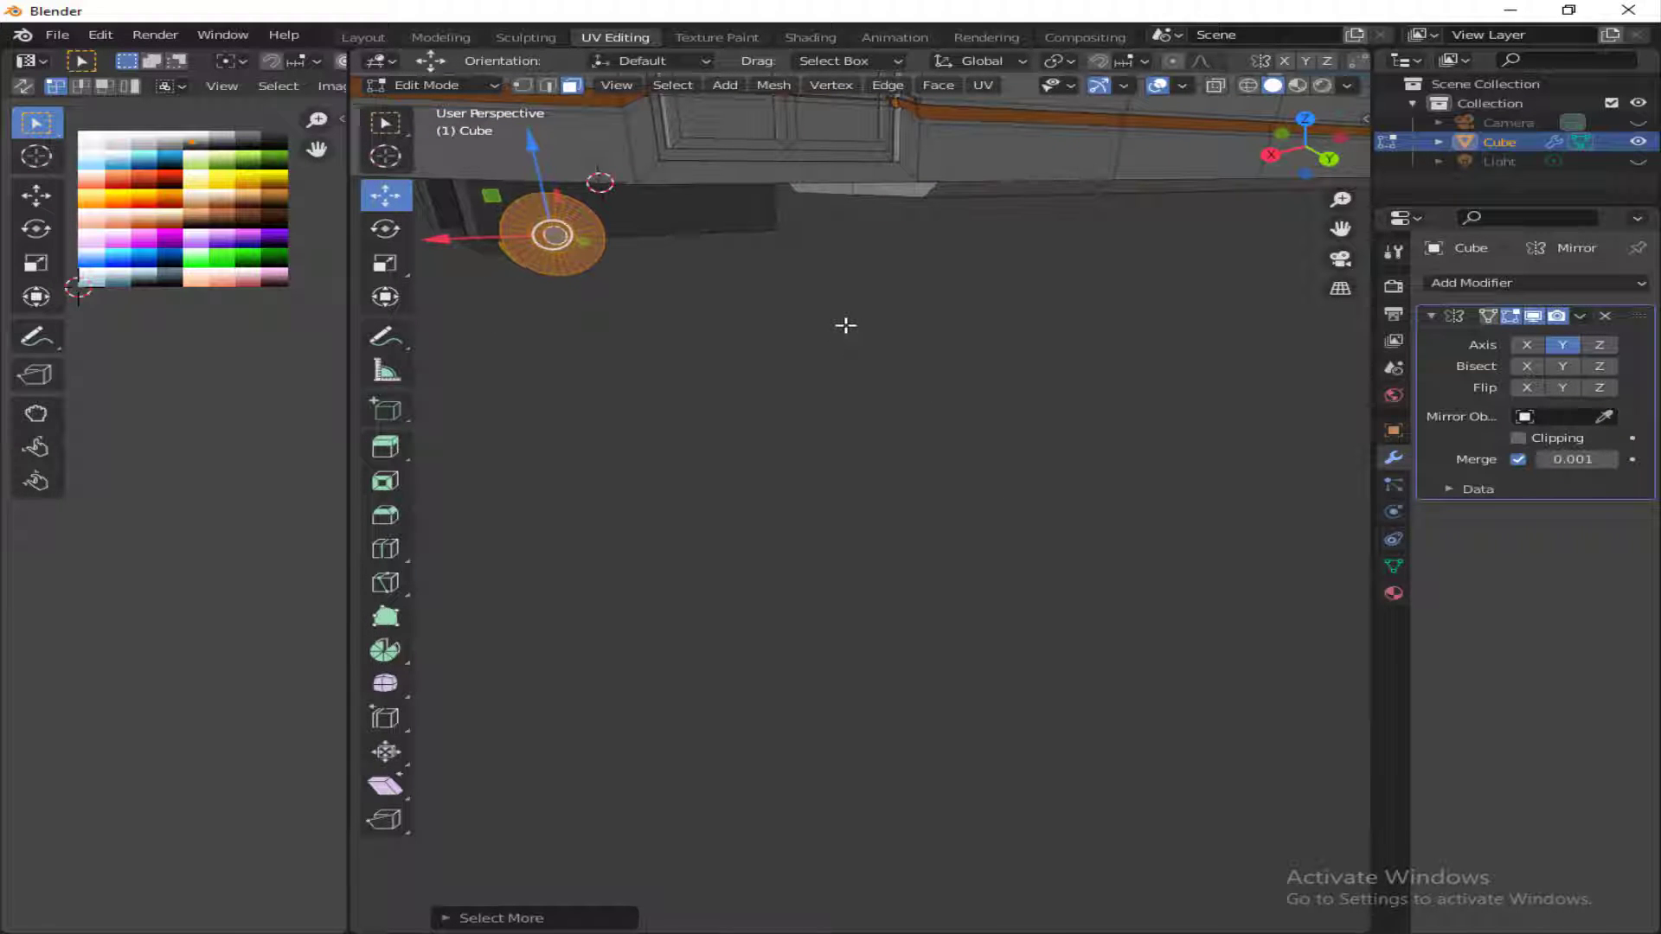
- Place the wheel side's UVs on a grey palette swatch and the hub face's UVs on a neighbouring grey one
left_click(201, 148)
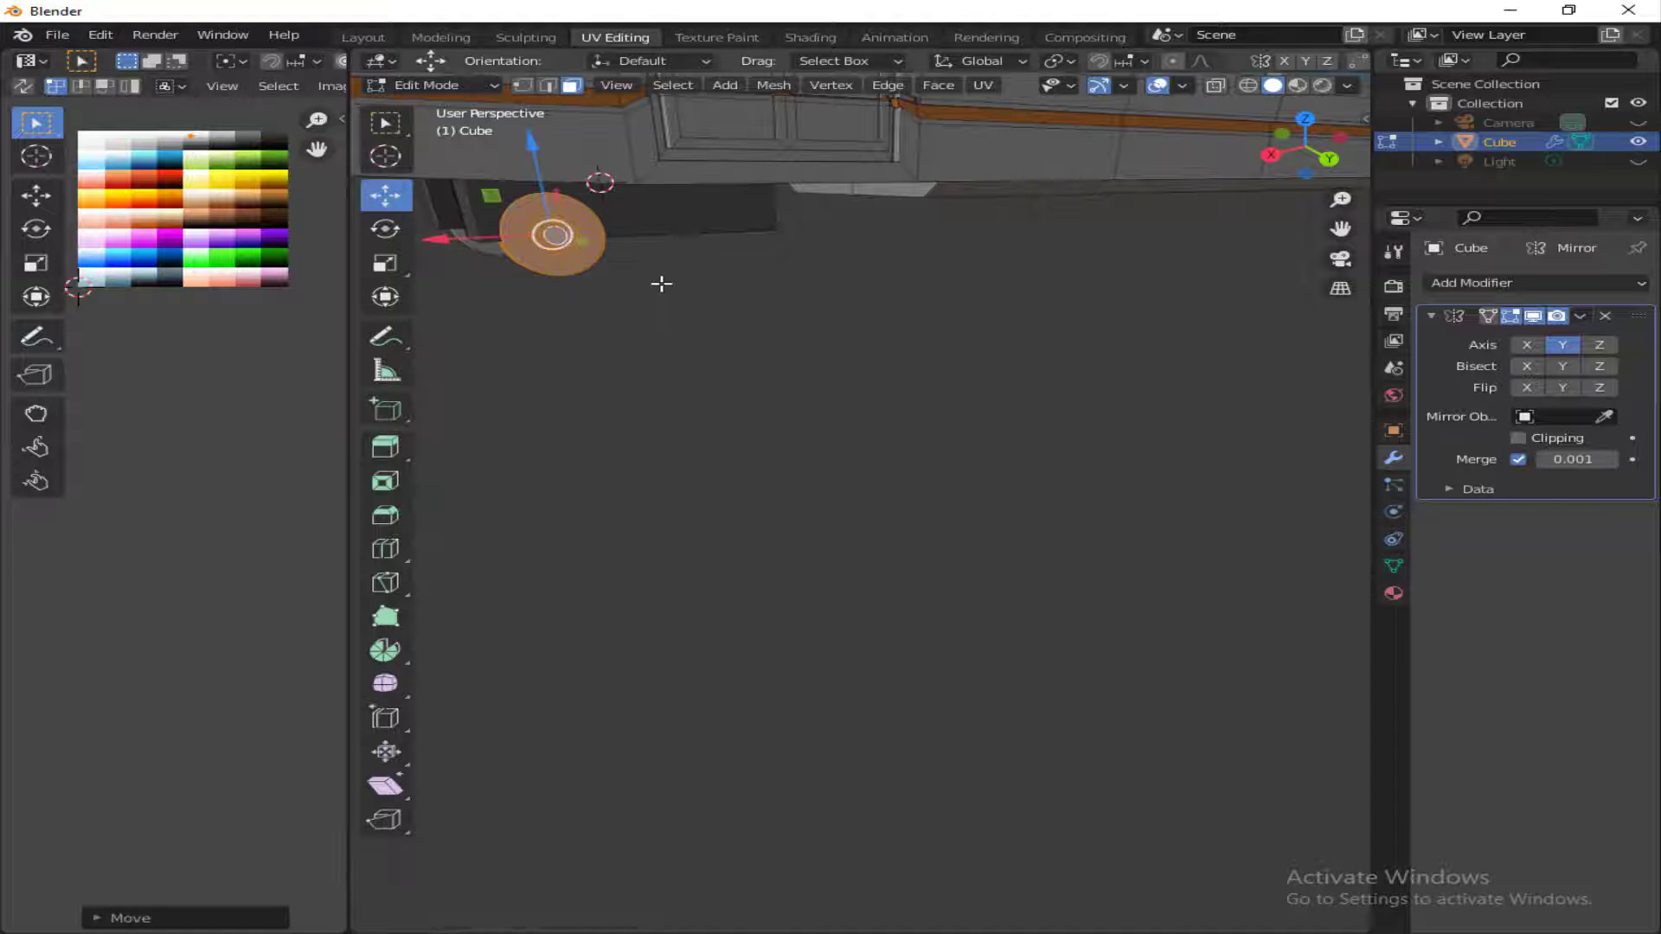
key("ctrl+KP_Subtract")
left_click(556, 237)
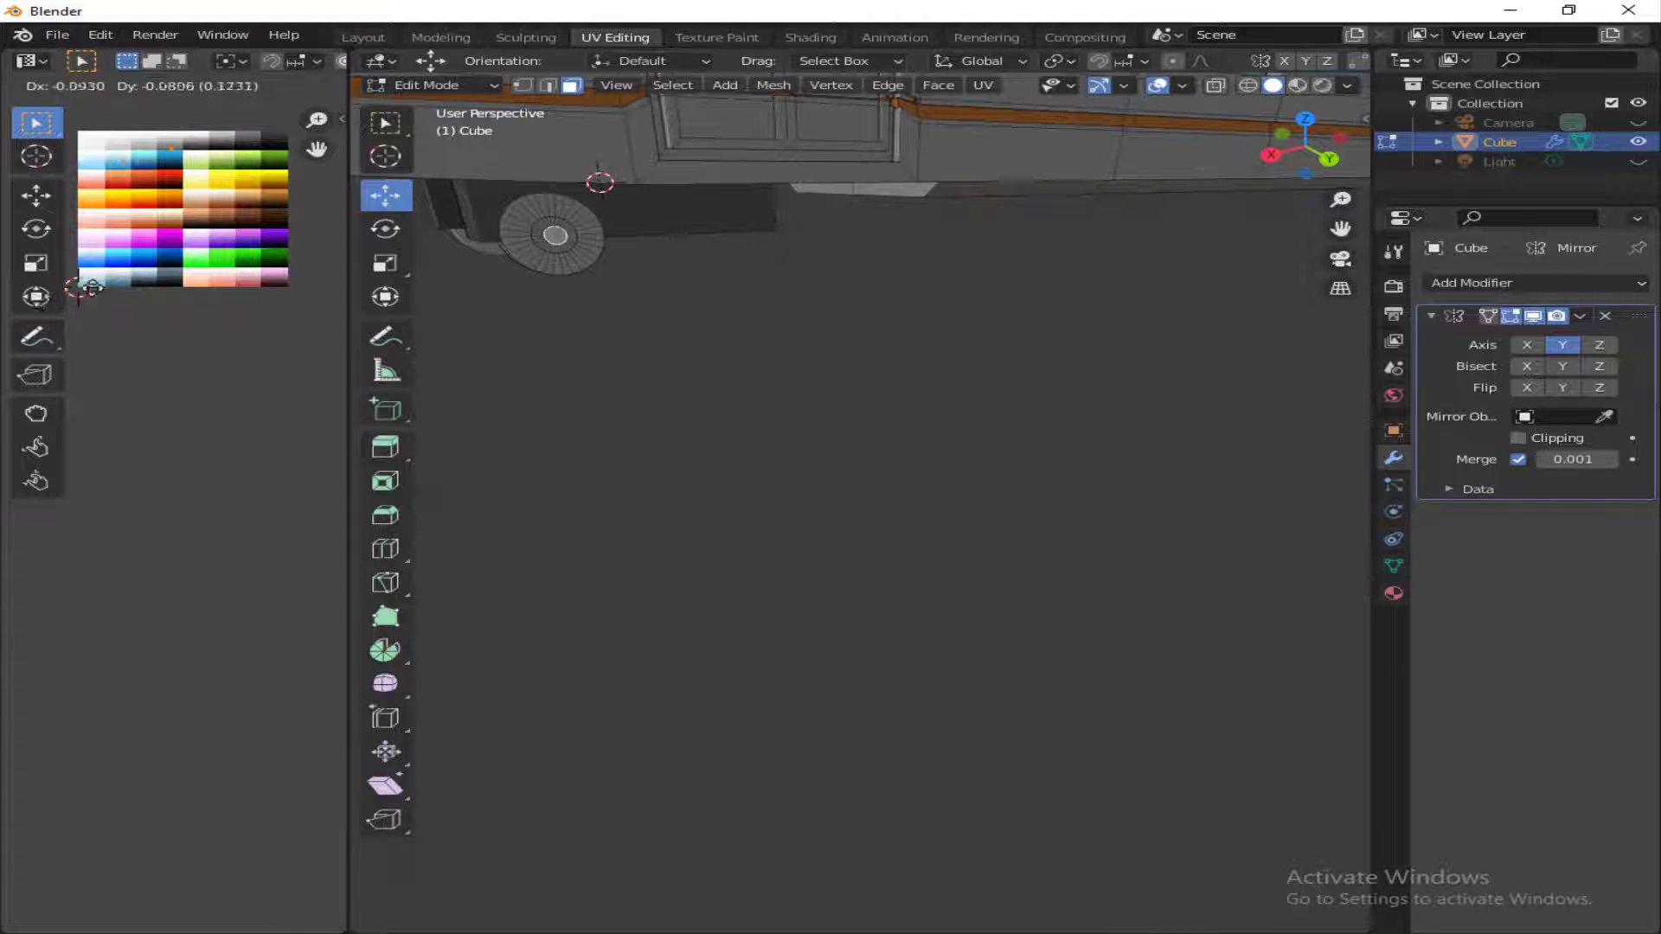
left_click(91, 287)
- Move the UVs of the ring around the wheel's hub onto a near-black palette swatch
left_click_drag(466, 192, 670, 295)
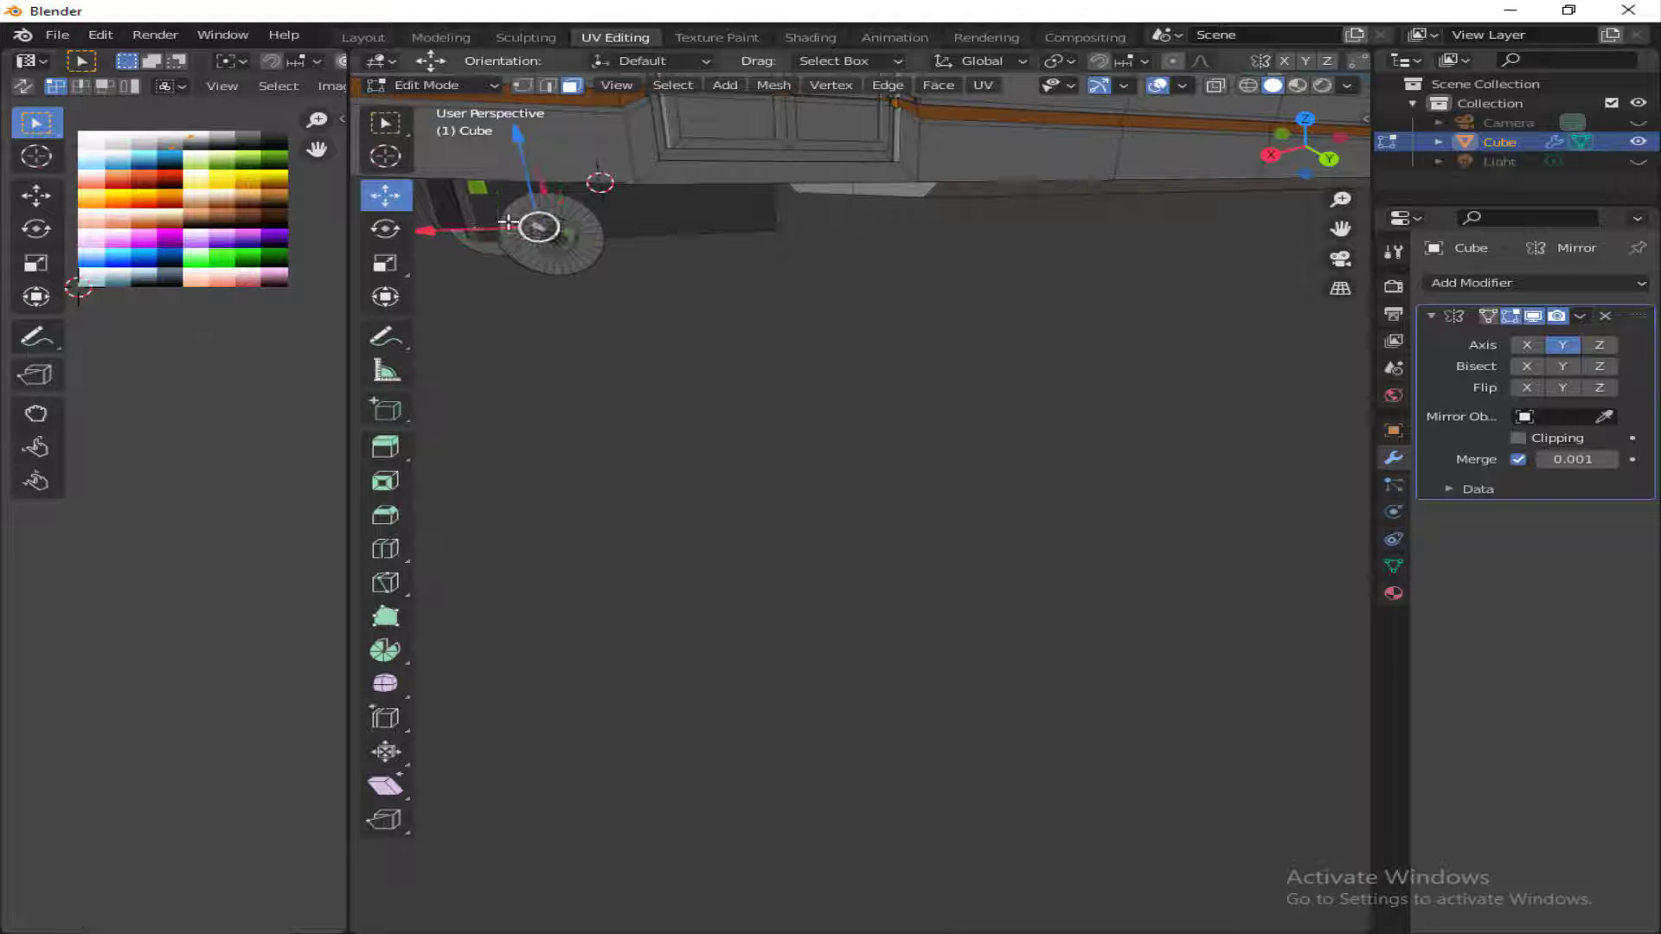
left_click(173, 176)
left_click(637, 393)
- Shift the end faces of the underbody block beneath the front door along the train's length
scroll(638, 393, "up", 1)
middle_click_drag(1361, 175, 519, 234)
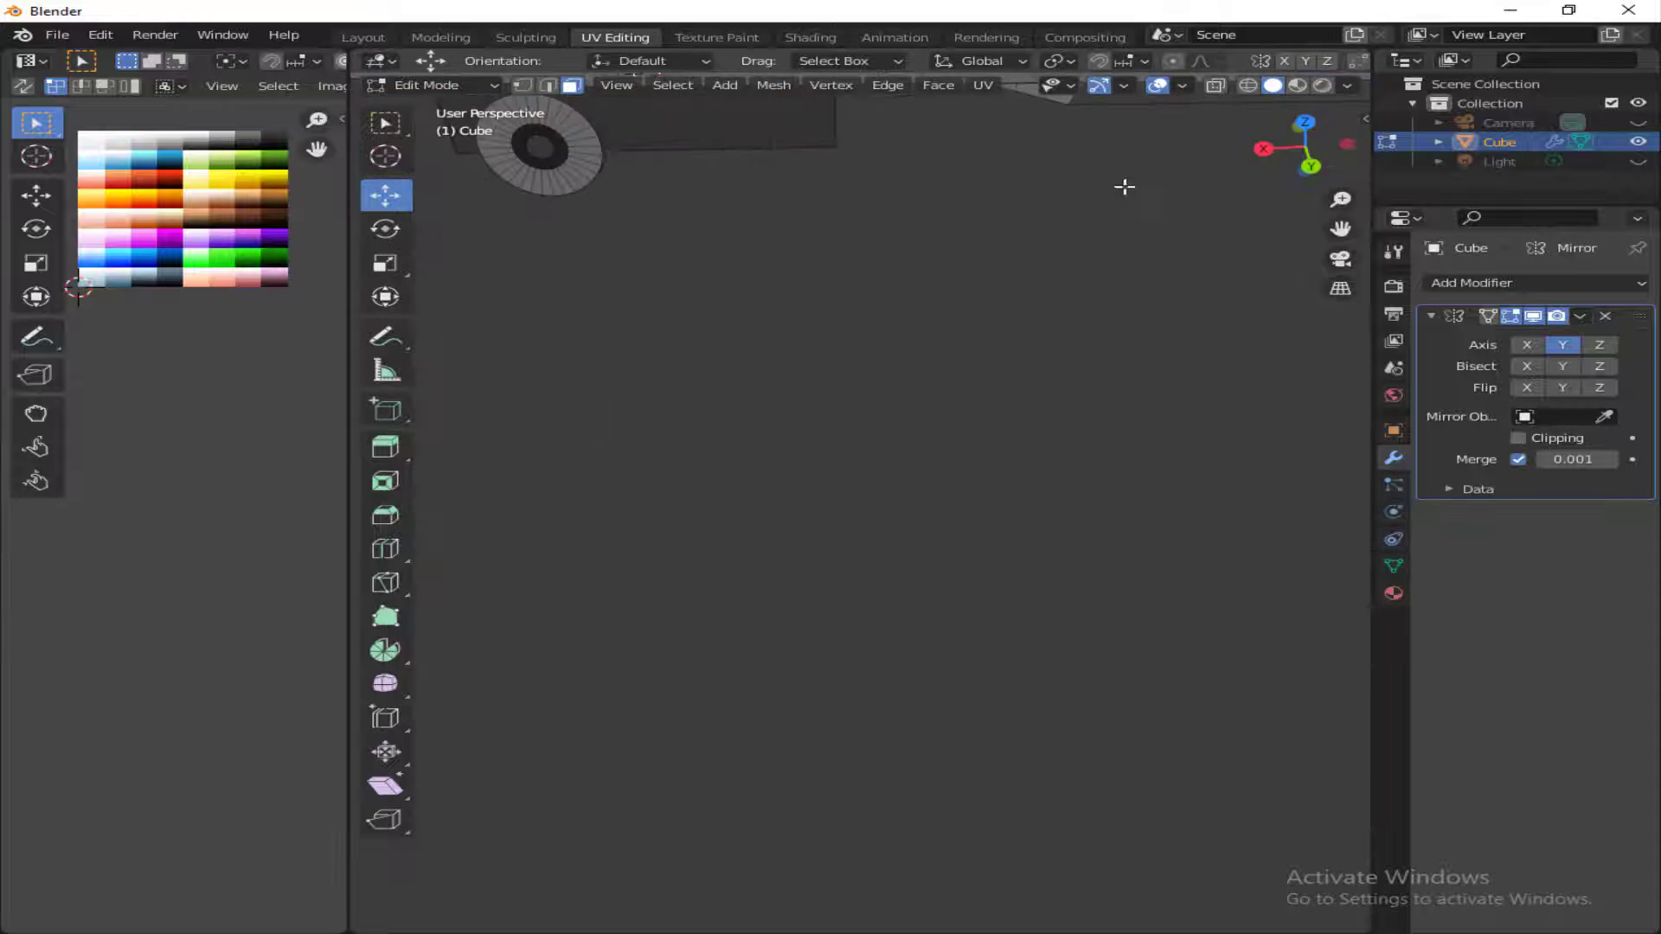
scroll(1124, 187, "down", 5)
middle_click_drag(1081, 233, 969, 208)
left_click(933, 316)
left_click_drag(847, 298, 906, 303)
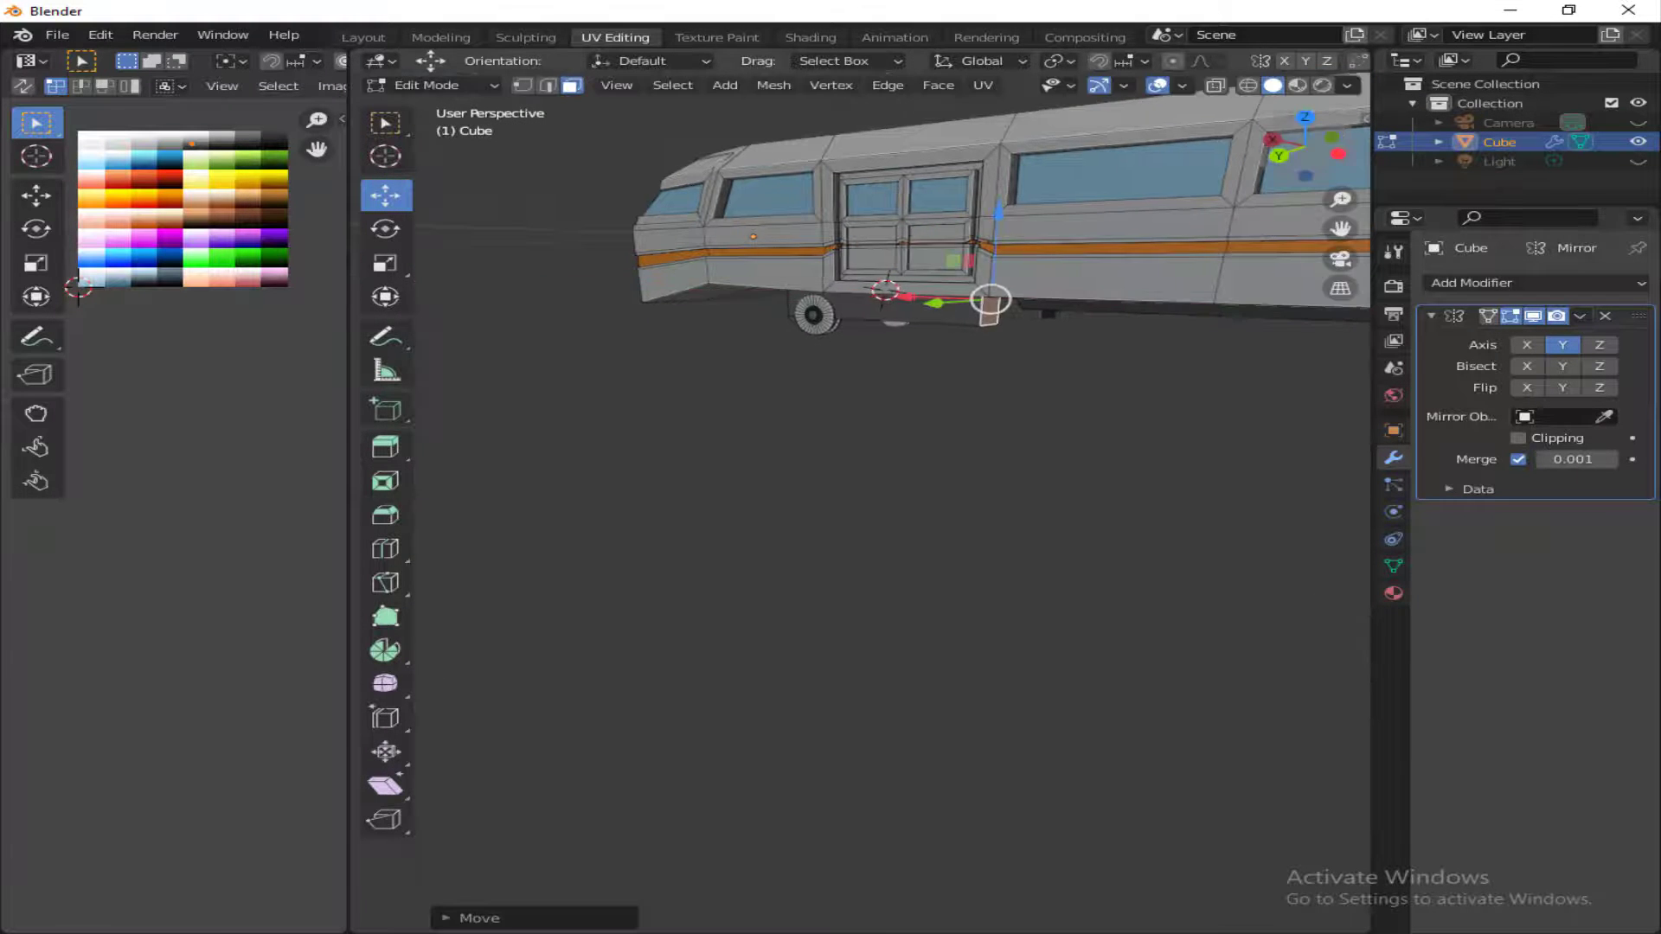
left_click_drag(1307, 148, 1262, 149)
left_click(815, 290)
left_click_drag(832, 294, 860, 293)
- Duplicate the whole wheel and place the copy directly behind the original along X
left_click_drag(1306, 148, 1260, 185)
left_click(679, 335)
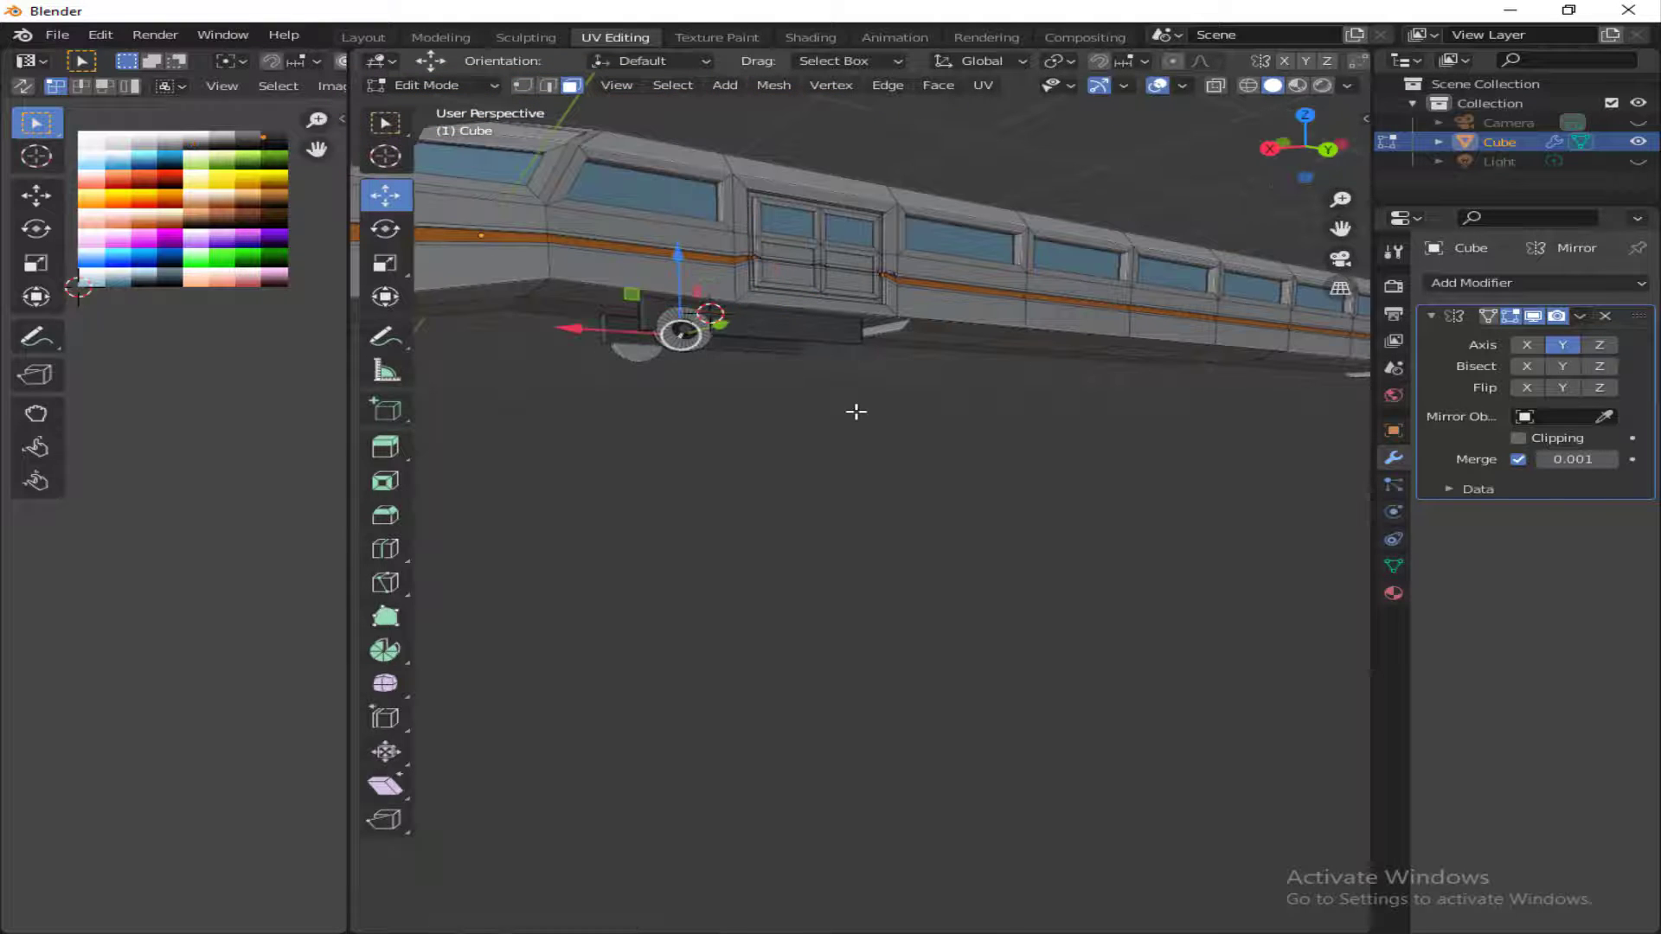
key("shift+d")
left_click(915, 415)
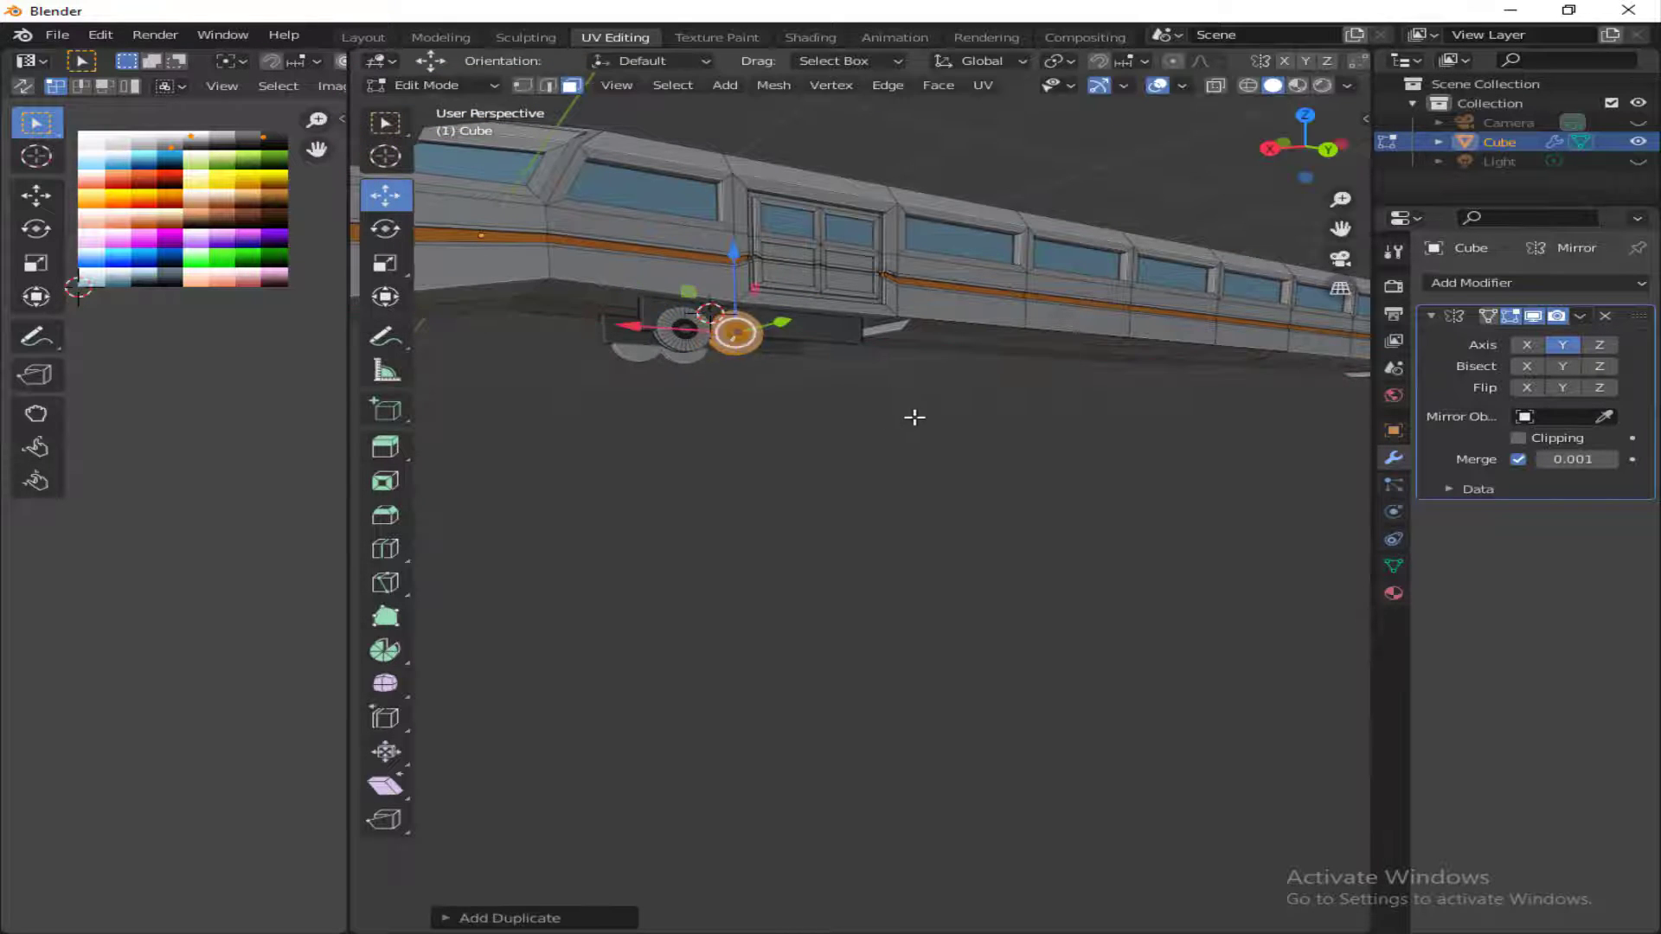
middle_click_drag(915, 415, 1173, 216)
left_click_drag(679, 325, 688, 326)
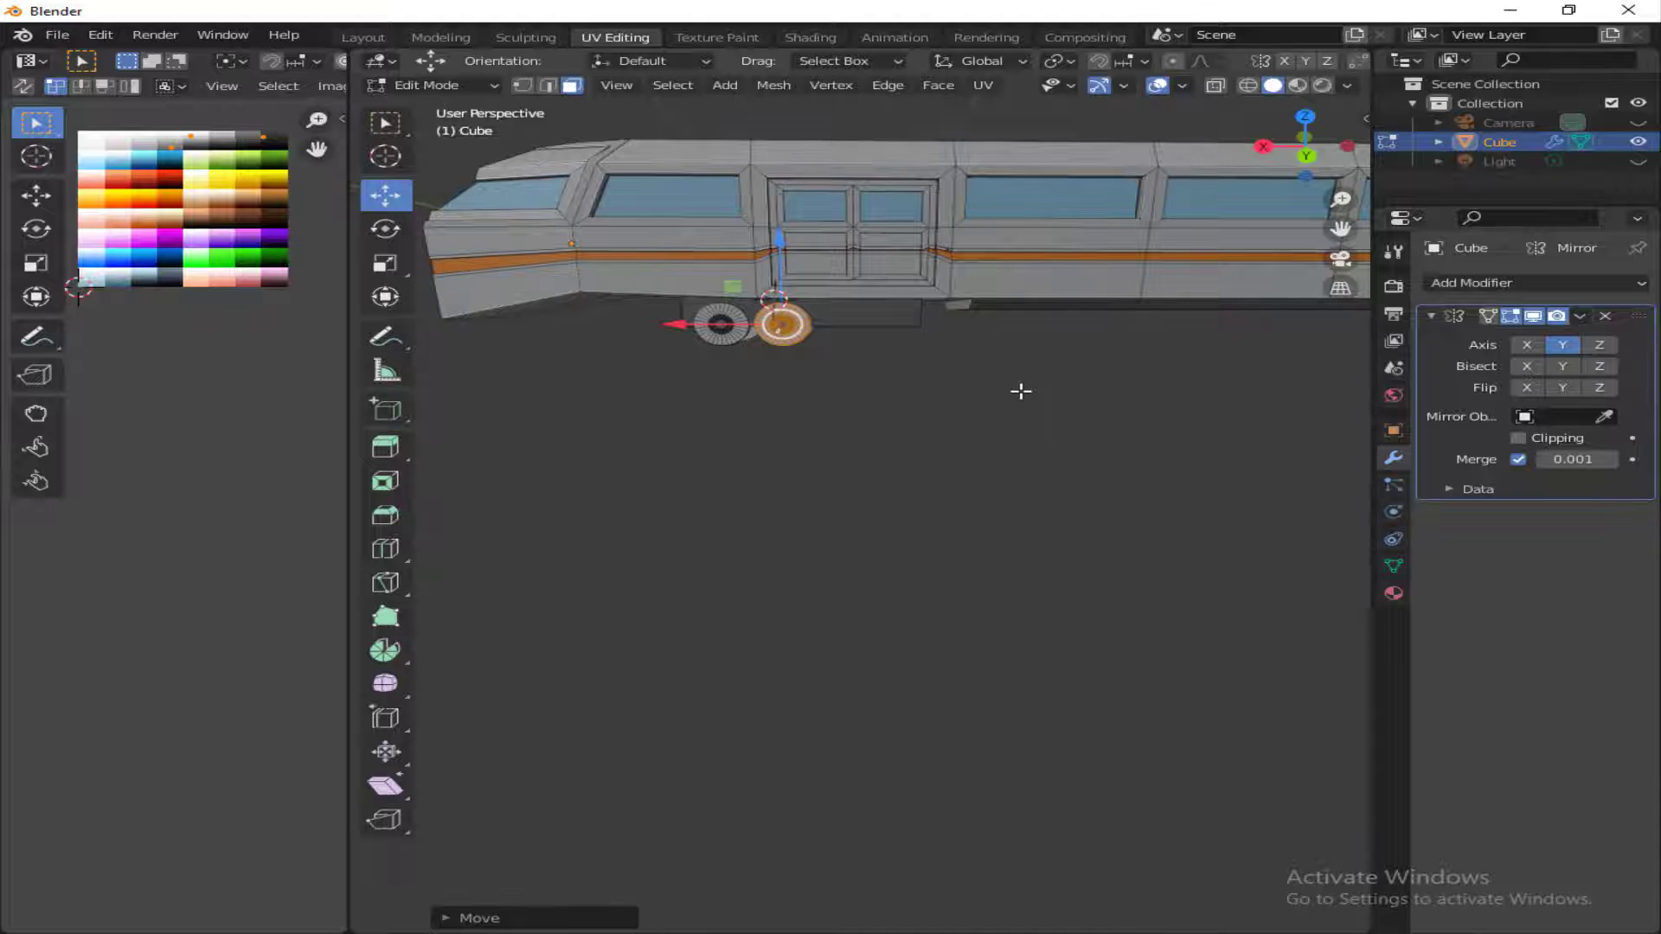
- Duplicate the wheel twice more to complete a row of four beneath the front door
key("g")
left_click(1090, 391)
key("shift+d")
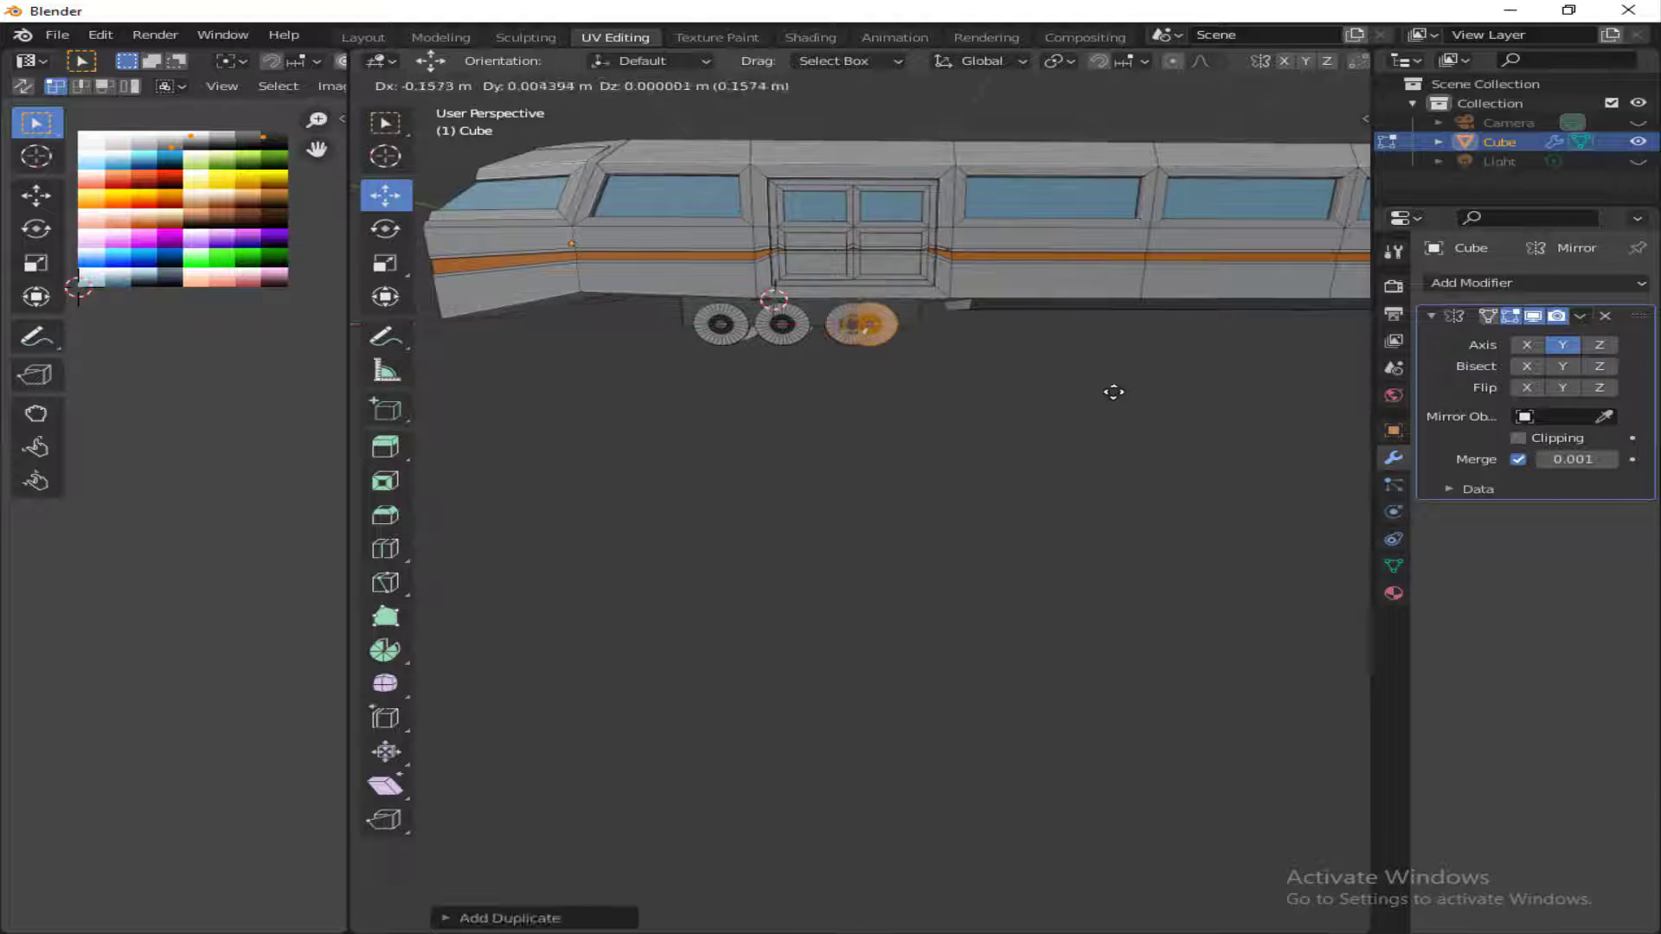
left_click(1146, 392)
- Select all four wheels and shift them slightly toward the train's front along X
left_click_drag(1305, 154, 1366, 149)
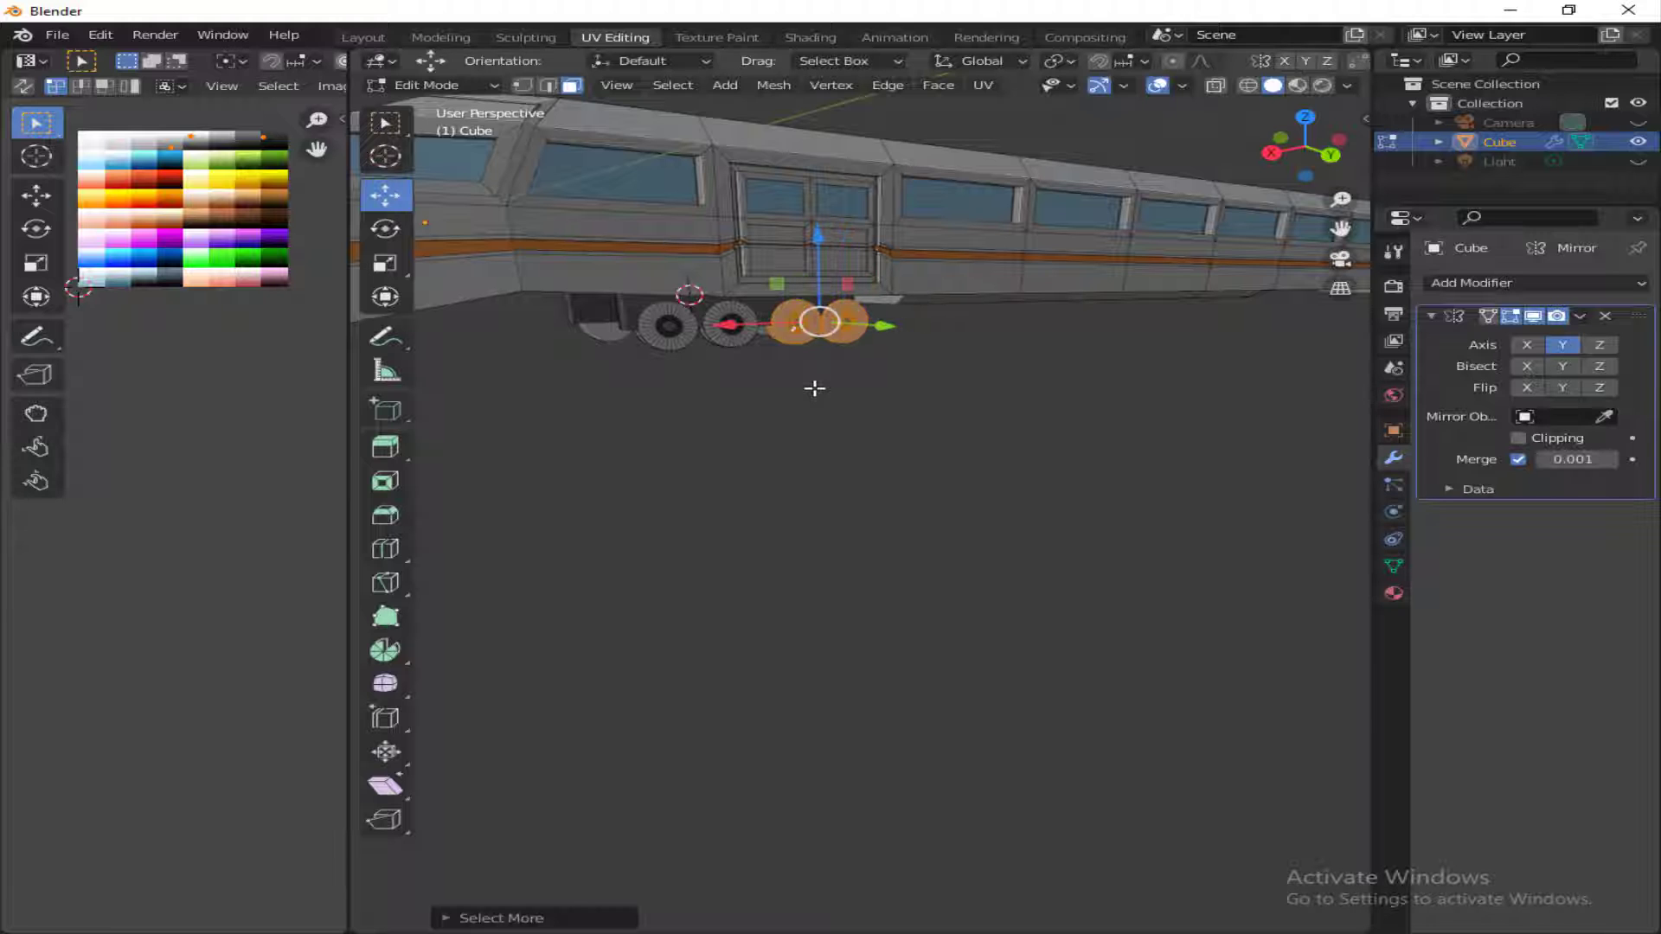
left_click_drag(1308, 164, 1228, 165)
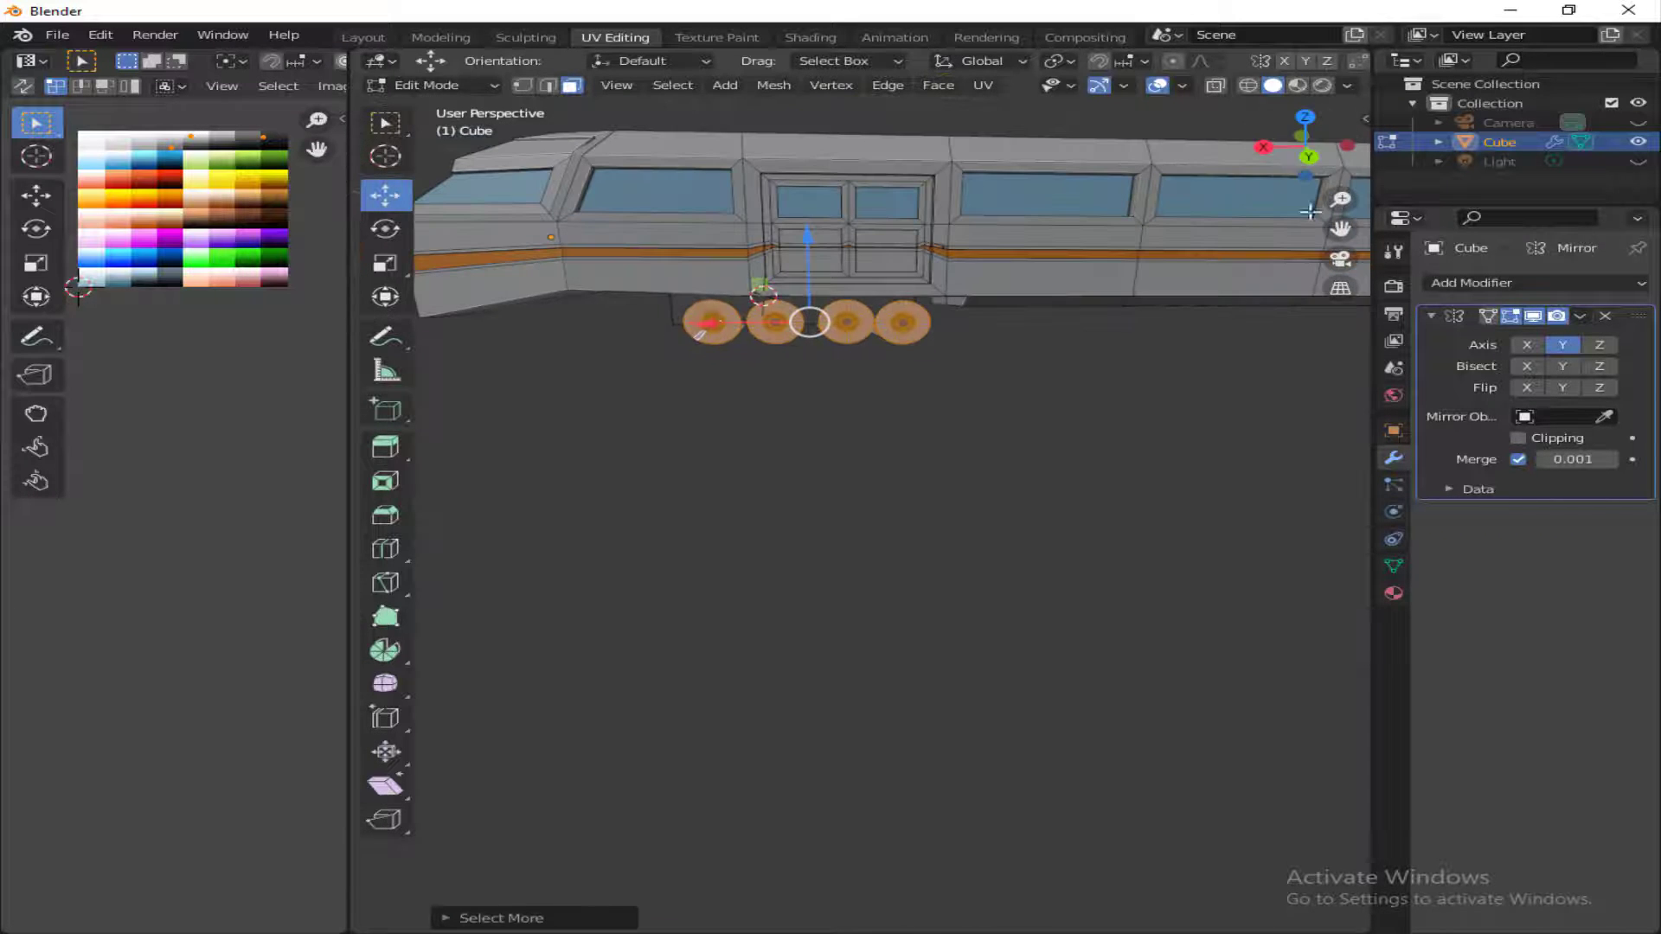
left_click_drag(707, 323, 695, 324)
mouse_move(1308, 155)
left_mouse_down()
mouse_move(1361, 156)
mouse_move(1318, 158)
left_mouse_up()
left_click_drag(692, 319, 695, 320)
- Add the underbody block to the wheel selection and duplicate the whole front wheel set
left_click(800, 366)
middle_click_drag(759, 327, 701, 339)
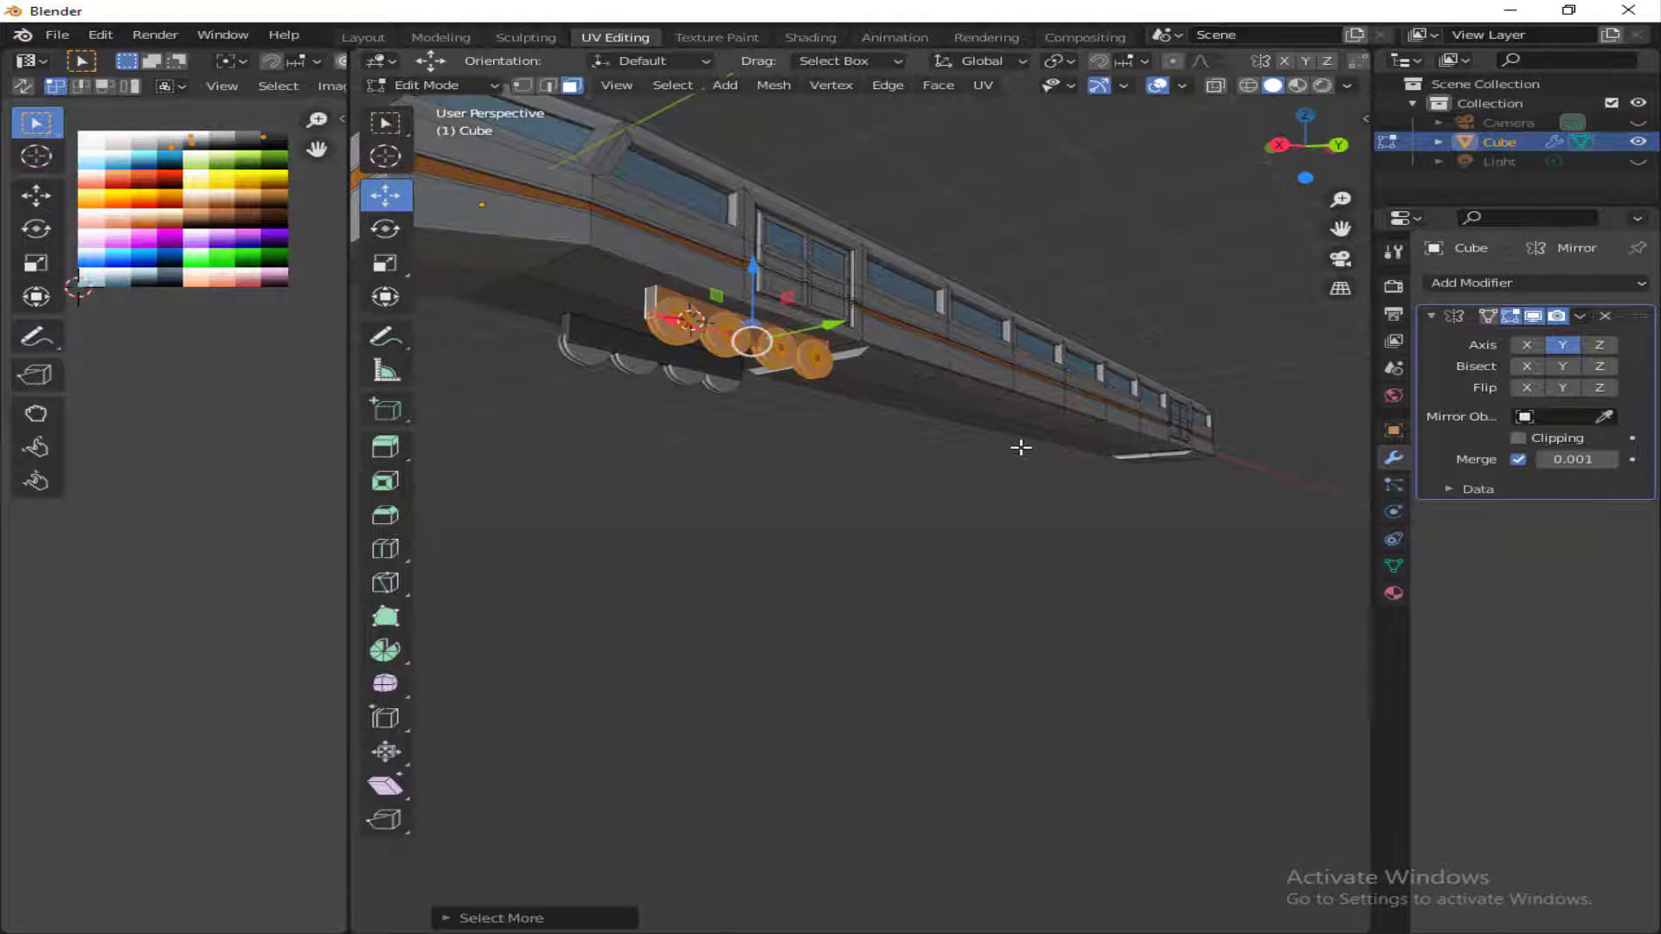
key("shift+d")
left_click(1231, 470)
left_click_drag(1278, 157, 1215, 188)
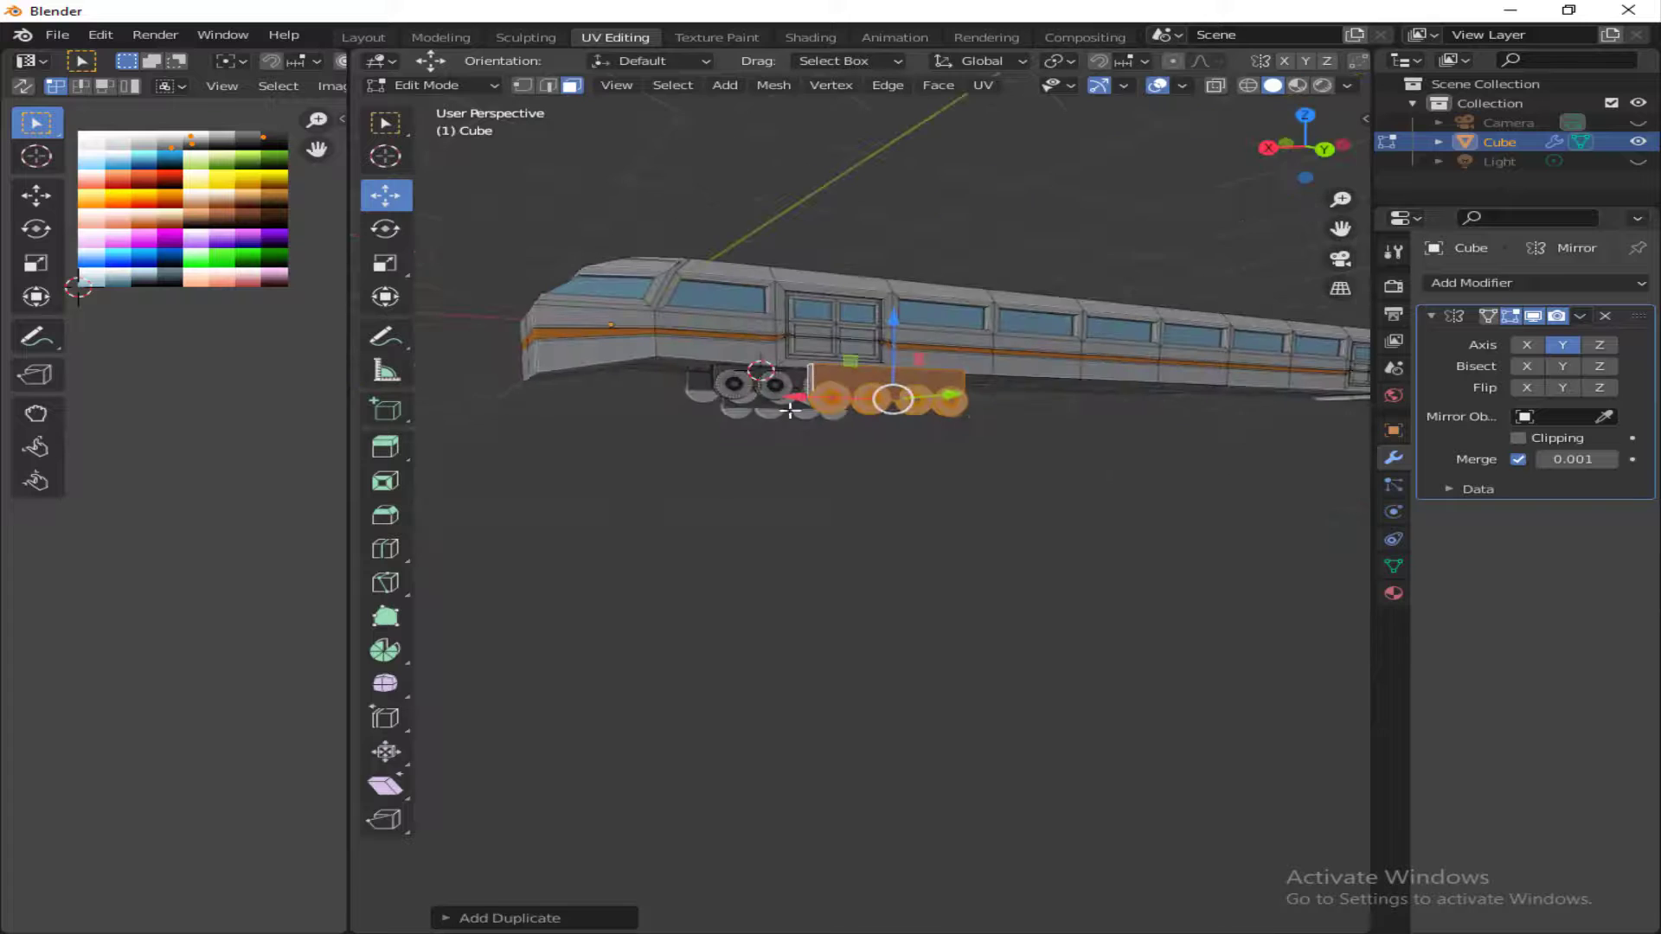
- Move the duplicated wheel set about 10.48 m along X to the train's rear
left_click_drag(803, 395, 945, 400)
scroll(828, 236, "down", 2)
left_click_drag(1314, 143, 1258, 142)
scroll(1038, 345, "down", 3)
left_click_drag(852, 462, 1205, 471)
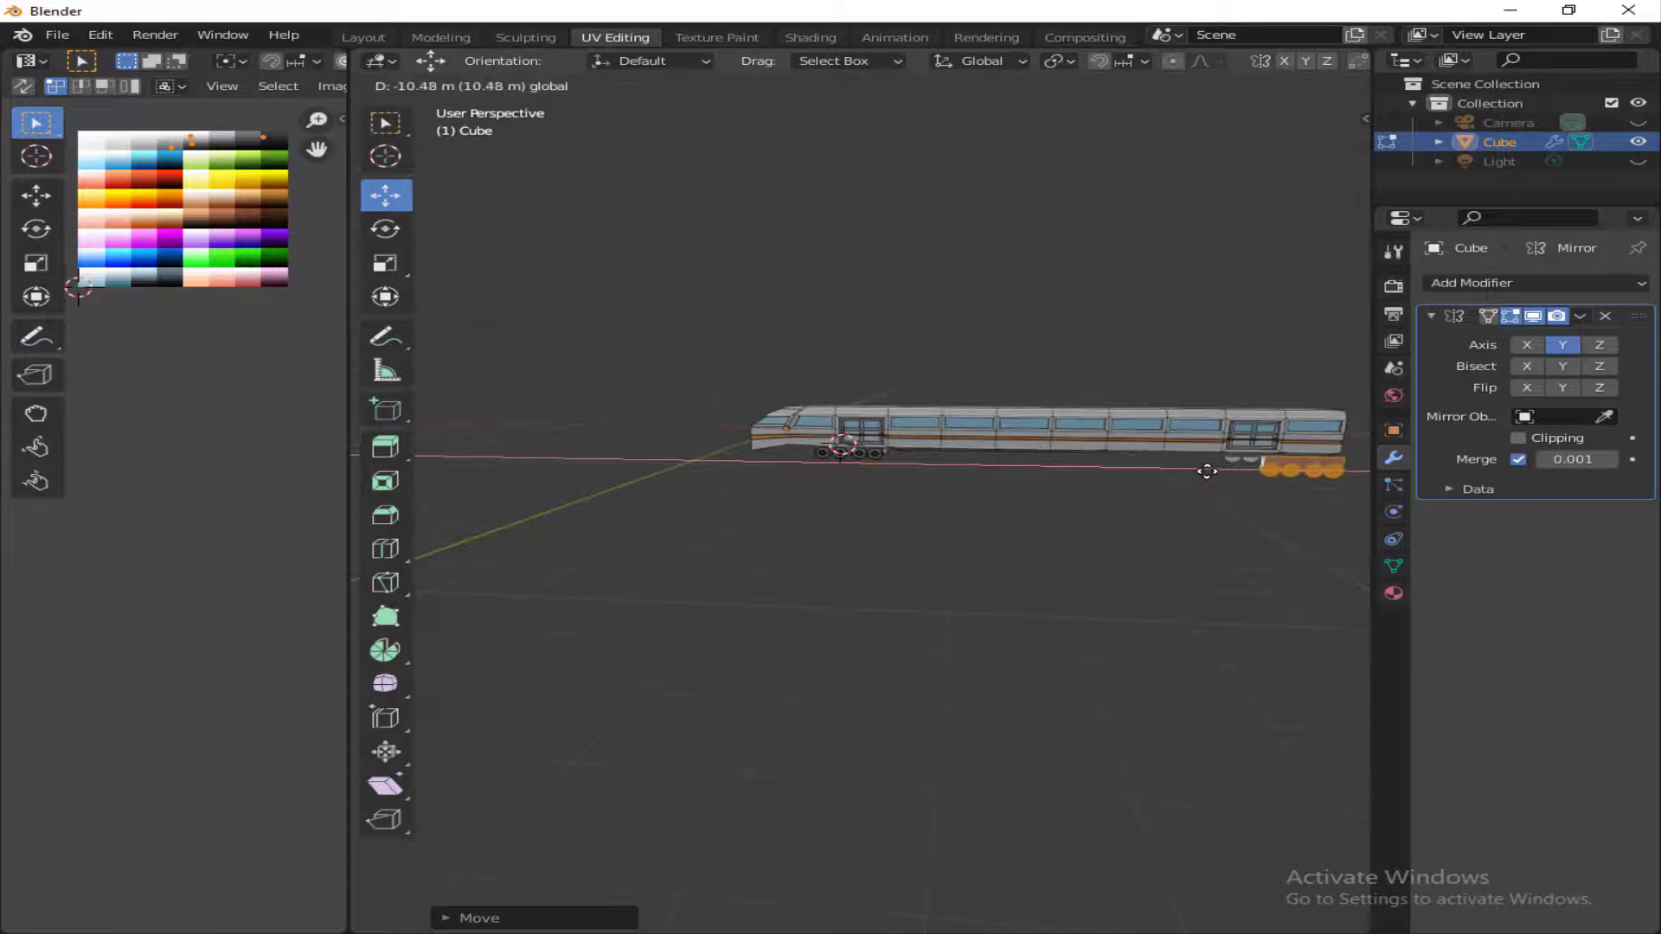
- Switch to the Layout workspace and open the train in Edit Mode
left_click_drag(1280, 147, 1297, 108)
scroll(1254, 346, "up", 2)
key("Tab")
key("Tab")
left_click(372, 39)
left_click(78, 86)
left_click(83, 129)
- Shift the rear wheel set slightly along X and raise it a little along Z
left_click_drag(664, 373, 694, 376)
left_click_drag(1301, 149, 1419, 177)
left_click(1172, 341)
left_click(714, 224)
left_click(663, 218)
left_click_drag(1032, 261, 1032, 252)
left_click_drag(1302, 149, 1428, 121)
- Try to inset two underside faces beneath the train's front and extrude them
left_click(610, 246)
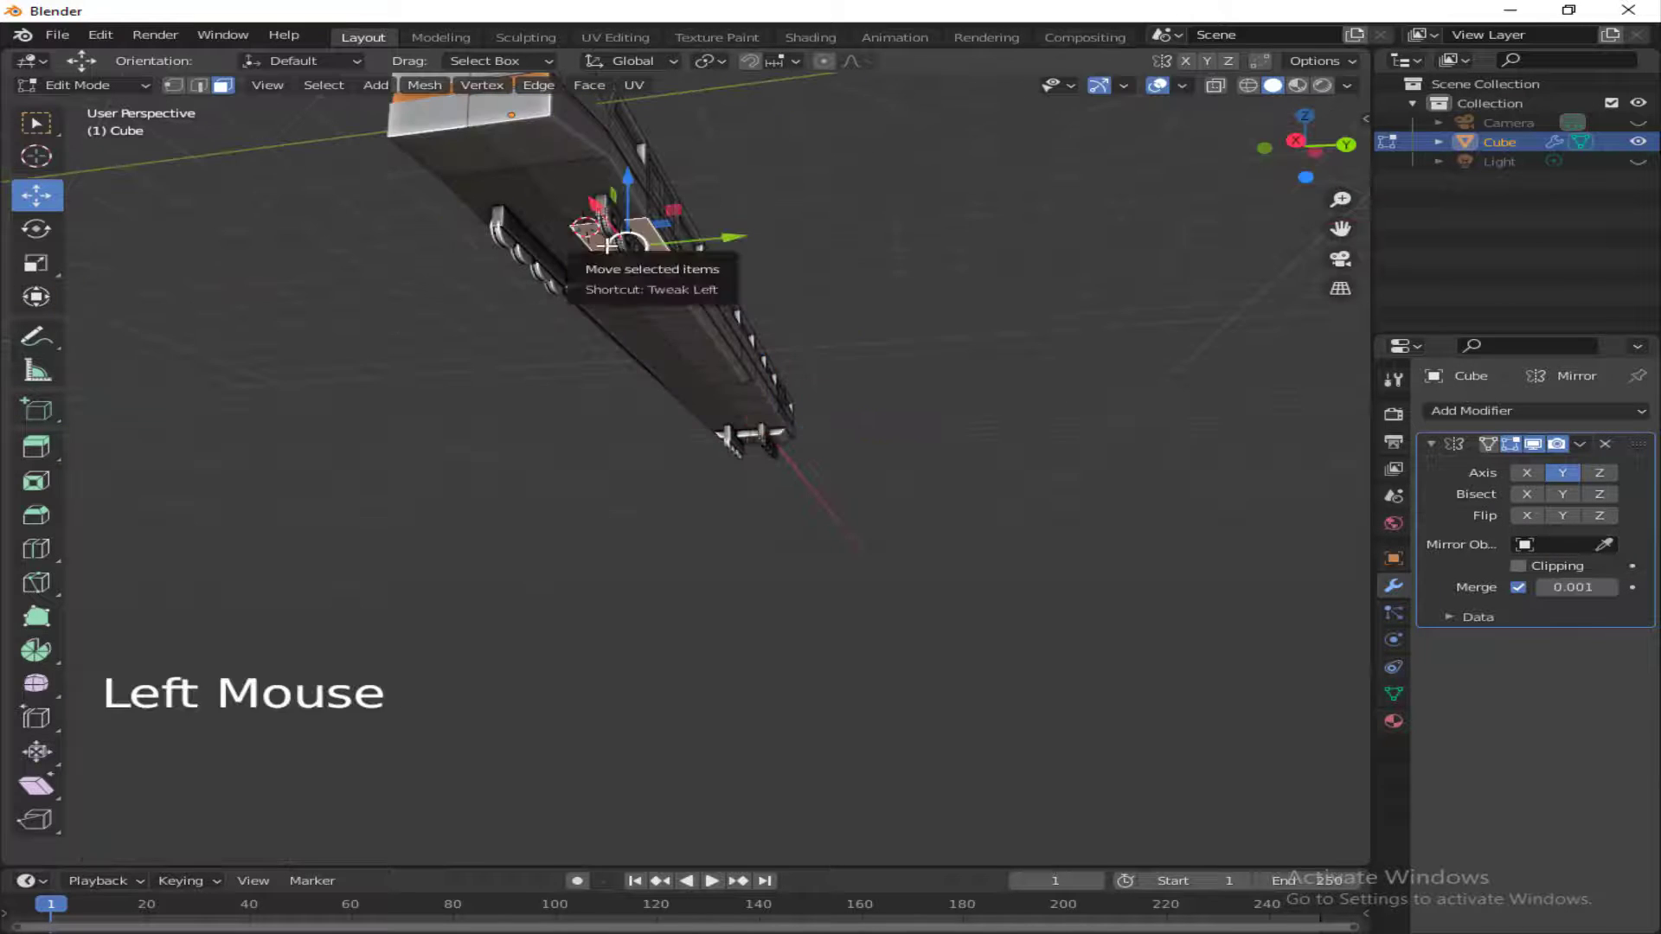
left_click(593, 246)
left_click(635, 251, "shift")
key("i")
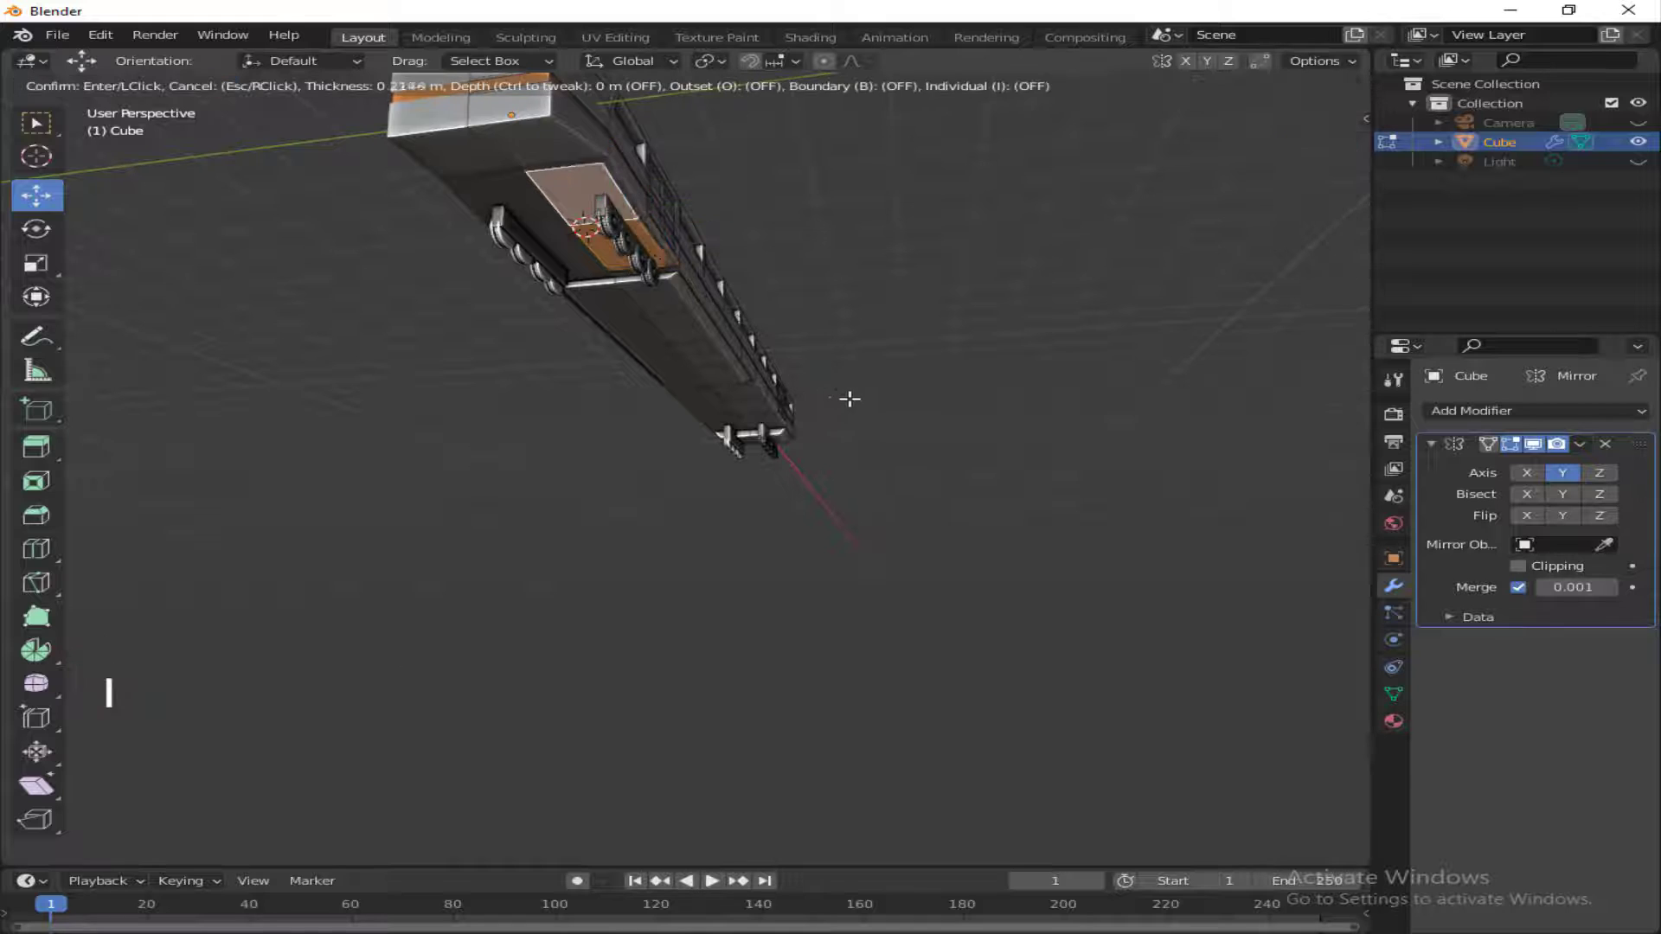
left_click(839, 399)
left_click_drag(1315, 148, 1362, 156)
key("e")
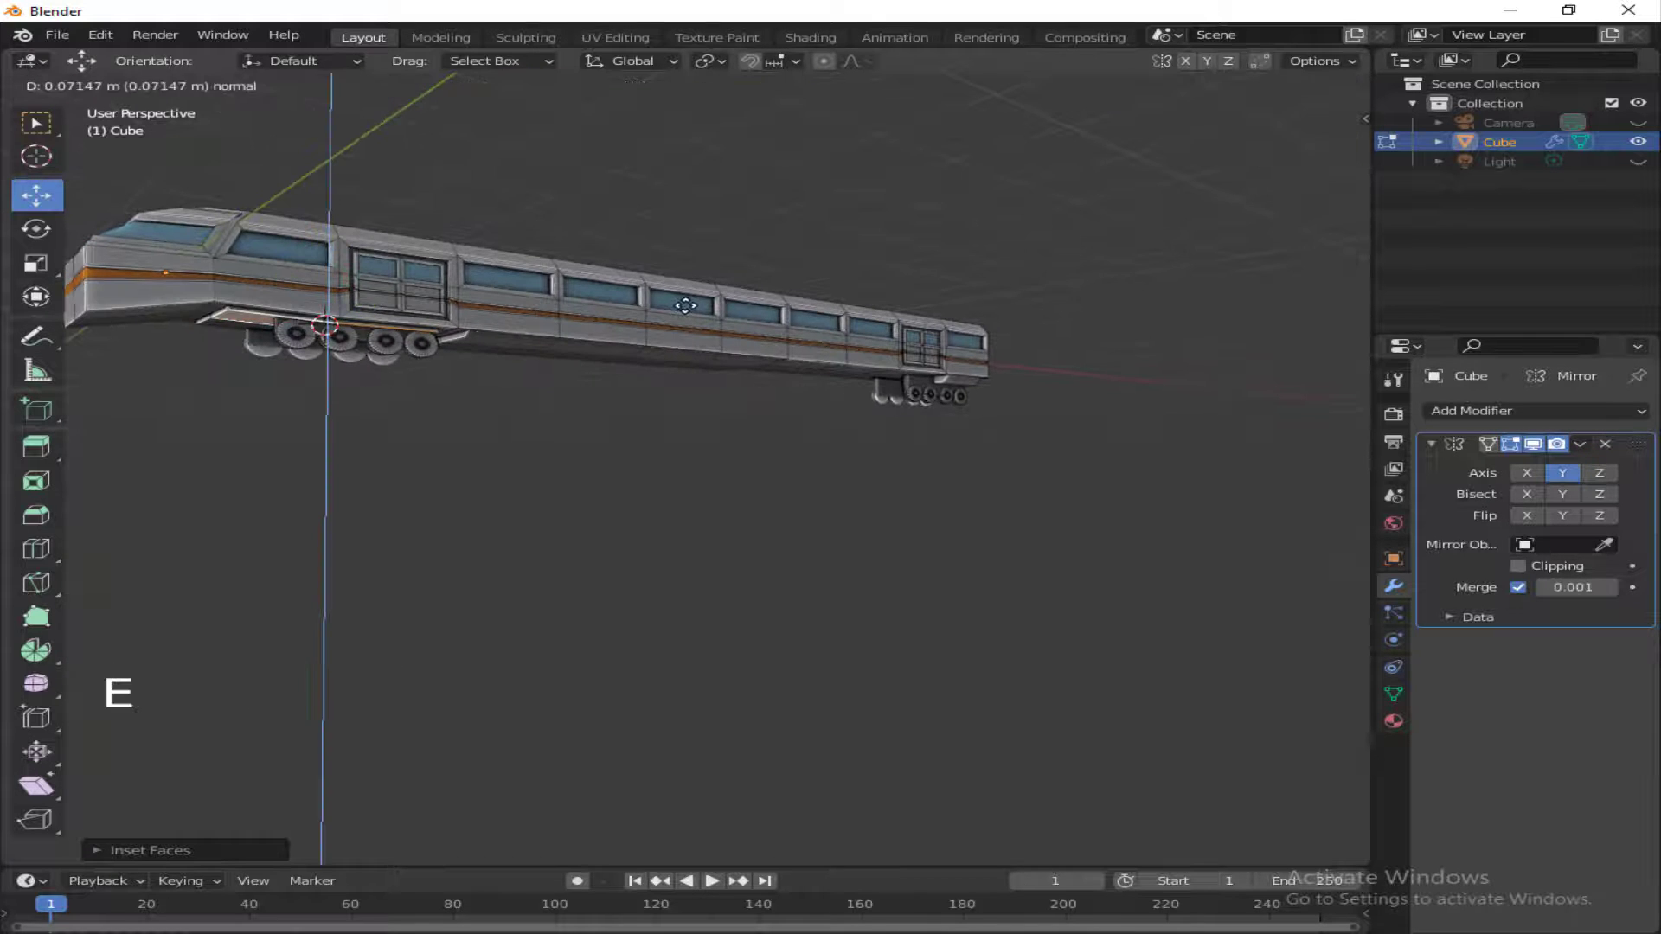
left_click(686, 304)
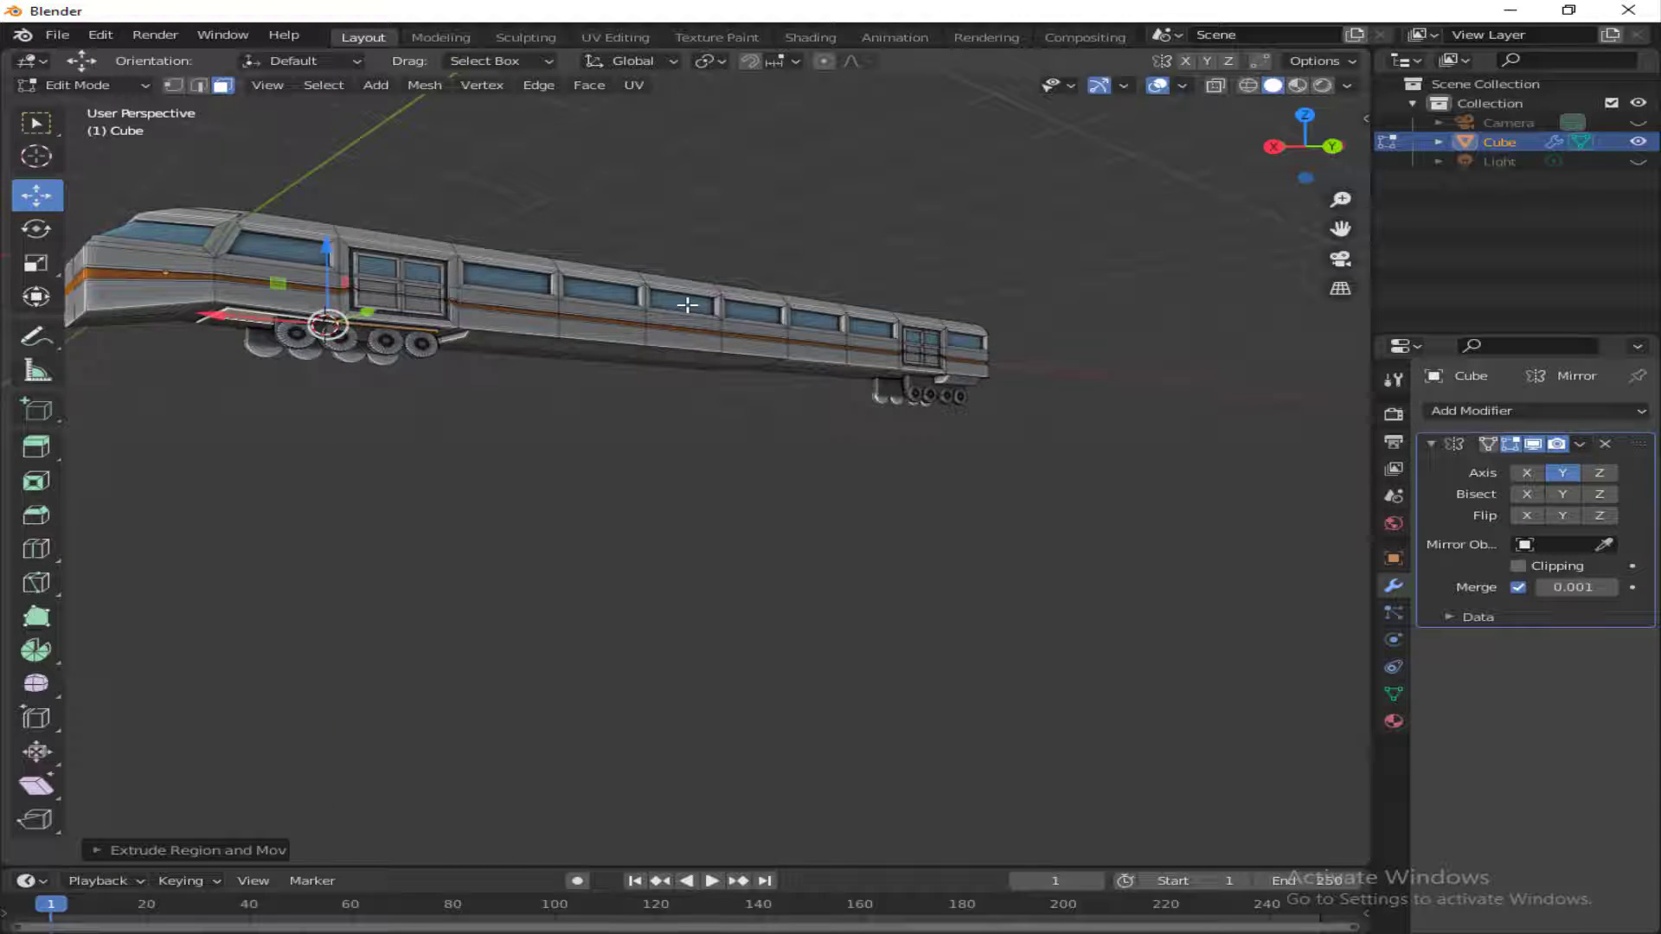
mouse_move(1306, 146)
left_mouse_down()
mouse_move(1337, 154)
mouse_move(1306, 147)
mouse_move(1350, 138)
mouse_move(1310, 147)
left_mouse_up()
left_click(1035, 381)
key("ctrl+z")
key("ctrl+z")
key("ctrl+z")
key("ctrl+z")
key("ctrl+z")
- Raise the rear wheel set closer to the train's underside
left_click_drag(1054, 292, 1054, 284)
left_click_drag(1304, 147, 1375, 131)
left_click_drag(843, 404, 844, 404)
left_click(908, 415)
left_click_drag(1306, 147, 1198, 117)
left_click_drag(1304, 147, 1401, 151)
left_click_drag(1002, 275, 1001, 269)
- Inset three spaced roof faces near the front, middle and rear and extrude them upward as raised panels
left_click_drag(1304, 147, 1245, 178)
left_click(594, 592)
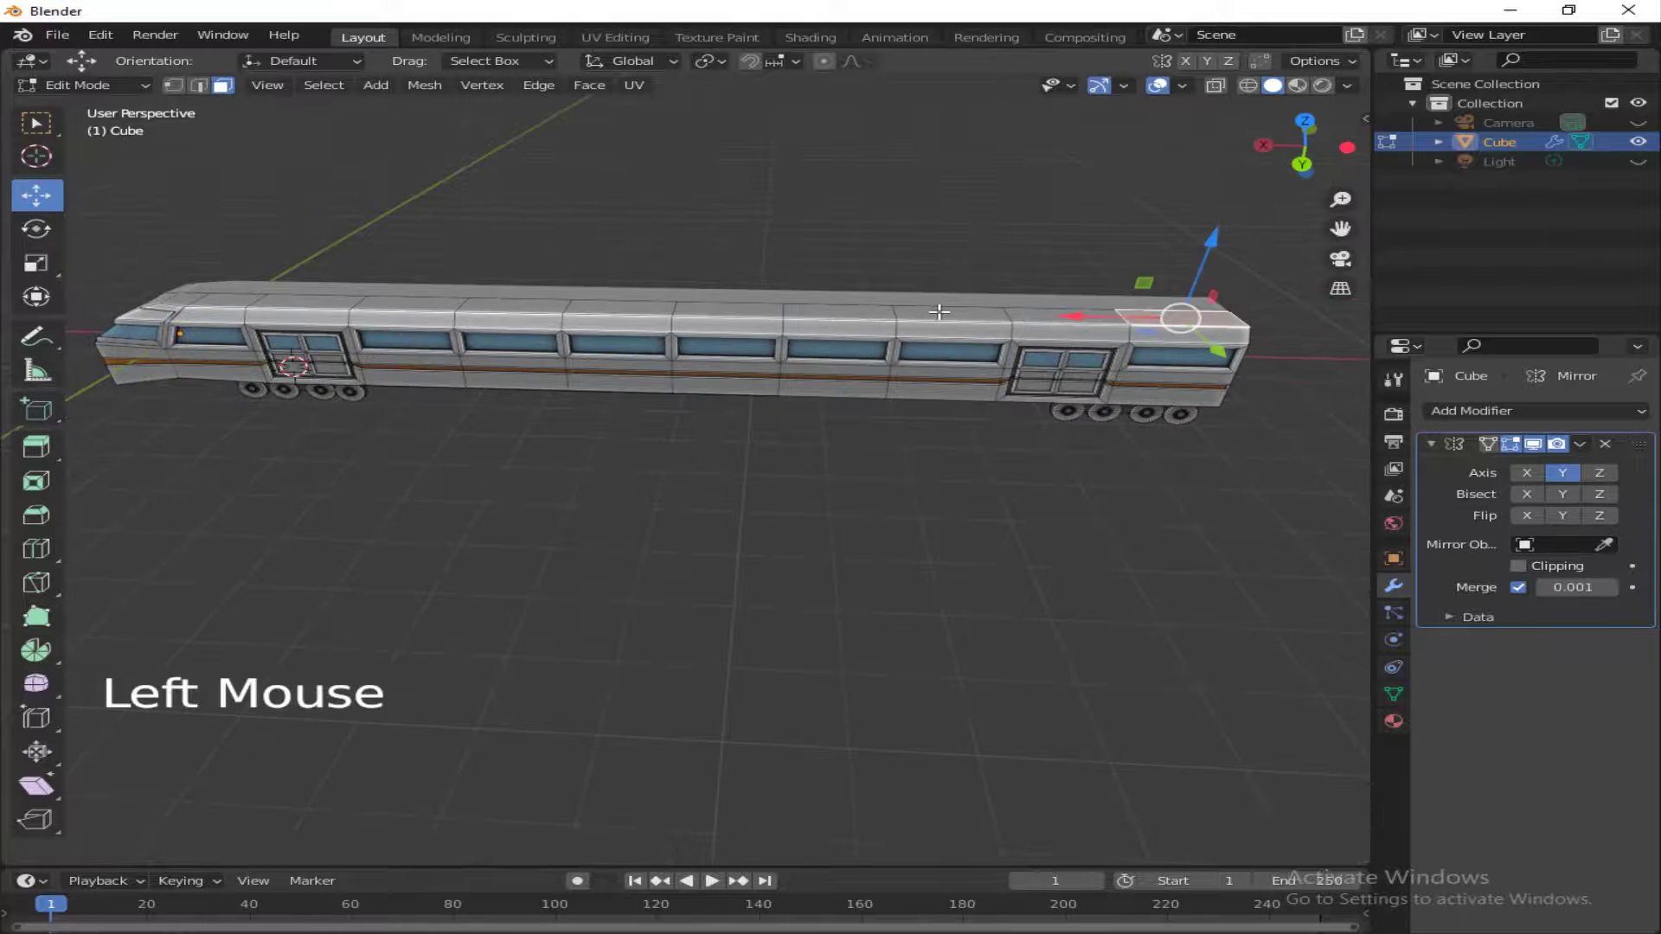
left_click(839, 311, "shift")
left_click(409, 303, "shift")
key("i")
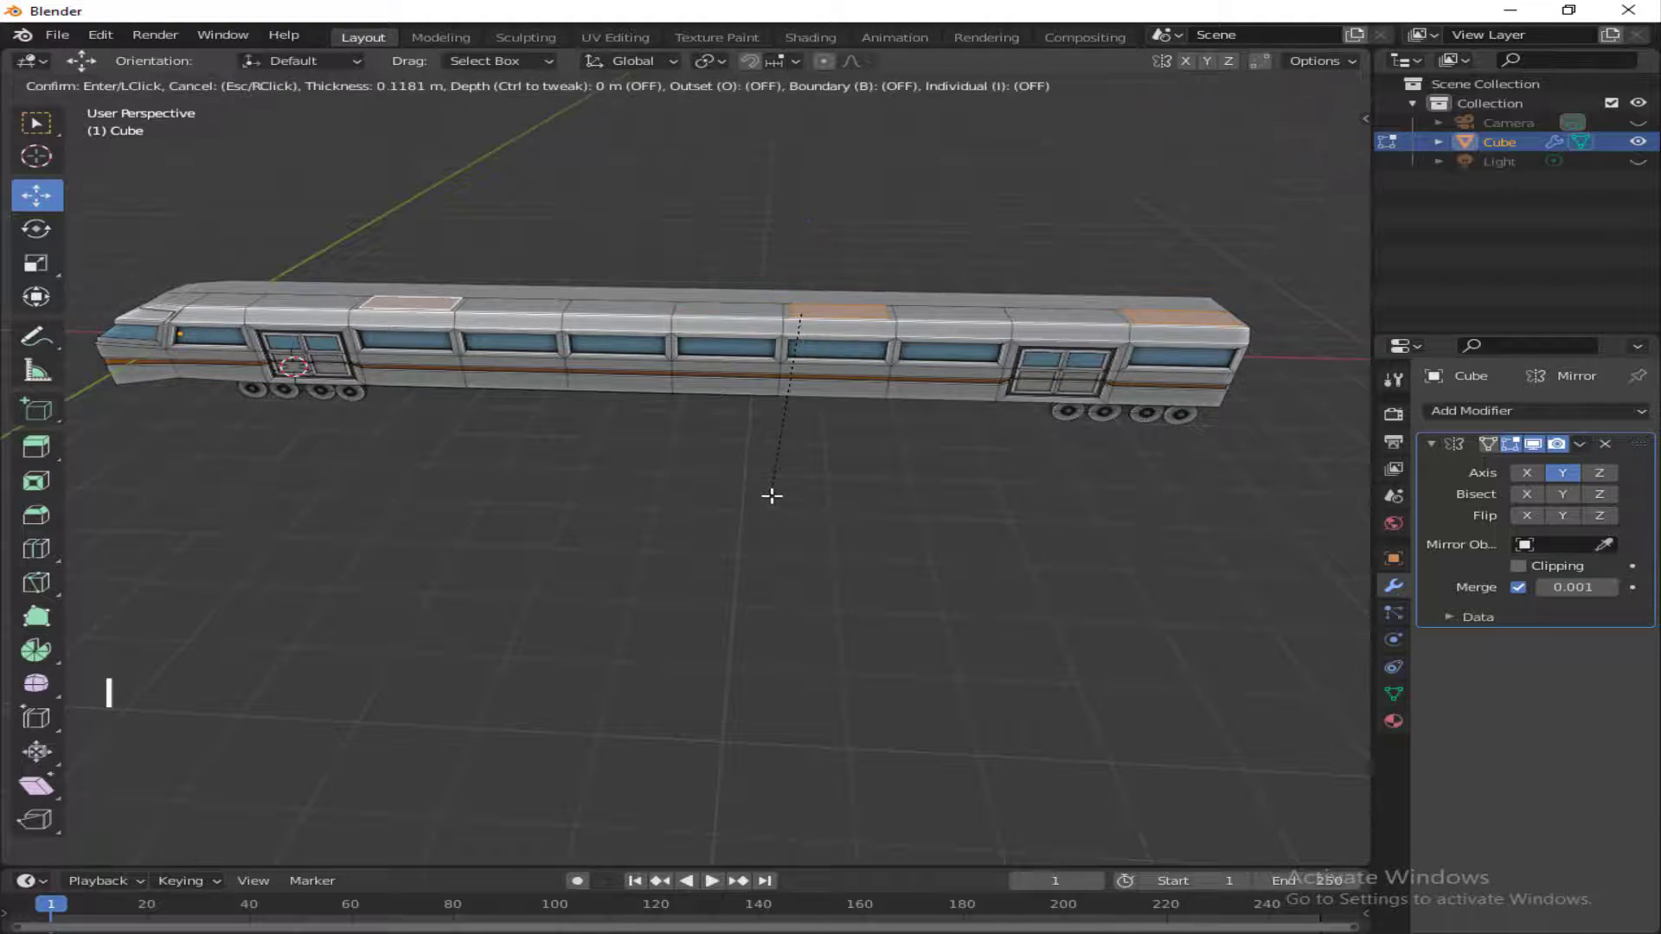
left_click(771, 494)
key("e")
left_click(771, 488)
- Select the side edges of the three raised roof panels and move them outward along Y
left_click_drag(1308, 149, 1359, 144)
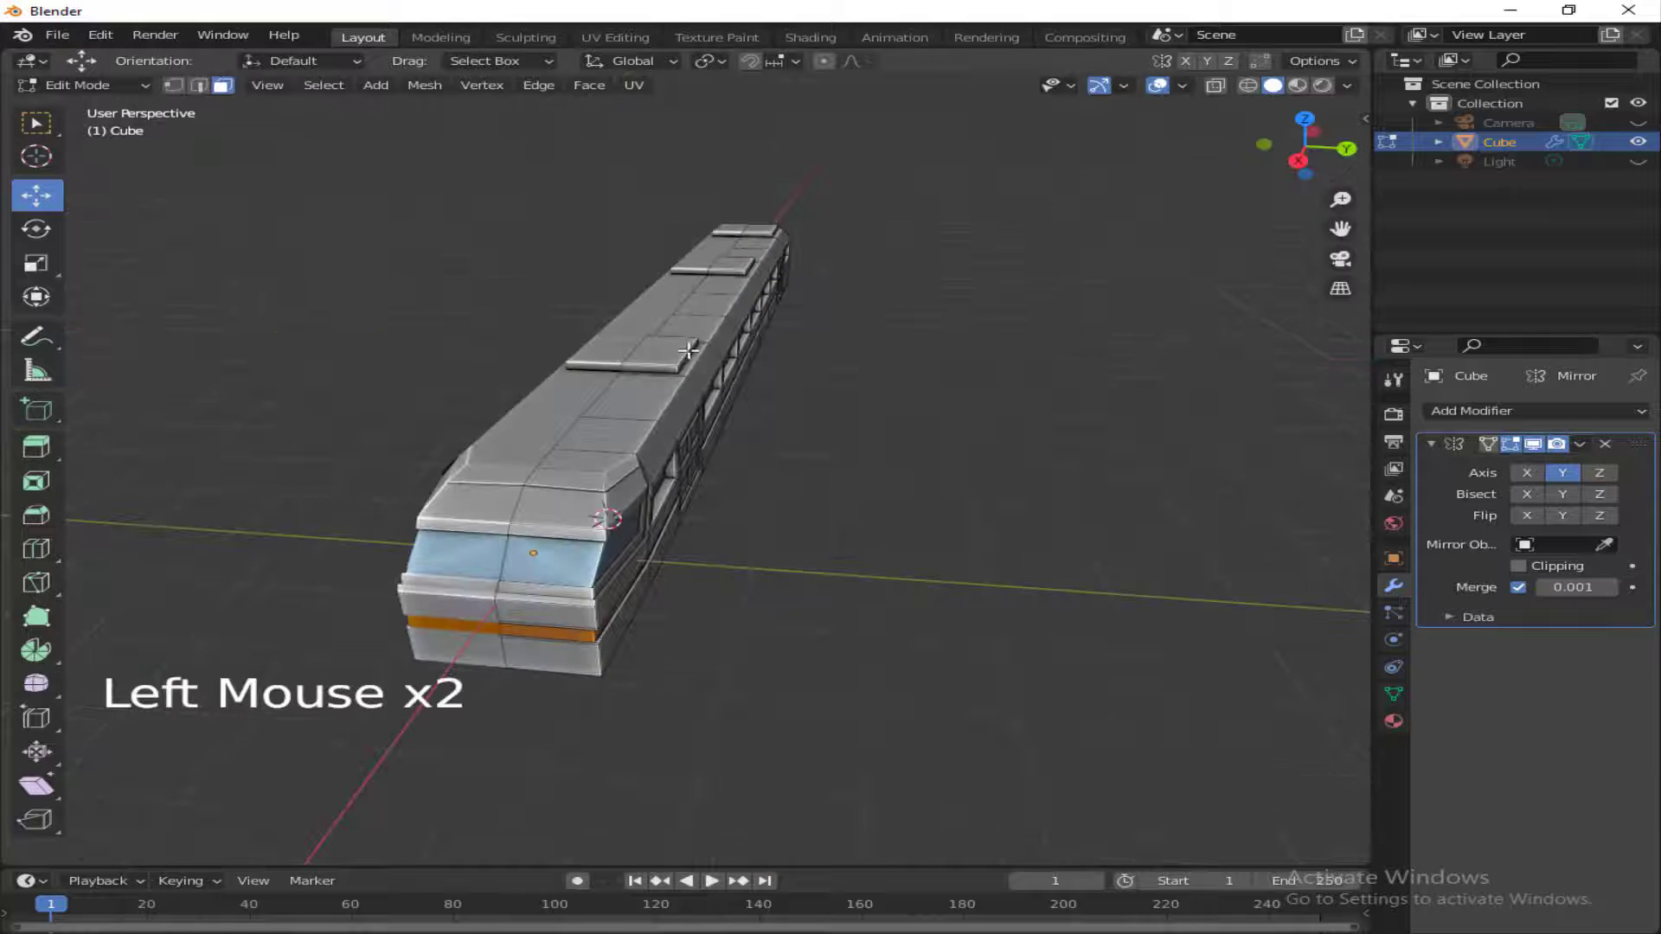
left_click(660, 352)
left_click(199, 86)
left_click(751, 266, "shift")
left_click(772, 231, "shift")
left_click_drag(839, 267, 856, 269)
left_click(931, 375)
- Examine the train's overall shape in Object Mode and return to Edit Mode
left_click_drag(1306, 147, 1168, 151)
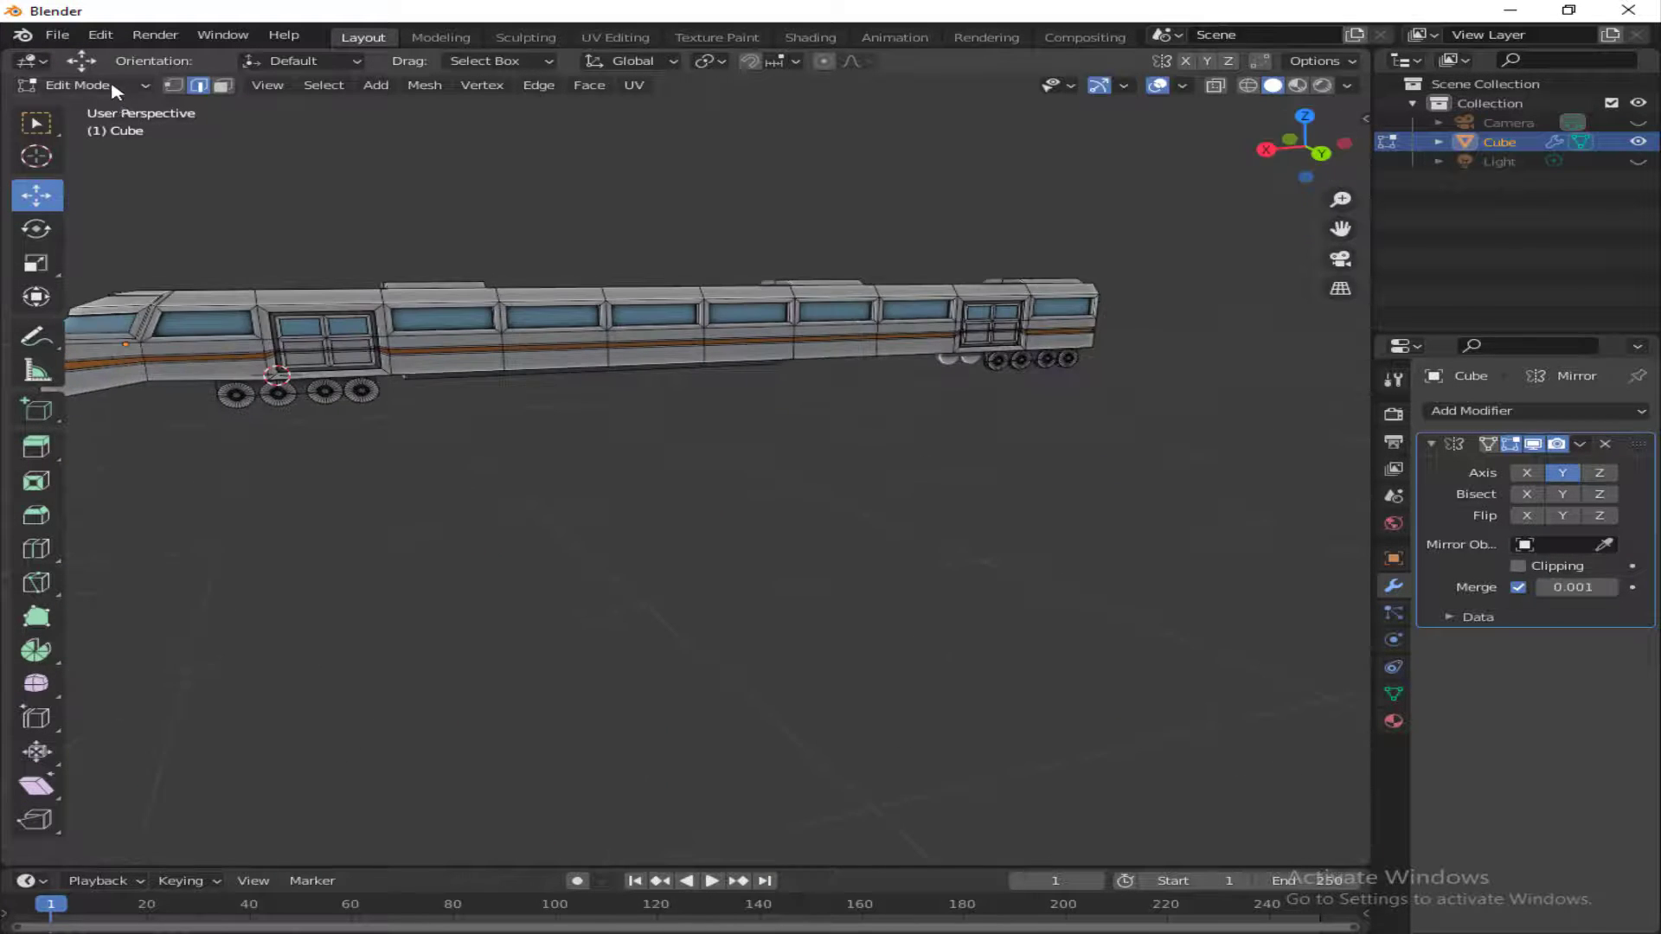
left_click(111, 86)
left_click(104, 109)
left_click(930, 385)
left_click_drag(1307, 149, 1402, 147)
left_click(108, 86)
left_click(100, 129)
- Cut vertical edges into the panels beside the train's nose corner with the Knife tool, above the orange stripe
left_click(420, 359)
left_click(223, 85)
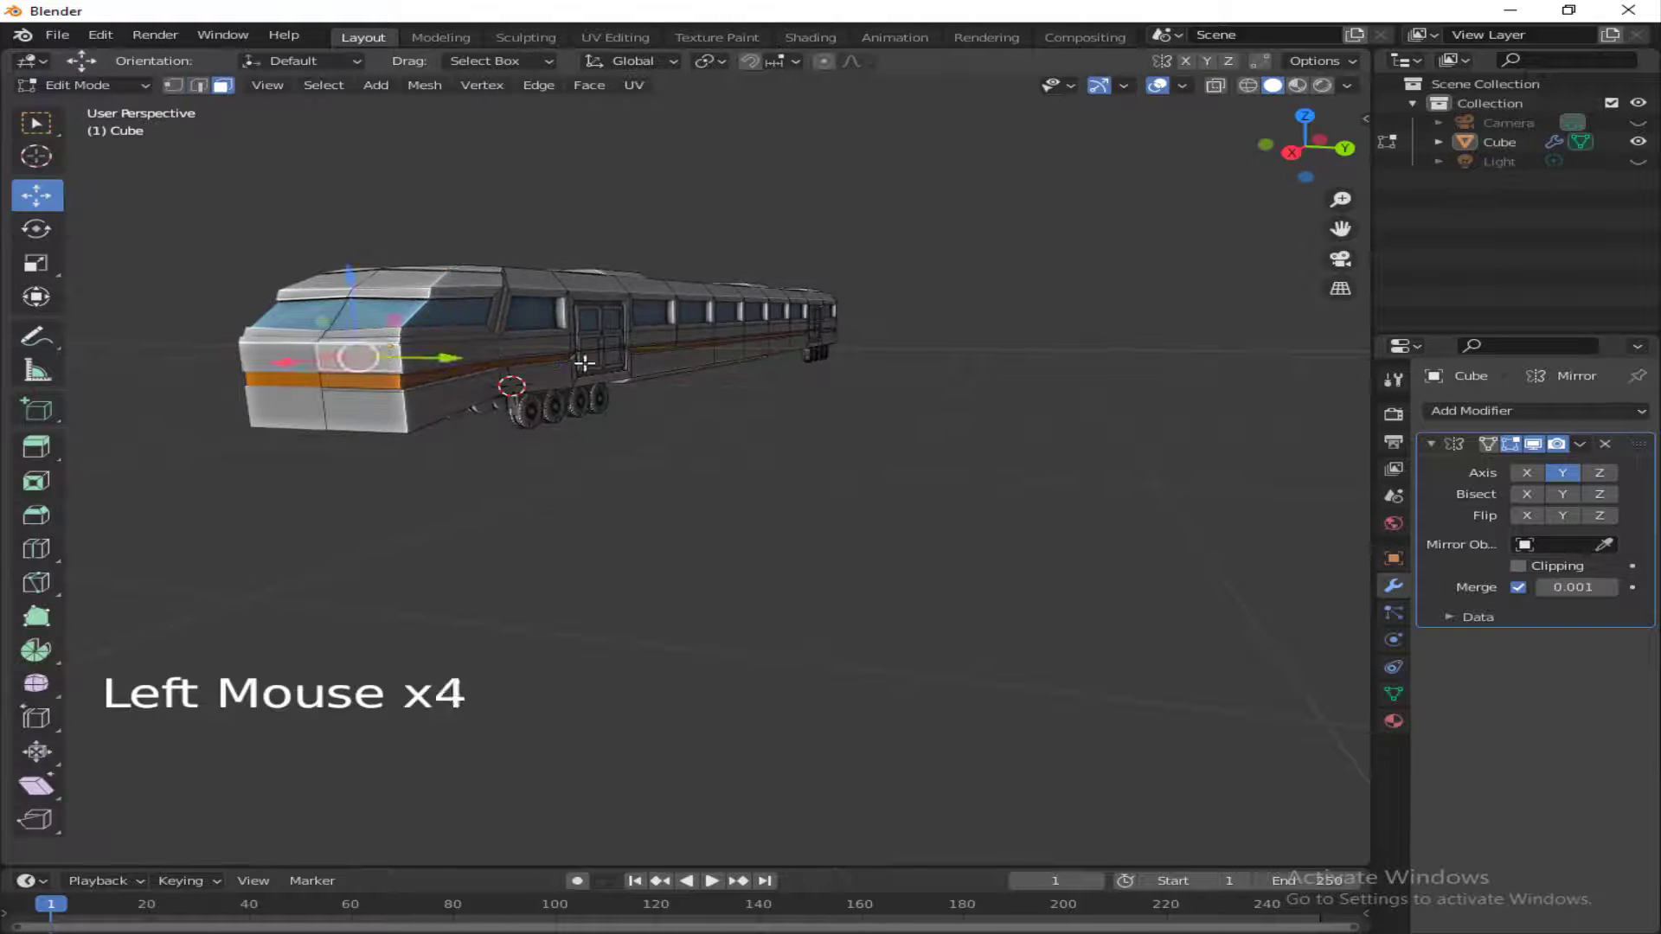
left_click(36, 584)
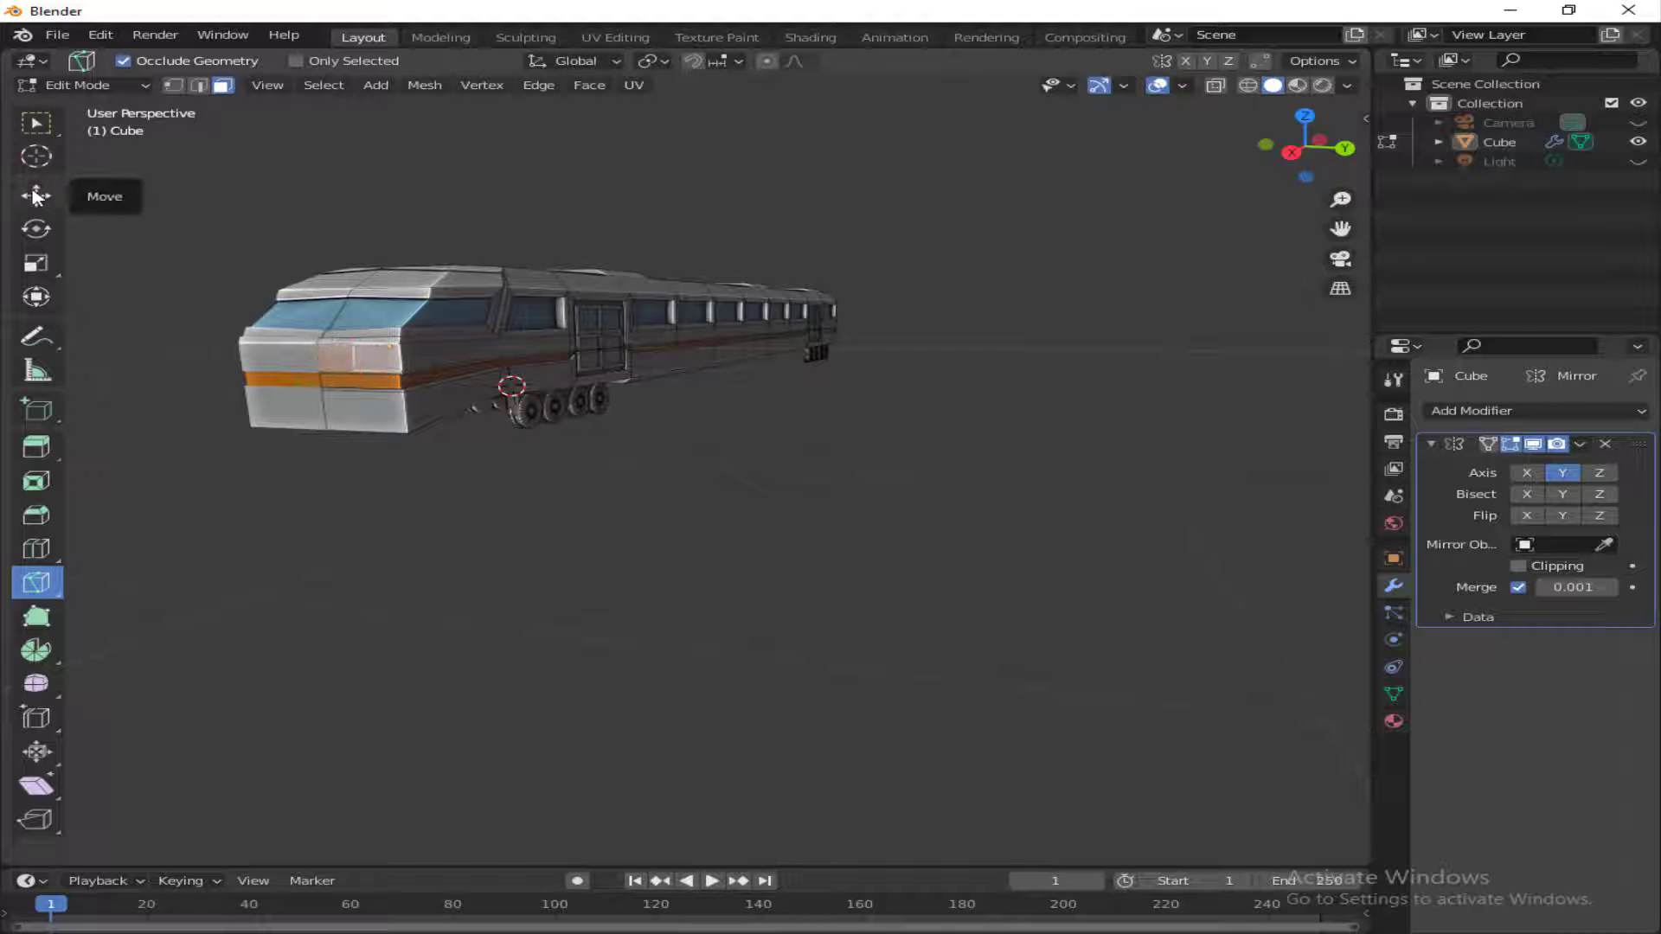
left_click(36, 197)
- Inset the front and side faces at the nose corner together and extrude them inward about 0.026 m for the headlight
left_click(416, 357)
left_click(378, 357, "shift")
key("i")
left_click(660, 460)
key("e")
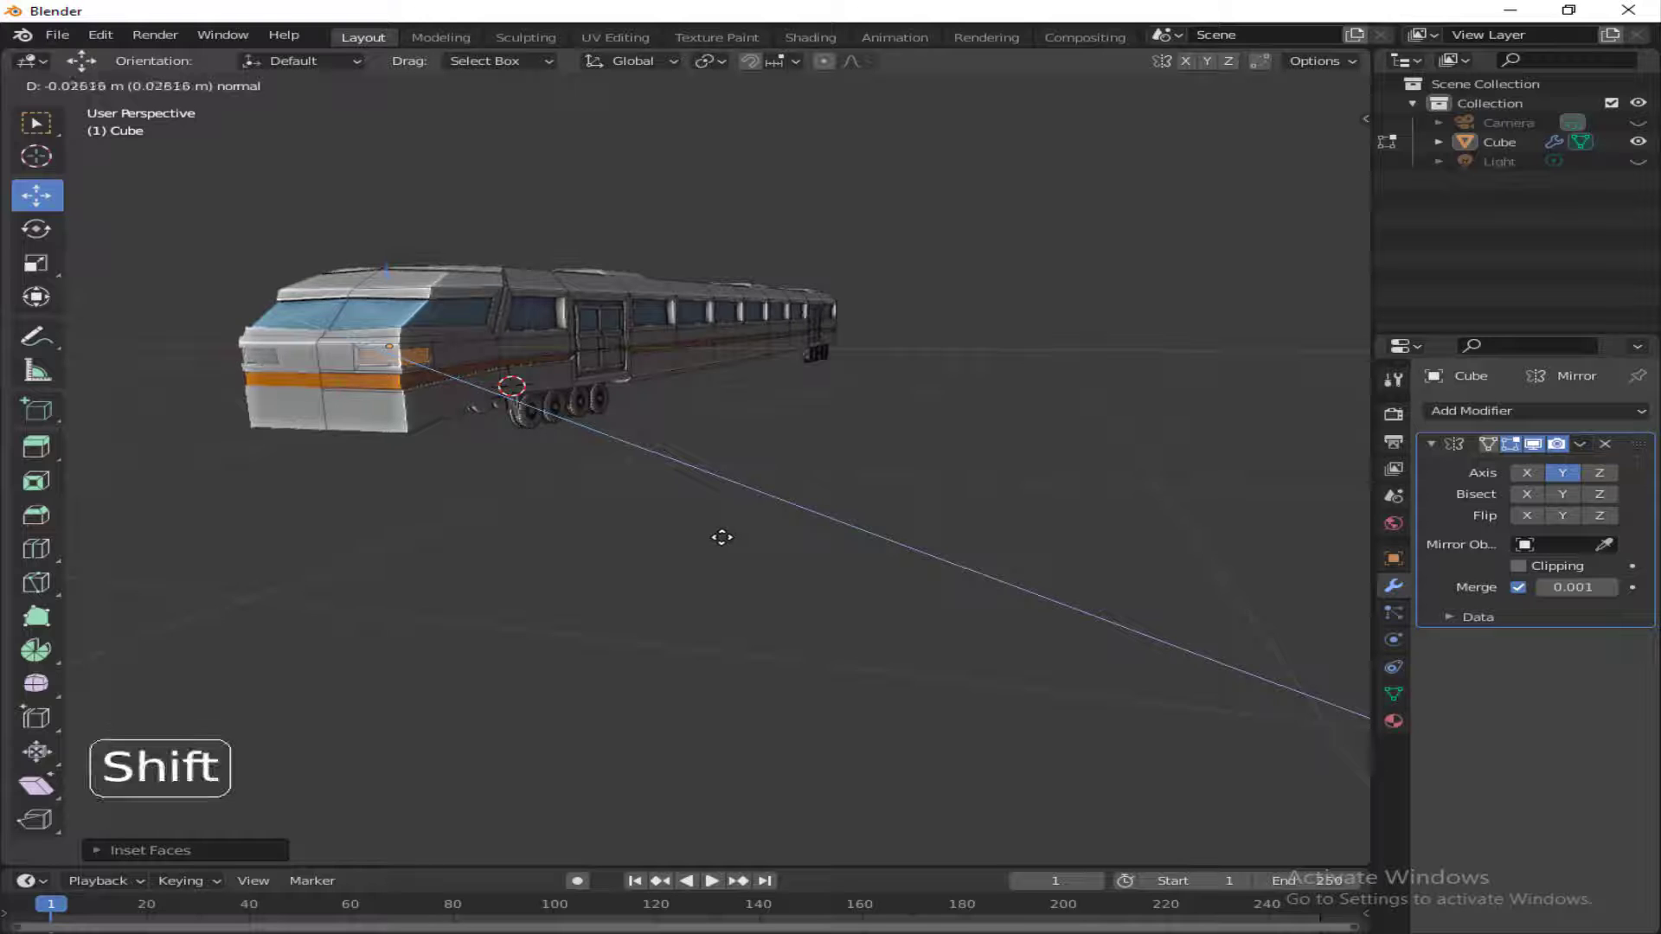
left_click(721, 537)
- Recolour the selected headlight faces yellow by moving their UVs onto a yellow swatch of the colour palette
left_click(615, 37)
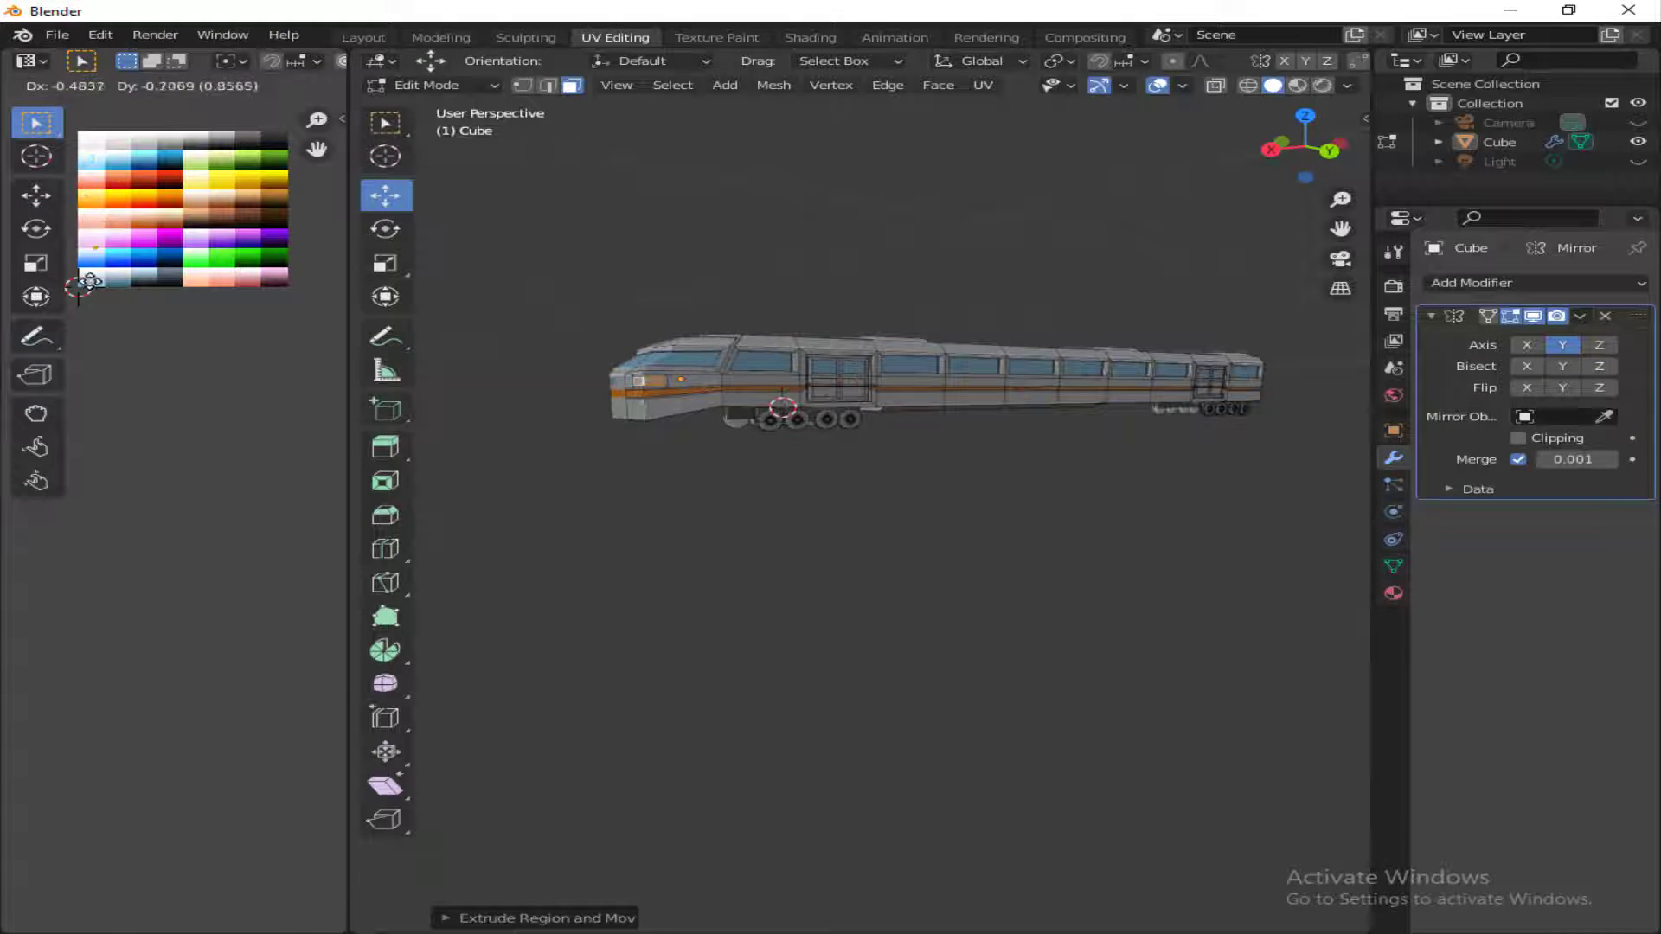
left_click(221, 228)
left_click(1190, 222)
left_click_drag(1302, 152, 1358, 171)
left_click(363, 38)
scroll(617, 347, "down", 2)
scroll(1107, 319, "up", 2)
- Select the stripe's faces in Edit Mode across the nose, along the whole side and across the rear end
left_click(40, 85)
left_click(65, 129)
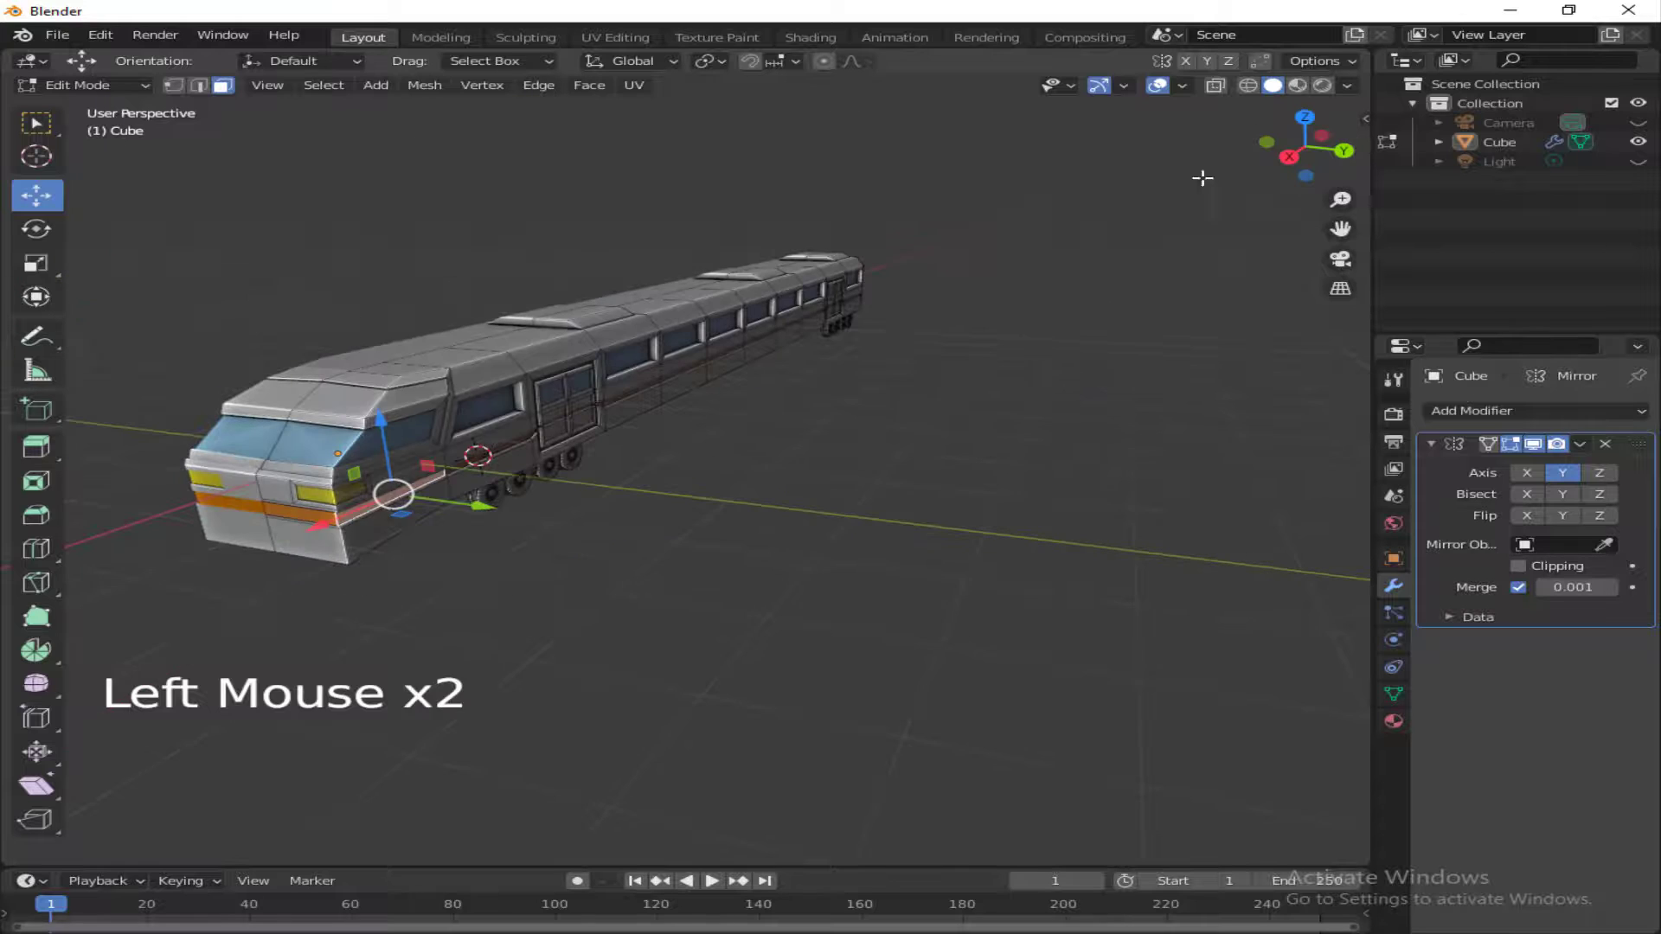
left_click(282, 516, "shift")
left_click(531, 442, "ctrl")
left_click(844, 620)
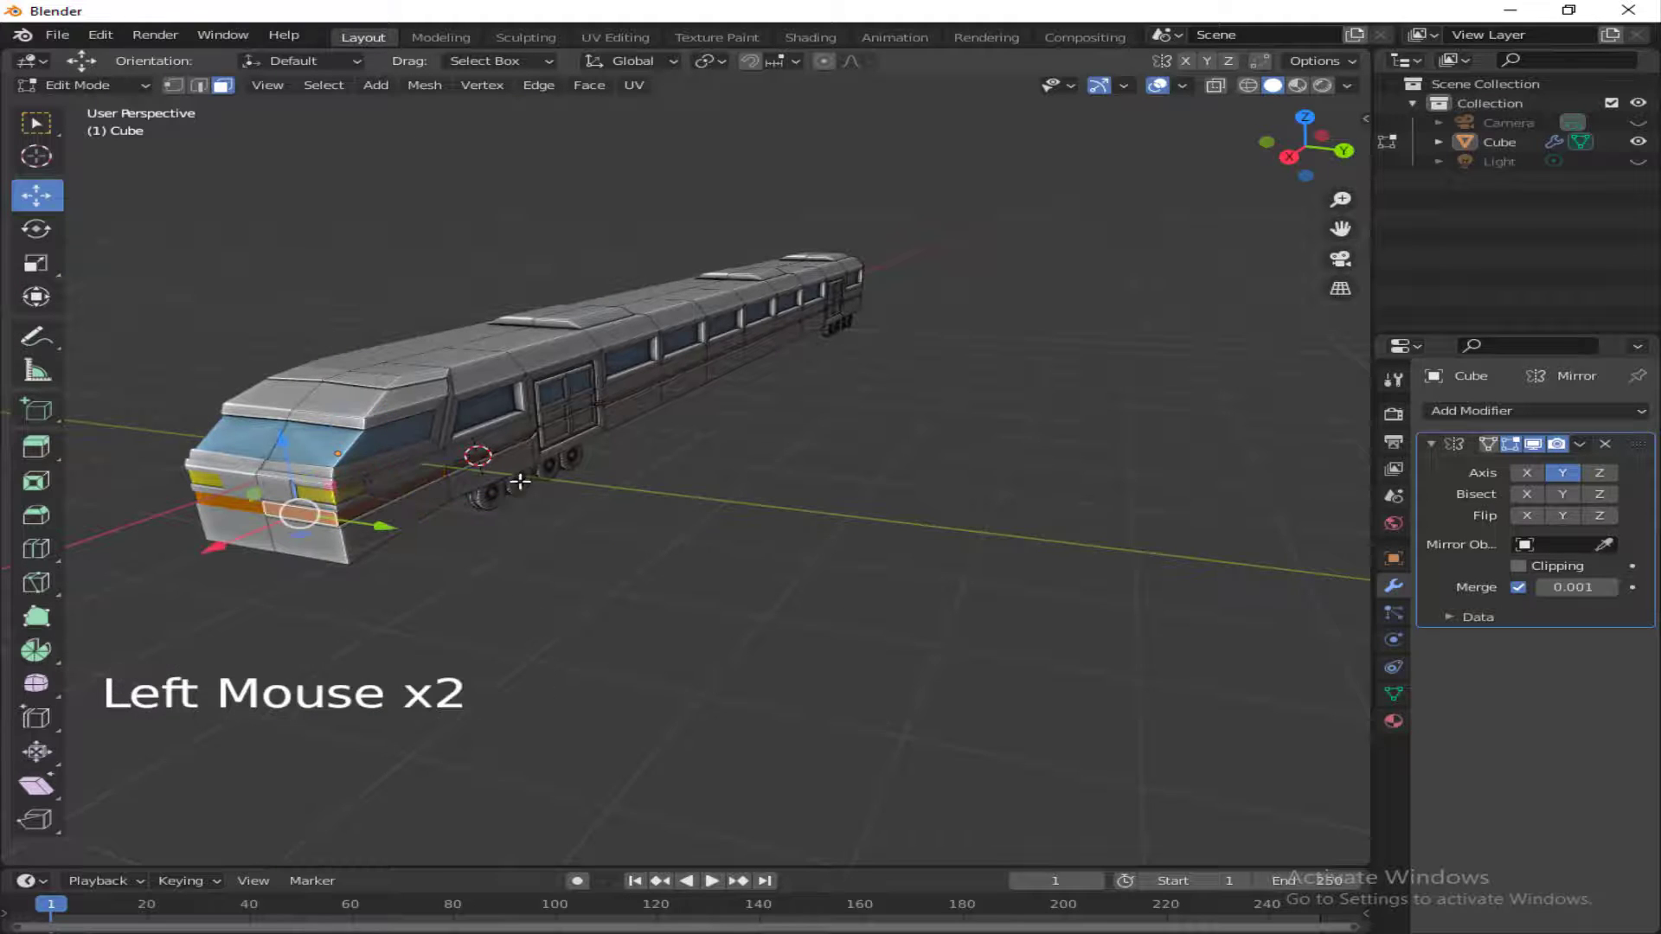
mouse_move(1305, 148)
left_mouse_down()
mouse_move(1349, 153)
mouse_move(1245, 154)
mouse_move(1306, 153)
mouse_move(1279, 164)
left_mouse_up()
scroll(631, 385, "up", 3)
left_click(327, 313, "ctrl")
left_click(964, 309, "ctrl")
scroll(994, 260, "up", 3)
left_click(523, 230, "ctrl")
left_click(662, 232, "ctrl")
left_click(1145, 216, "ctrl")
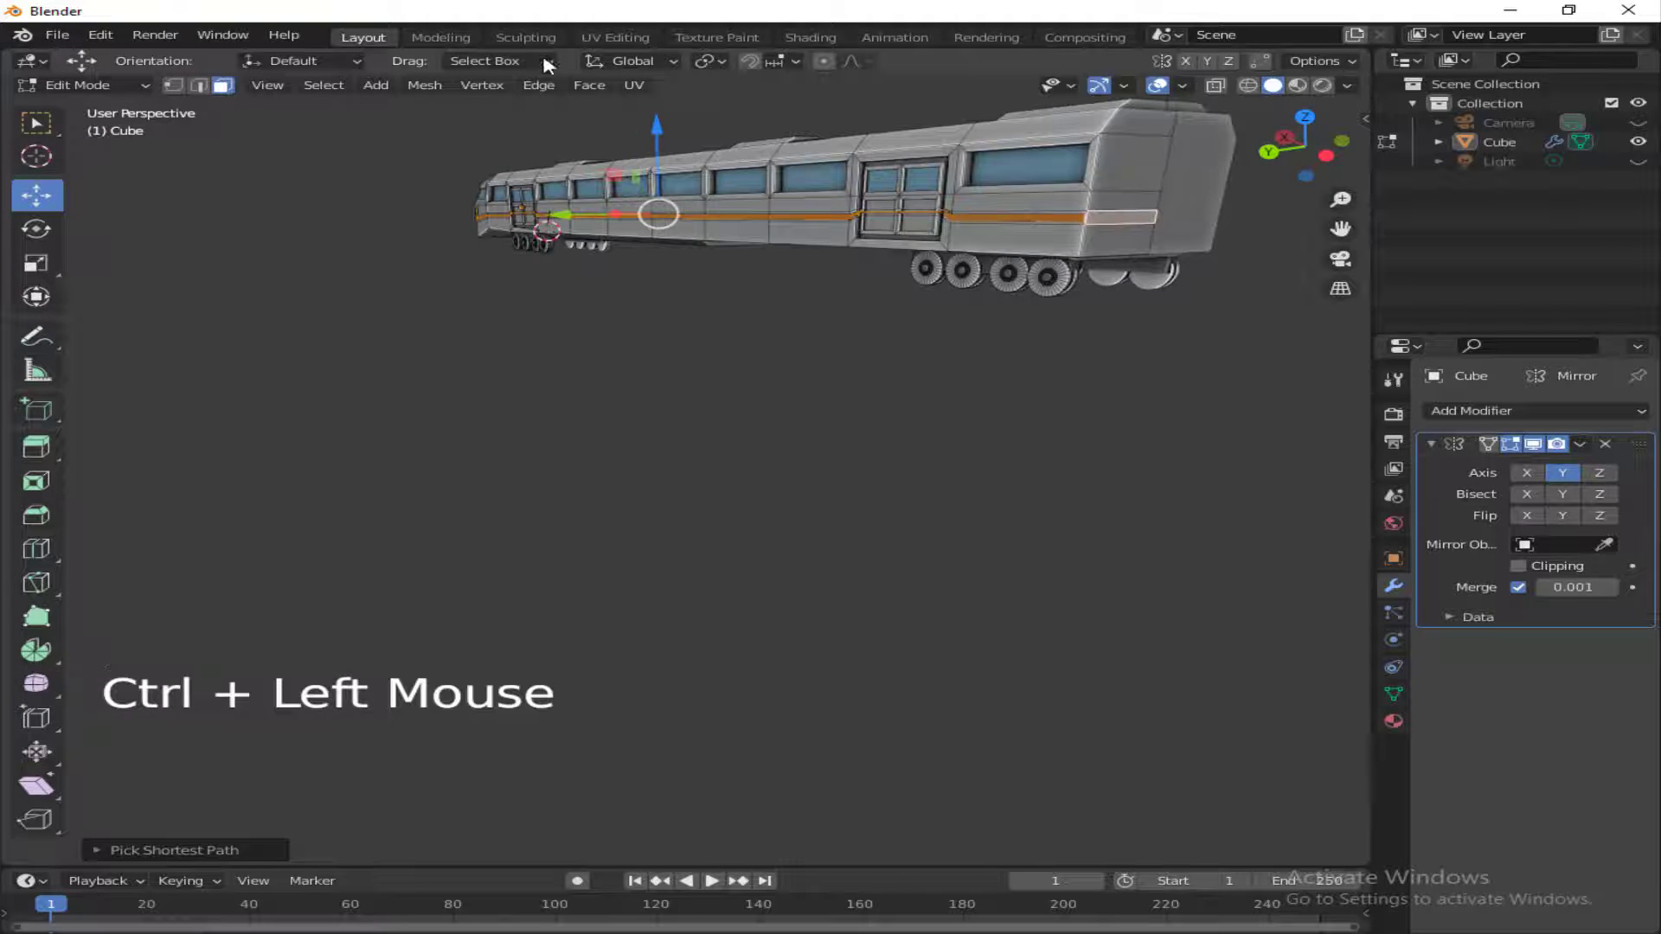
- Shrink the selected stripe faces' UVs and move them onto a dark red swatch of the colour palette
left_click(612, 38)
key("Return")
key("g")
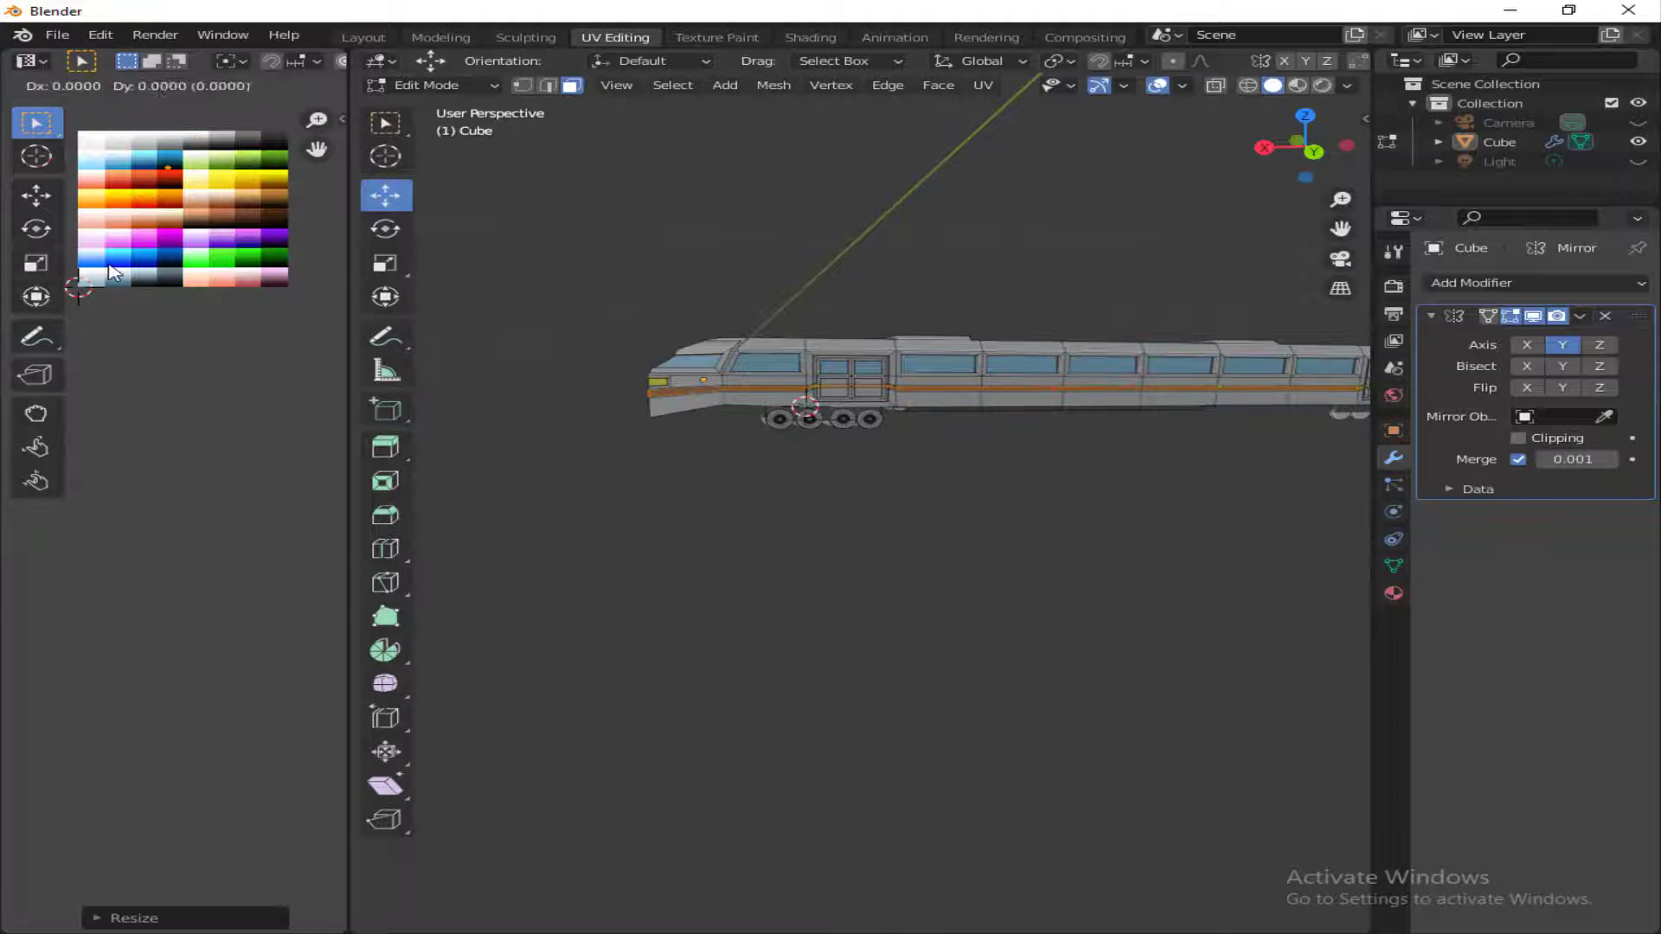
left_click(383, 39)
left_click_drag(1306, 147, 554, 434)
scroll(1308, 151, "down", 2)
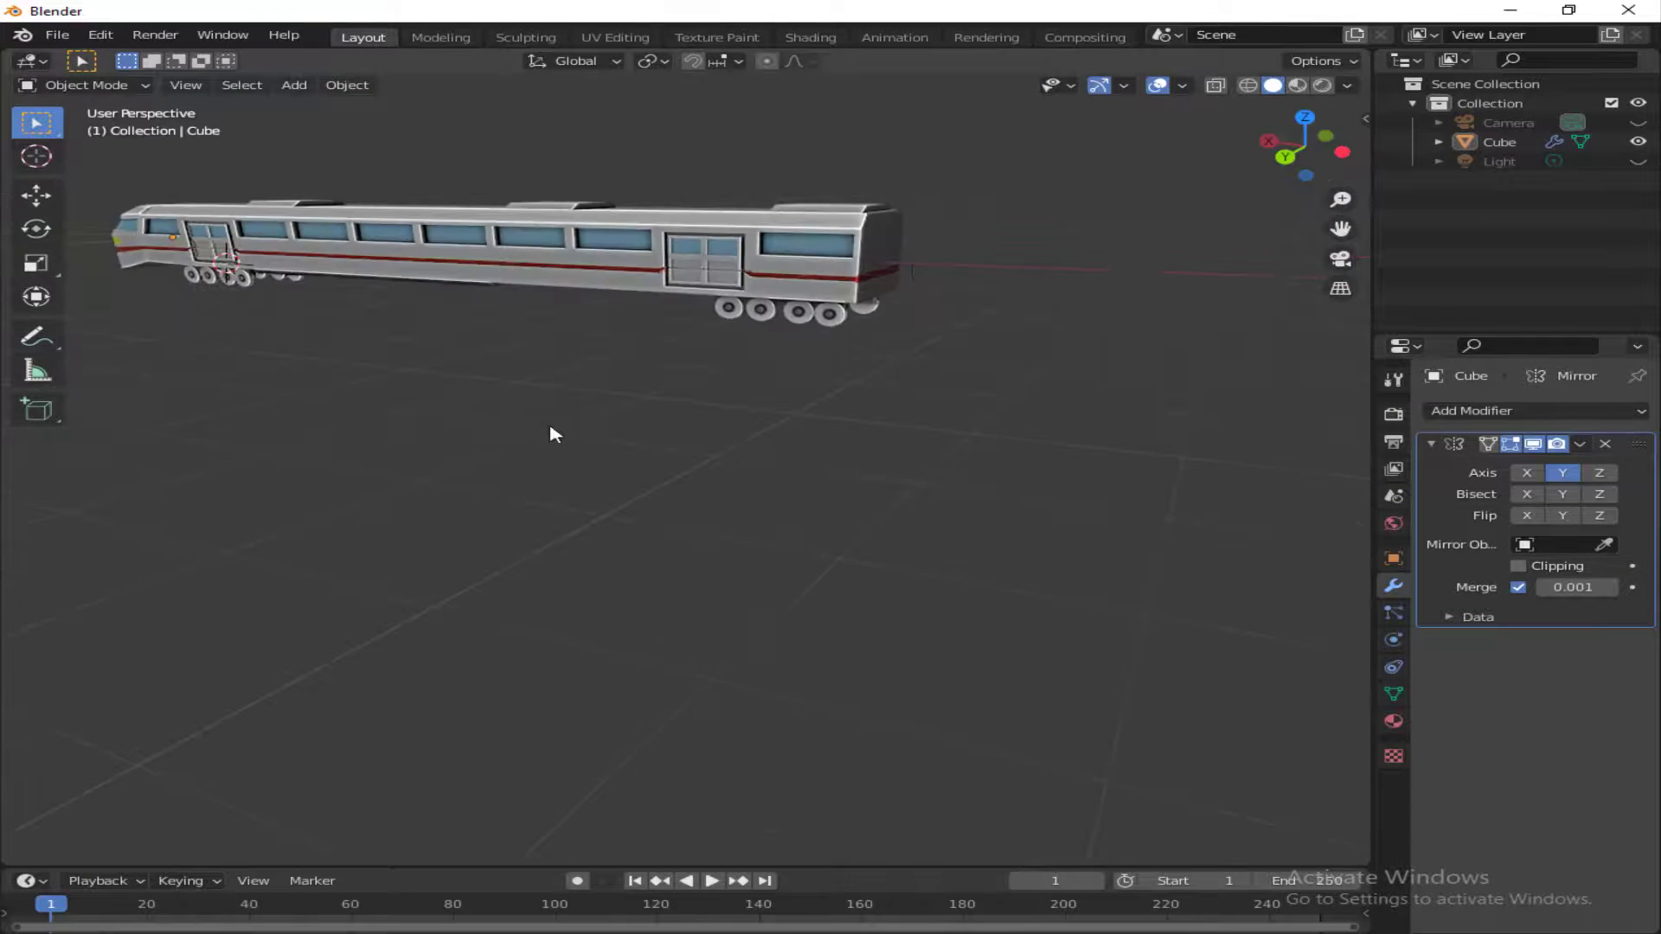
scroll(553, 434, "down", 2)
- Raise the bottom front edge of the nose slightly along Z in Edit Mode and return to Object Mode
left_click(65, 87)
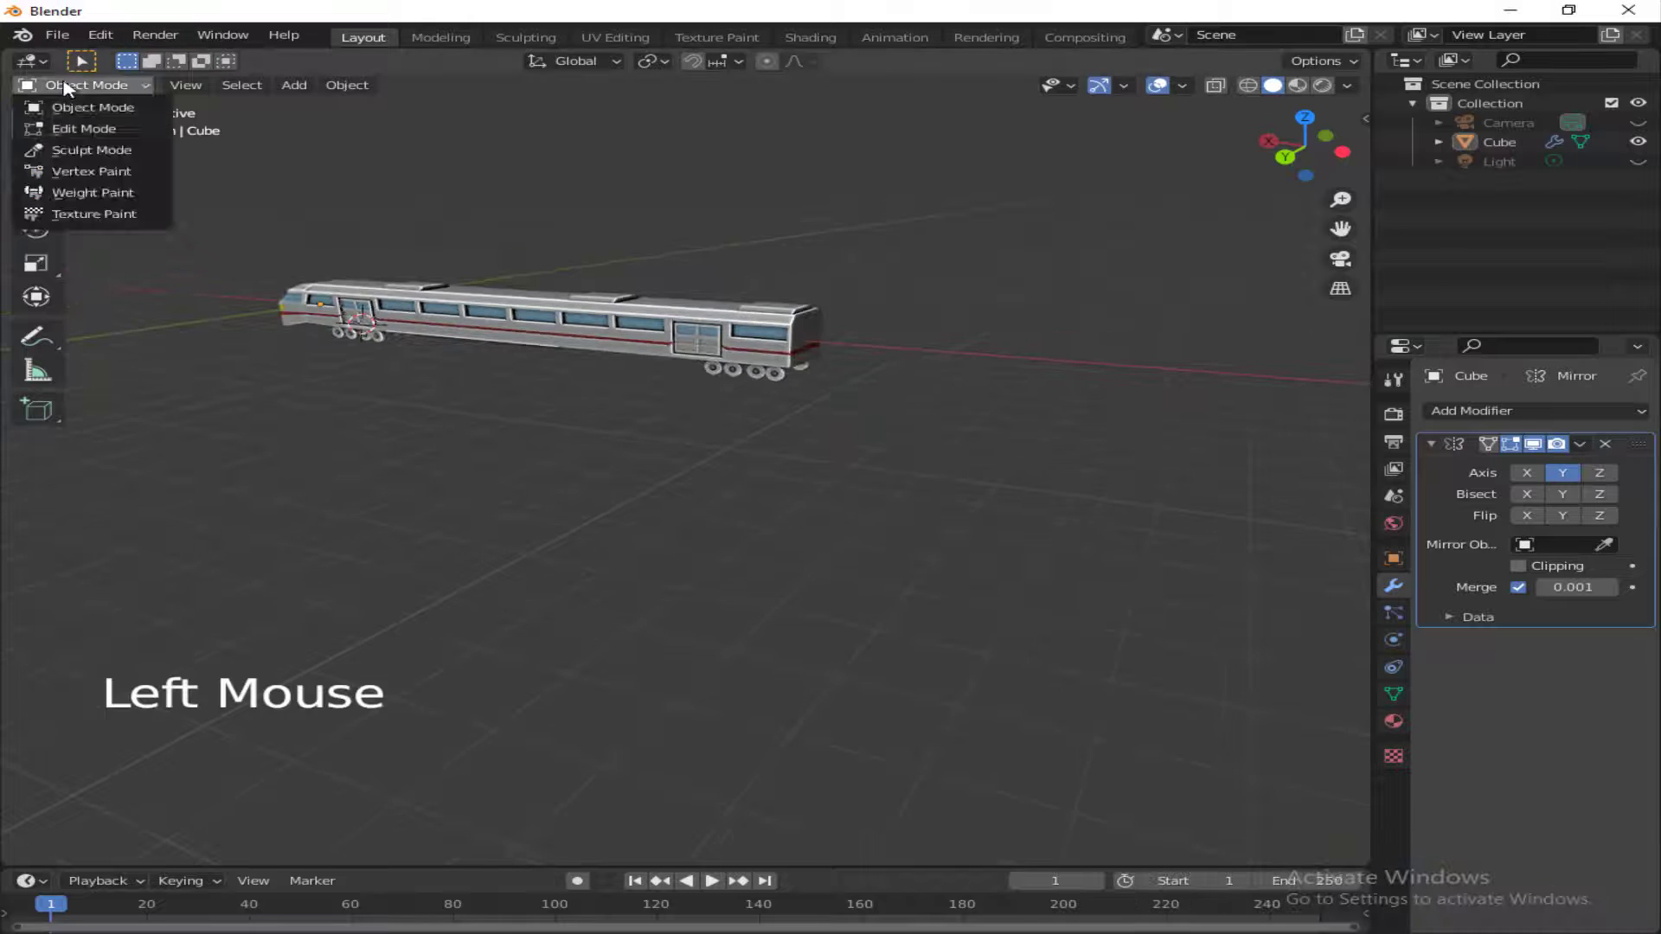
left_click(84, 128)
scroll(130, 216, "down", 2)
left_click(290, 201)
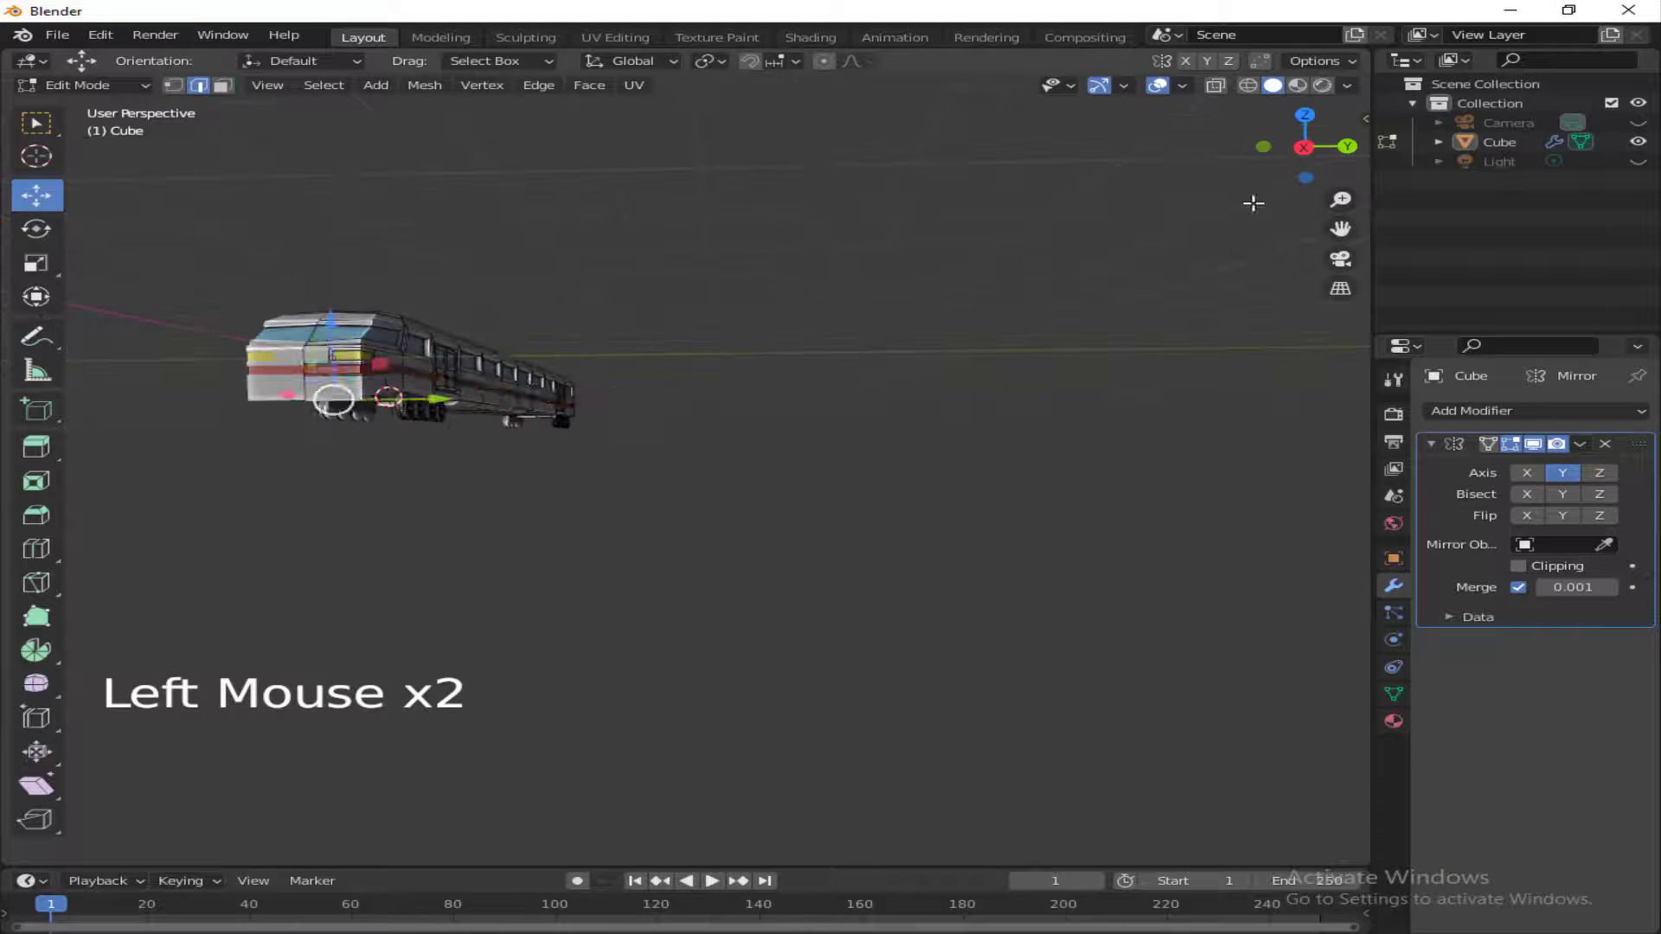
left_click_drag(331, 322, 333, 313)
left_click_drag(1306, 151, 1353, 159)
scroll(1306, 160, "down", 1)
scroll(642, 408, "up", 2)
left_click(106, 93)
left_click(95, 109)
scroll(476, 506, "down", 2)
scroll(1125, 298, "up", 2)
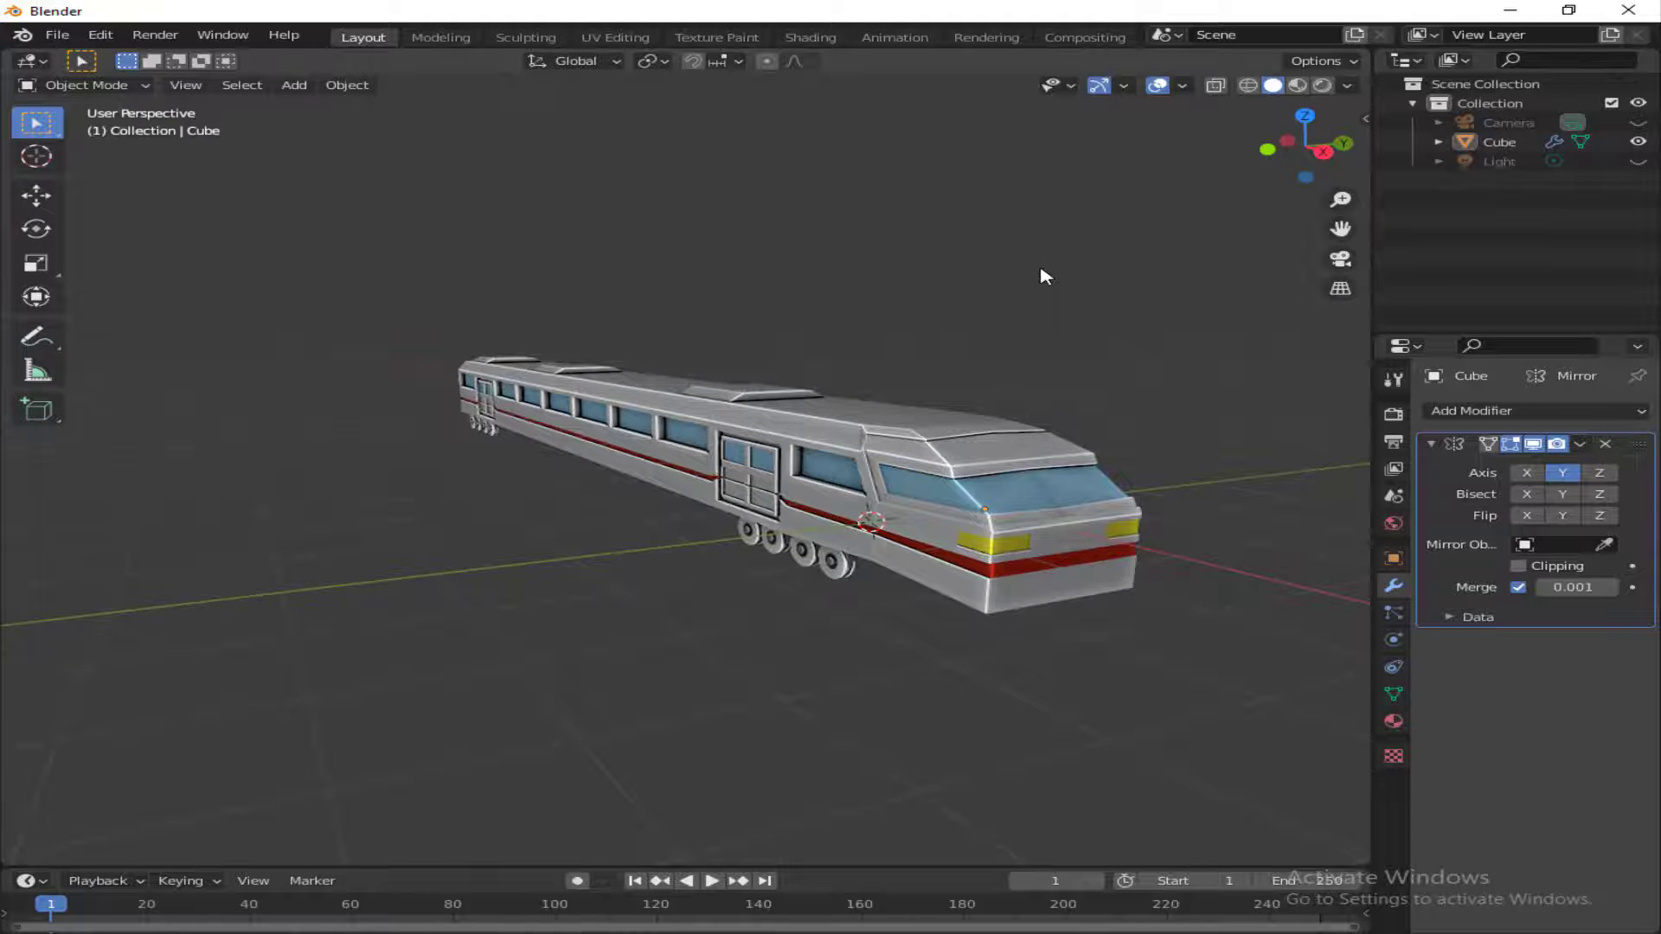
- Select the windshield, side window and door pane faces along the whole train in Edit Mode
left_click(84, 84)
left_click(66, 134)
left_click_drag(1300, 157, 1211, 157)
left_click(351, 409, "shift")
left_click(395, 397, "shift")
left_click_drag(1340, 228, 1531, 237)
left_click(326, 408, "shift")
left_click(353, 406, "shift")
left_click(413, 399, "shift")
left_click(481, 395, "shift")
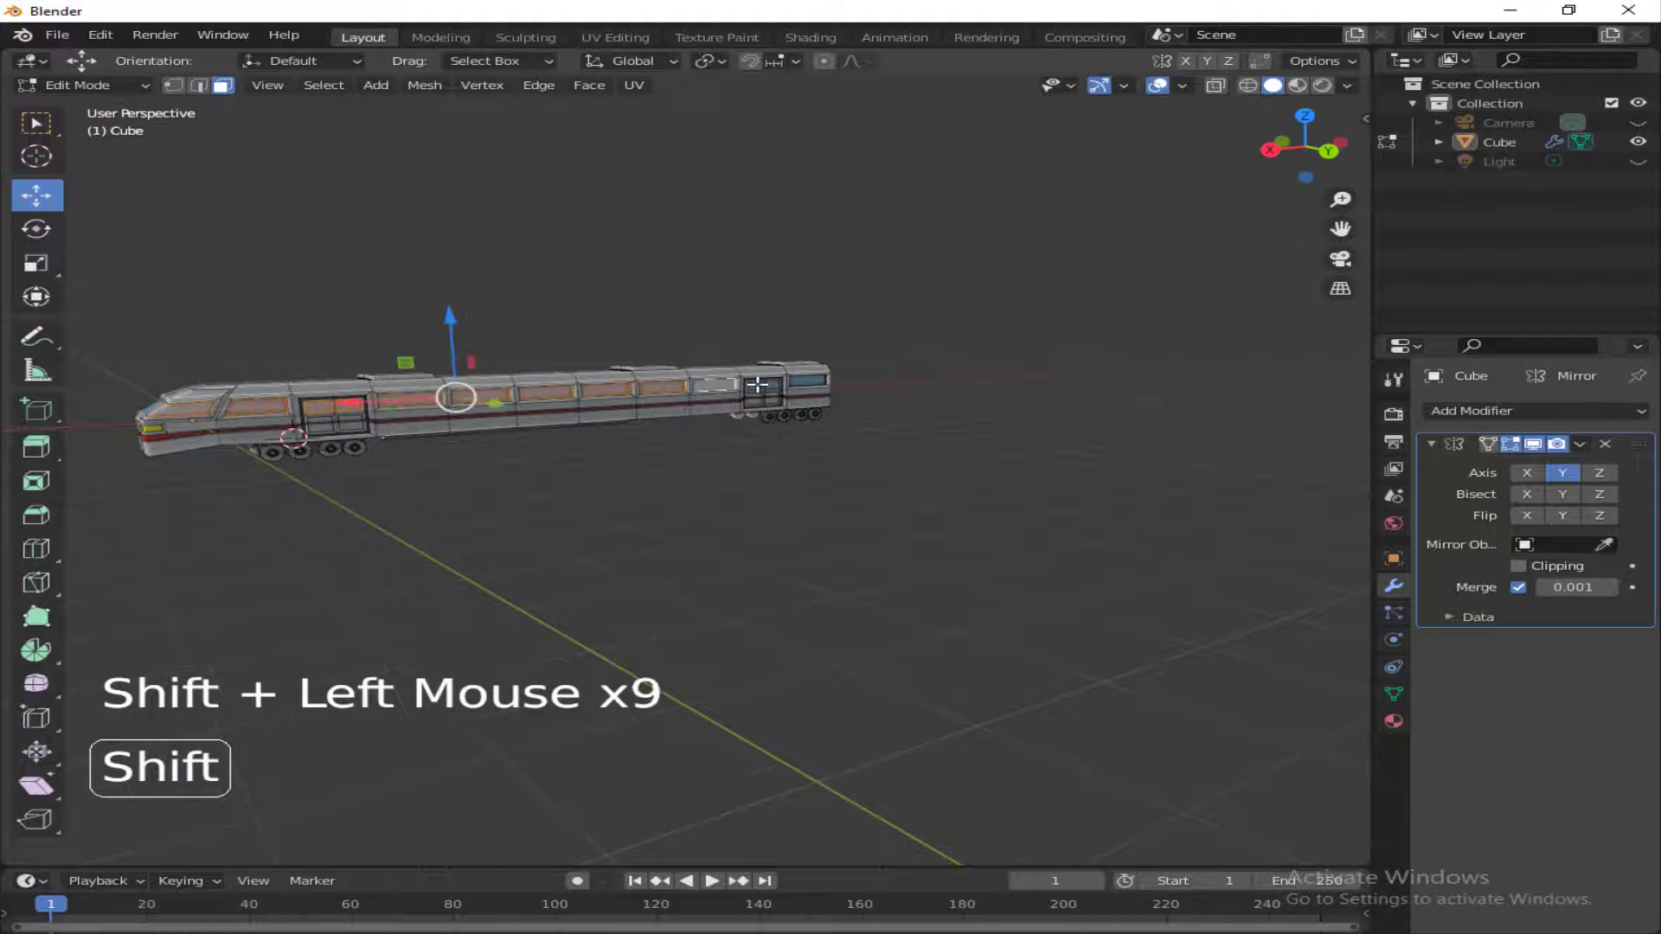
- Try another palette colour on the selected window and door pane faces
left_click(615, 37)
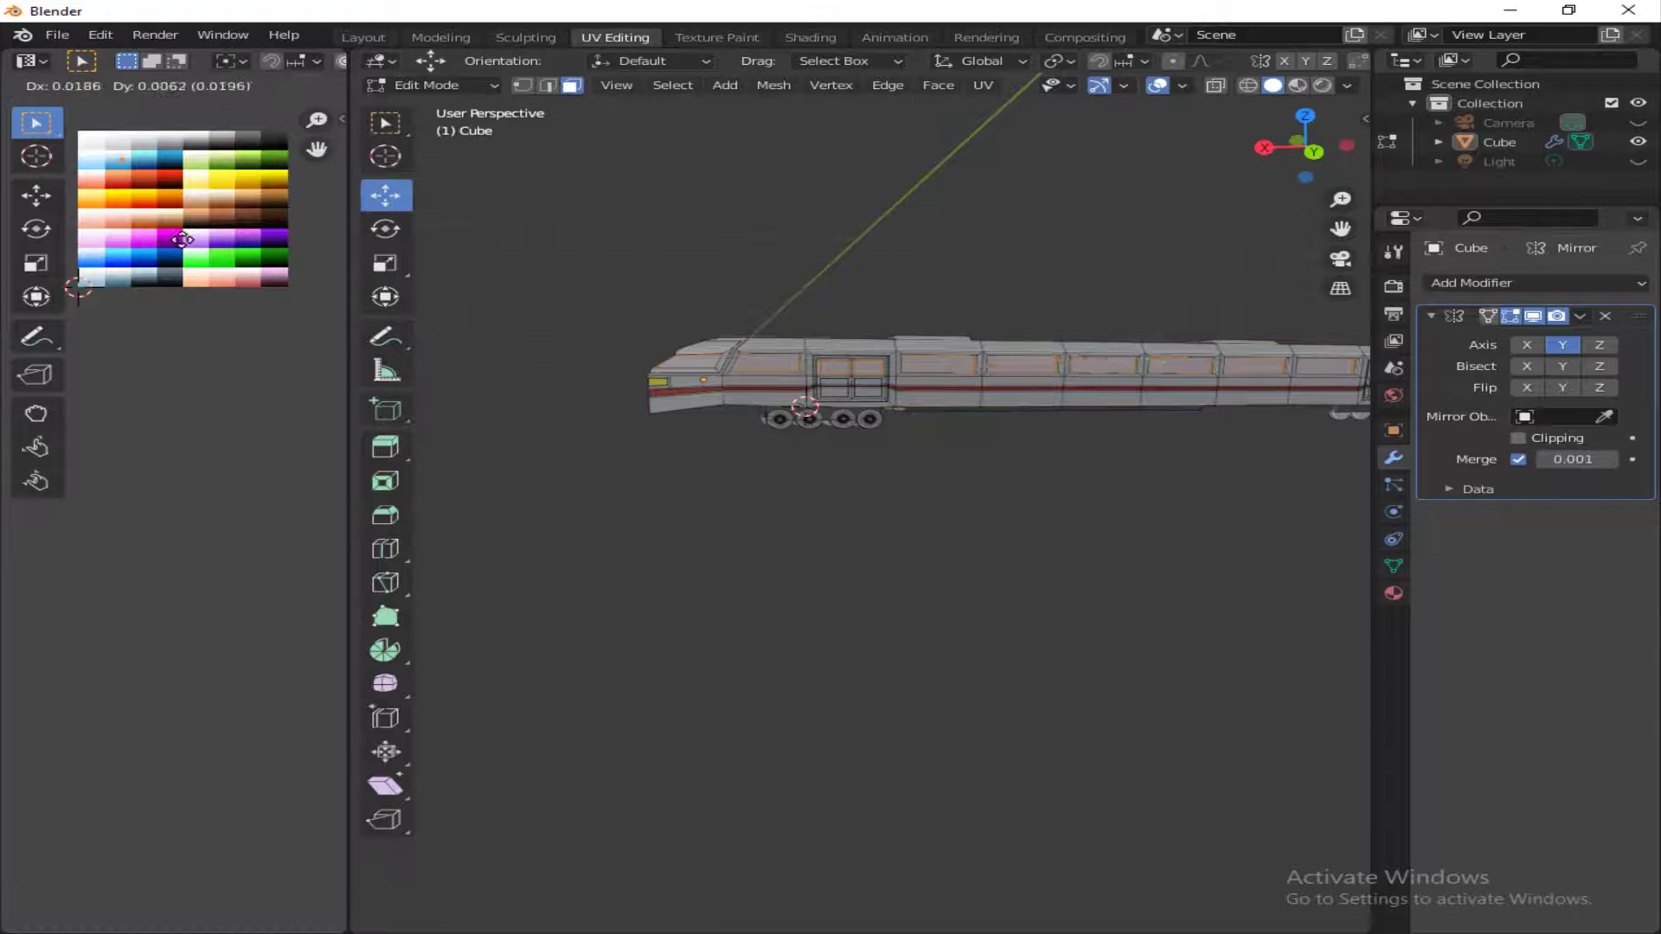
left_click(223, 328)
left_click(363, 37)
left_click_drag(1304, 151, 1354, 170)
key("ctrl+z")
- Recolour the selected window and door pane faces by moving their UVs onto a dark blue palette swatch
left_click(615, 37)
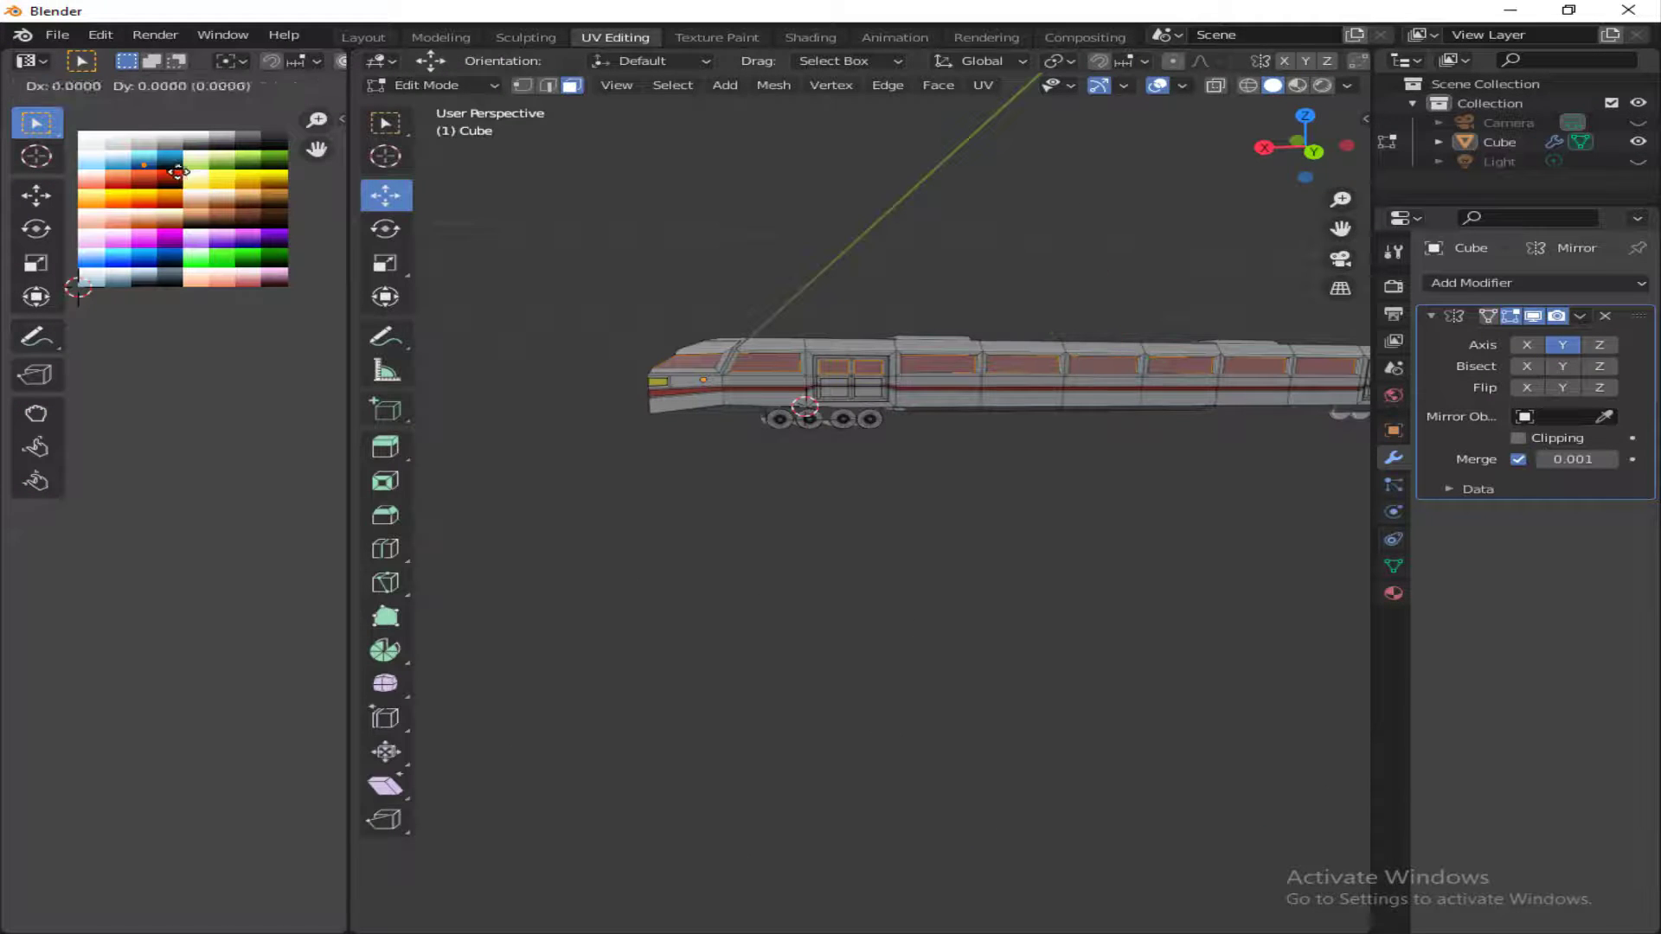
left_click(174, 171)
left_click(363, 37)
left_click_drag(1297, 151, 1241, 165)
- Duplicate the whole train car in Object Mode and rotate the copy 180 degrees about the vertical axis
left_click(84, 85)
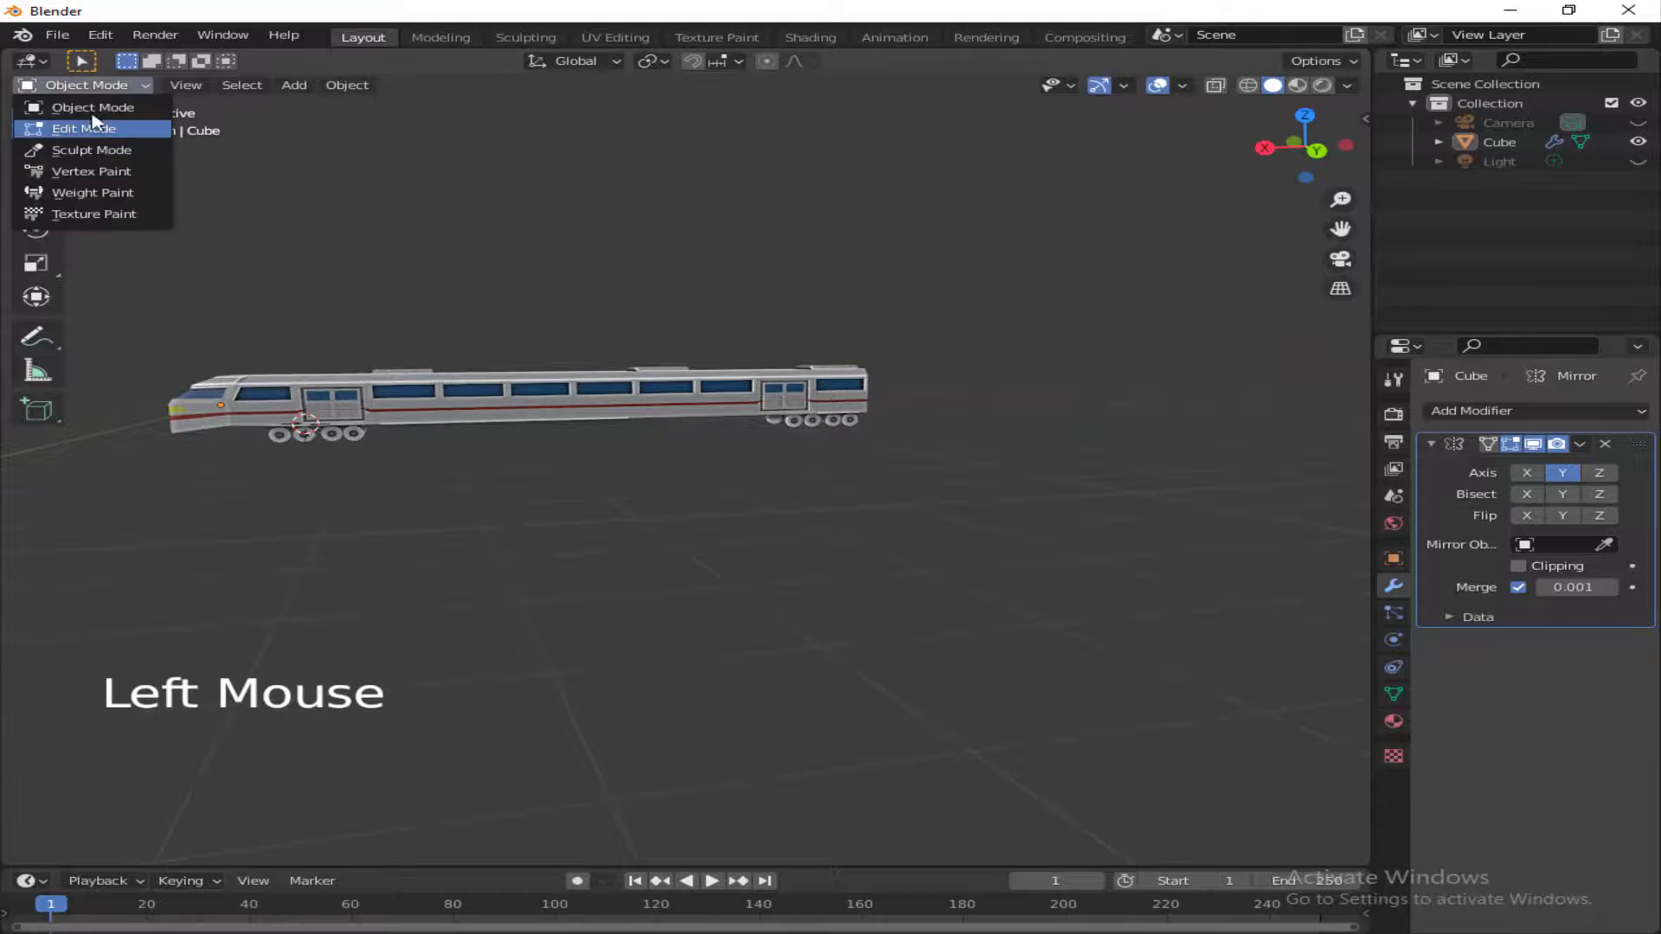
left_click(71, 122)
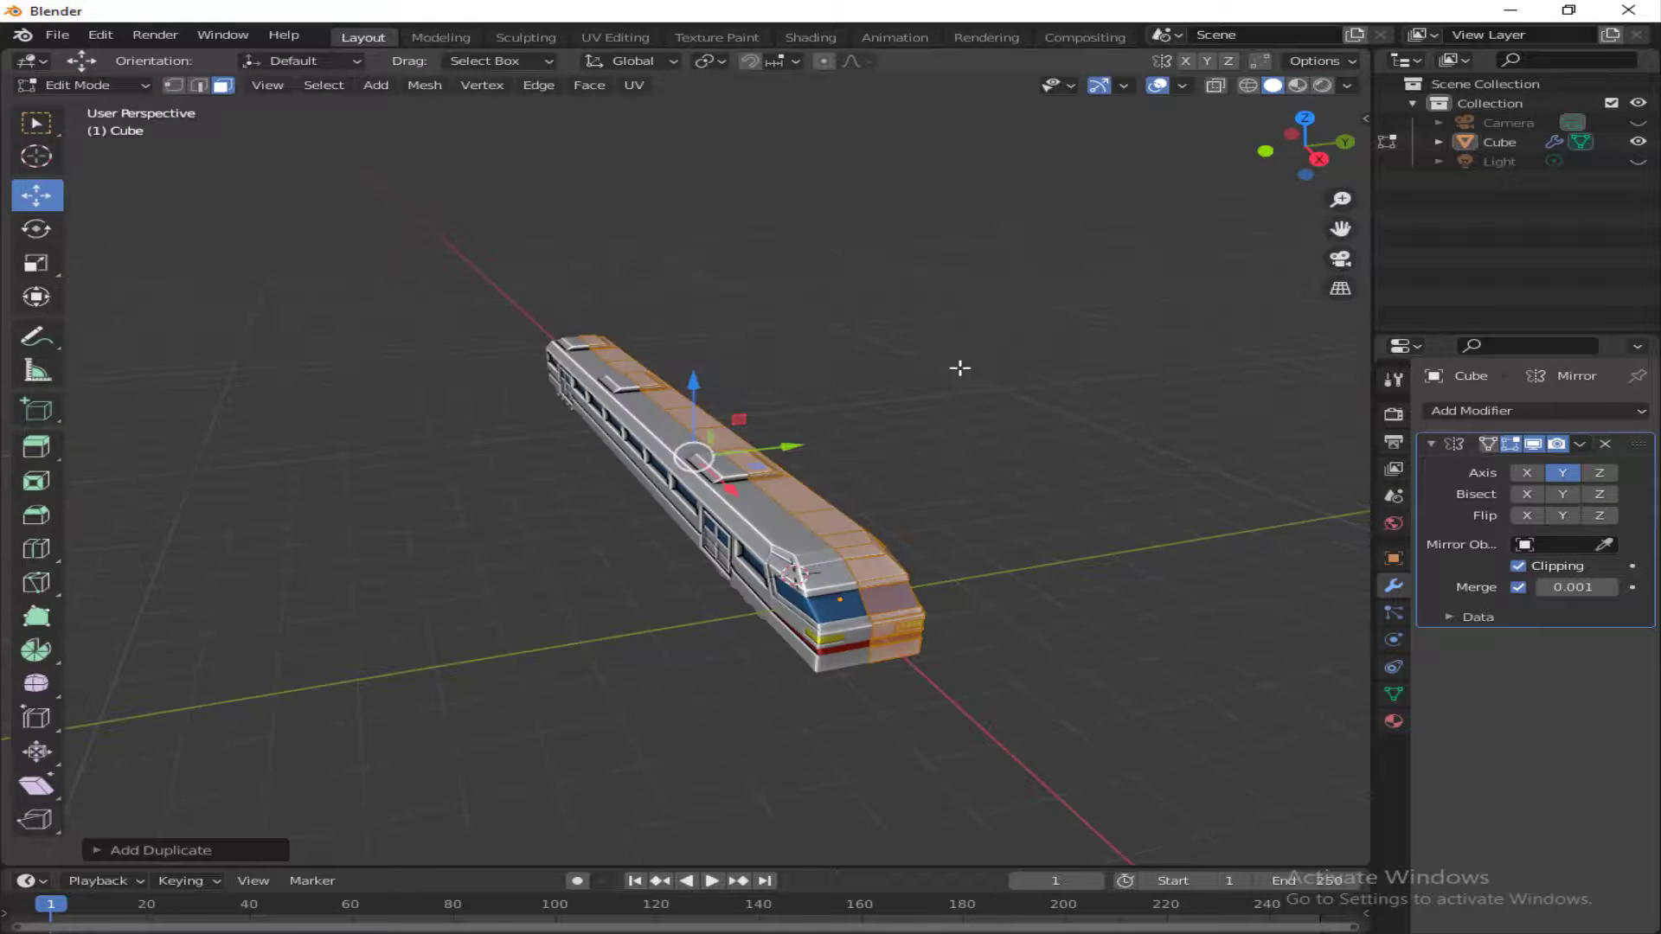
key("Tab")
left_click(766, 543)
key("shift+d")
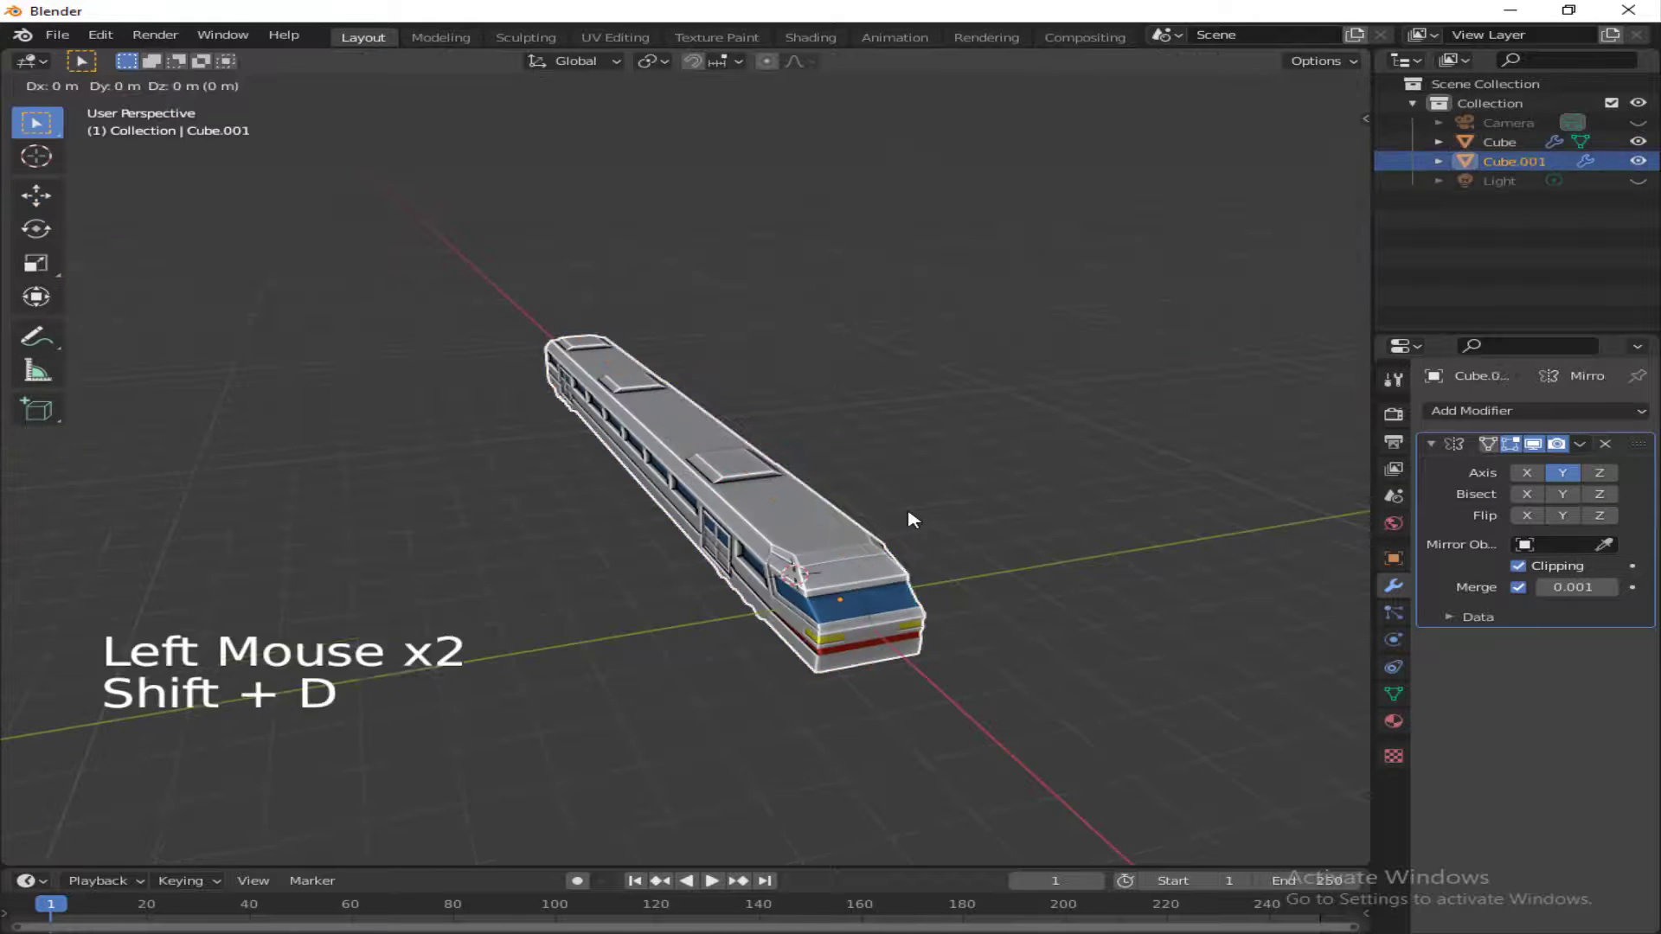
type("180")
key("Return")
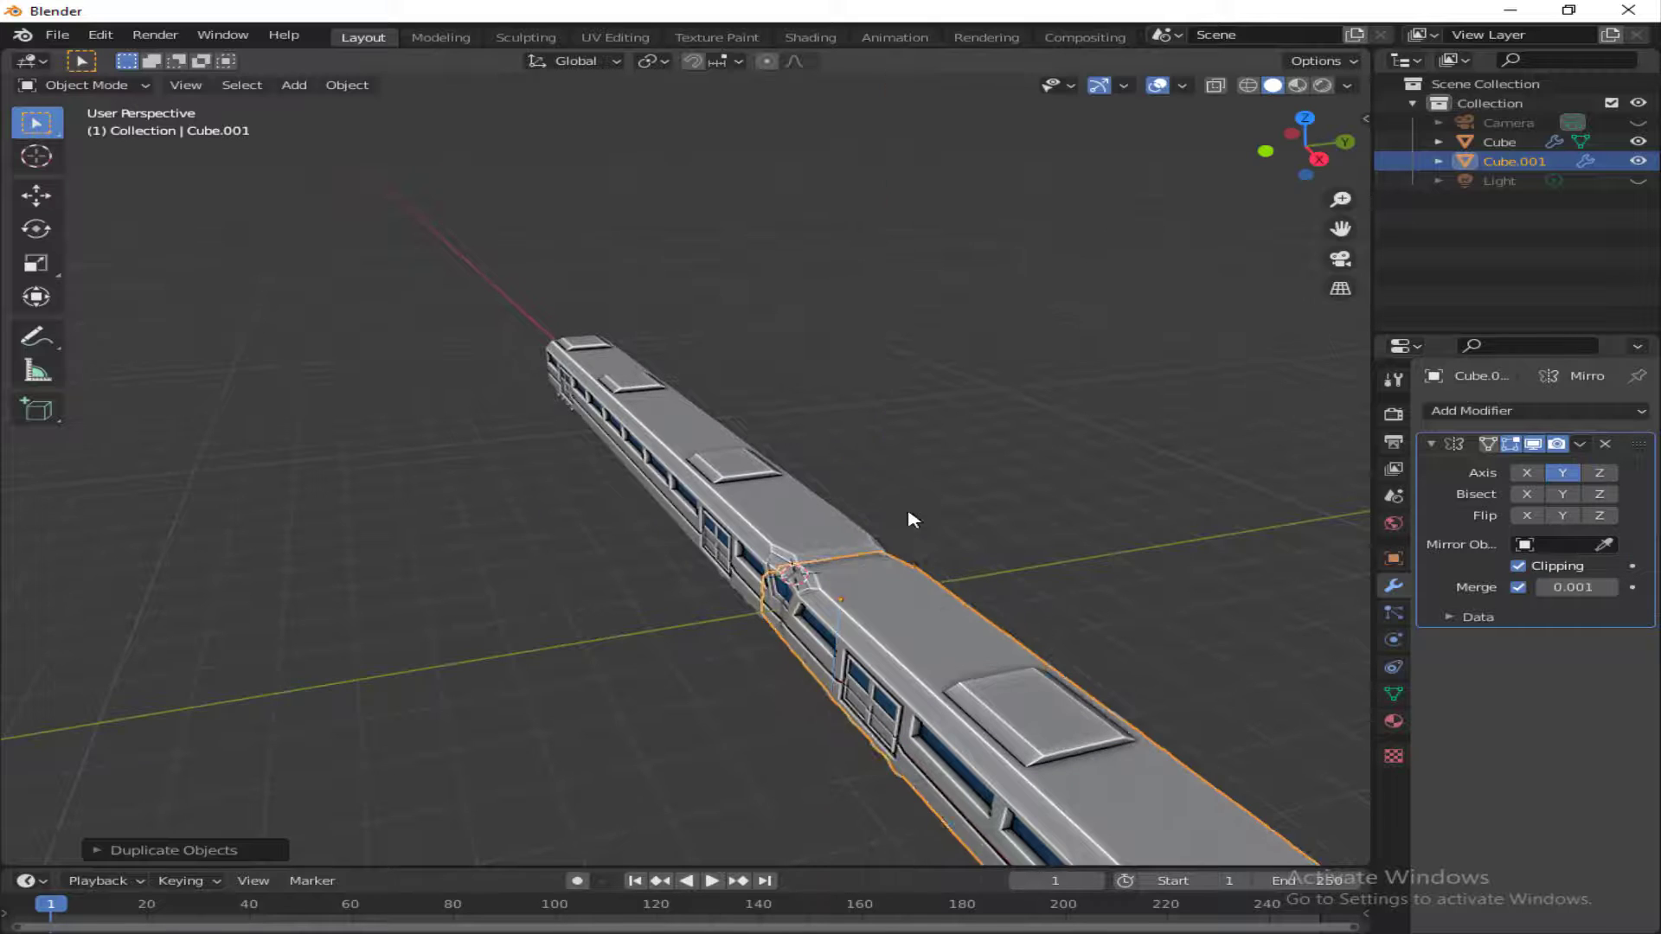
- Move the rotated copy along X until its rear end sits just behind the original car's rear end
scroll(908, 519, "down", 4)
left_click(36, 198)
left_click_drag(735, 519, 804, 580)
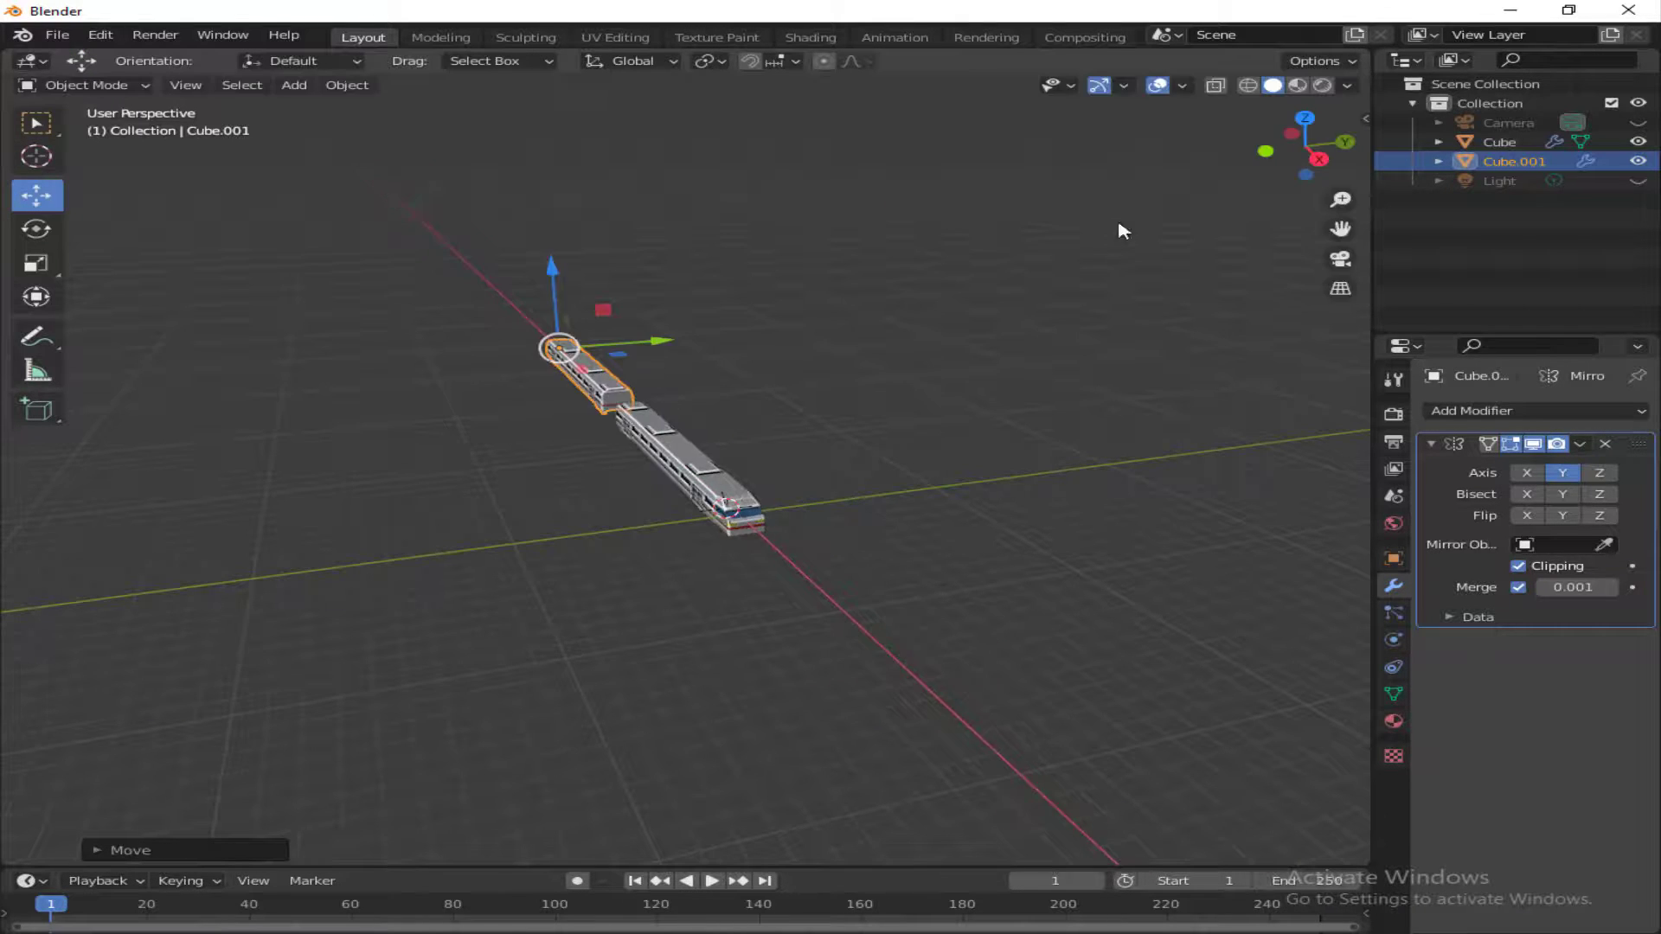
left_click(277, 502)
left_click_drag(275, 502, 330, 494)
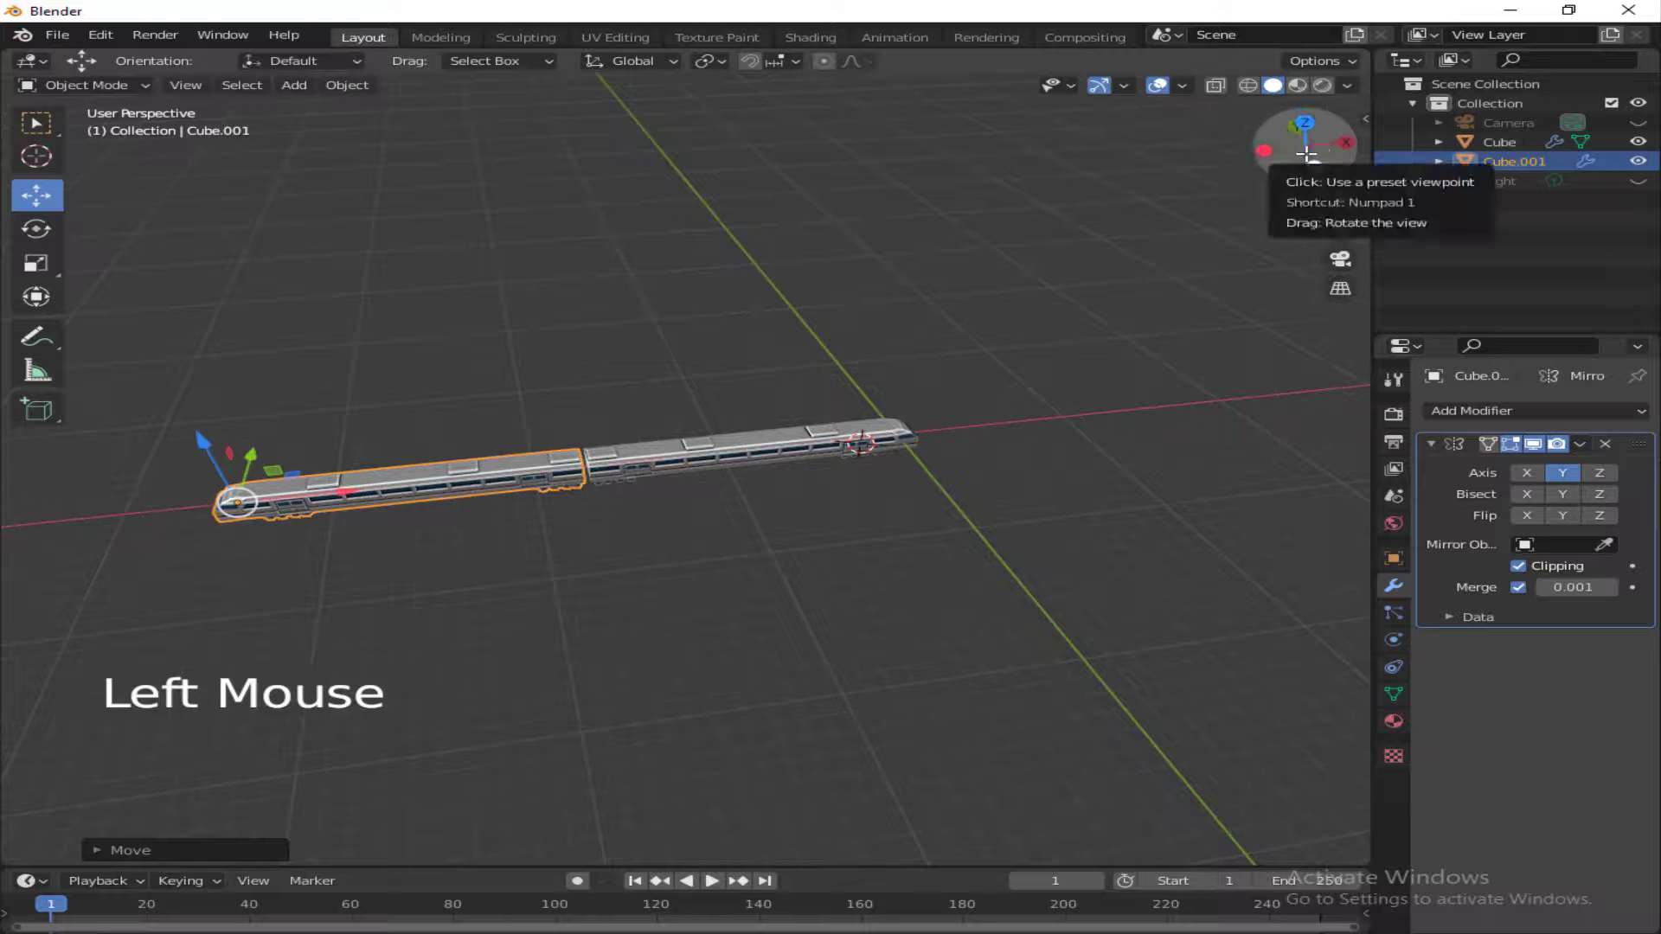
- Duplicate the underside face at the second car's rear end and scale the copy narrower along Y
left_click_drag(1306, 153, 1287, 95)
scroll(554, 363, "up", 5)
left_click(104, 87)
left_click(99, 127)
scroll(500, 467, "up", 2)
double_click(500, 467)
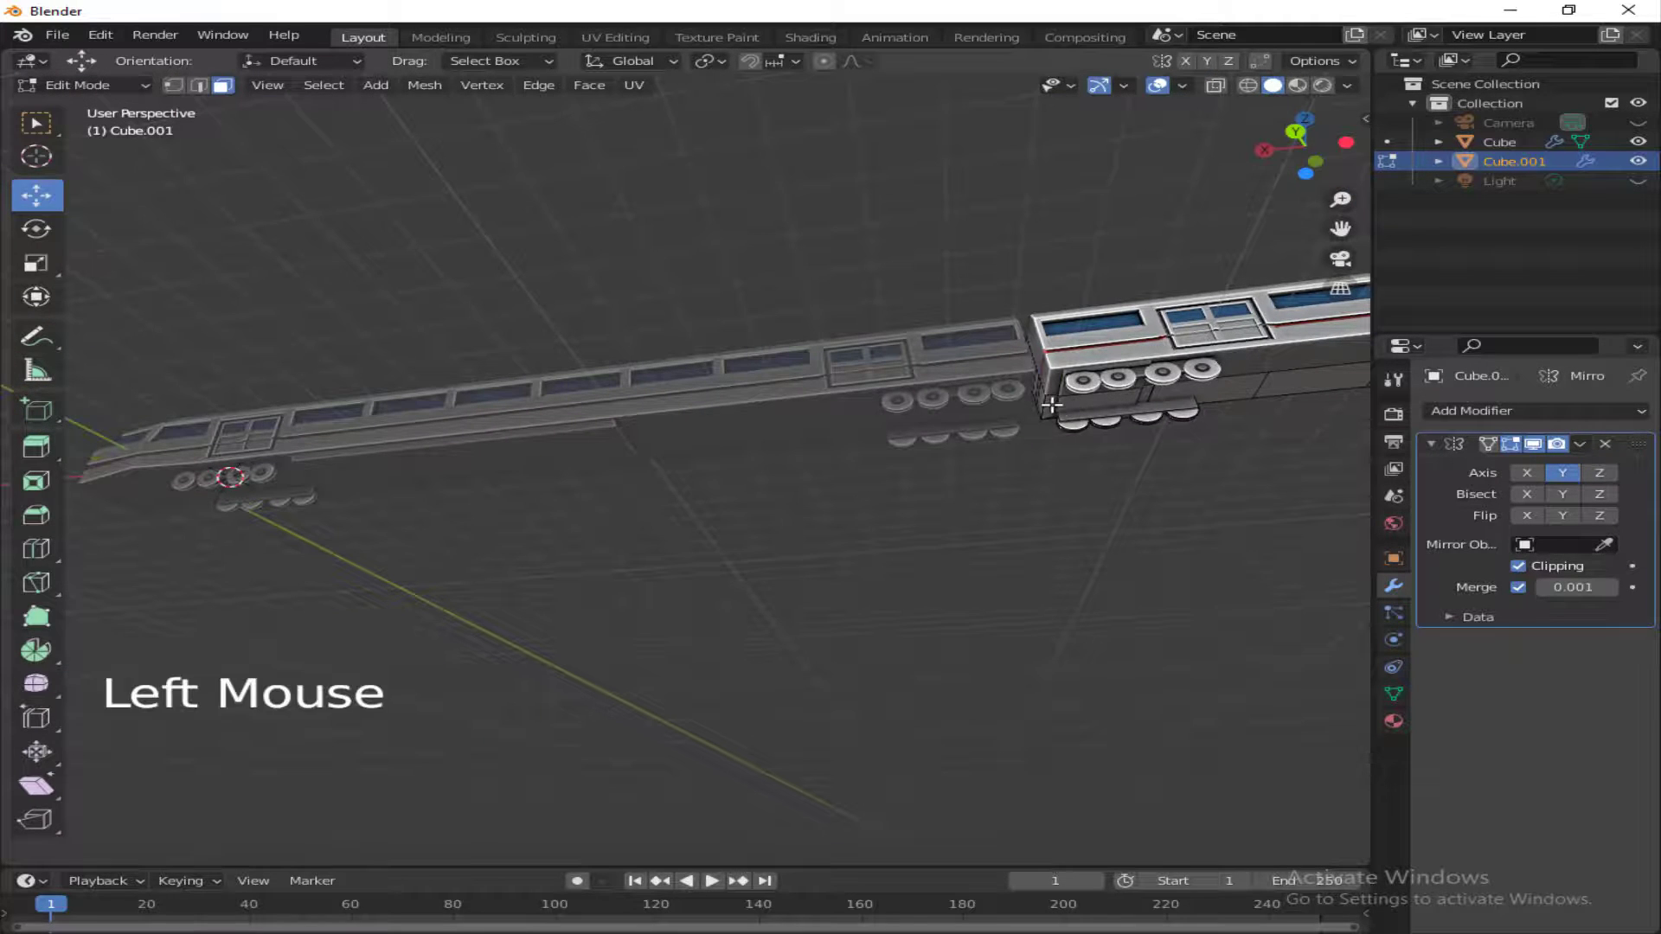
key("shift+d")
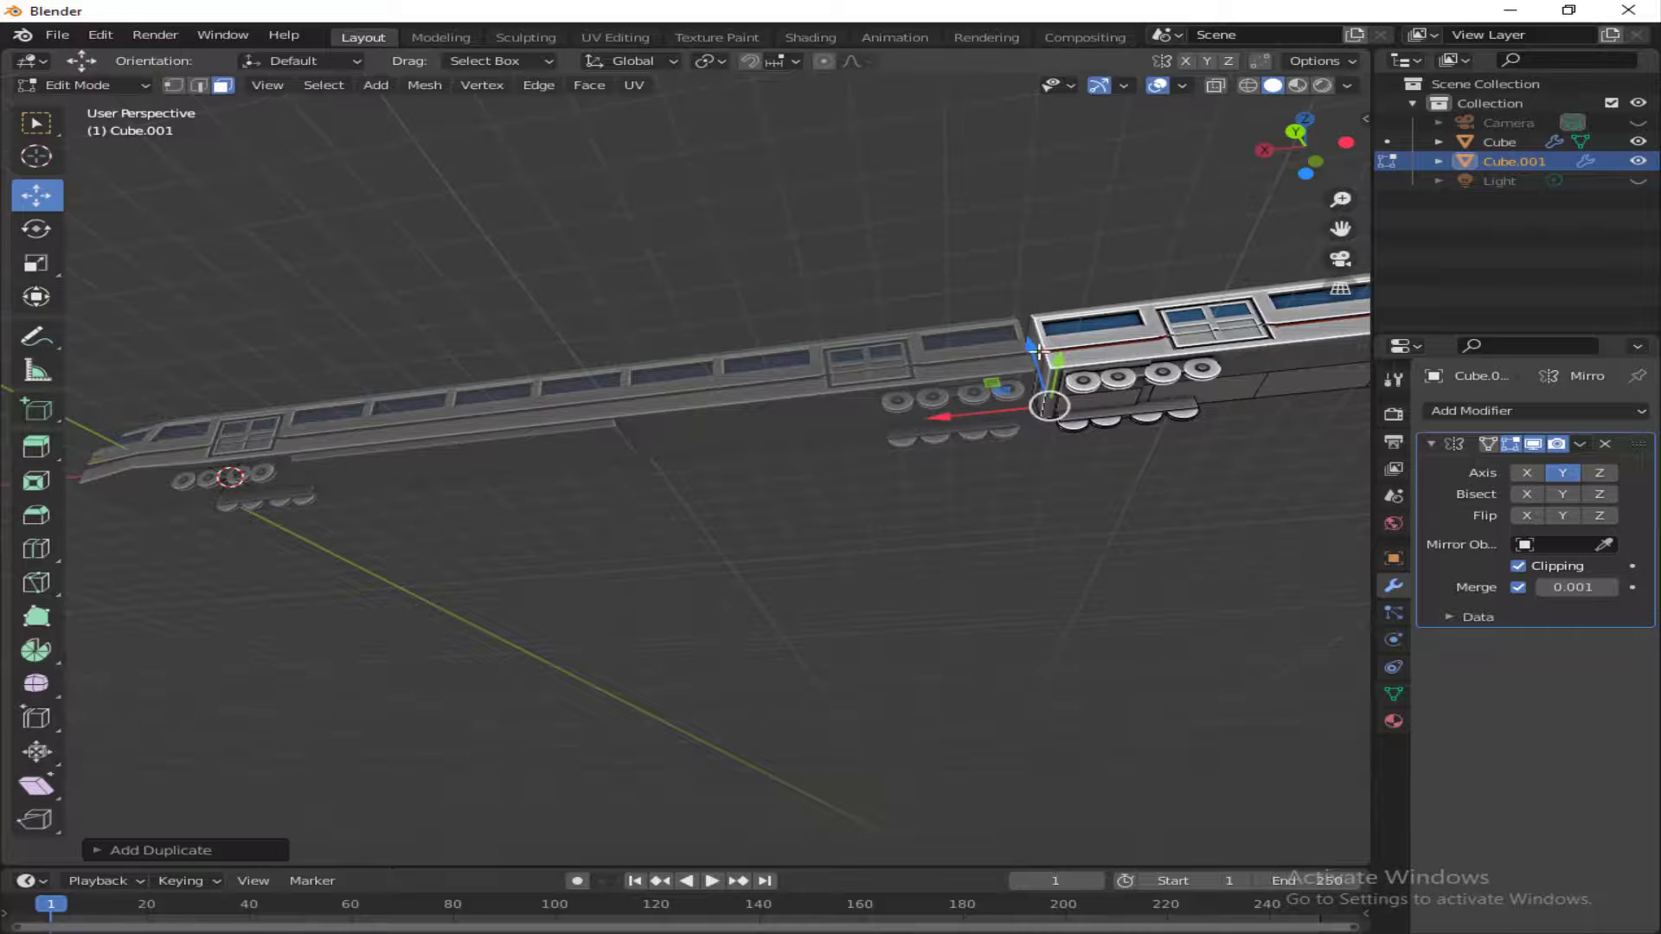
left_click(1167, 586)
key("s")
key("y")
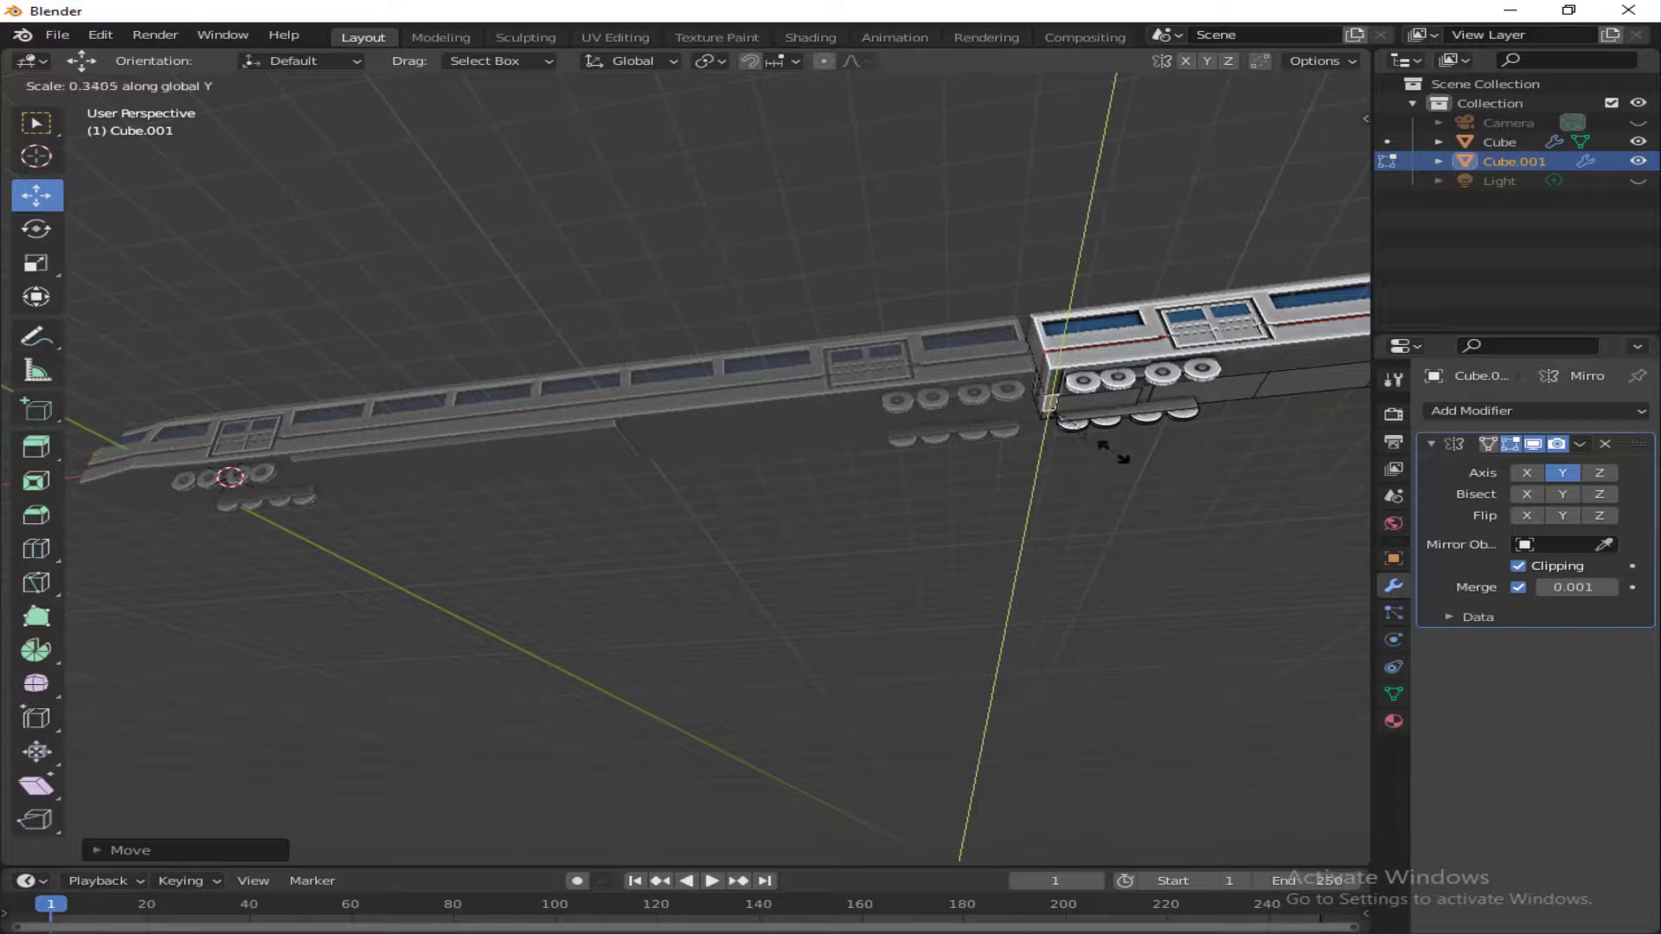
left_click(1088, 413)
- Extrude the narrowed face into a thin coupler, adjust its height, and extrude its end face toward the first car
key("e")
left_click(1133, 495)
scroll(1133, 495, "up", 3)
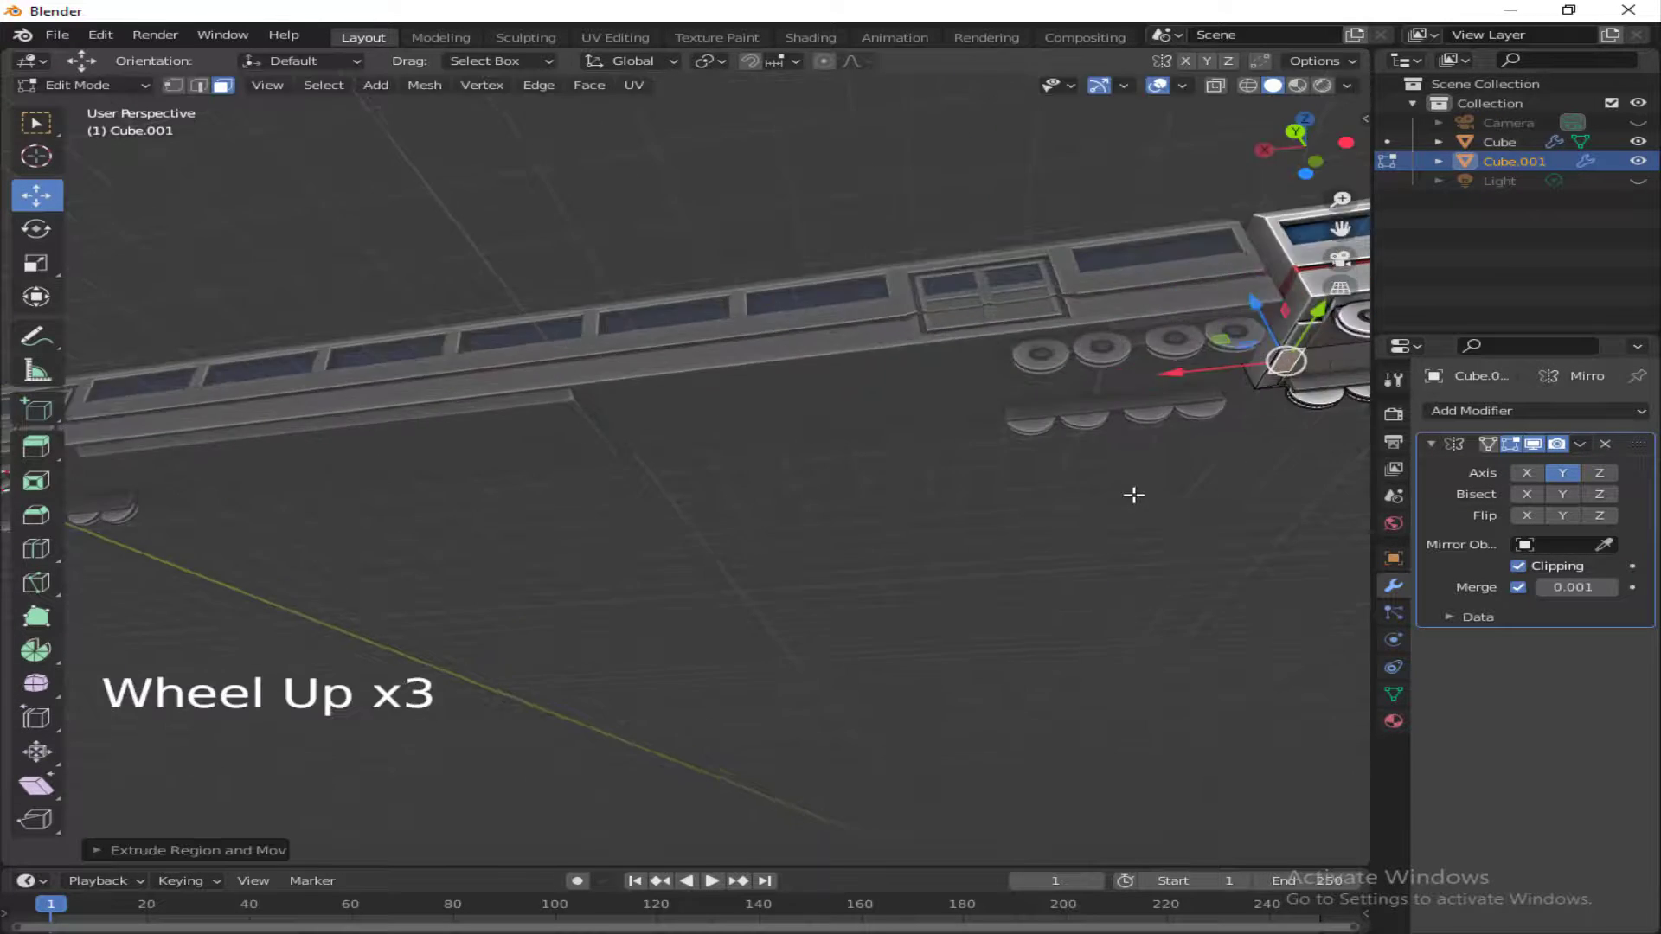
left_click_drag(1261, 304, 1265, 312)
left_click(1272, 364)
key("e")
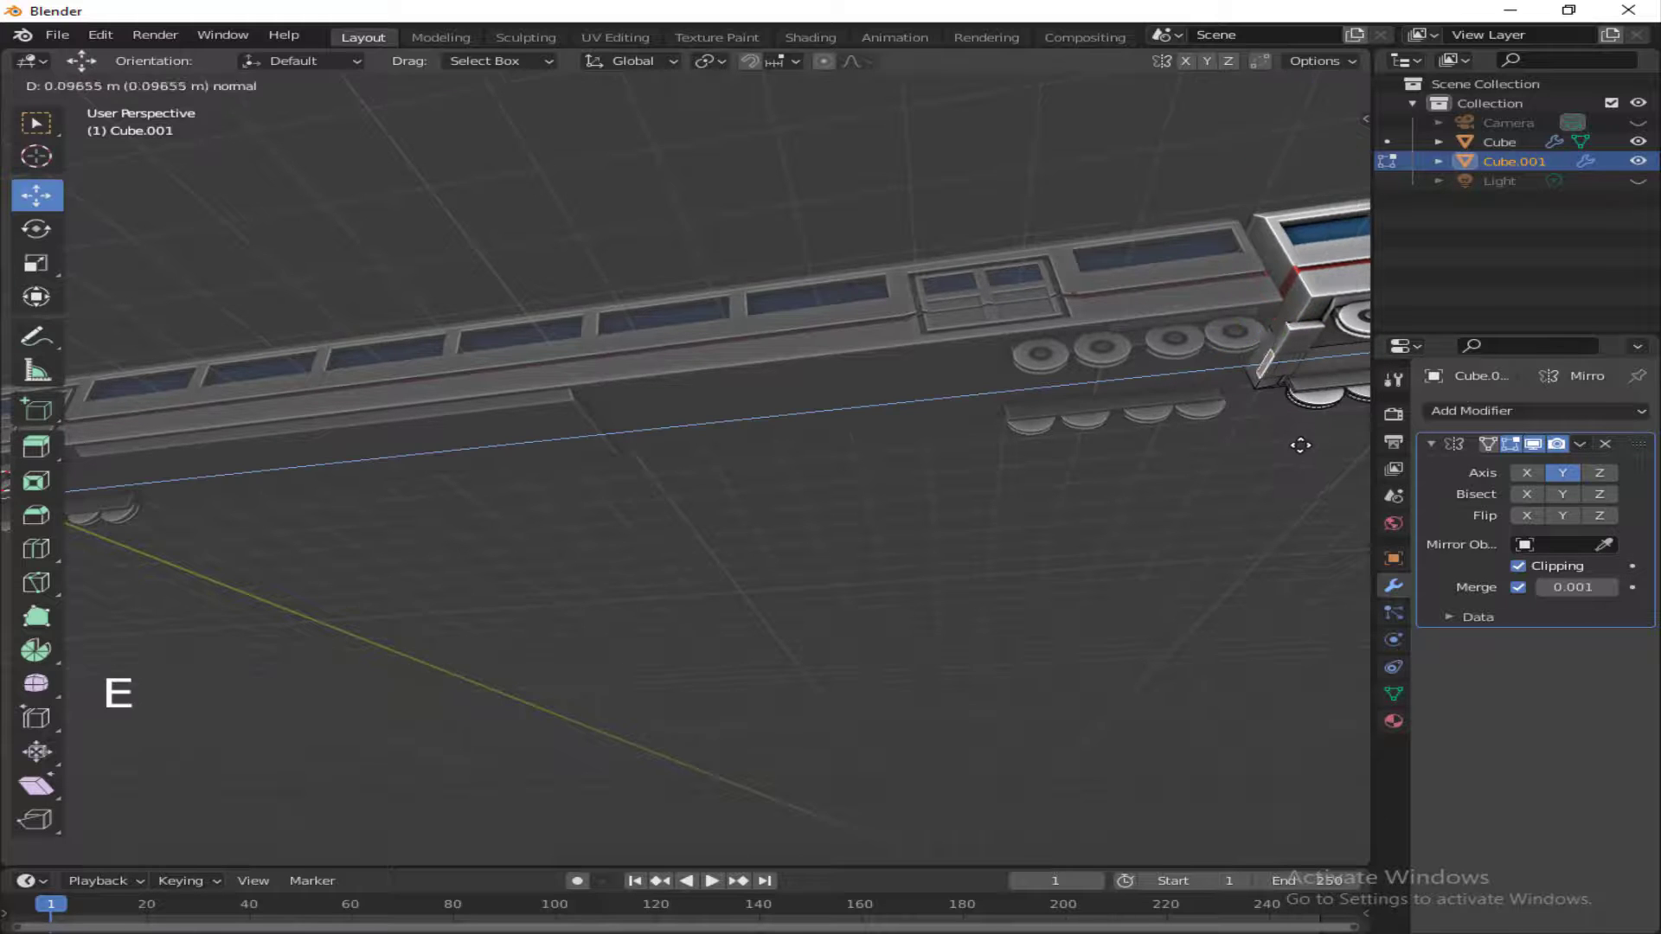
left_click(1273, 442)
left_click_drag(1304, 151, 1357, 203)
left_click(1297, 173)
key("Tab")
left_click(1000, 252)
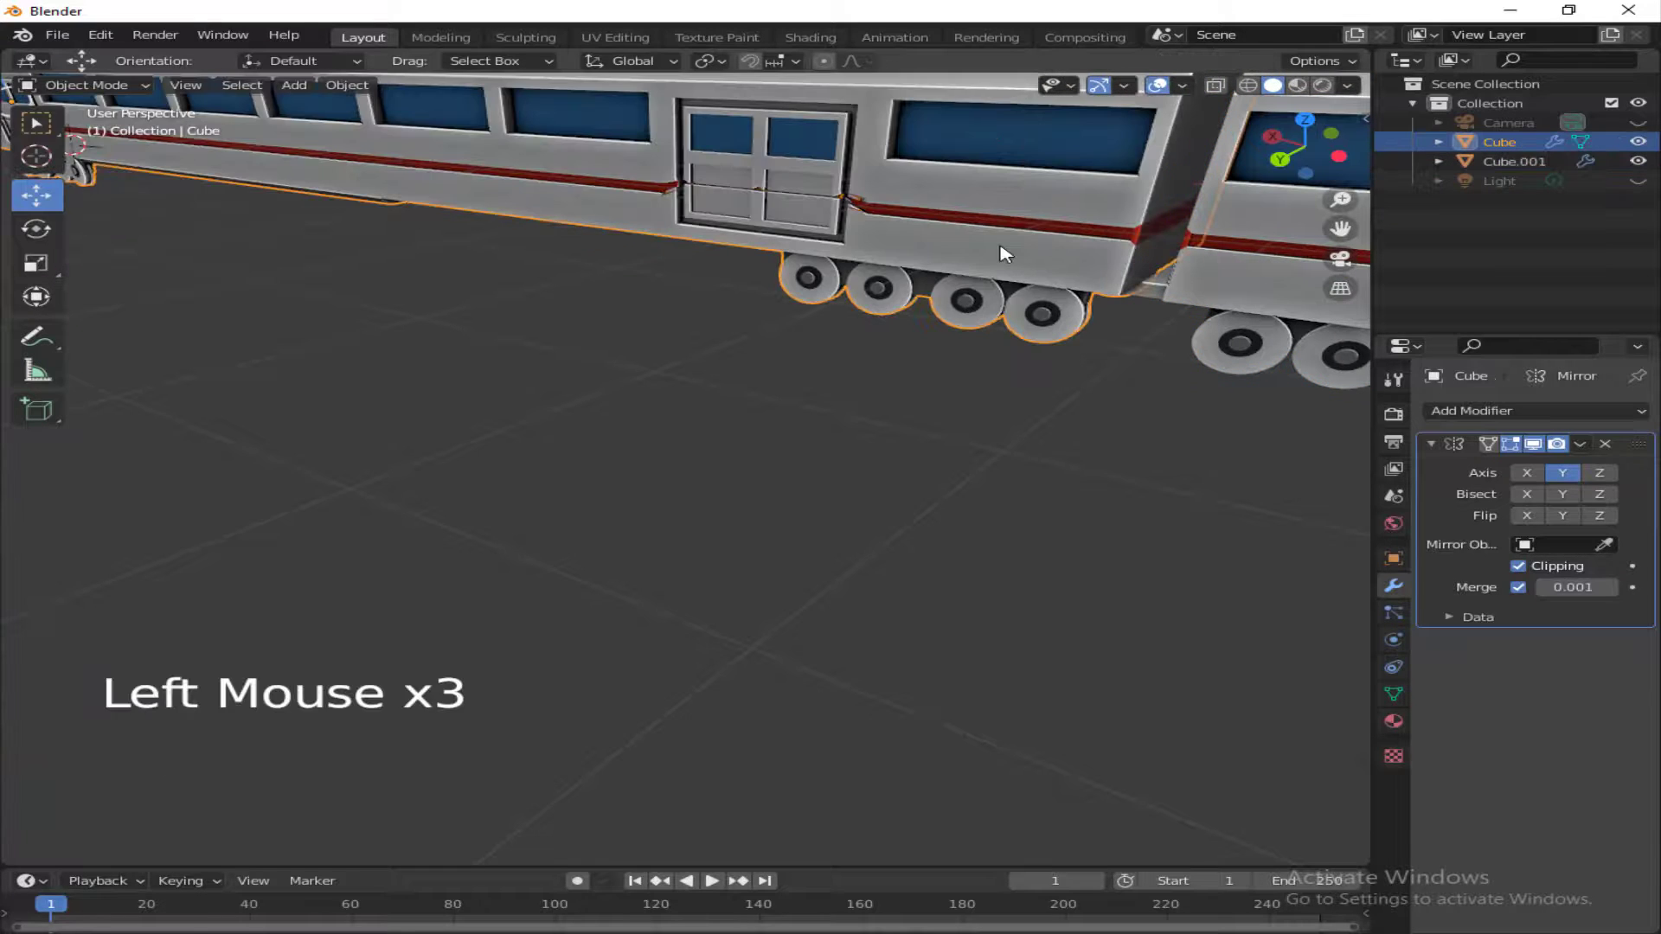
scroll(1154, 253, "down", 3)
left_click(86, 85)
left_click(89, 129)
left_click_drag(1302, 154, 1332, 78)
scroll(1091, 630, "up", 5)
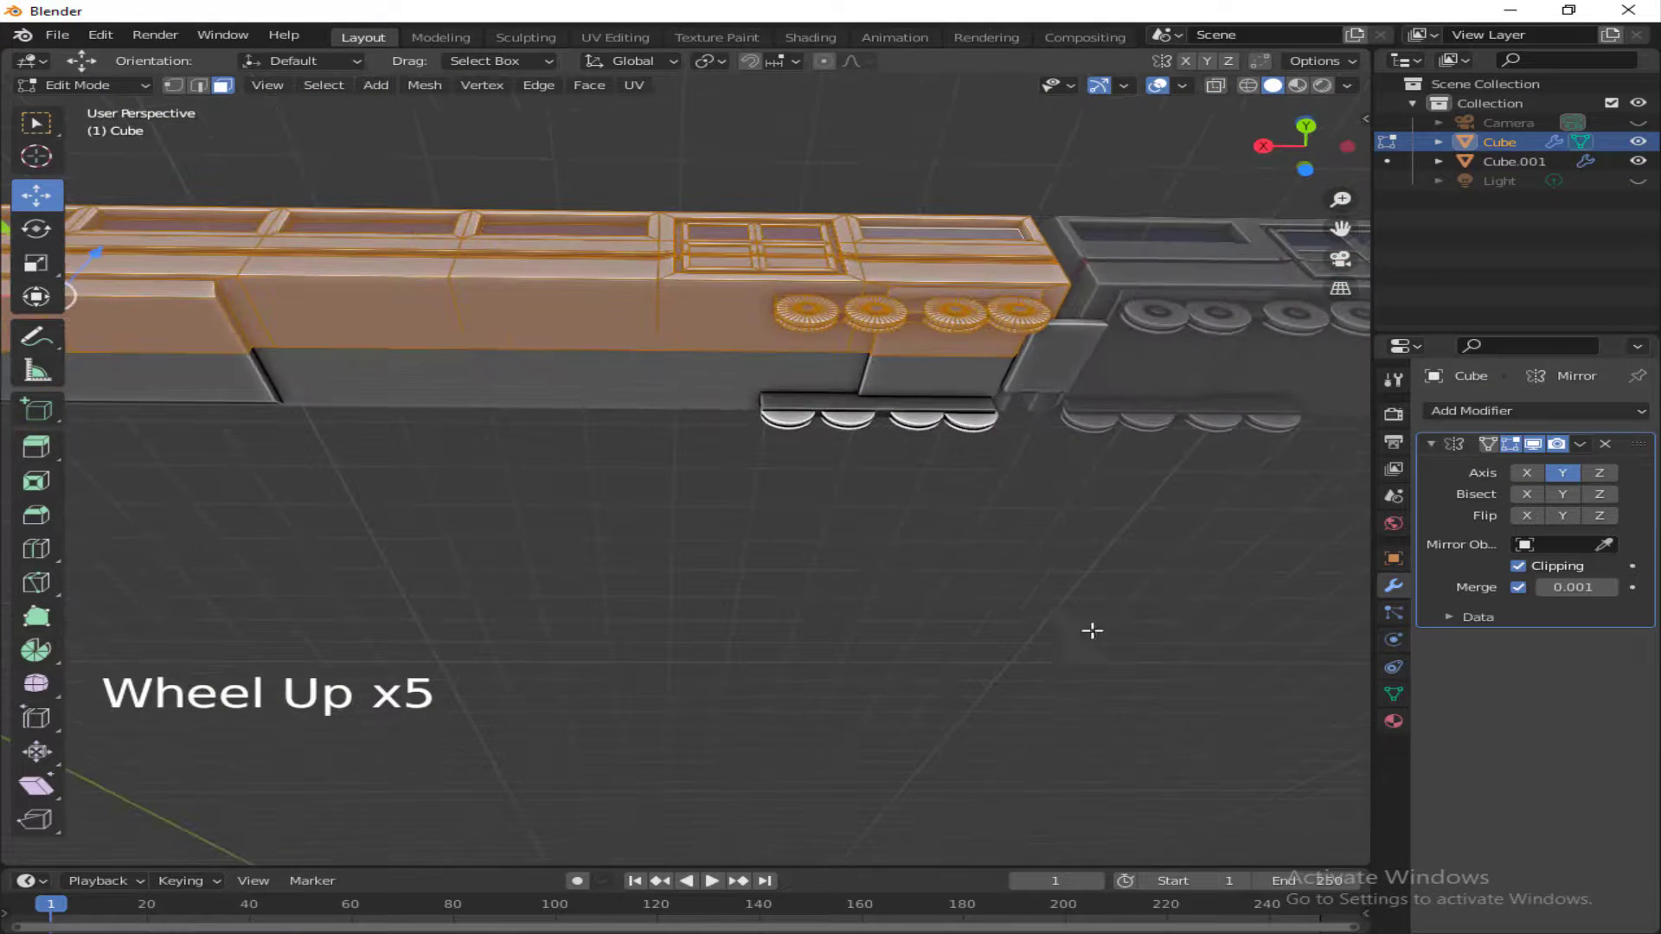
left_click(86, 85)
left_click(83, 110)
- Move the end face of the second car's coupler along X toward the first car and return to Object Mode
left_click(1175, 371)
left_click(86, 85)
left_click(83, 128)
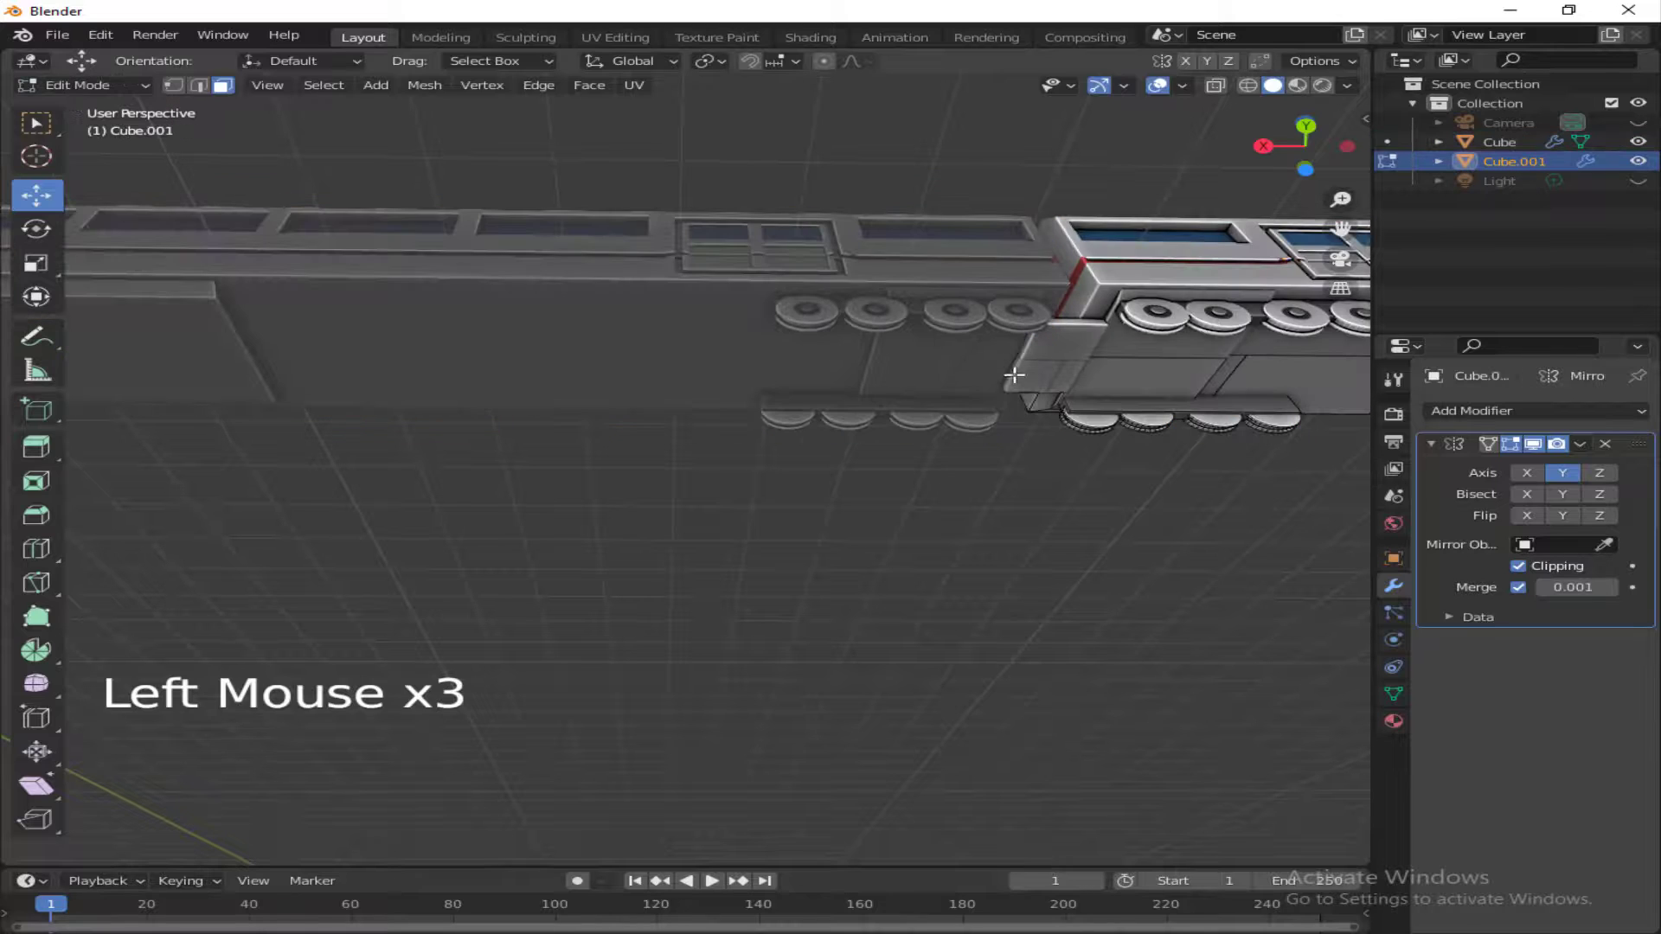
left_click(1021, 368)
left_click_drag(901, 372, 891, 372)
left_click_drag(1304, 145, 1323, 173)
left_click(87, 85)
left_click(87, 110)
scroll(995, 327, "down", 5)
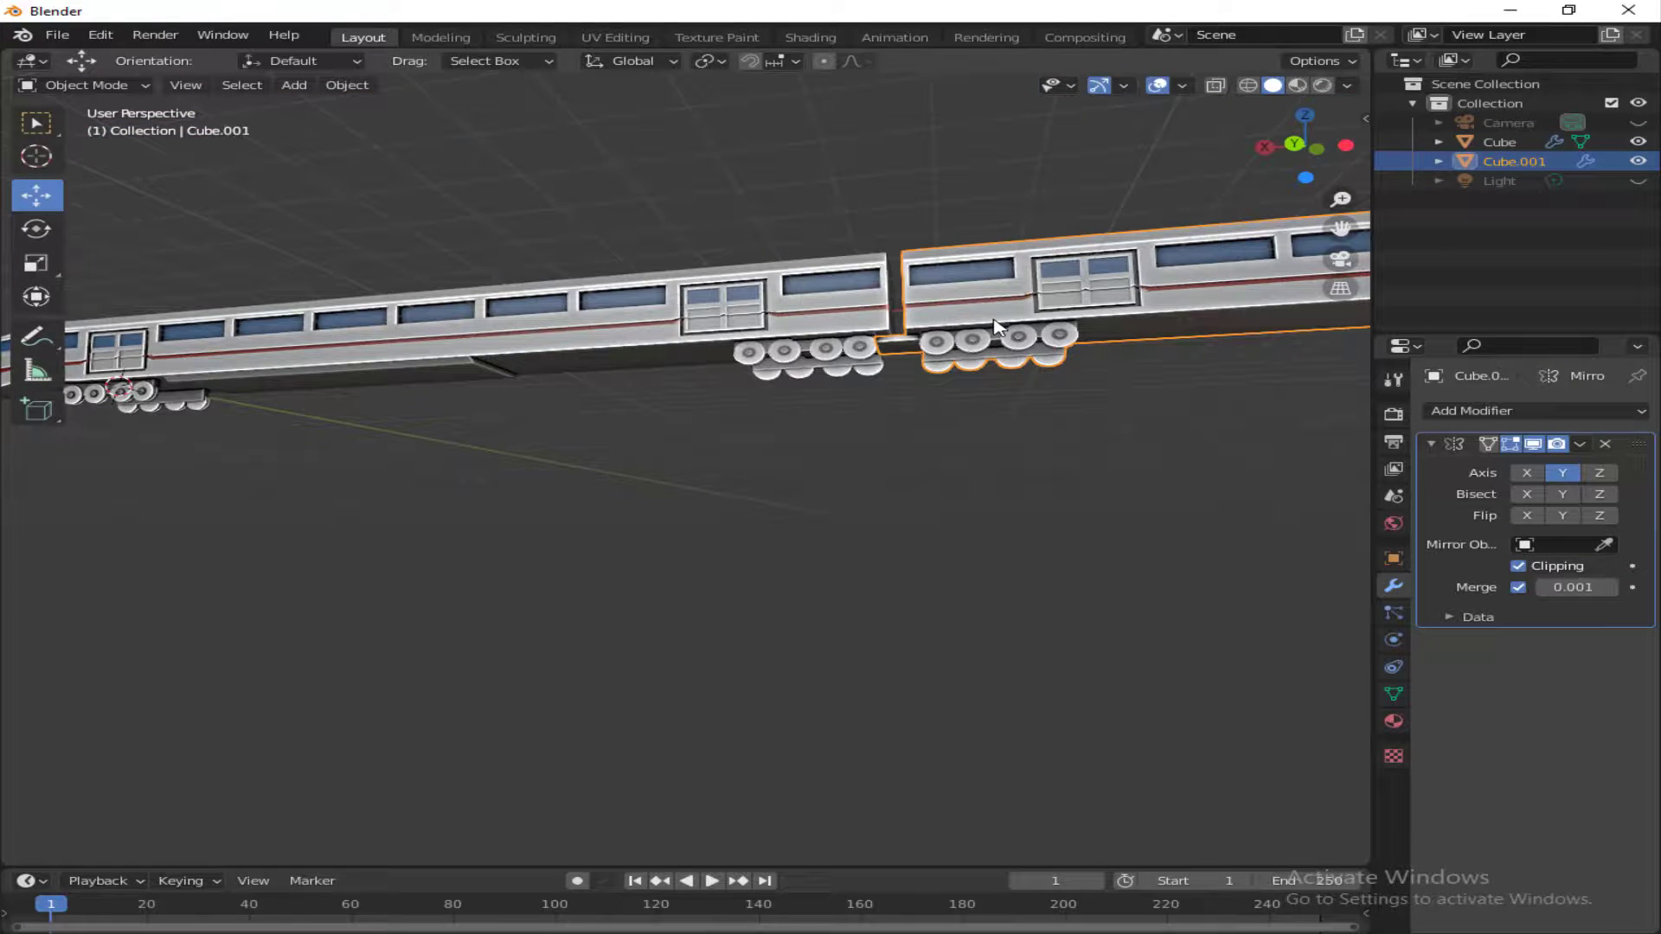
- Join the two train cars into a single object and deselect it
left_click(763, 297, "shift")
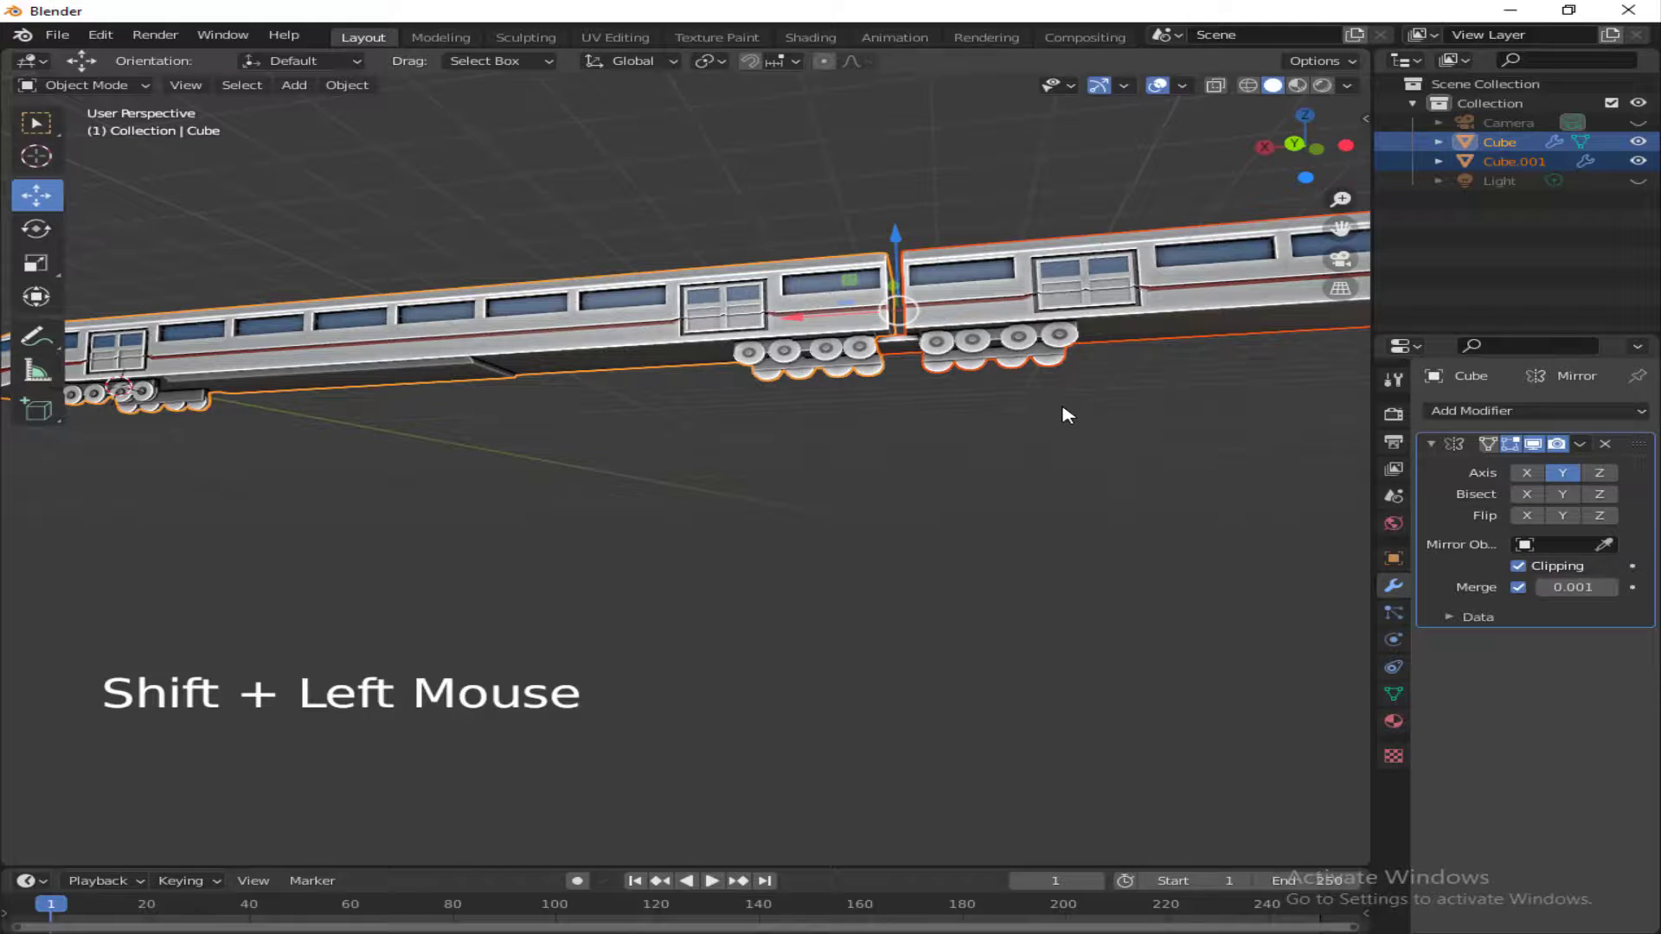
key("ctrl+j")
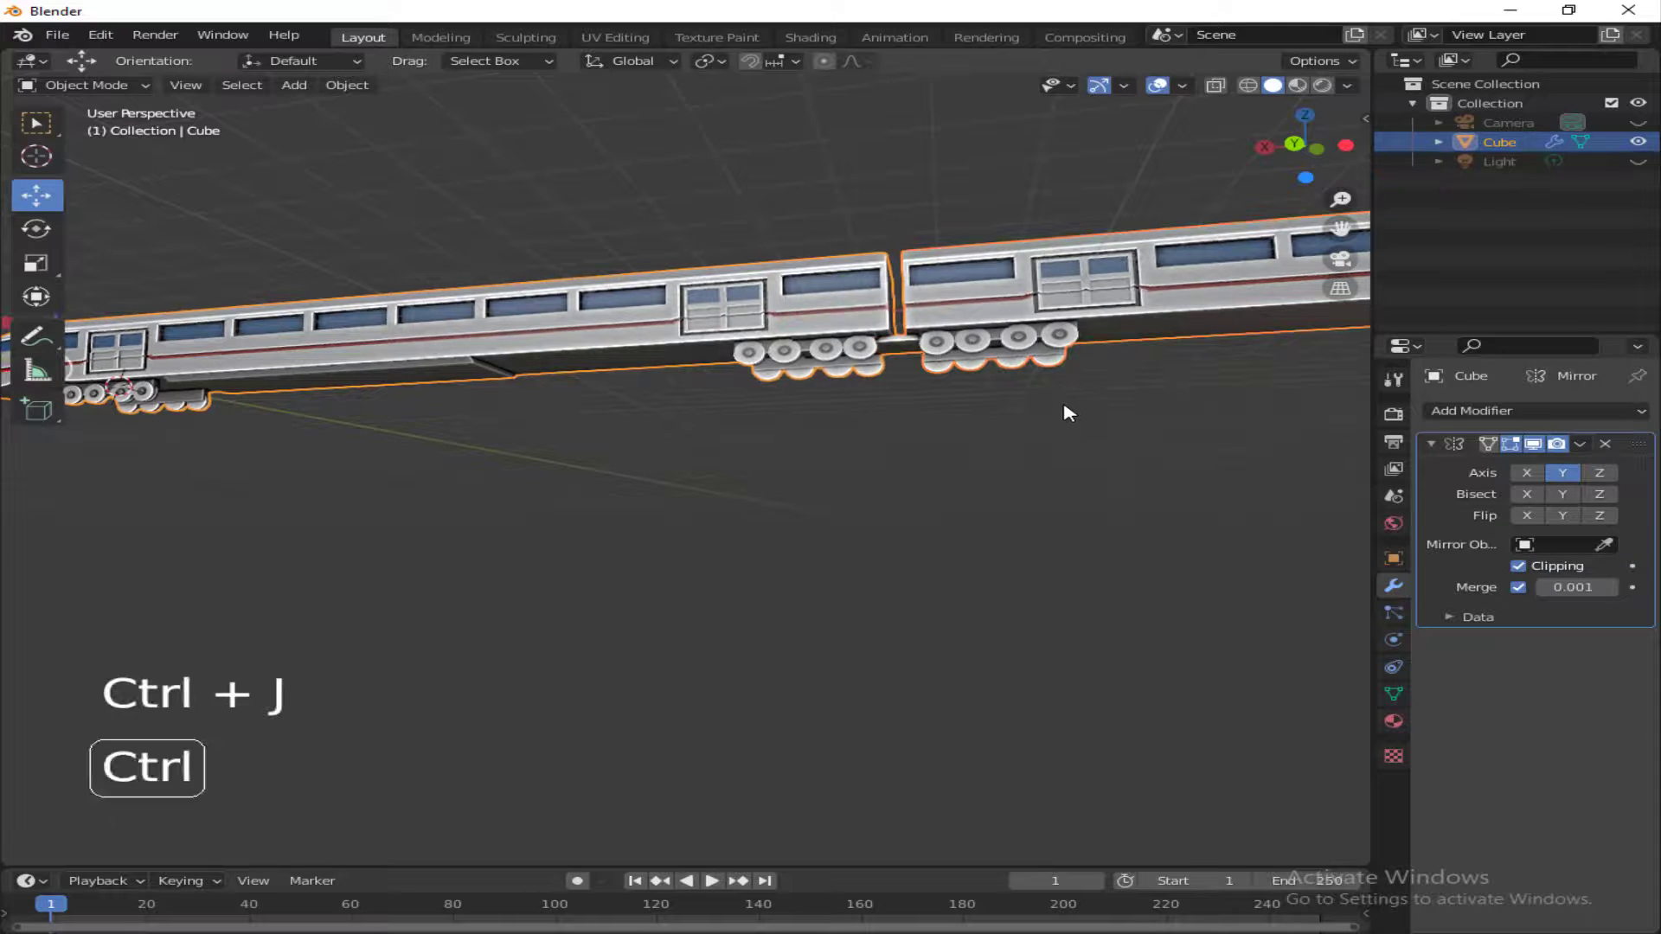
left_click(1069, 413)
- Examine the joined two-car train from the front and along its side
scroll(1069, 413, "down", 3)
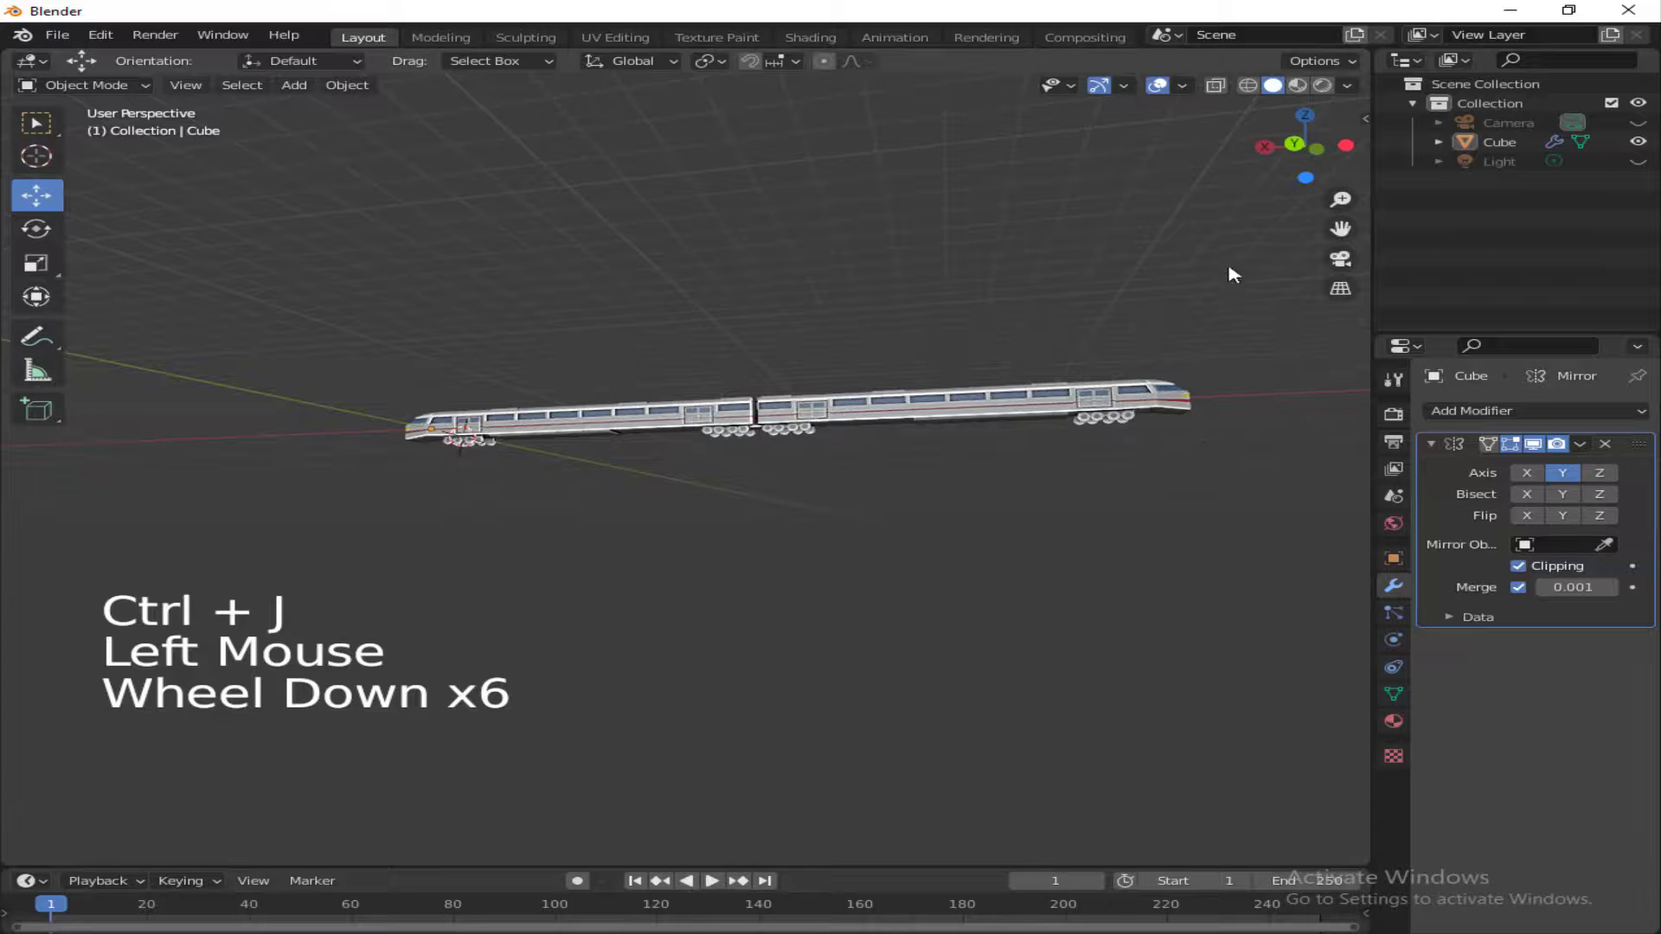
left_click_drag(1297, 145, 1167, 308)
scroll(1167, 308, "up", 1)
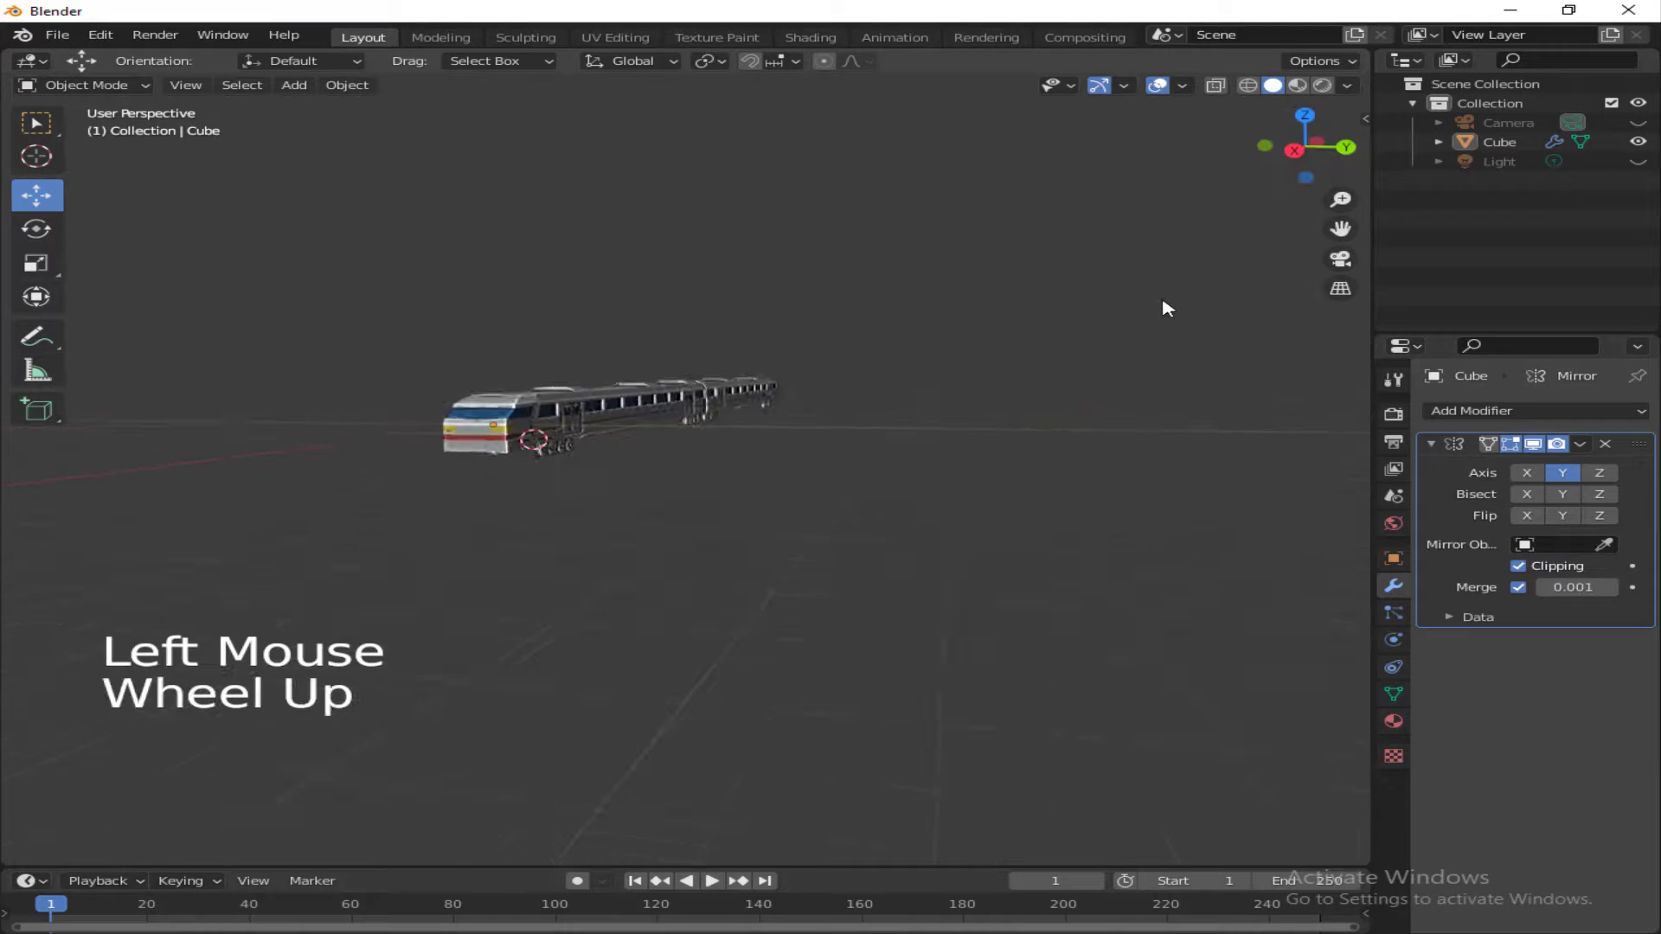
scroll(1167, 308, "up", 3)
left_click_drag(1311, 166, 1277, 154)
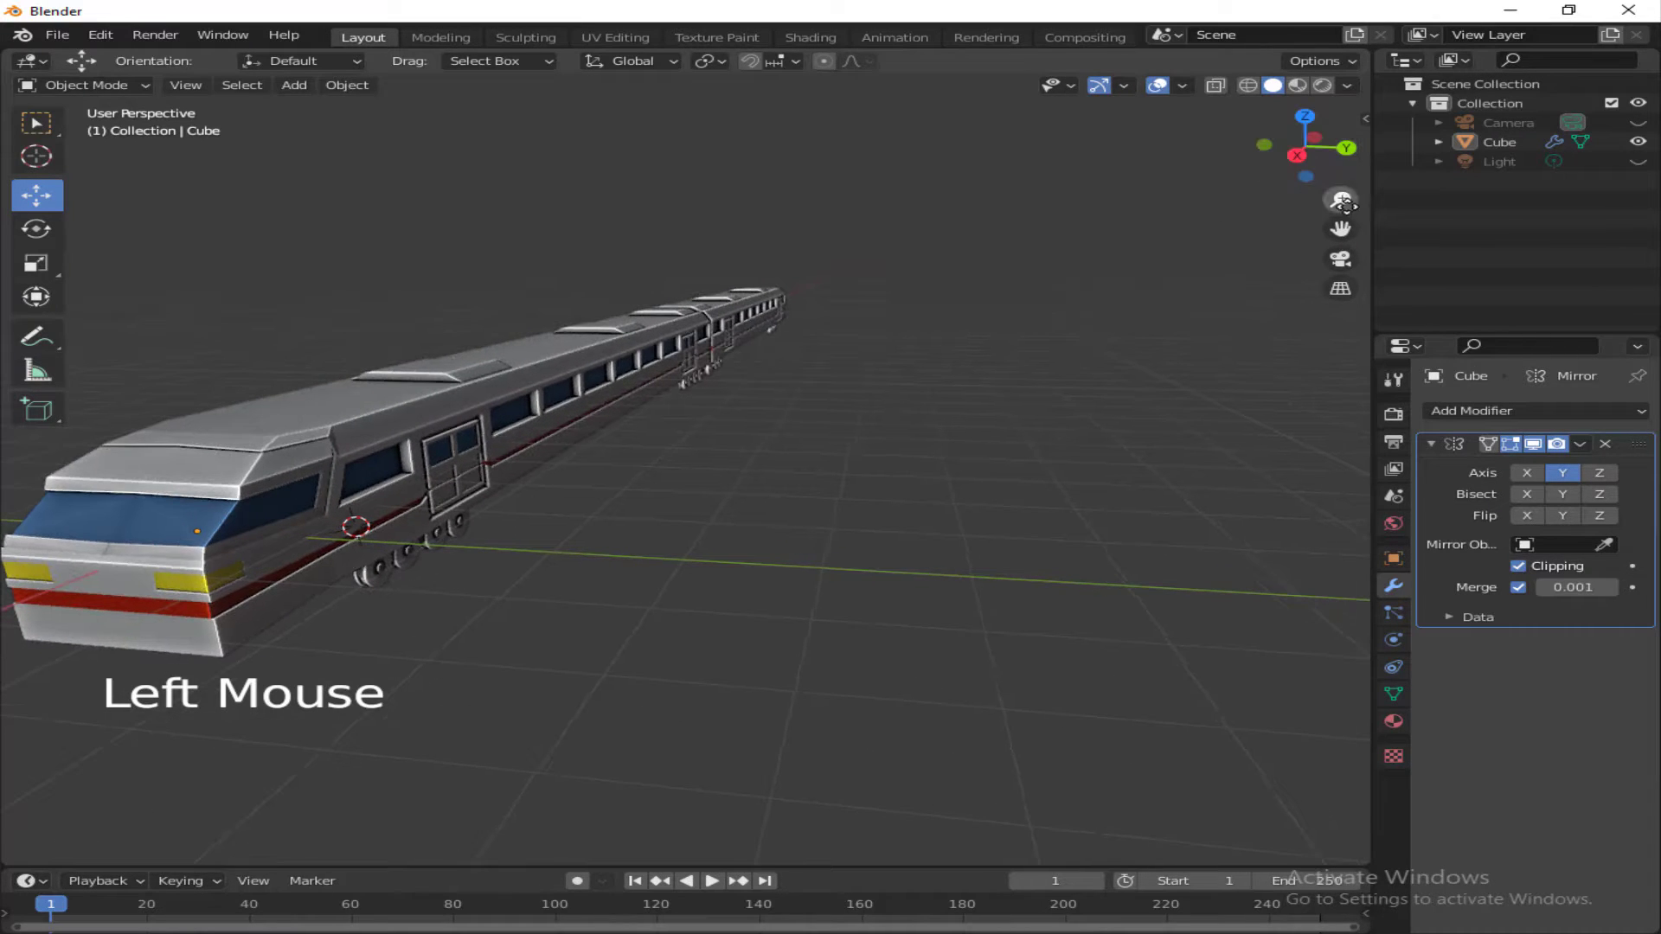
left_click_drag(1340, 228, 1418, 169)
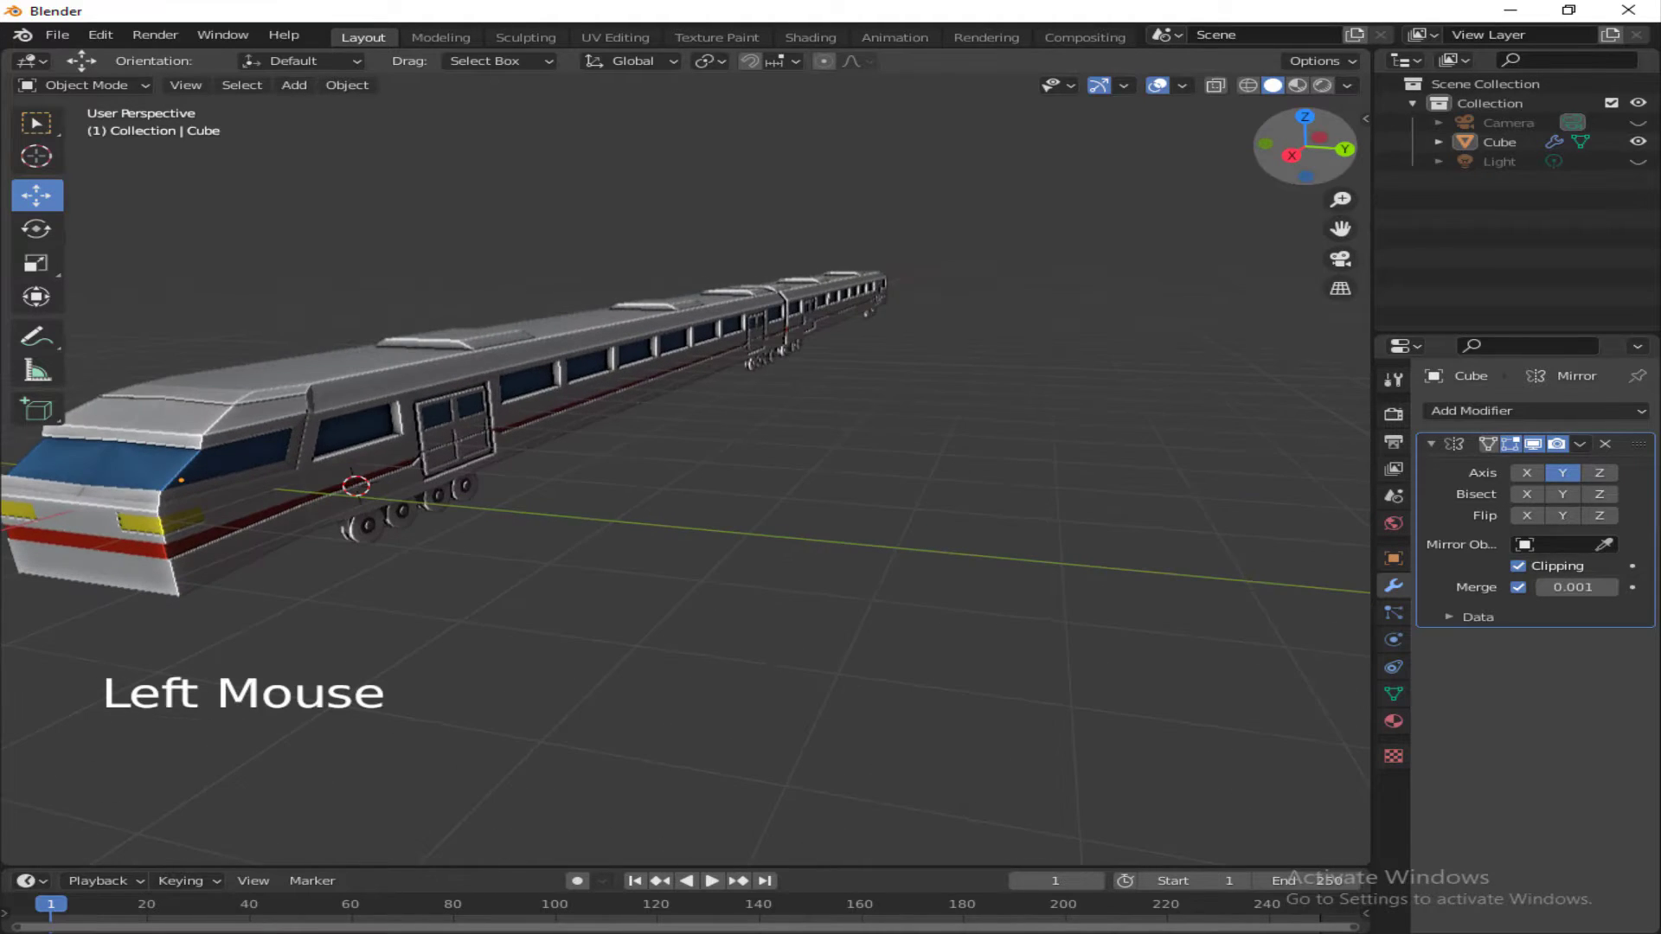